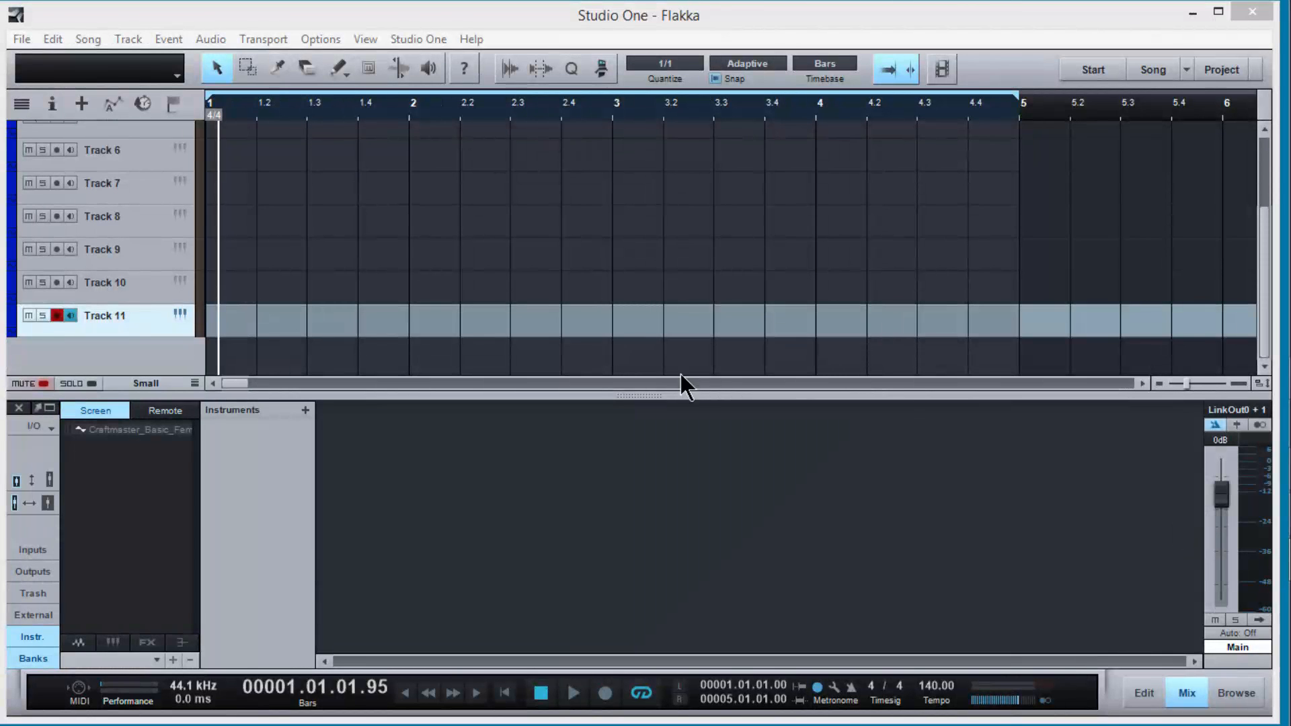
Step: Add ten Instrument tracks with Default input and a new instrument output set to None
{"action": "double_click", "coordinate": [188, 332]}
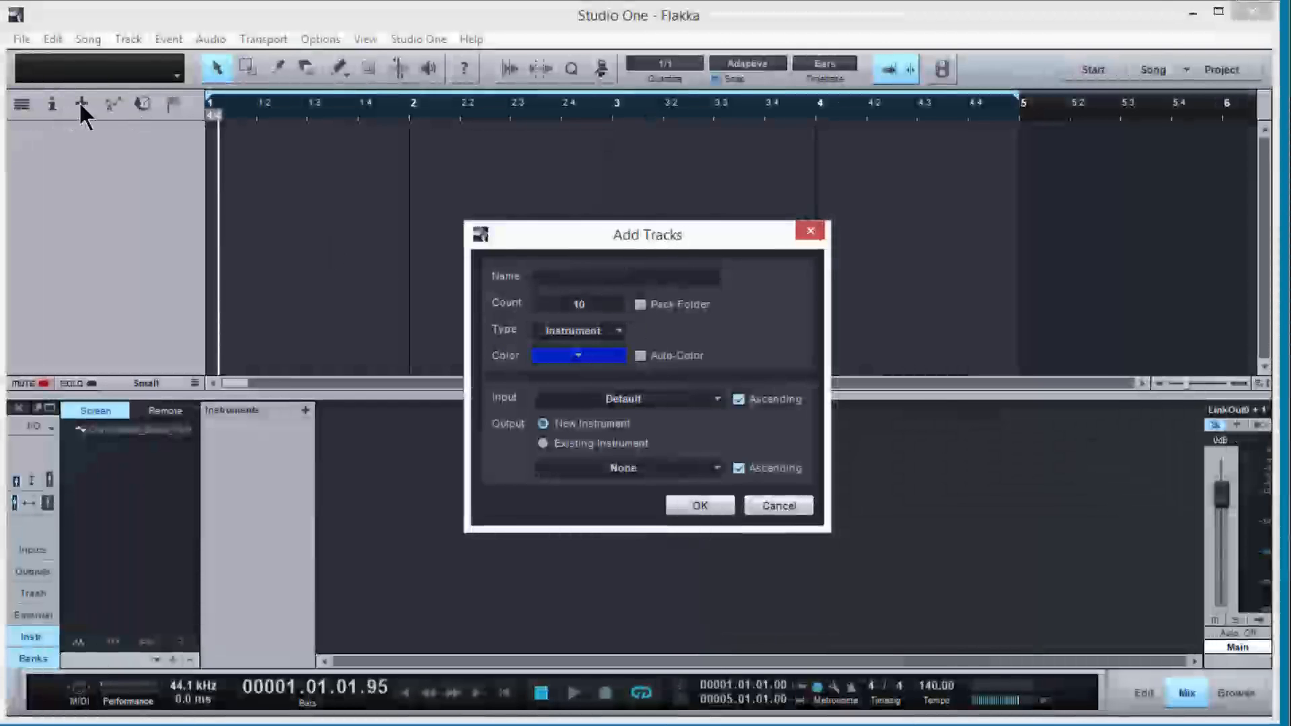
{"action": "left_click", "coordinate": [617, 331]}
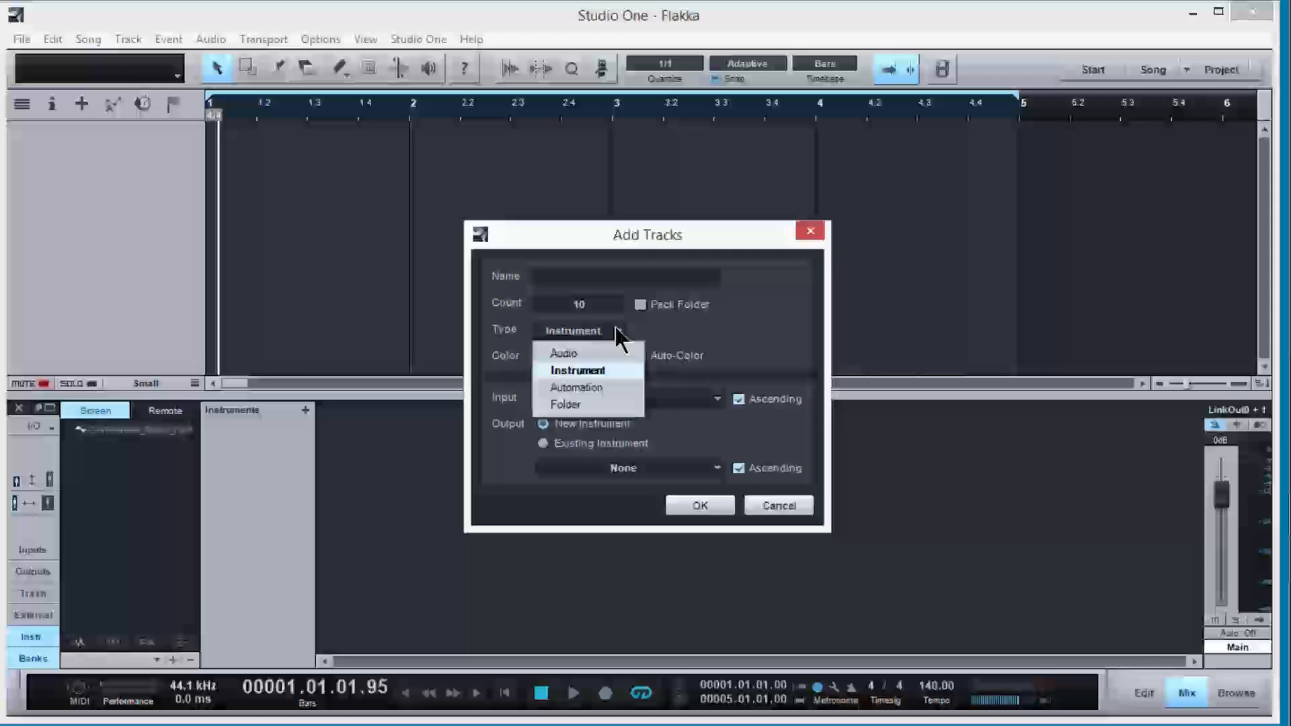
{"action": "left_click", "coordinate": [782, 326]}
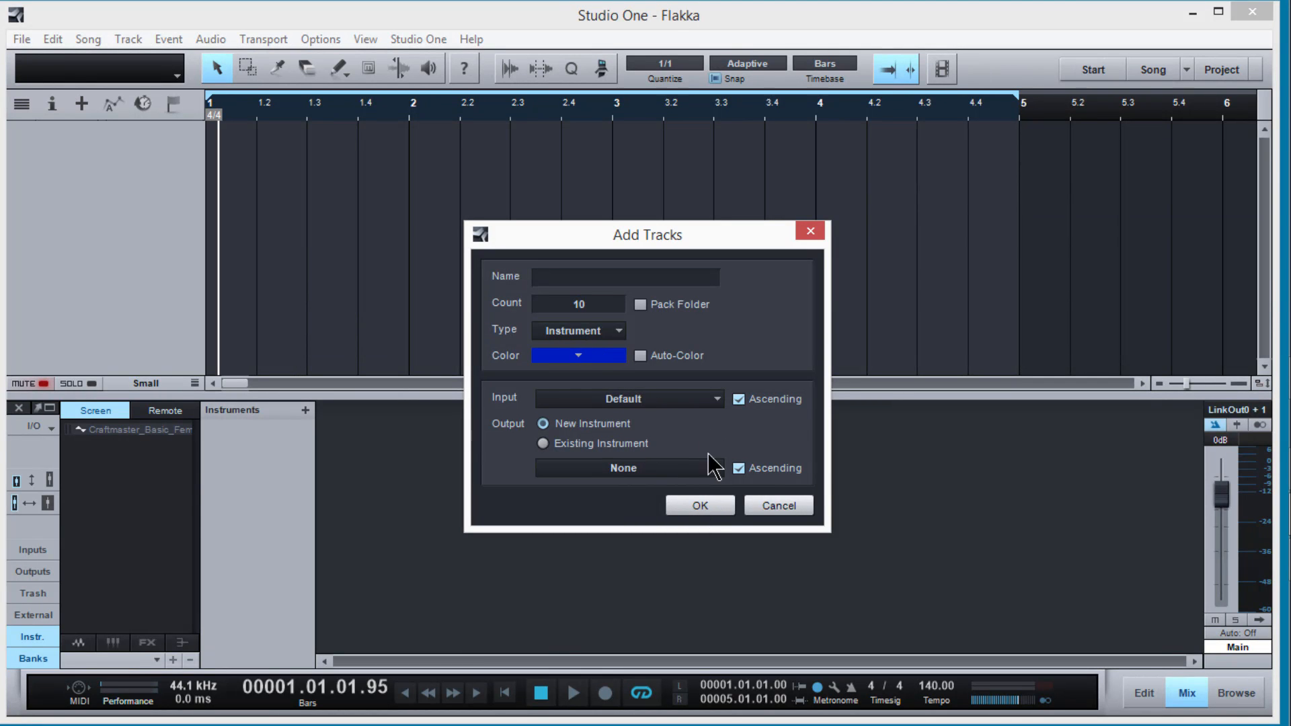
{"action": "left_click", "coordinate": [699, 506]}
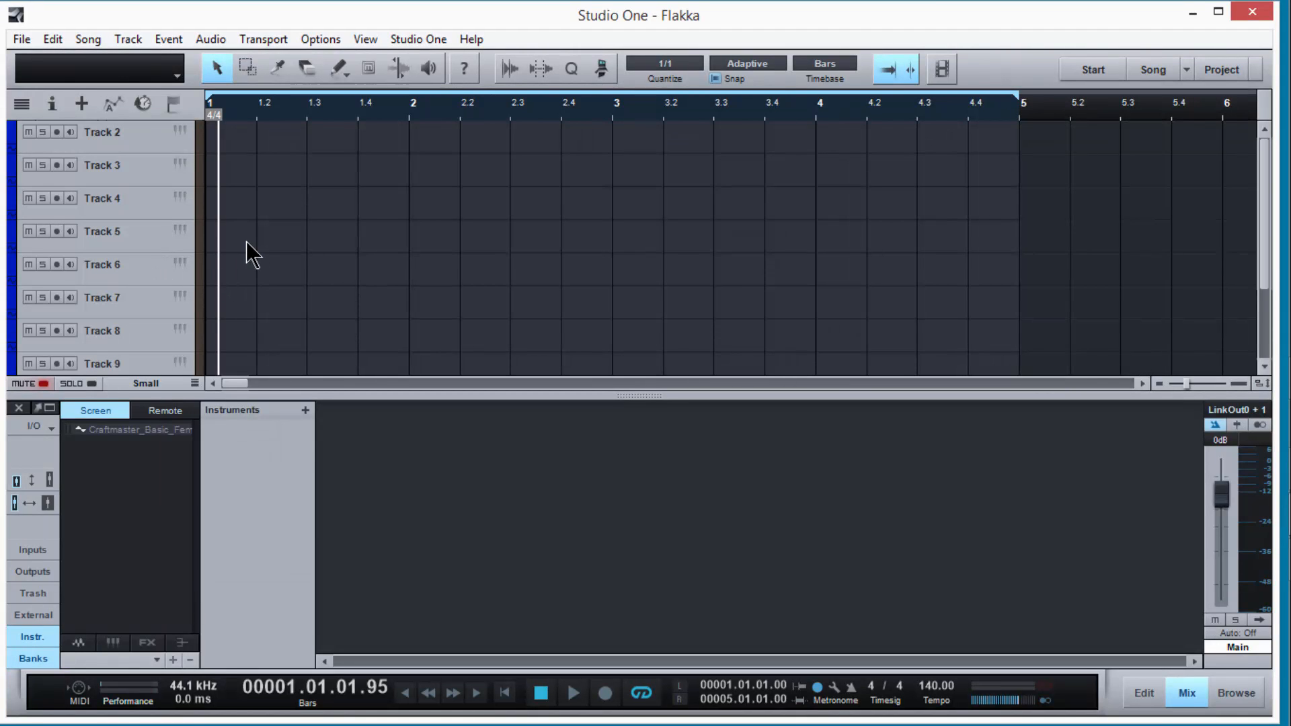
Step: Enlarge the track rows to Medium height and check which instruments are available as Track 8's output
{"action": "scroll", "coordinate": [246, 240], "scroll_direction": "down", "scroll_amount": 1}
{"action": "scroll", "coordinate": [246, 240], "scroll_direction": "up", "scroll_amount": 3}
{"action": "scroll", "coordinate": [246, 240], "scroll_direction": "down", "scroll_amount": 1}
{"action": "scroll", "coordinate": [246, 241], "scroll_direction": "up", "scroll_amount": 1}
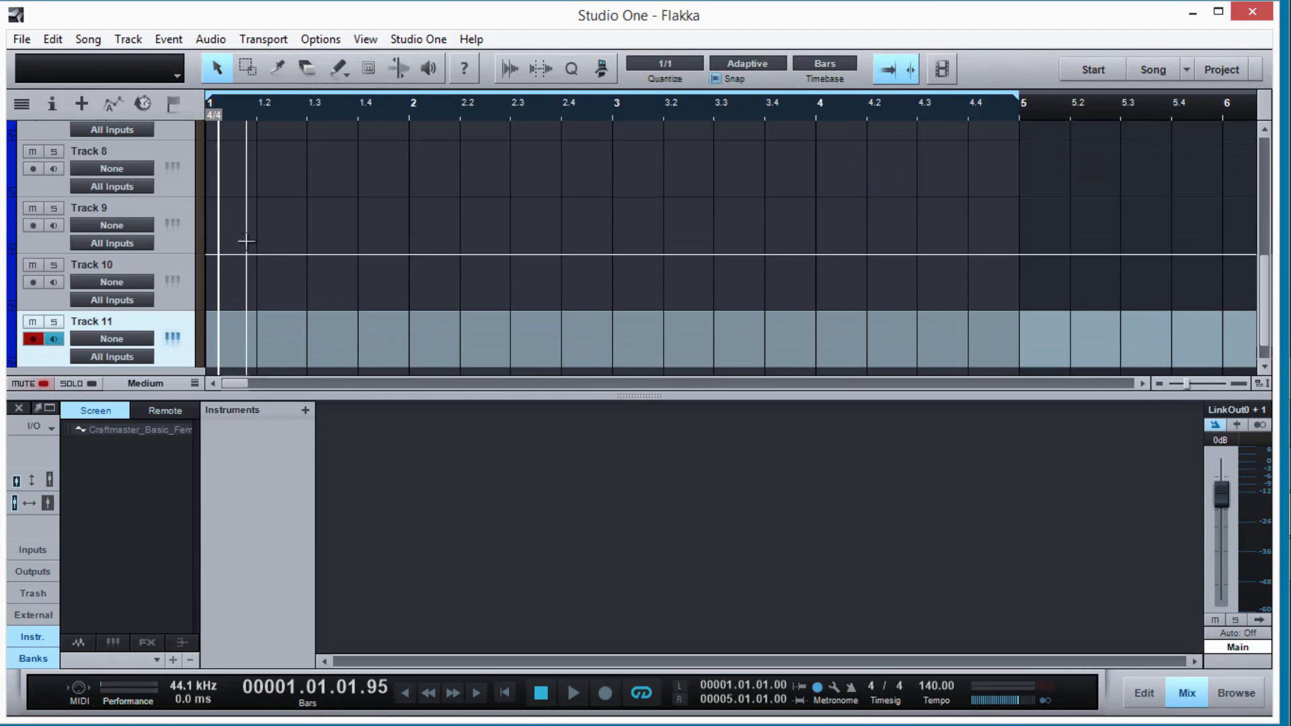
{"action": "left_click", "coordinate": [100, 169]}
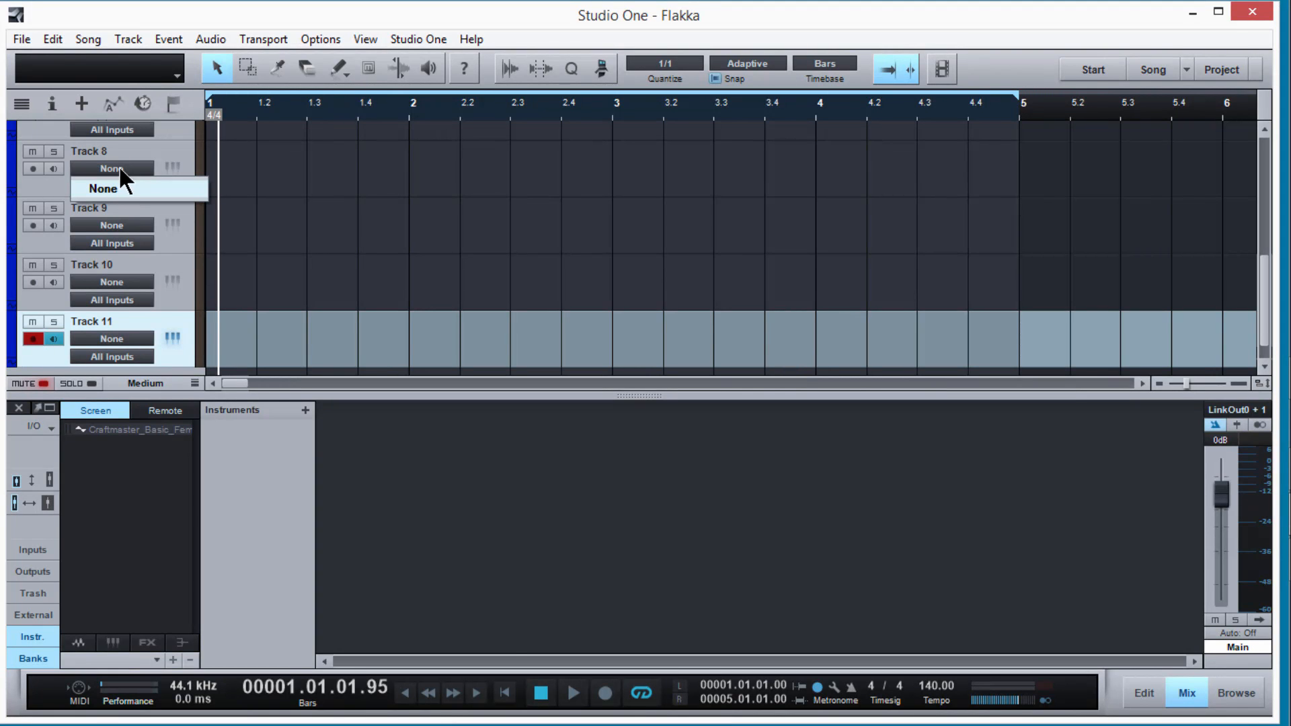
{"action": "left_click", "coordinate": [301, 283]}
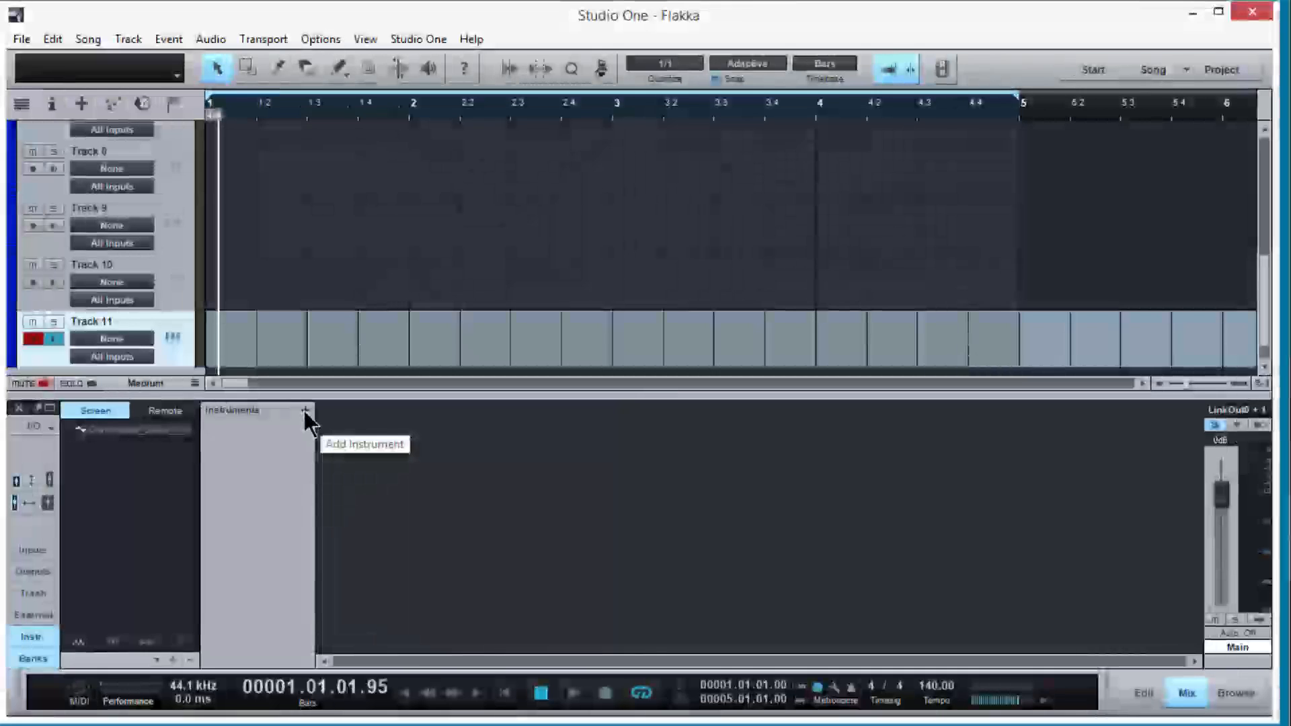
Step: Add an Omnisphere instrument to the song's instrument rack and close its plug-in window
{"action": "left_click", "coordinate": [303, 410]}
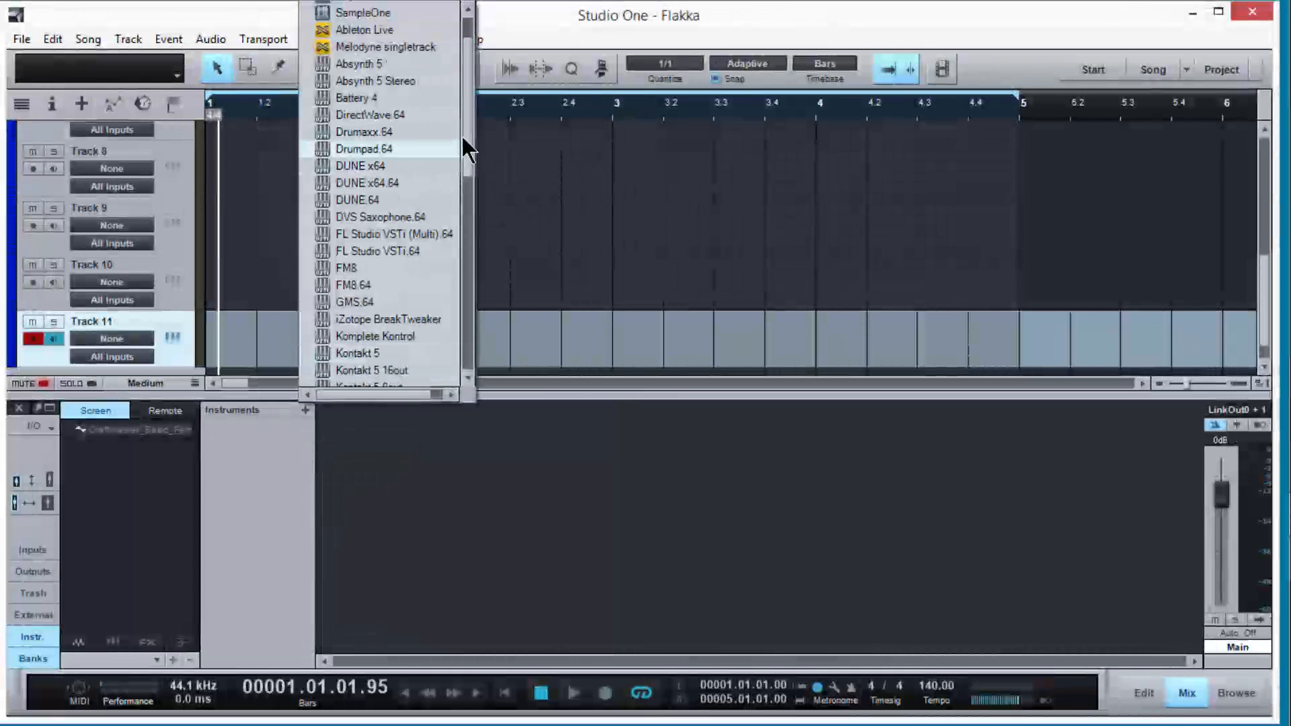
{"action": "scroll", "coordinate": [463, 165], "scroll_direction": "down", "scroll_amount": 8}
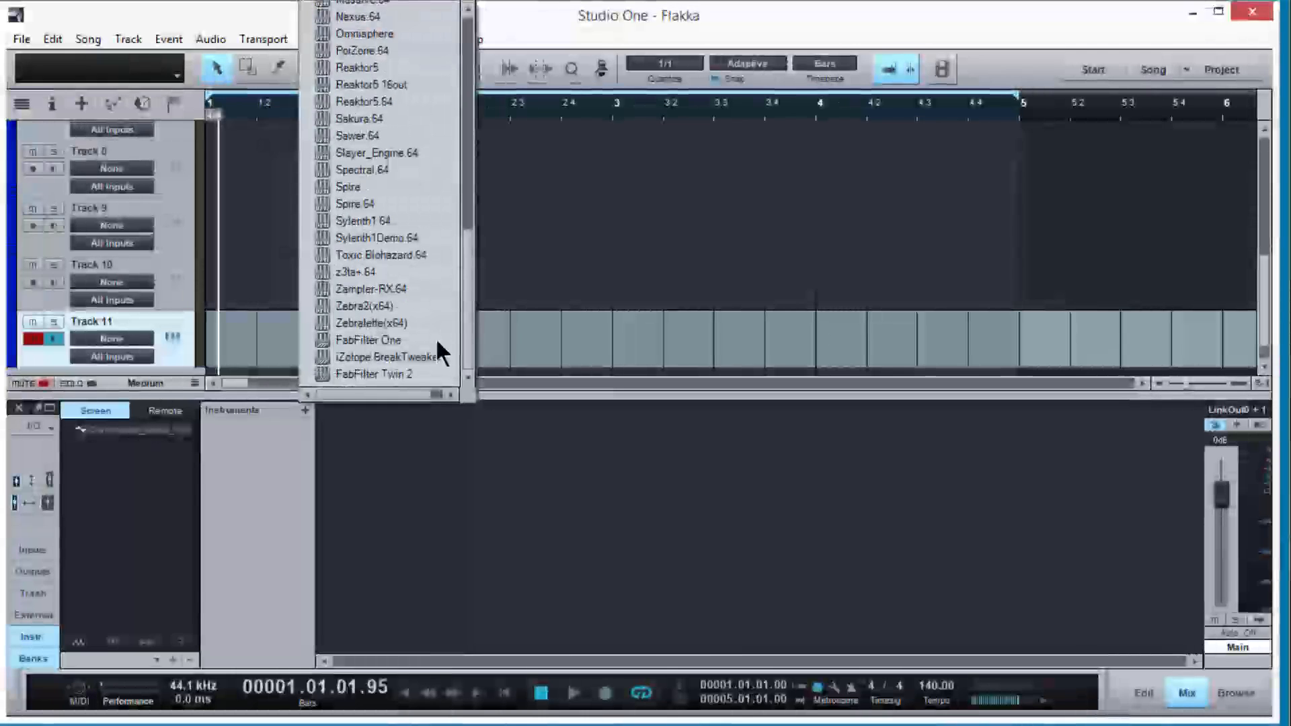
{"action": "scroll", "coordinate": [444, 312], "scroll_direction": "up", "scroll_amount": 1}
{"action": "scroll", "coordinate": [440, 289], "scroll_direction": "up", "scroll_amount": 2}
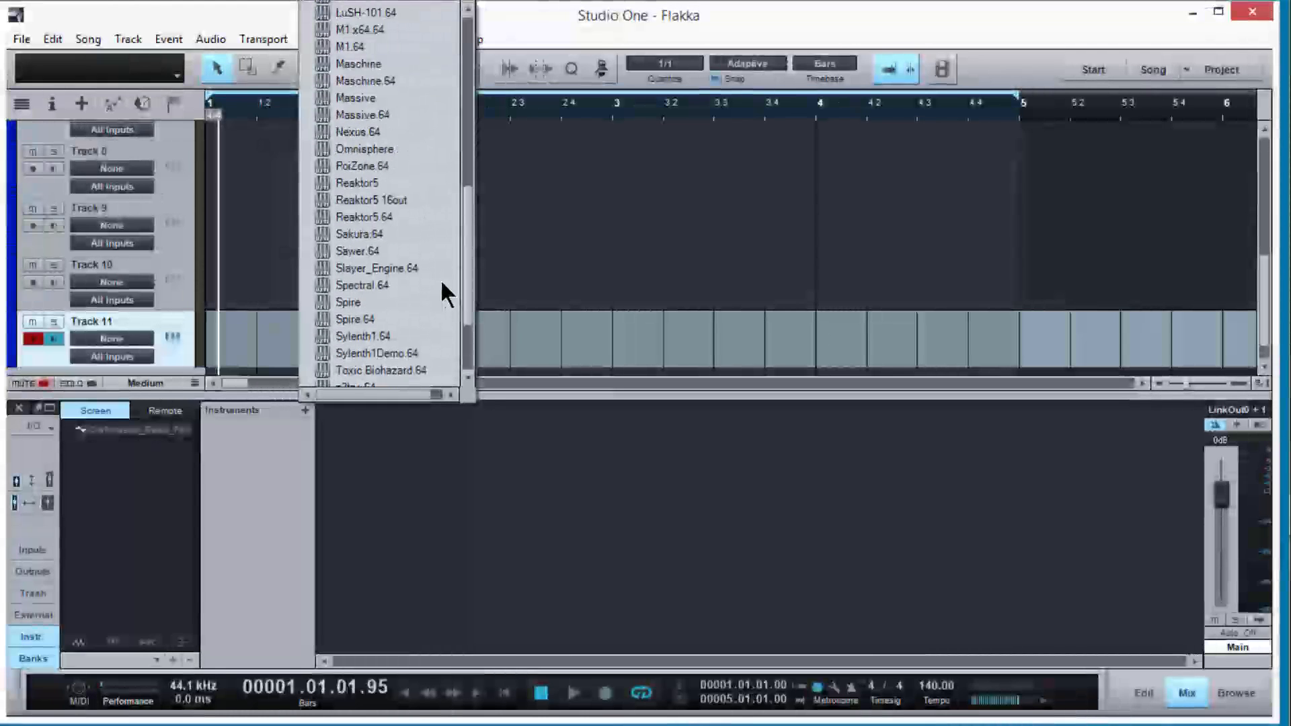
{"action": "left_click", "coordinate": [389, 164]}
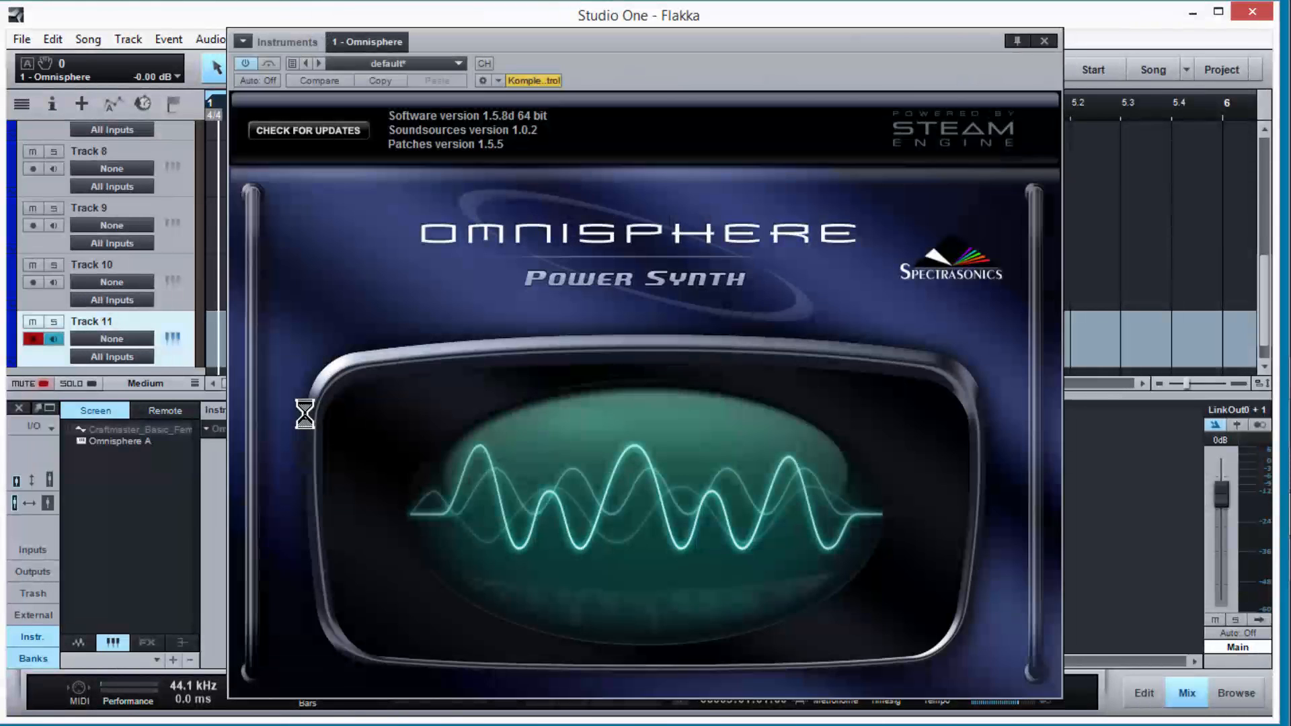
{"action": "left_click", "coordinate": [1053, 40]}
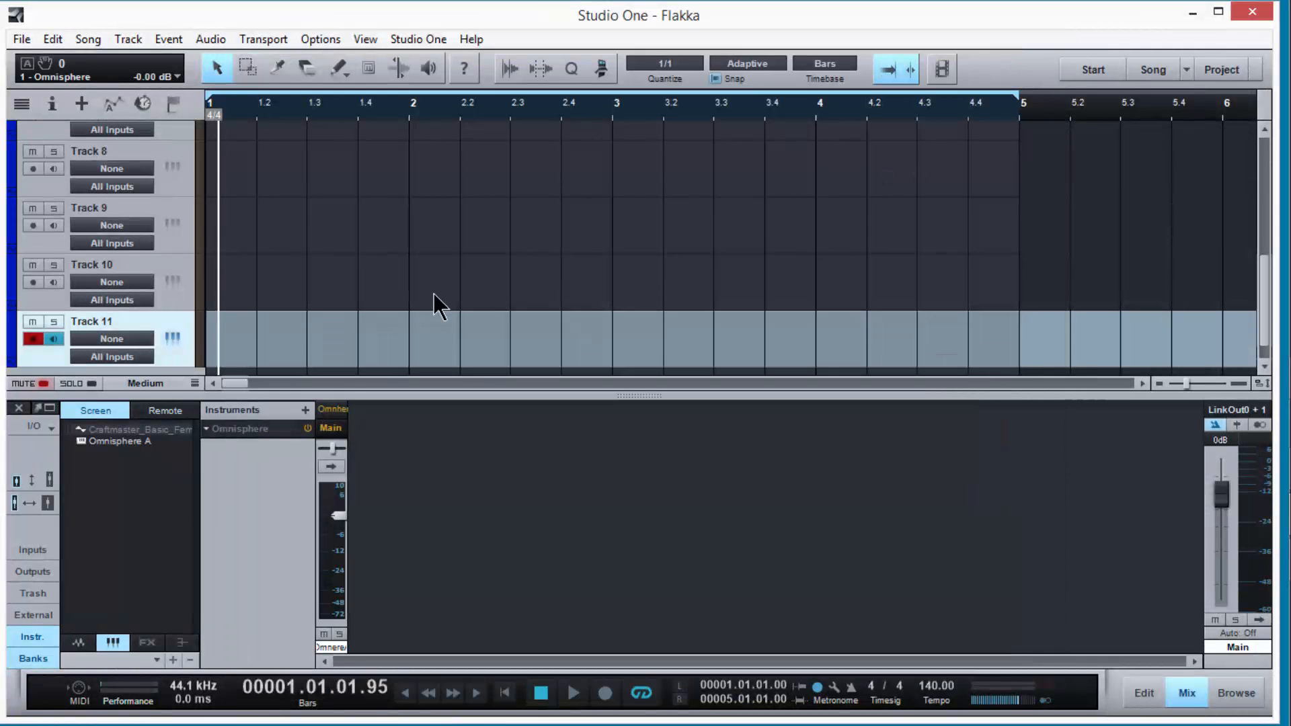
Step: Add a second Omnisphere instance to the instrument rack and close its plug-in window
{"action": "left_click", "coordinate": [305, 410]}
{"action": "scroll", "coordinate": [414, 289], "scroll_direction": "down", "scroll_amount": 1}
{"action": "left_click_drag", "start_coordinate": [462, 161], "coordinate": [459, 262]}
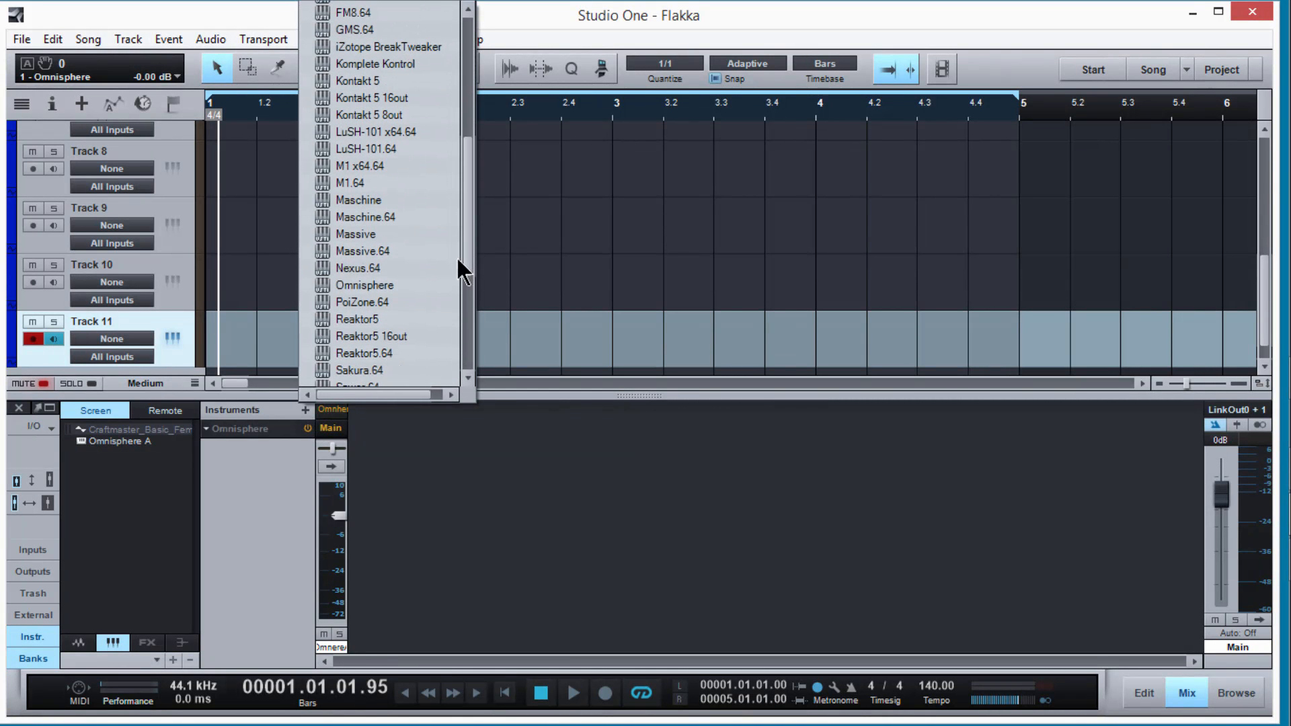
{"action": "left_click", "coordinate": [336, 285]}
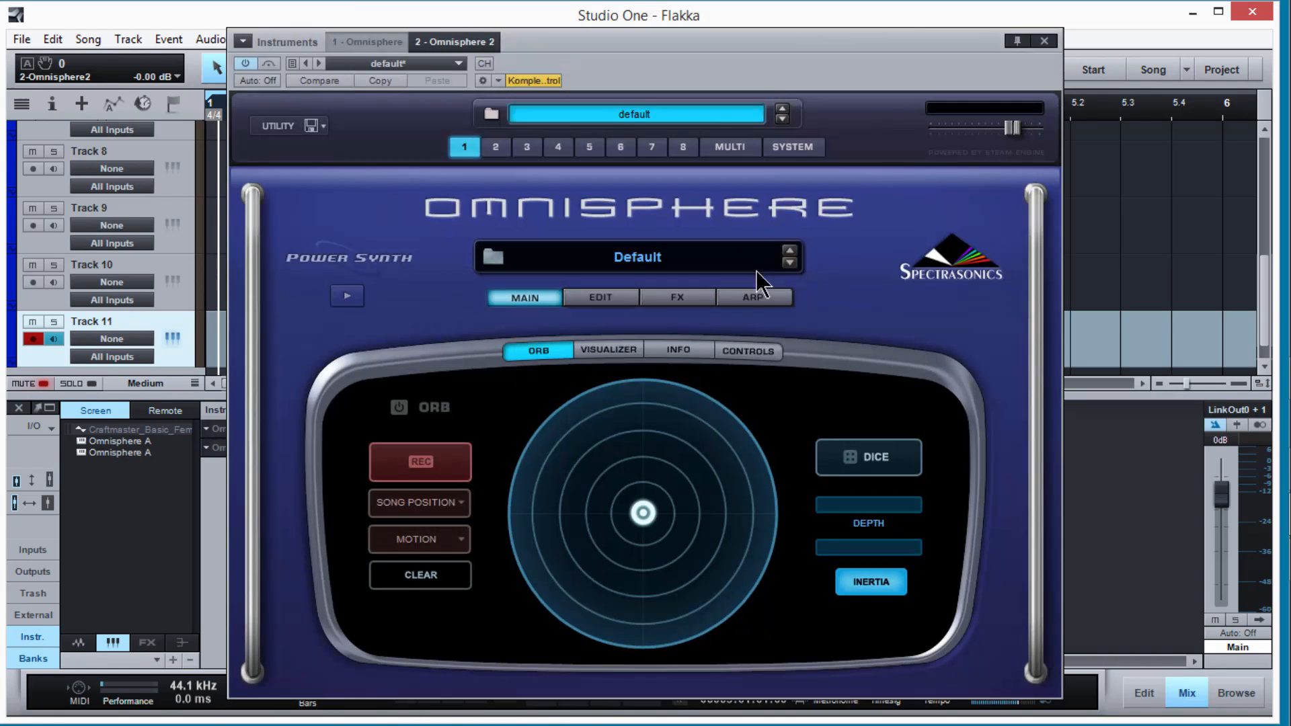
{"action": "left_click", "coordinate": [1045, 40]}
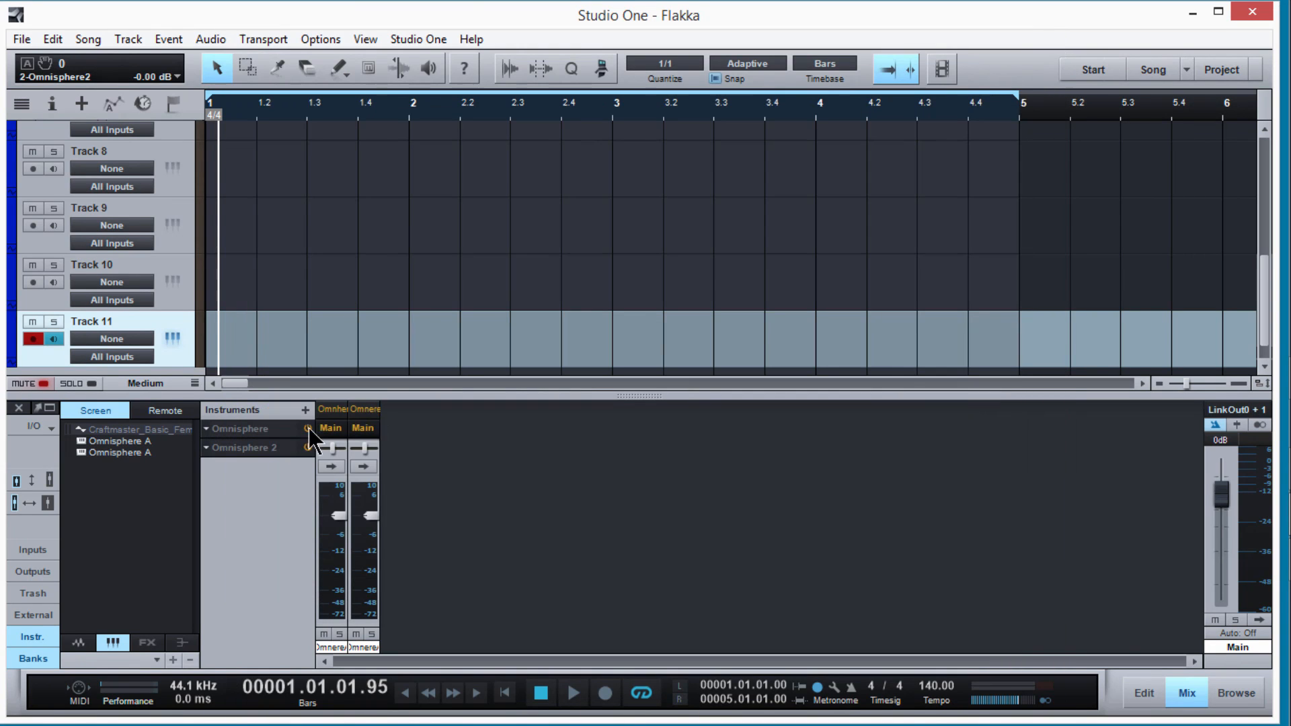
Step: Add a third and a fourth Omnisphere instance to the instrument rack, closing their plug-in windows
{"action": "left_click", "coordinate": [306, 410]}
{"action": "scroll", "coordinate": [470, 295], "scroll_direction": "down", "scroll_amount": 1}
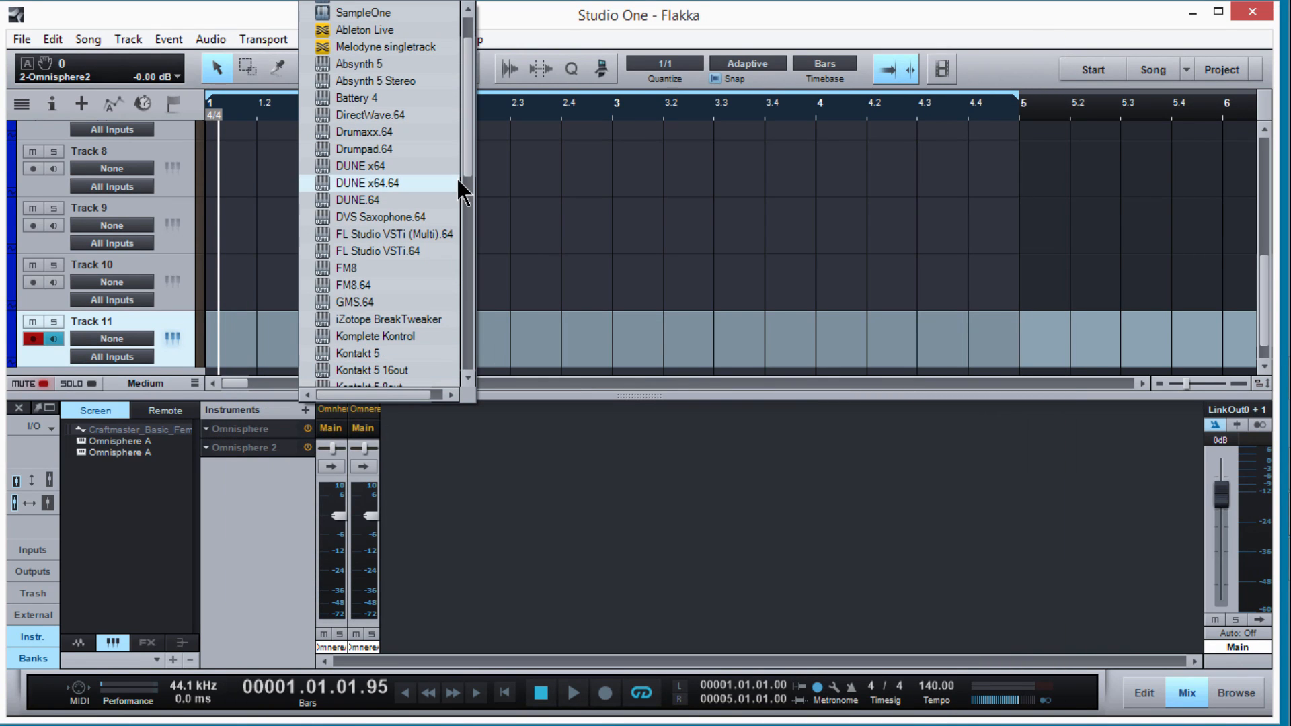
{"action": "scroll", "coordinate": [466, 215], "scroll_direction": "down", "scroll_amount": 6}
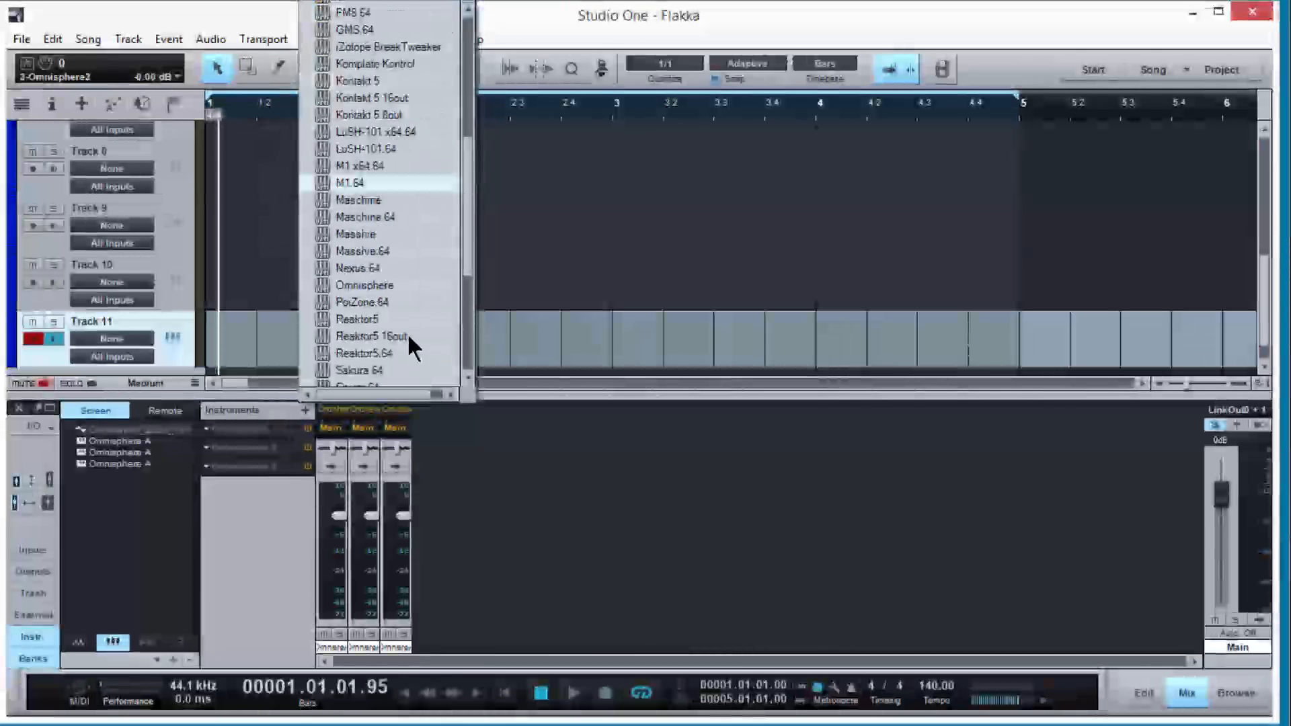
{"action": "left_click", "coordinate": [402, 246]}
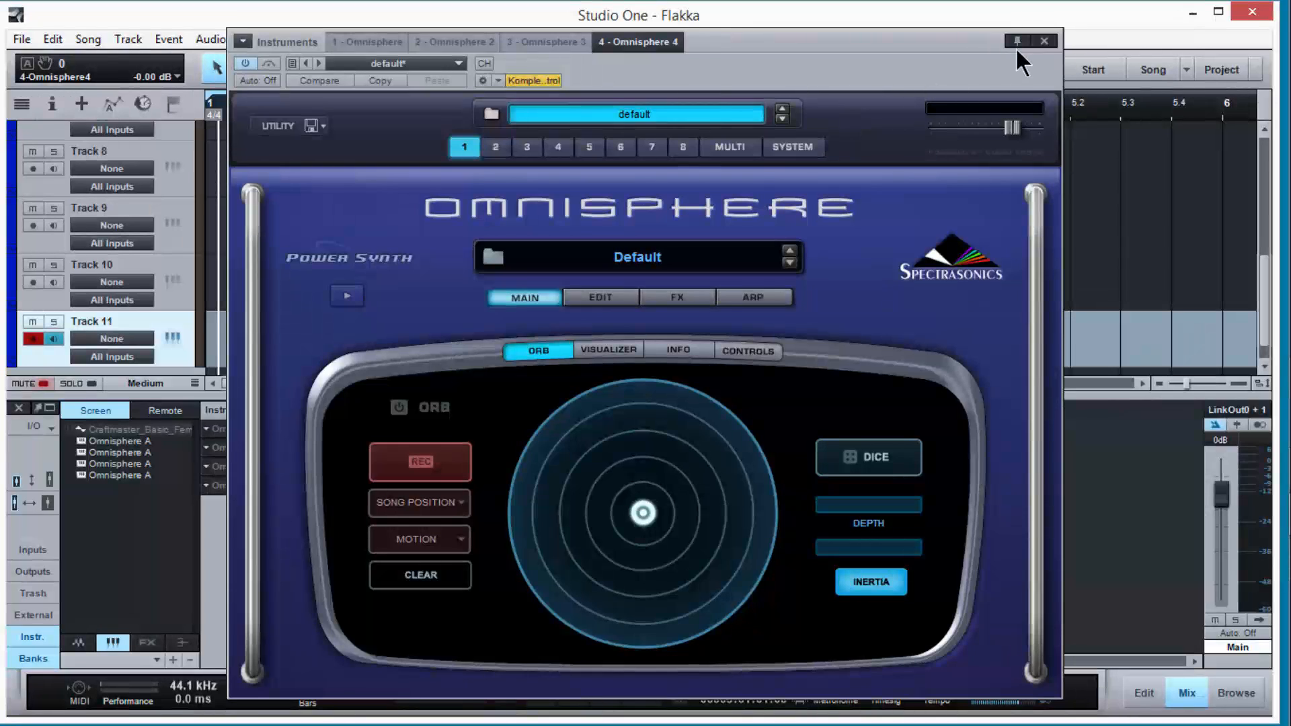
{"action": "left_click", "coordinate": [1015, 44]}
Step: Add a Reaktor5 instrument to the instrument rack and close its plug-in window
{"action": "left_click", "coordinate": [306, 410]}
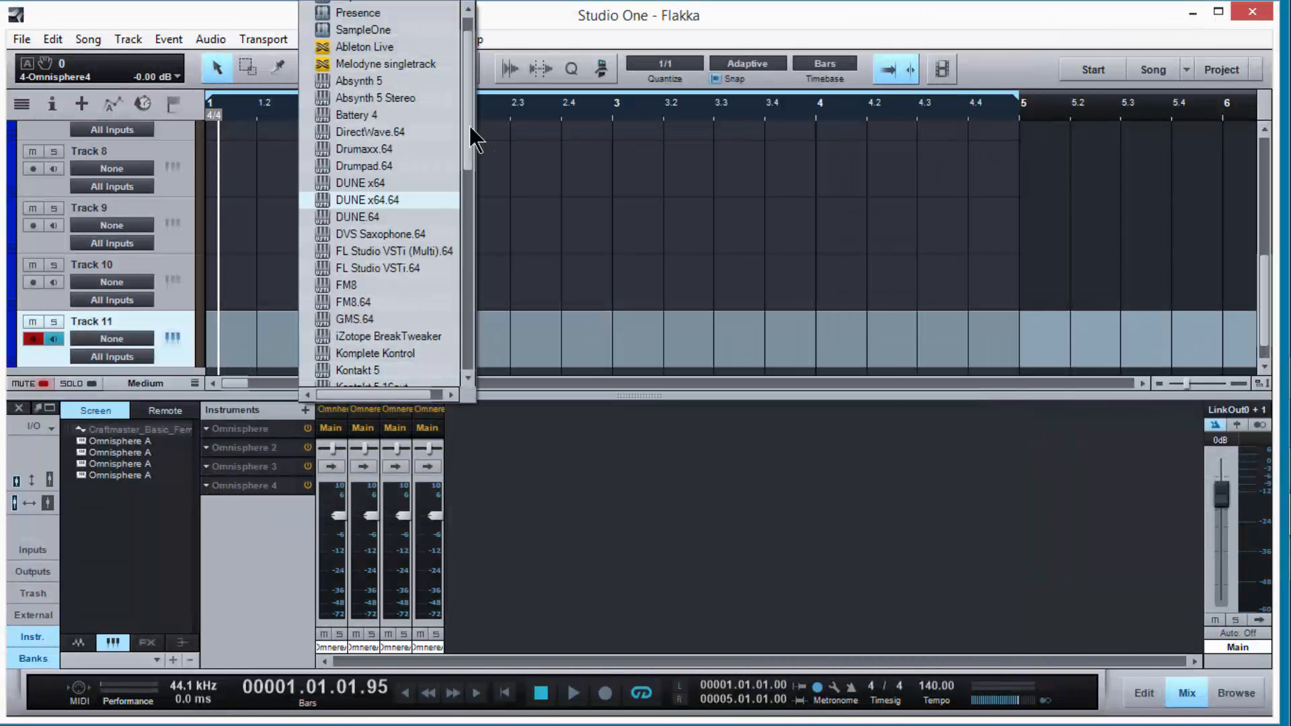
{"action": "left_click_drag", "start_coordinate": [465, 127], "coordinate": [452, 363]}
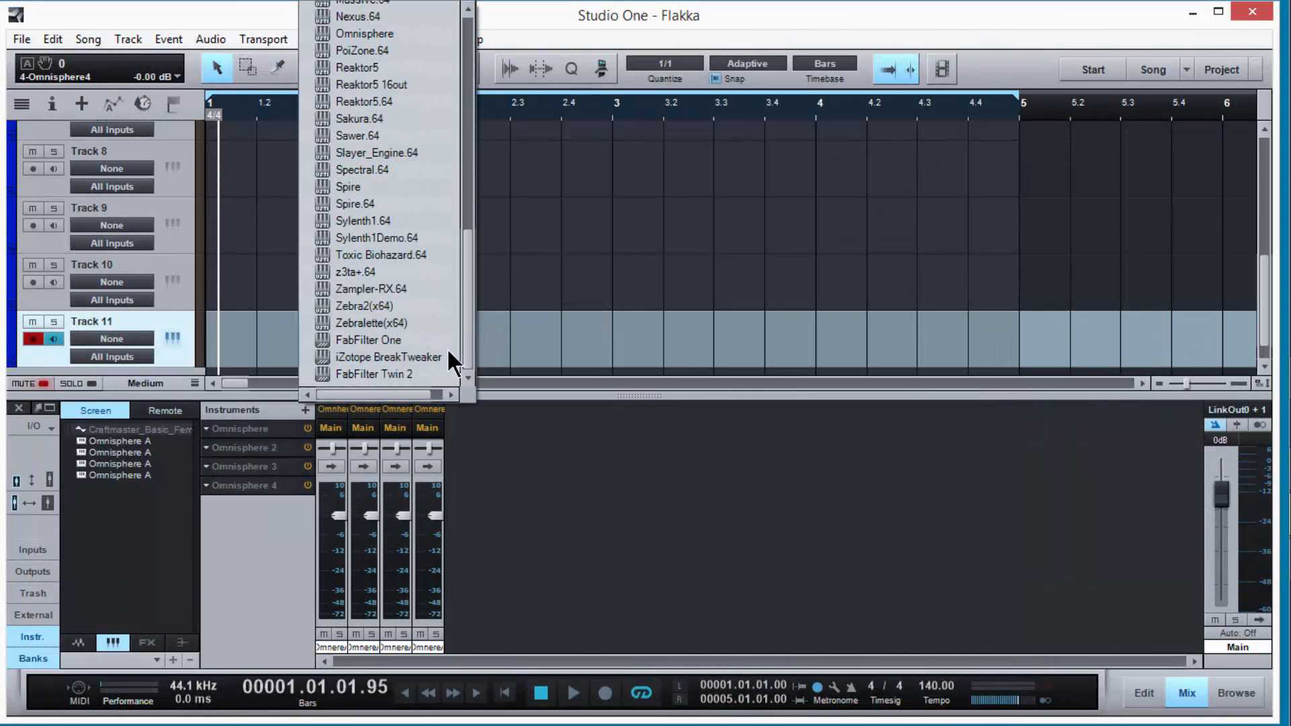
{"action": "left_click", "coordinate": [358, 67]}
{"action": "left_click", "coordinate": [992, 40]}
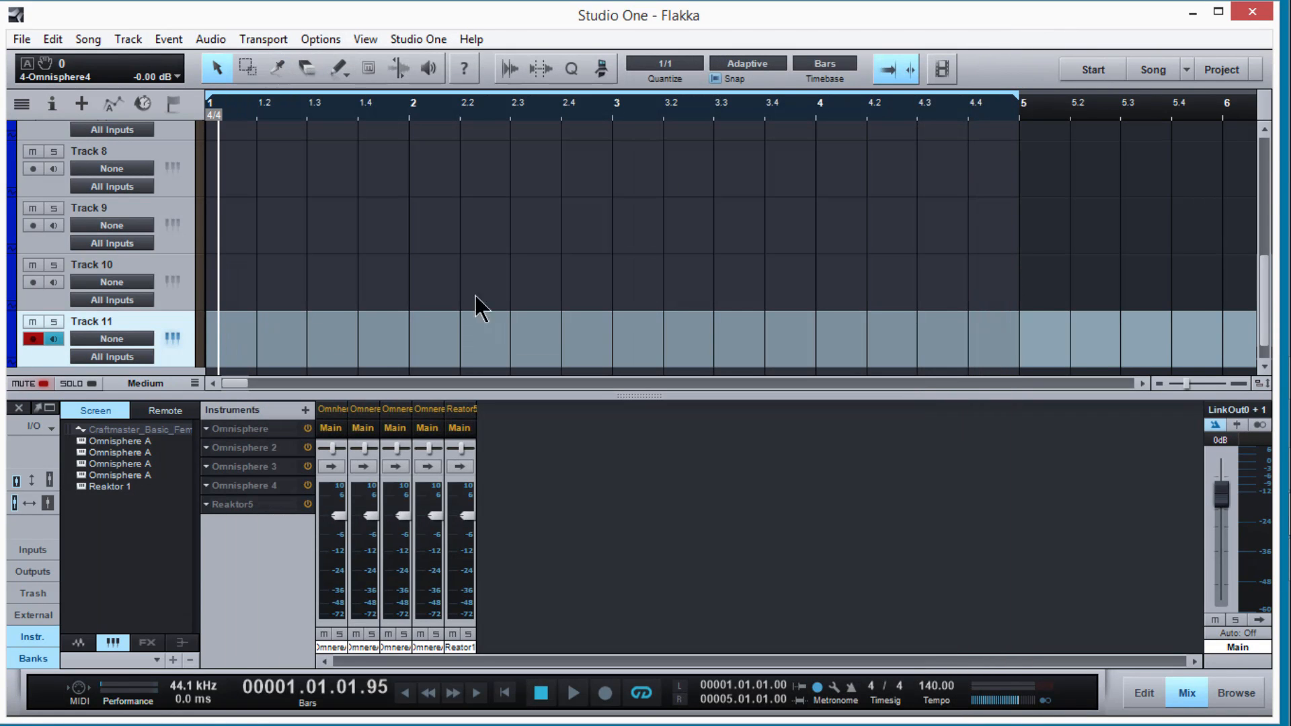
Step: Add a Massive instrument to the instrument rack and close its plug-in window
{"action": "left_click", "coordinate": [305, 409]}
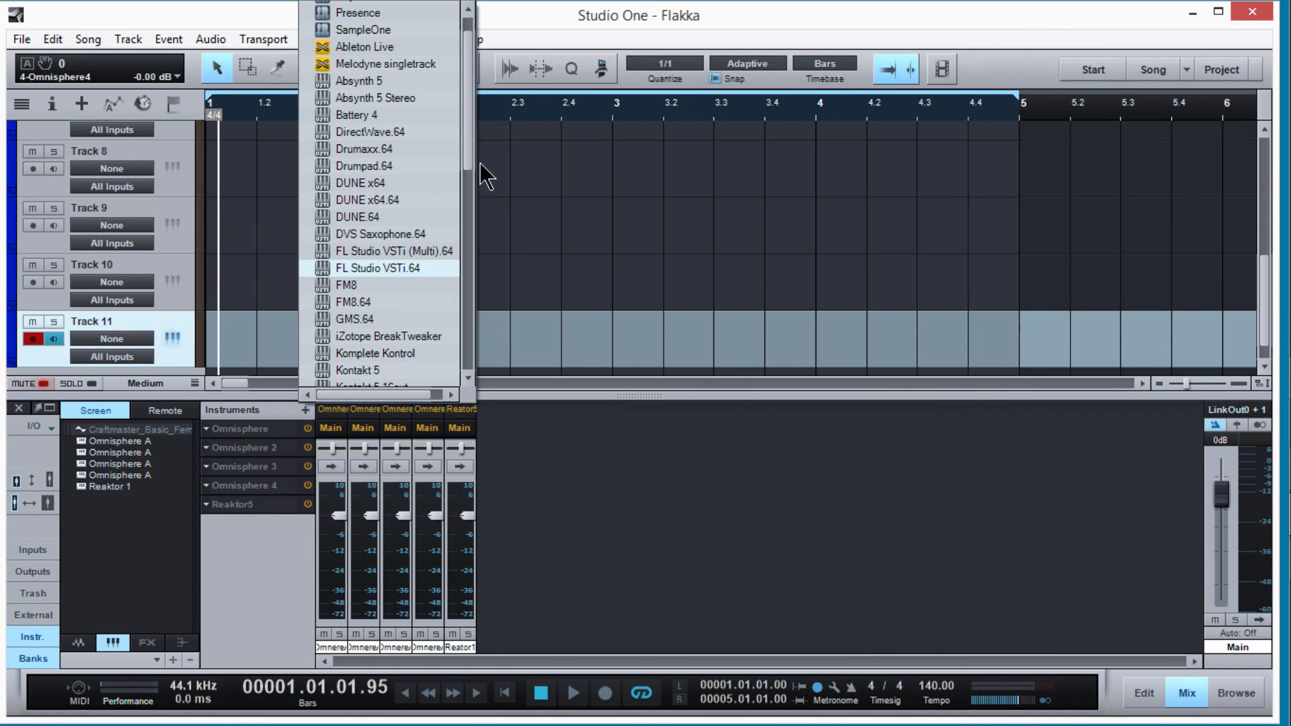
{"action": "left_click_drag", "start_coordinate": [480, 163], "coordinate": [473, 241]}
{"action": "left_click", "coordinate": [402, 258]}
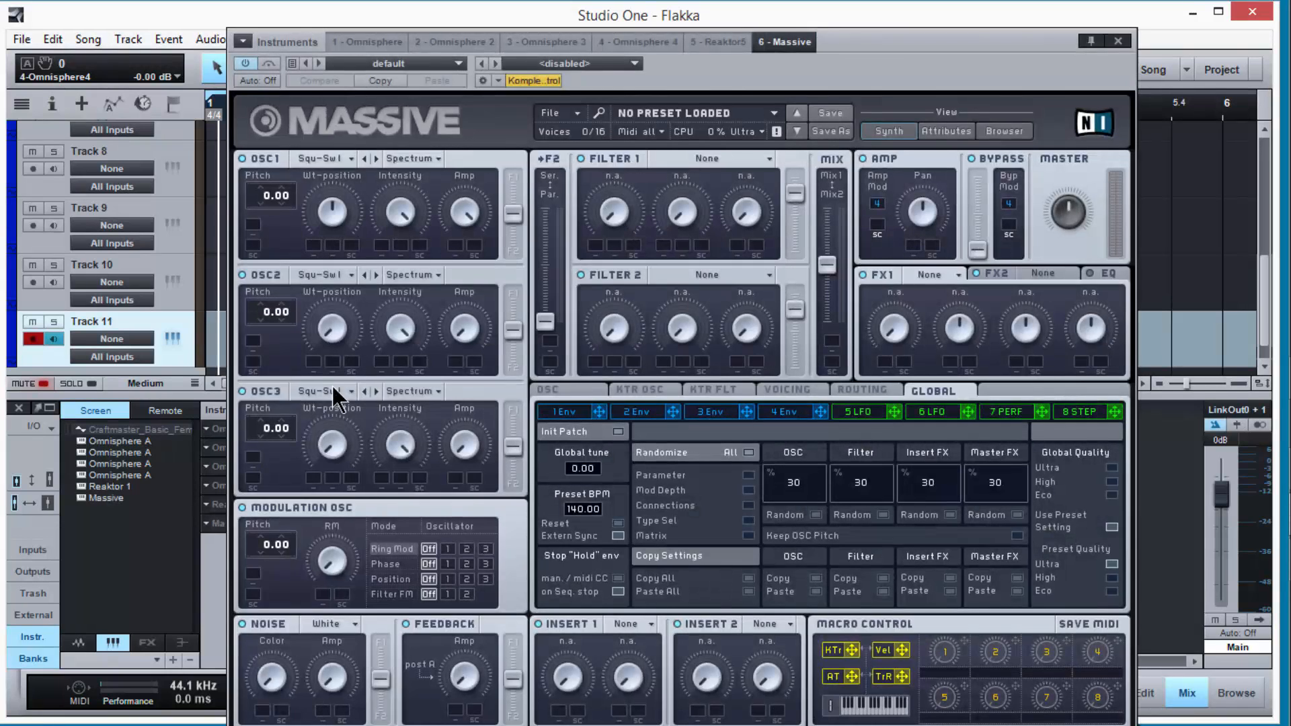
{"action": "left_click", "coordinate": [1118, 41]}
Step: Add a Nexus.64 instrument to the instrument rack and close its plug-in window
{"action": "left_click", "coordinate": [305, 409]}
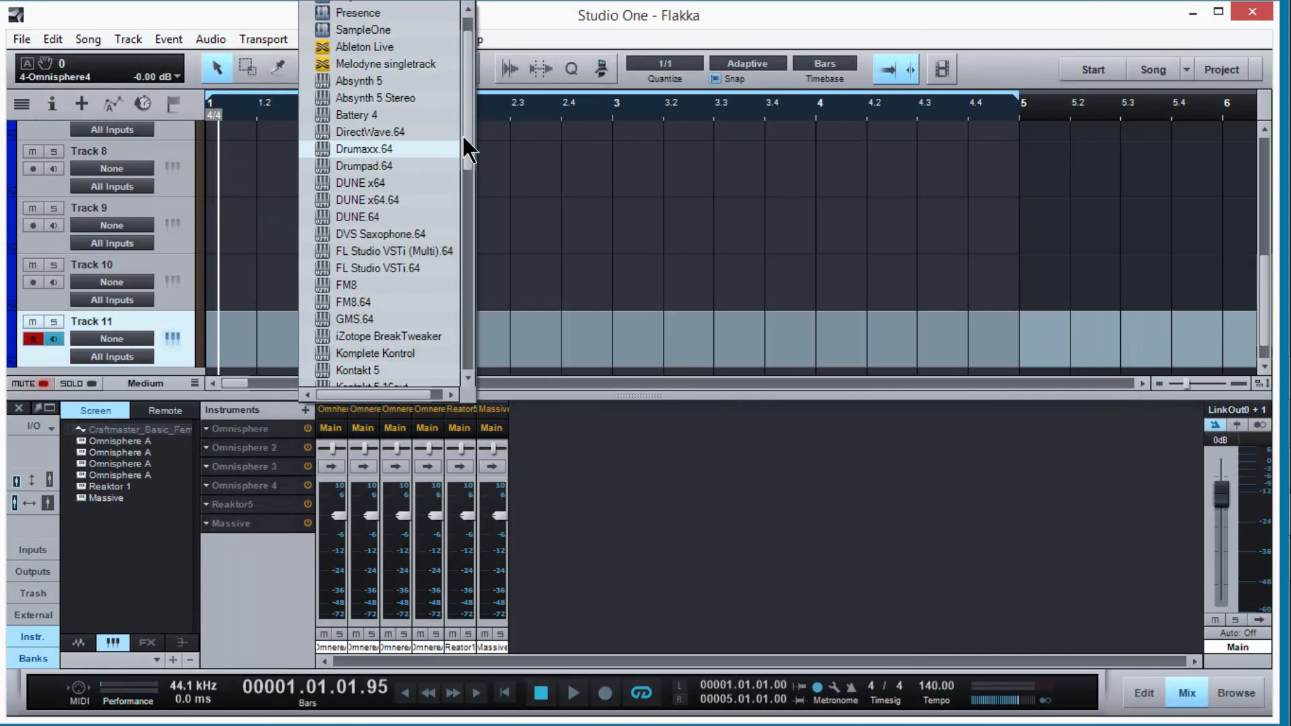
{"action": "mouse_move", "coordinate": [468, 130]}
{"action": "left_mouse_down"}
{"action": "mouse_move", "coordinate": [462, 213]}
{"action": "mouse_move", "coordinate": [466, 106]}
{"action": "left_mouse_up"}
{"action": "left_click", "coordinate": [399, 267]}
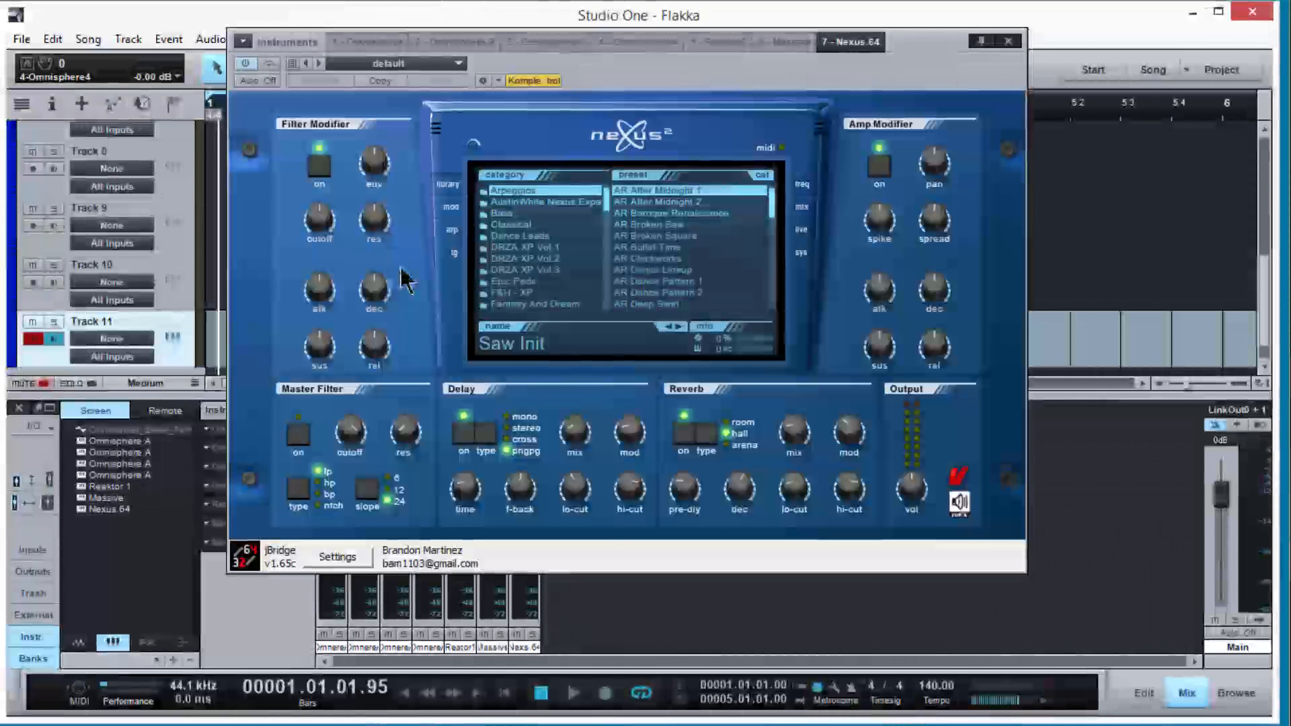
{"action": "left_click", "coordinate": [1020, 41]}
Step: Look through the available instruments and add a second Nexus.64 instance to the instrument rack
{"action": "left_click", "coordinate": [344, 406]}
{"action": "scroll", "coordinate": [459, 188], "scroll_direction": "down", "scroll_amount": 6}
{"action": "scroll", "coordinate": [451, 289], "scroll_direction": "down", "scroll_amount": 3}
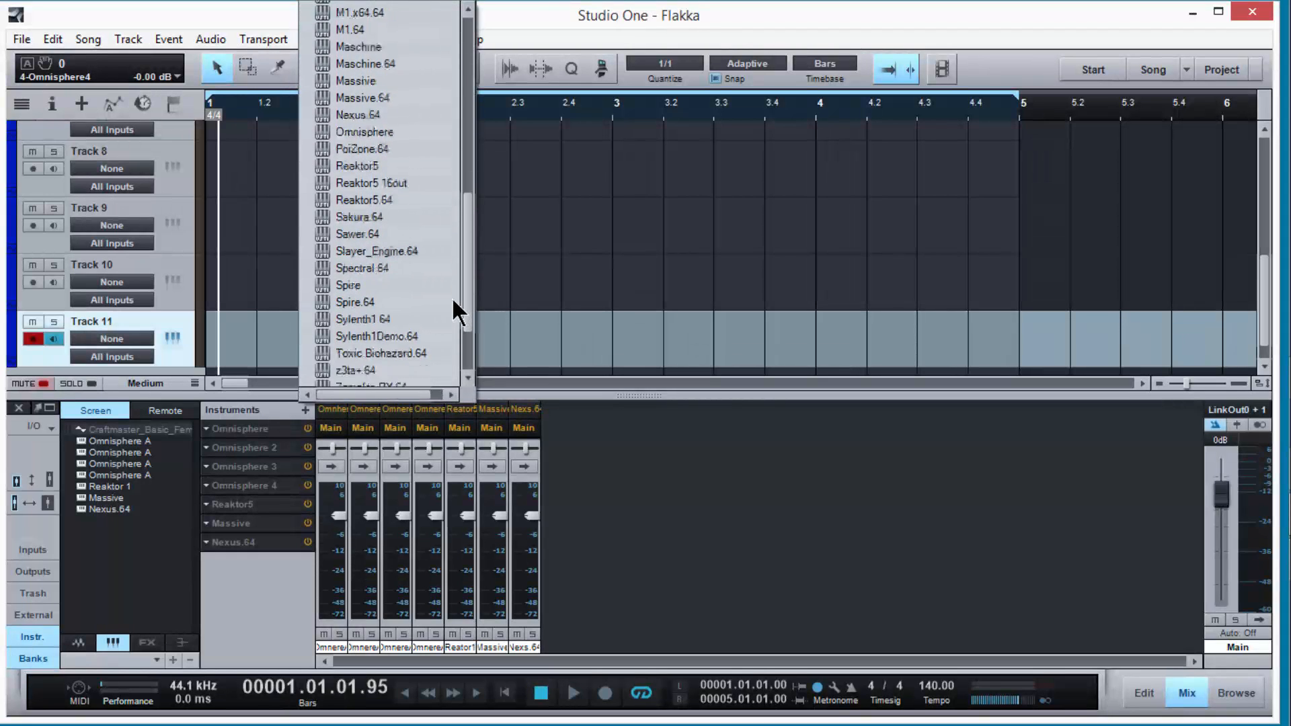
{"action": "scroll", "coordinate": [454, 255], "scroll_direction": "up", "scroll_amount": 7}
{"action": "scroll", "coordinate": [465, 159], "scroll_direction": "up", "scroll_amount": 4}
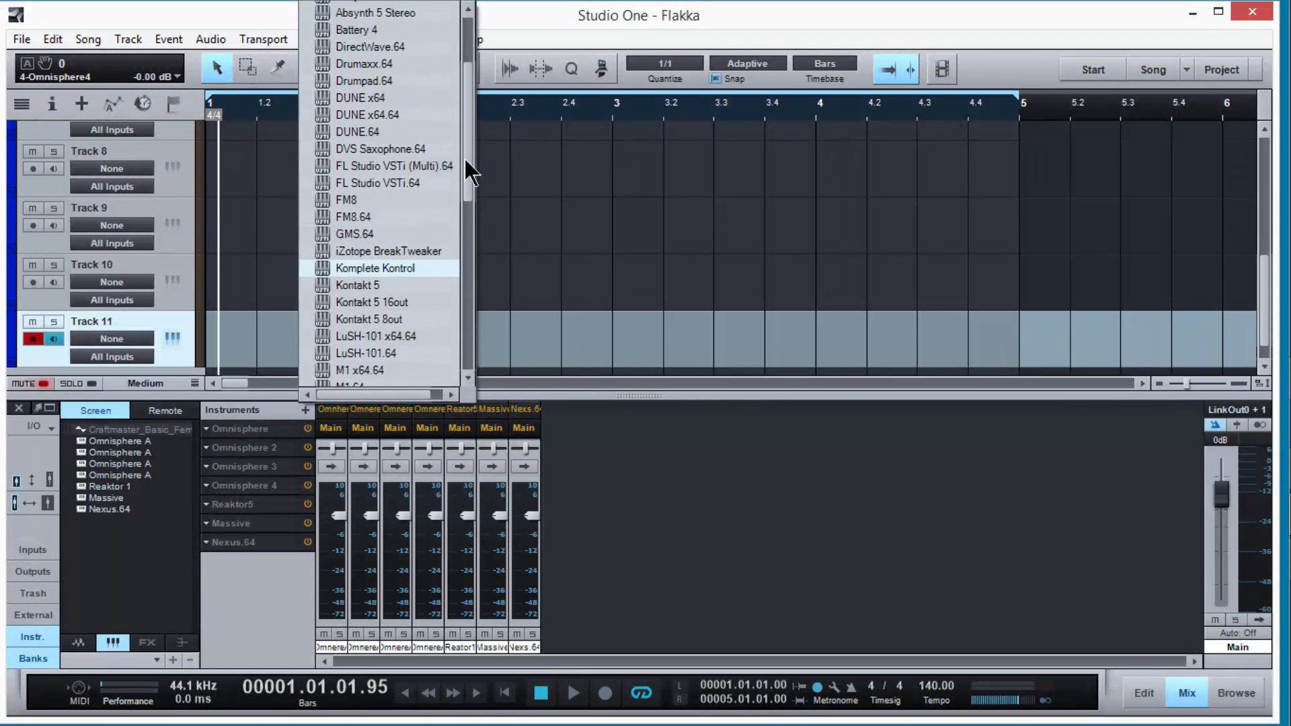
{"action": "scroll", "coordinate": [455, 300], "scroll_direction": "down", "scroll_amount": 9}
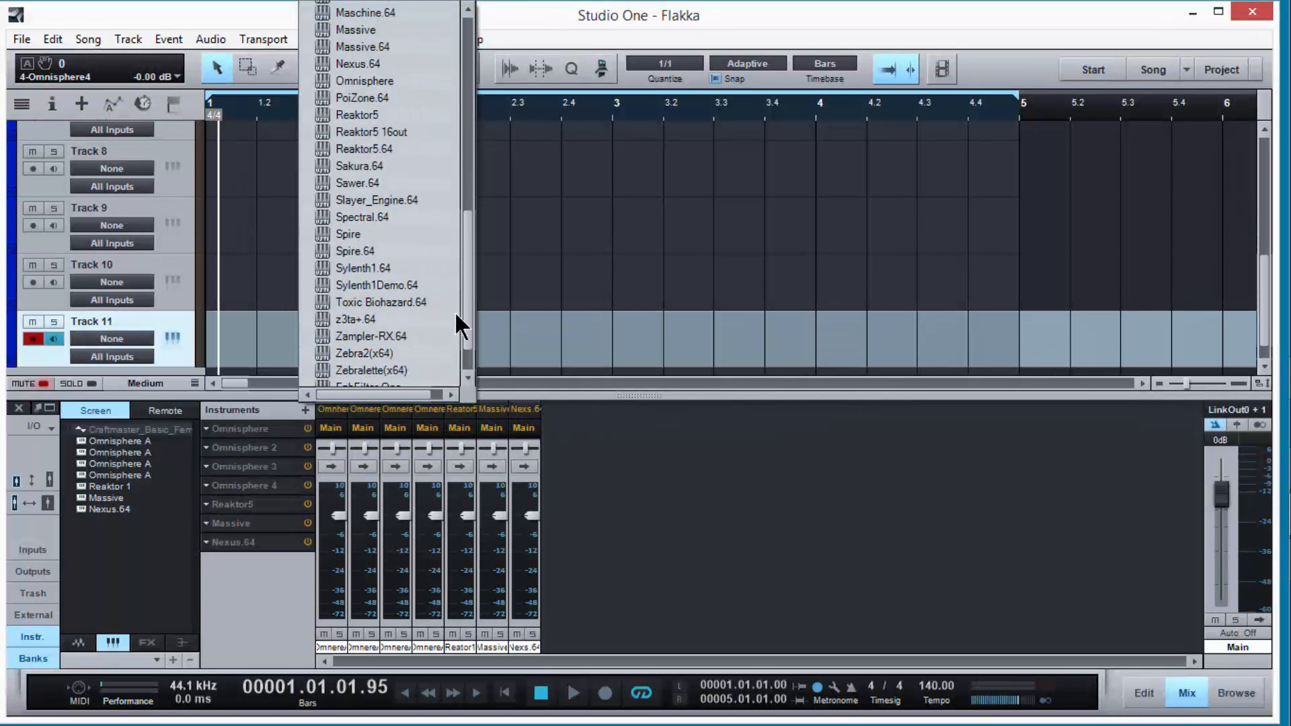
{"action": "scroll", "coordinate": [454, 322], "scroll_direction": "down", "scroll_amount": 3}
{"action": "scroll", "coordinate": [455, 302], "scroll_direction": "up", "scroll_amount": 7}
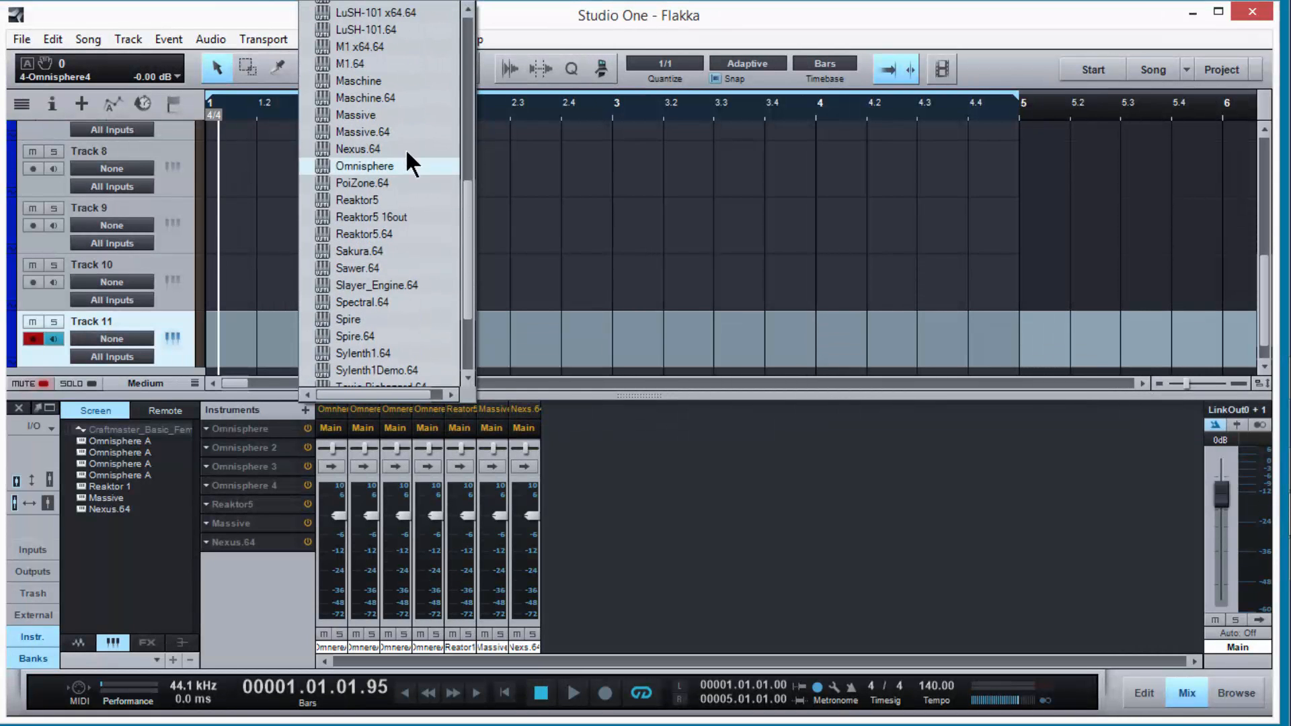
Step: Add an Impact drum instrument to the instrument rack and close its plug-in window
{"action": "scroll", "coordinate": [454, 135], "scroll_direction": "up", "scroll_amount": 9}
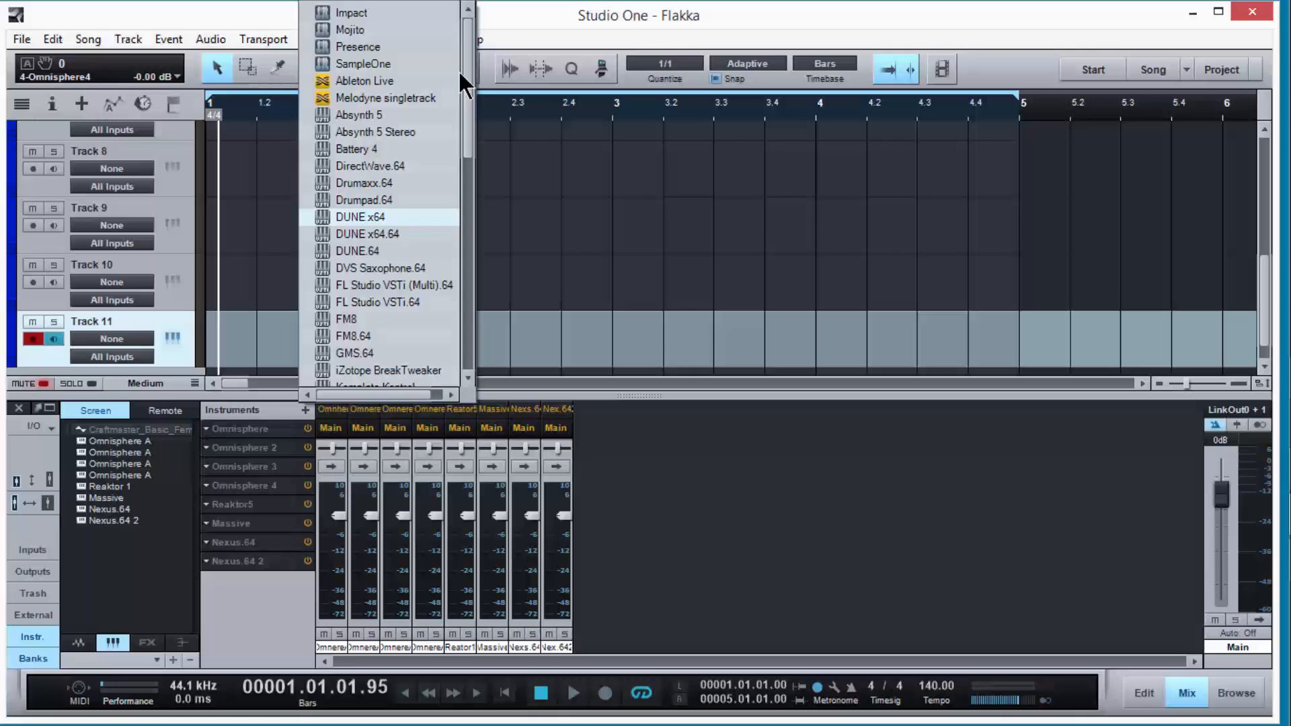
{"action": "left_click", "coordinate": [369, 12]}
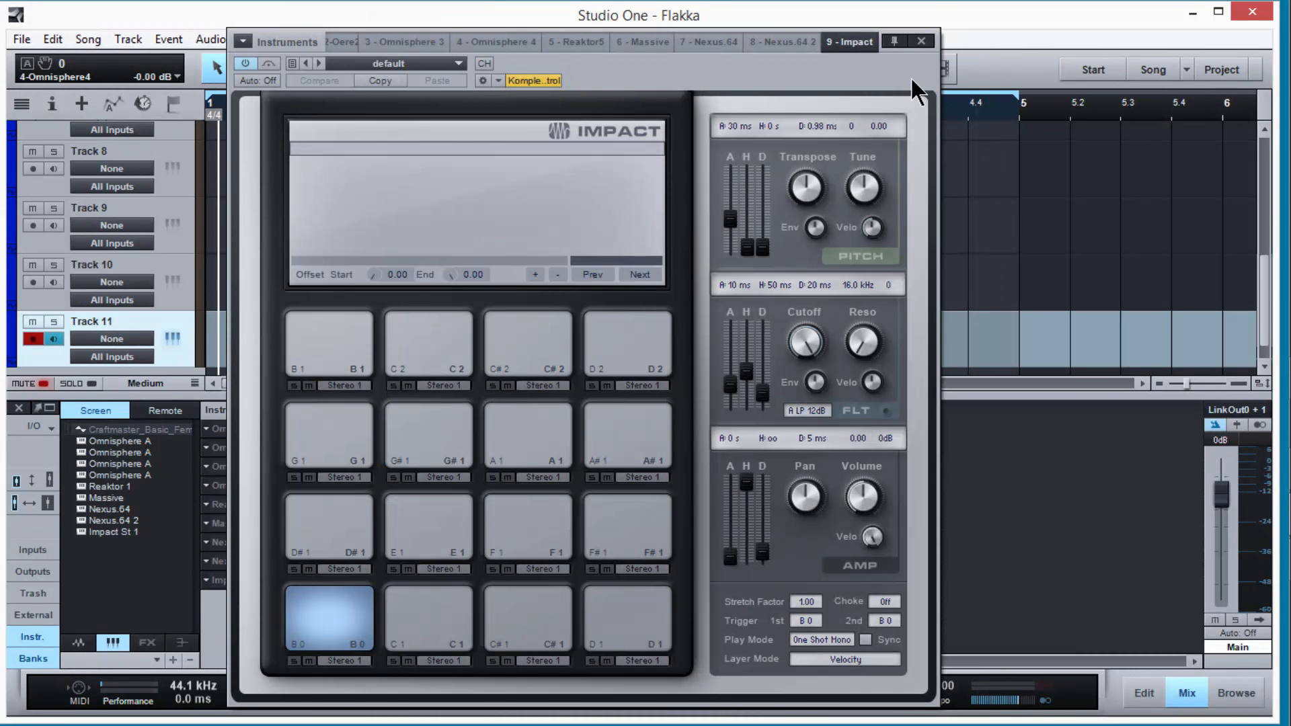
{"action": "left_click", "coordinate": [921, 41]}
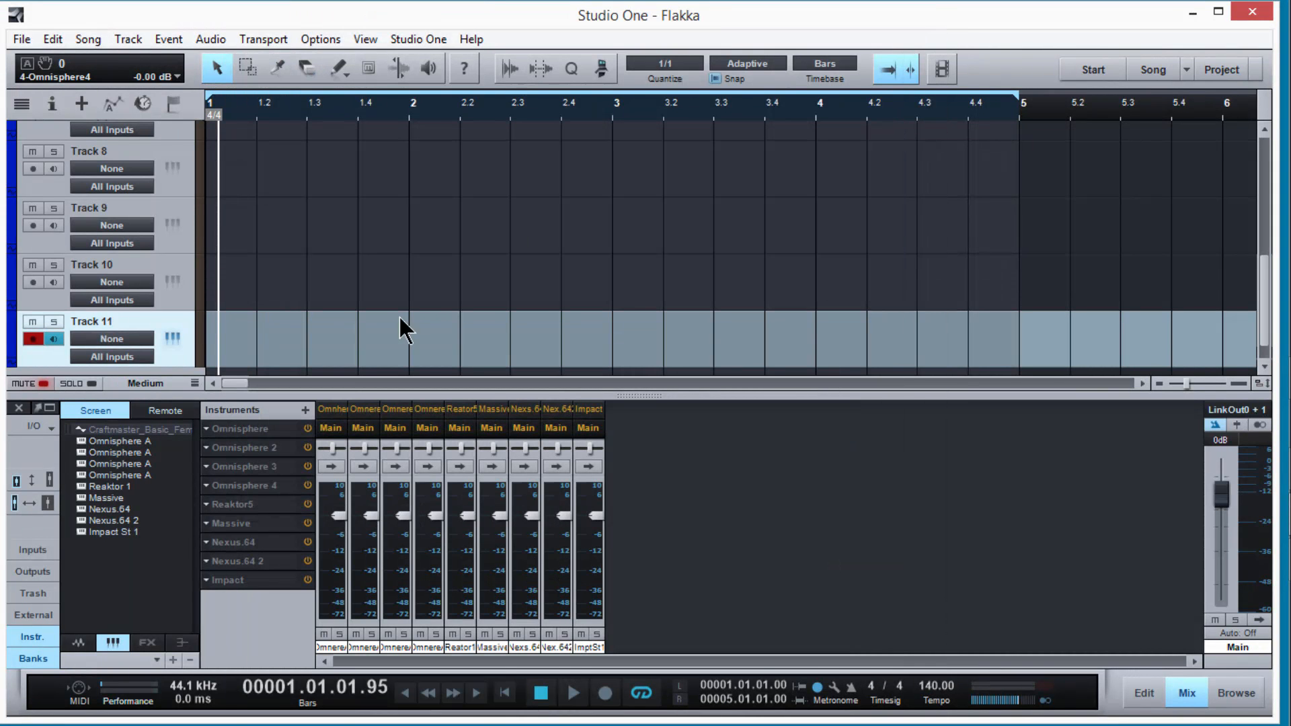
Step: Add a Kontakt 5 instrument to the song's instrument rack
{"action": "left_click", "coordinate": [306, 409]}
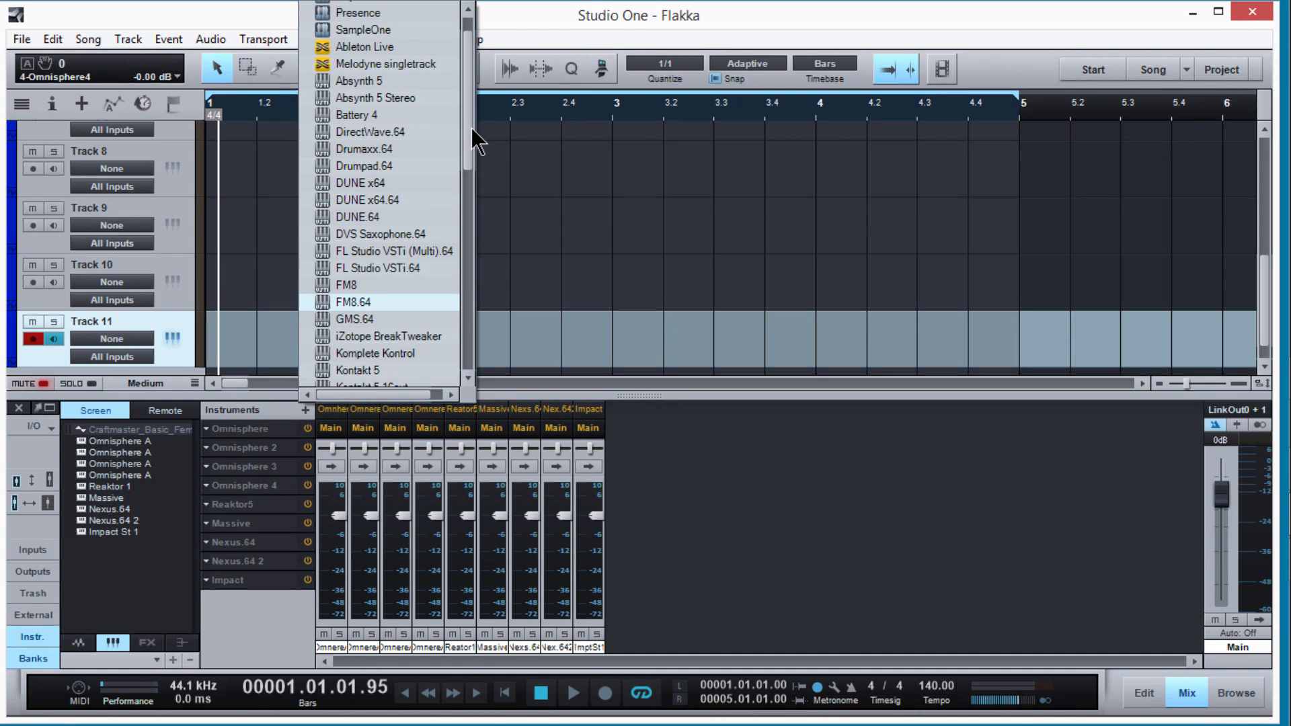
{"action": "left_click_drag", "start_coordinate": [470, 129], "coordinate": [465, 183]}
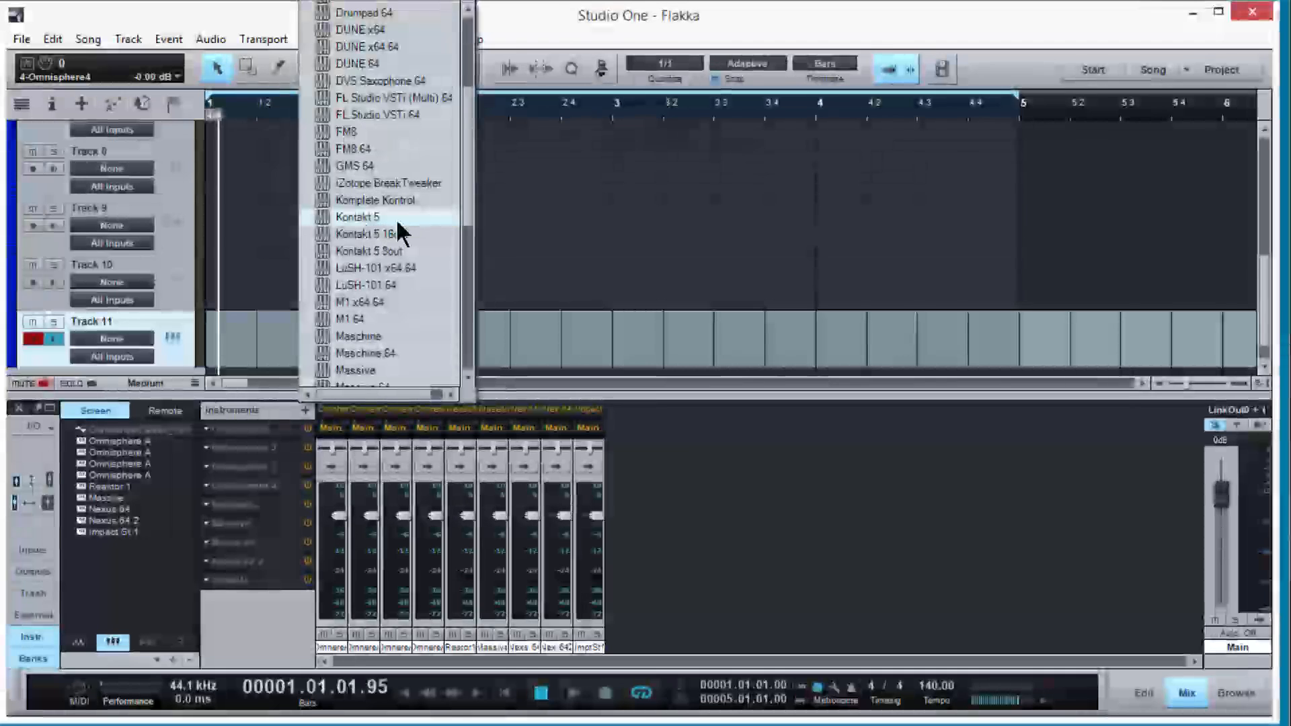
{"action": "left_click", "coordinate": [397, 218]}
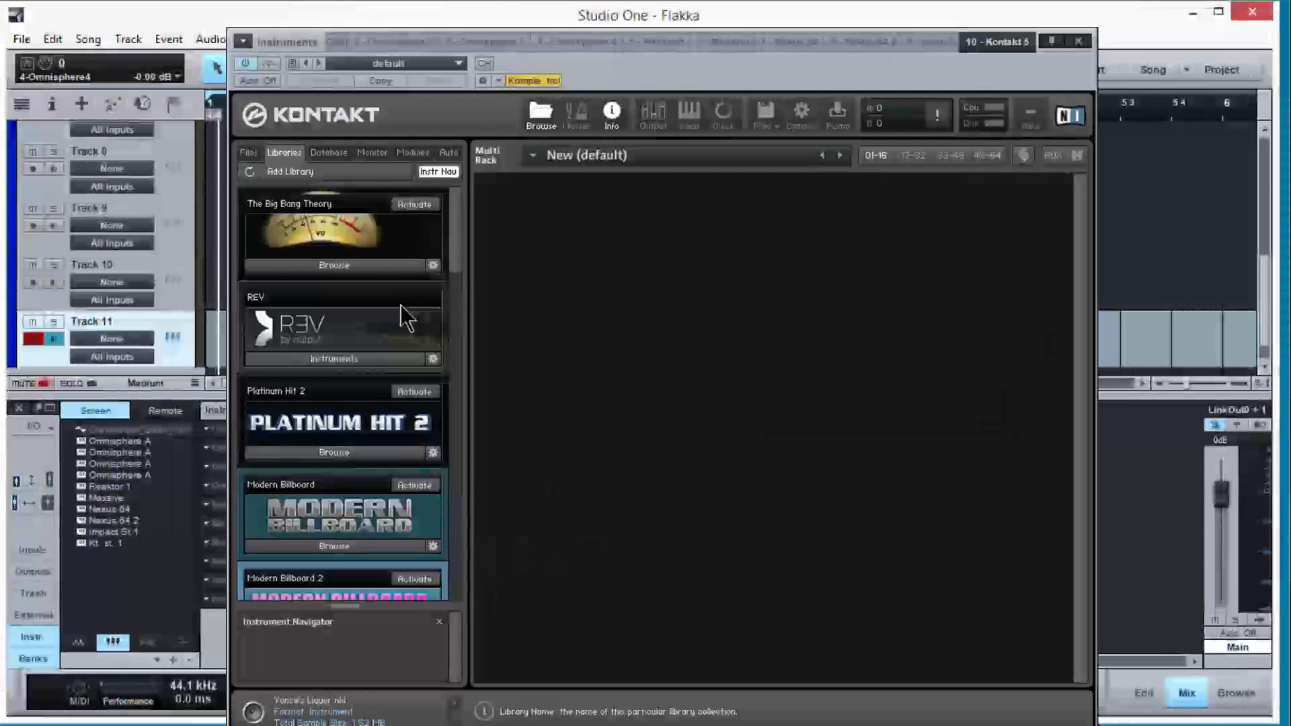
Step: Close the Kontakt 5 window, add a Kontakt 5 8out instrument to the rack and close its plug-in window
{"action": "left_click", "coordinate": [1077, 41]}
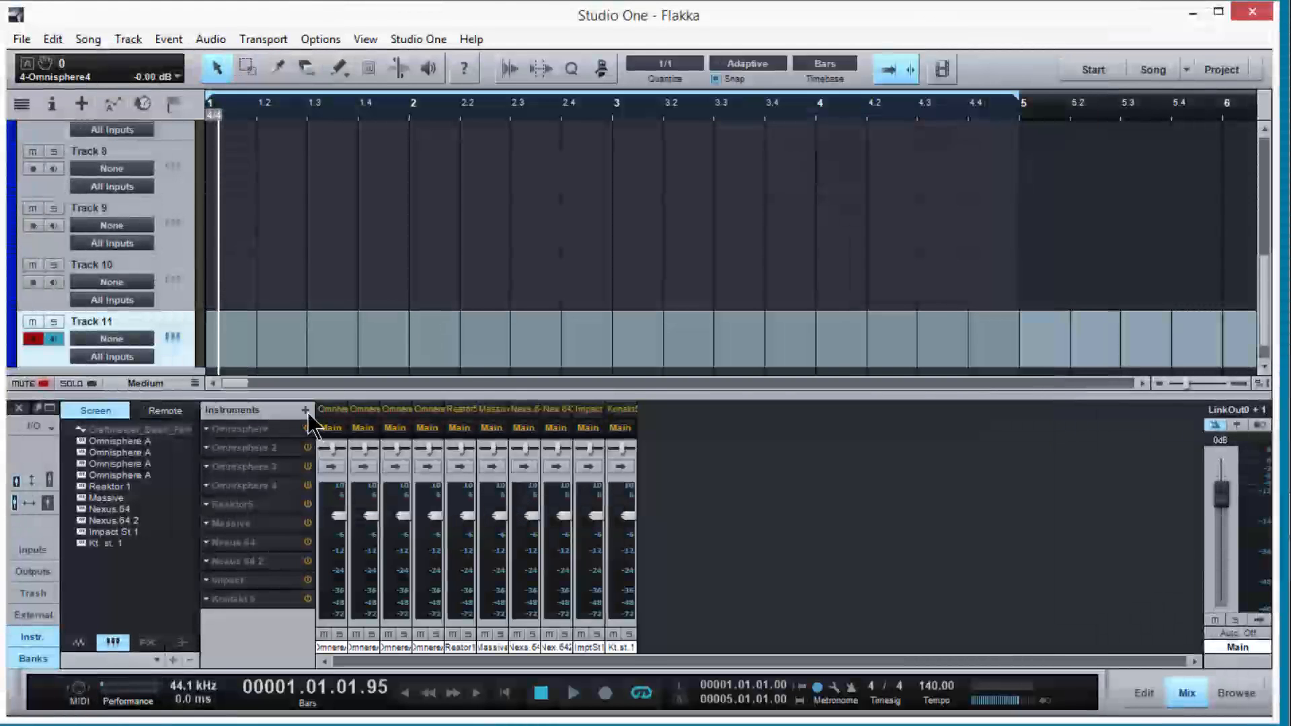
{"action": "left_click", "coordinate": [306, 410]}
{"action": "scroll", "coordinate": [469, 186], "scroll_direction": "down", "scroll_amount": 5}
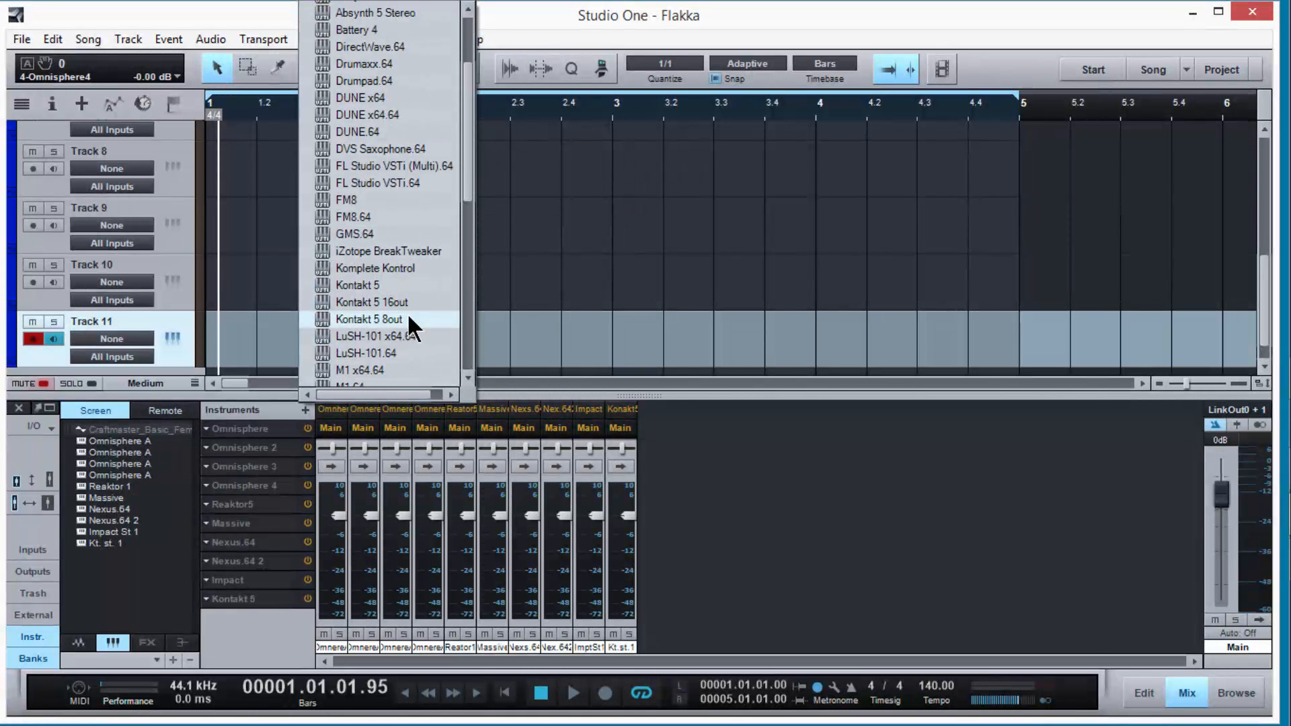
{"action": "left_click", "coordinate": [408, 318]}
{"action": "left_click", "coordinate": [1078, 41]}
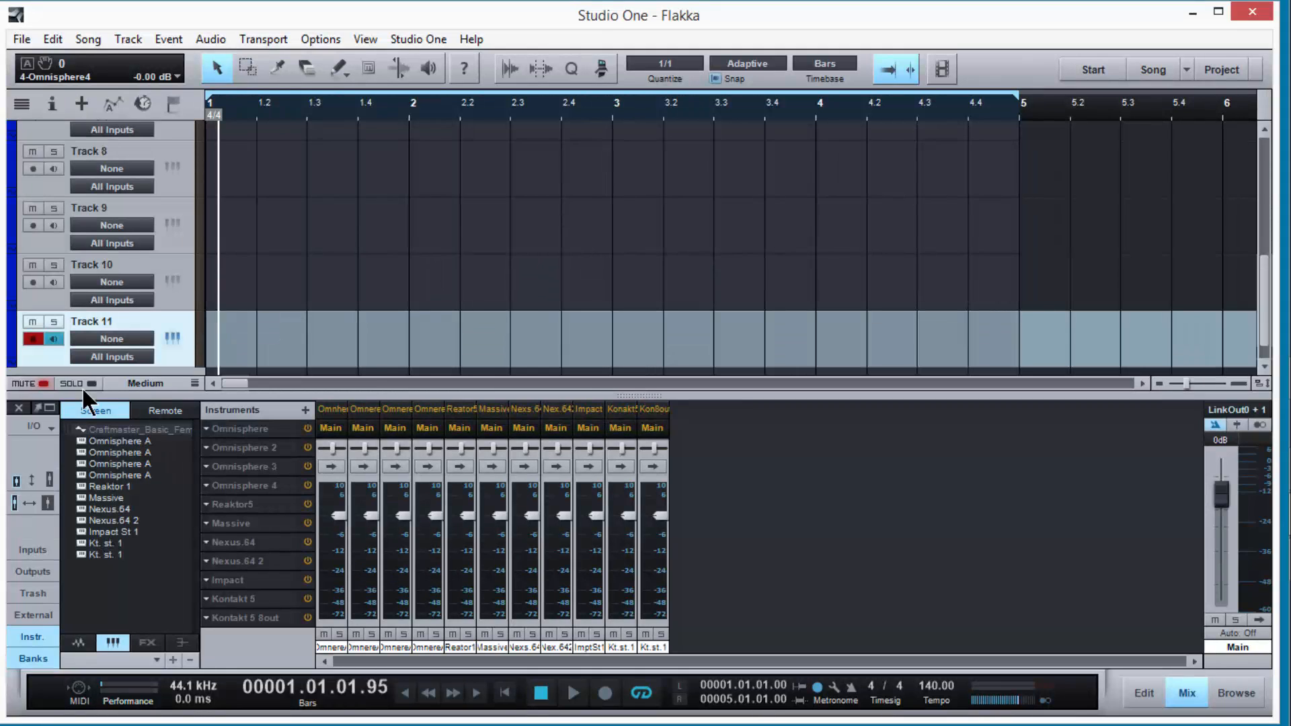
Step: Hide the mixer and assign Impact to Track 2, Kontakt 5 to Track 3 and Kontakt 5 8out to Track 4
{"action": "key", "text": "Up"}
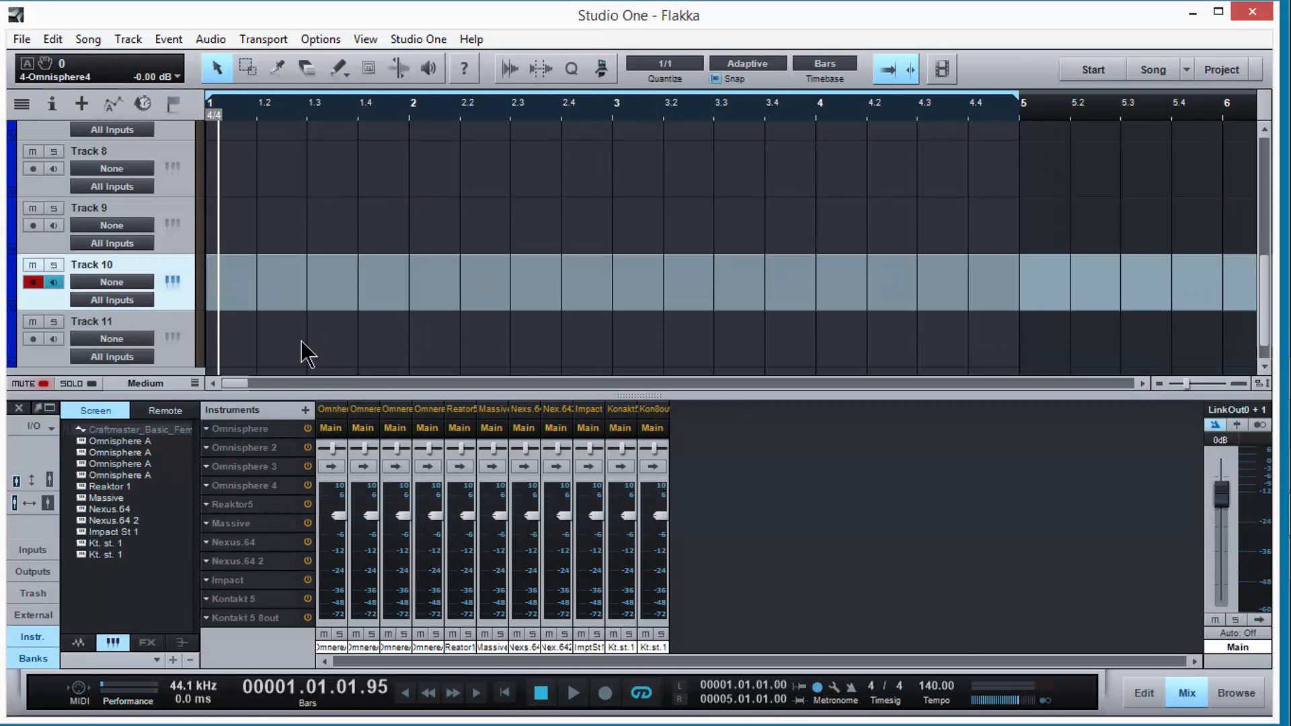
{"action": "key", "text": "F3"}
{"action": "scroll", "coordinate": [257, 394], "scroll_direction": "up", "scroll_amount": 1}
{"action": "left_click", "coordinate": [131, 149]}
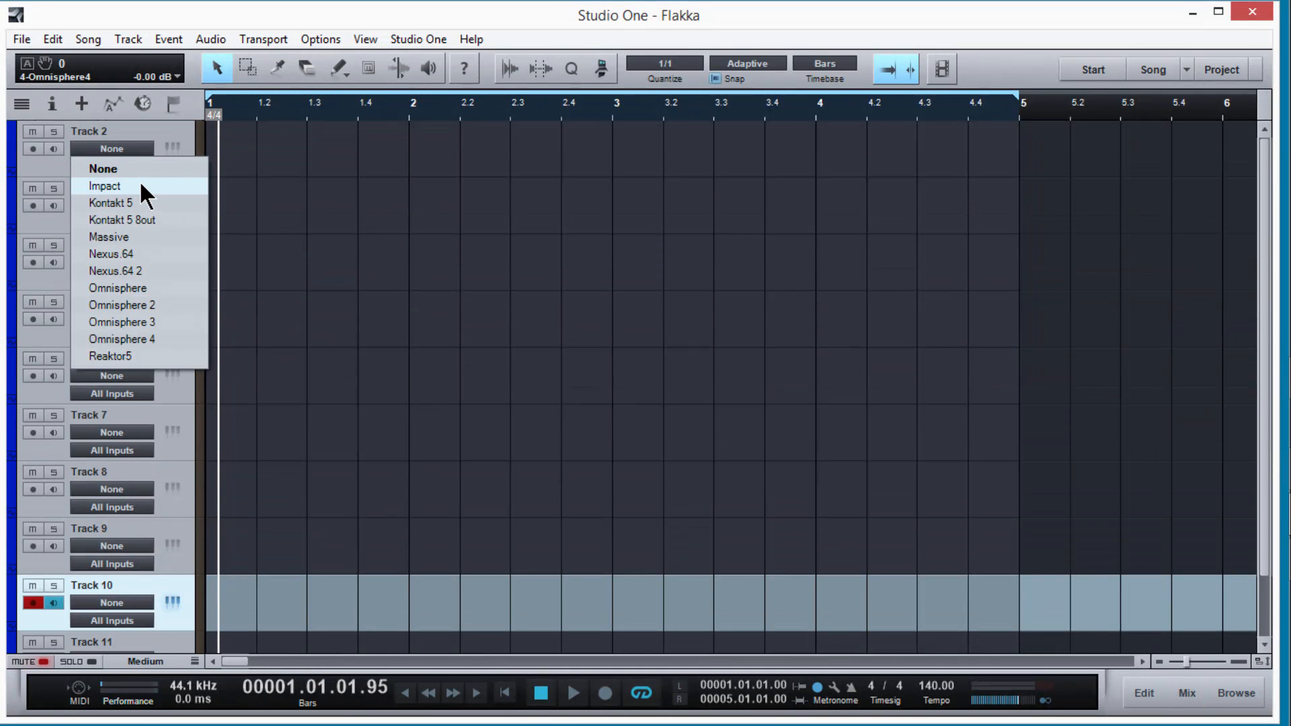
{"action": "left_click", "coordinate": [139, 181]}
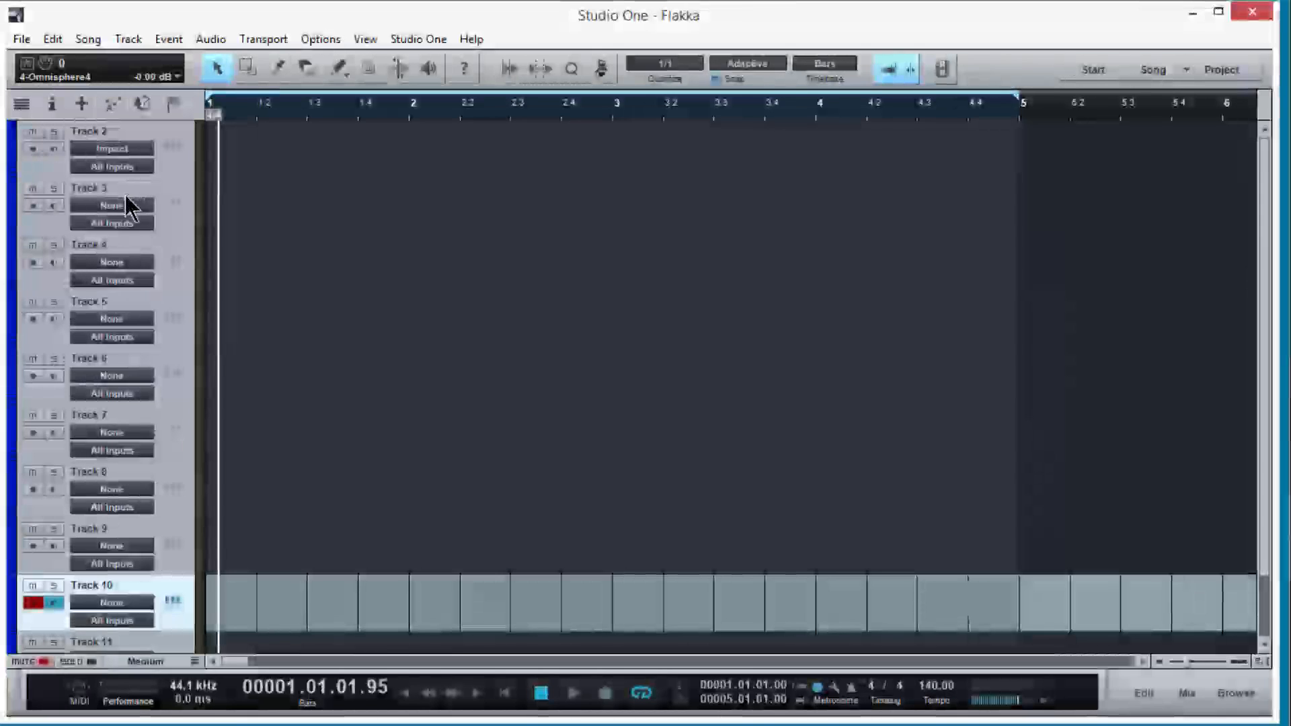
{"action": "left_click", "coordinate": [125, 202]}
{"action": "left_click", "coordinate": [128, 259]}
{"action": "left_click", "coordinate": [129, 263]}
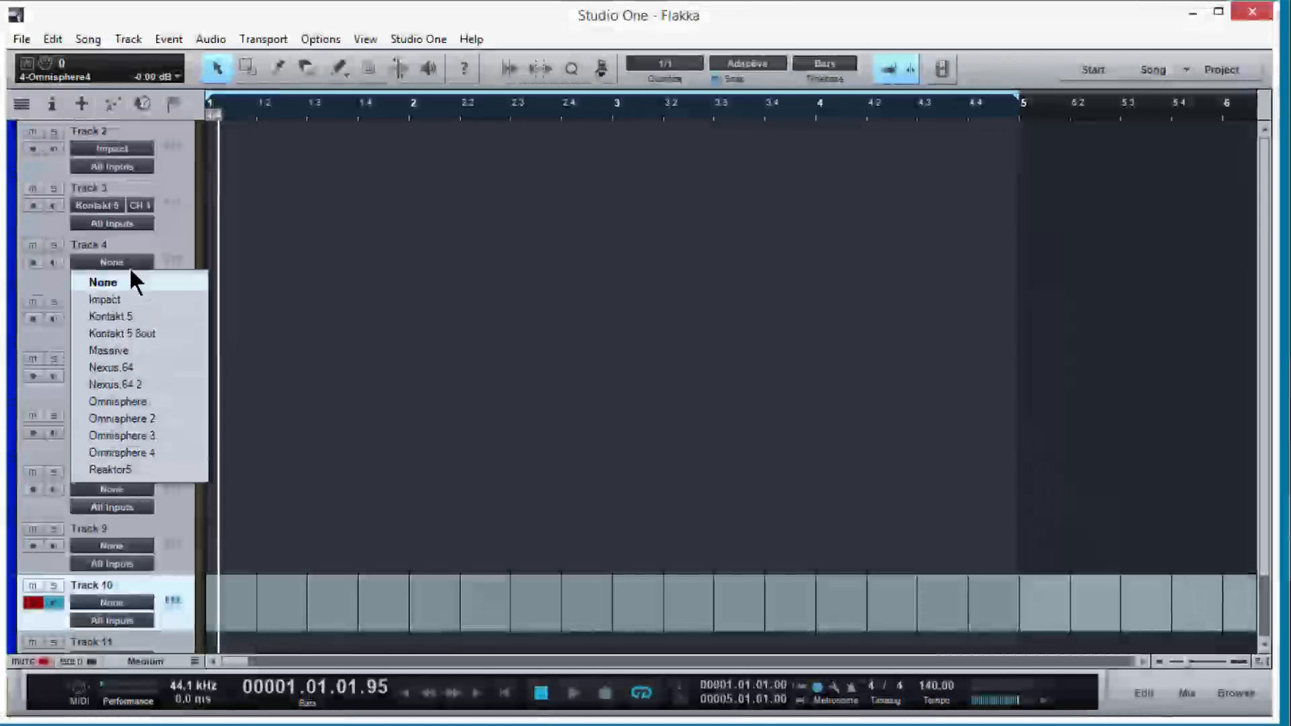
{"action": "left_click", "coordinate": [131, 332]}
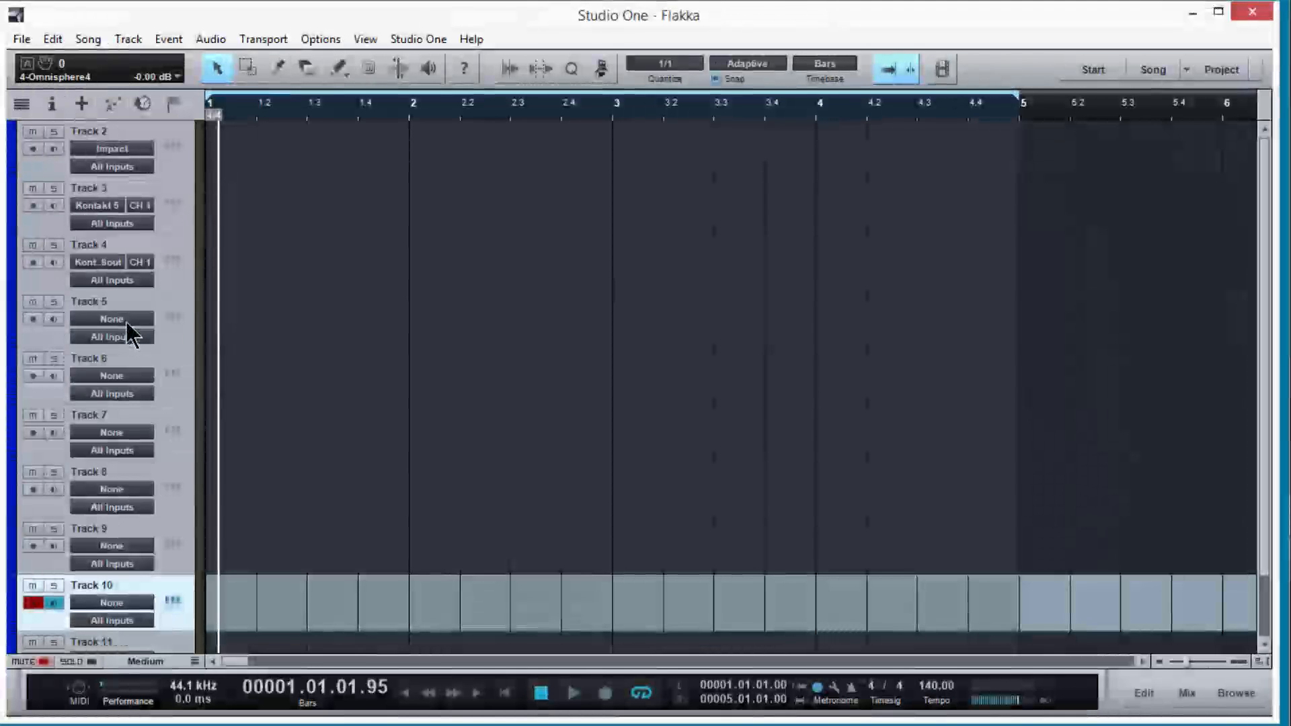
Step: Assign Massive to Track 5, Nexus.64 and Nexus.64 2 to Tracks 6 and 7, and the four Omnisphere instances to Tracks 8 to 11
{"action": "left_click", "coordinate": [127, 320]}
{"action": "left_click", "coordinate": [132, 406]}
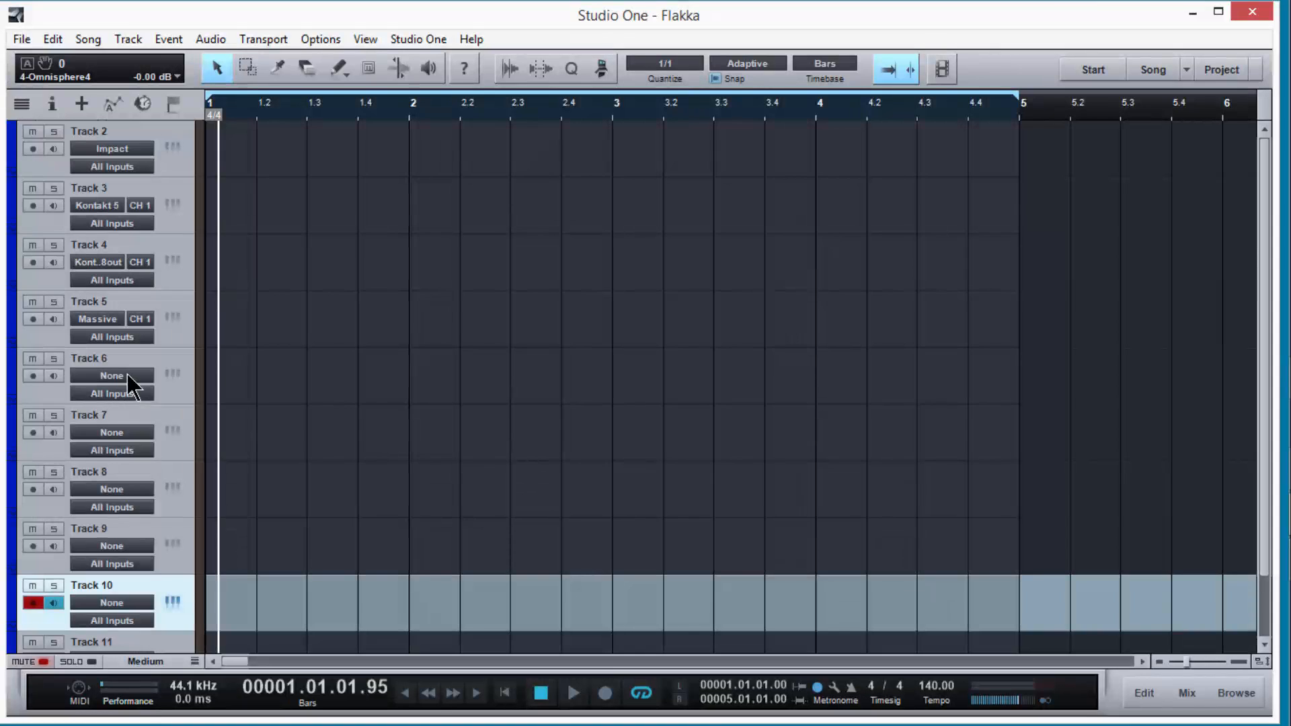
{"action": "left_click", "coordinate": [126, 374]}
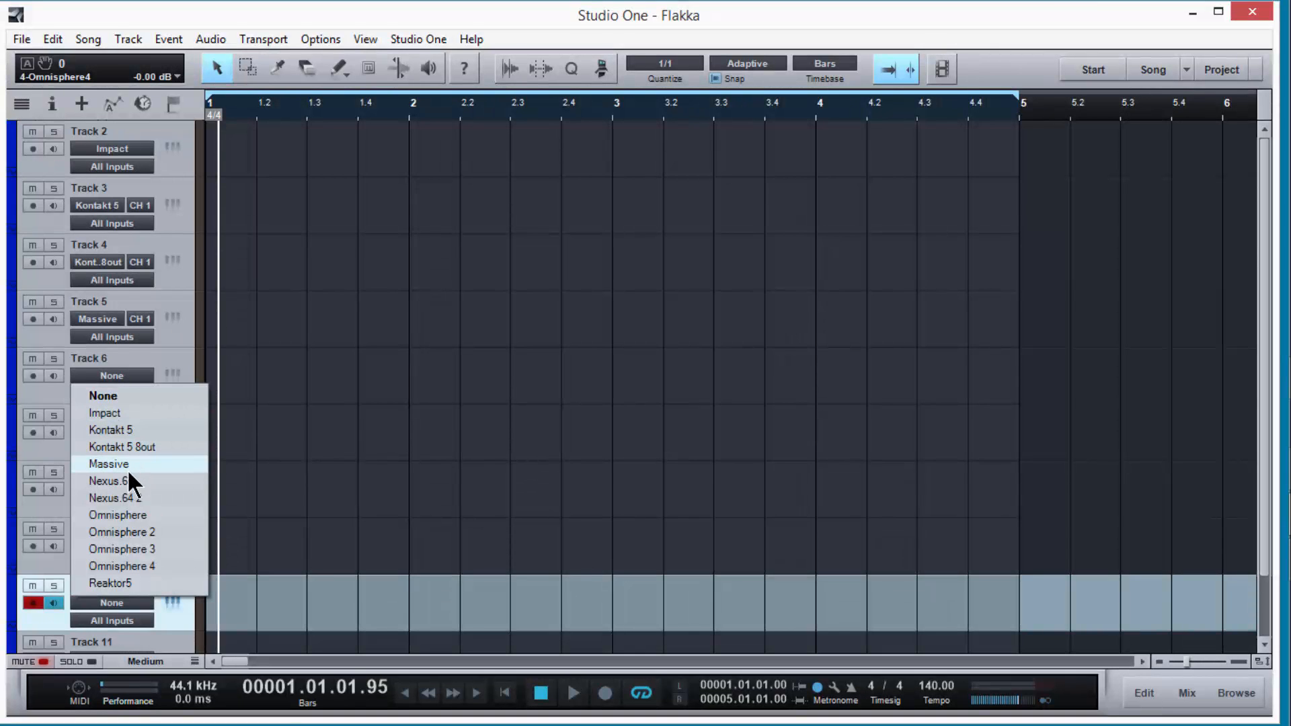
{"action": "left_click", "coordinate": [127, 468]}
{"action": "left_click", "coordinate": [128, 434]}
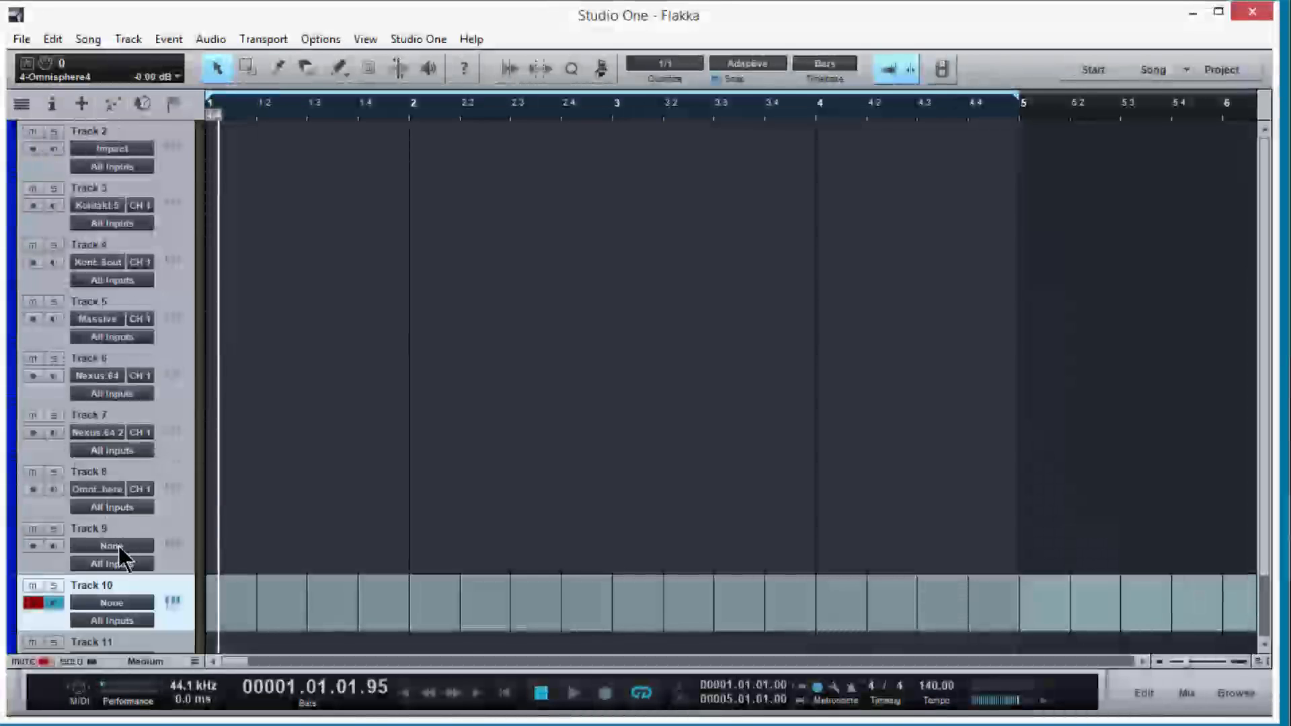
{"action": "left_click", "coordinate": [118, 545]}
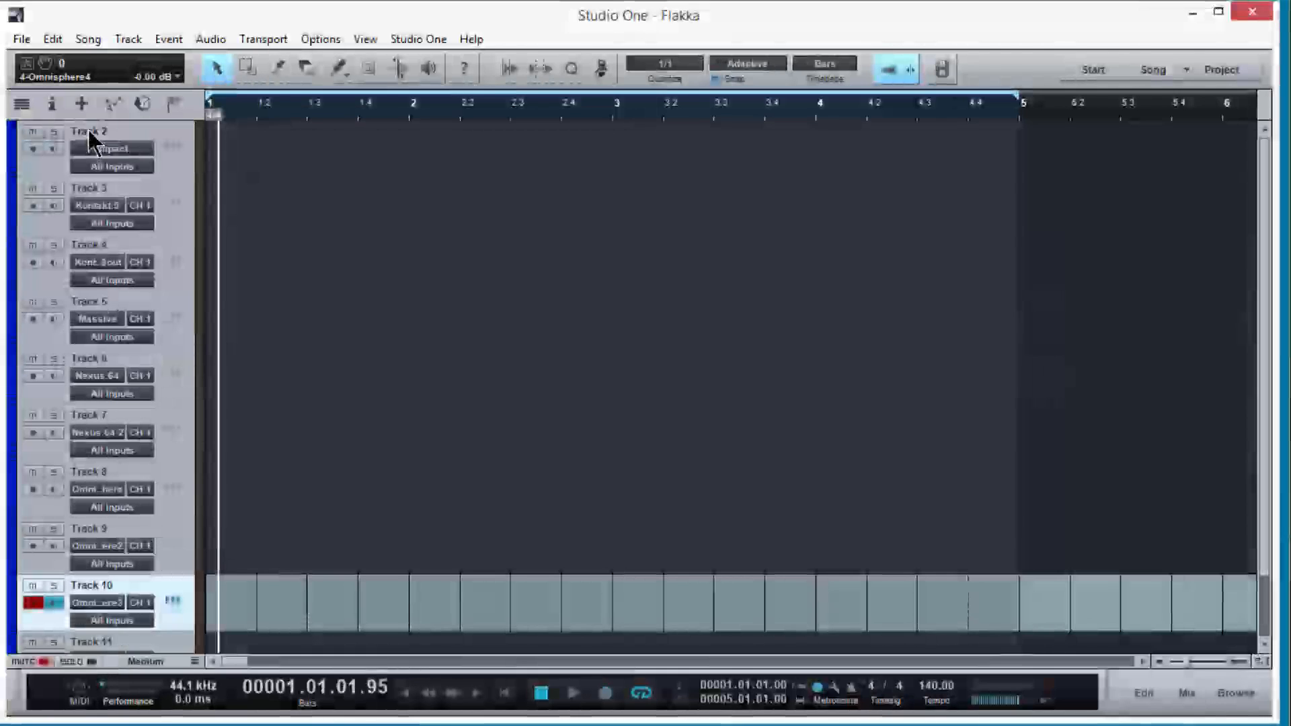
Step: Rename Tracks 2 to 11 as Impact, konatk, kontakt, massive, nexus, nexus2, omi, omni2, omni3 and omni4
{"action": "double_click", "coordinate": [86, 130]}
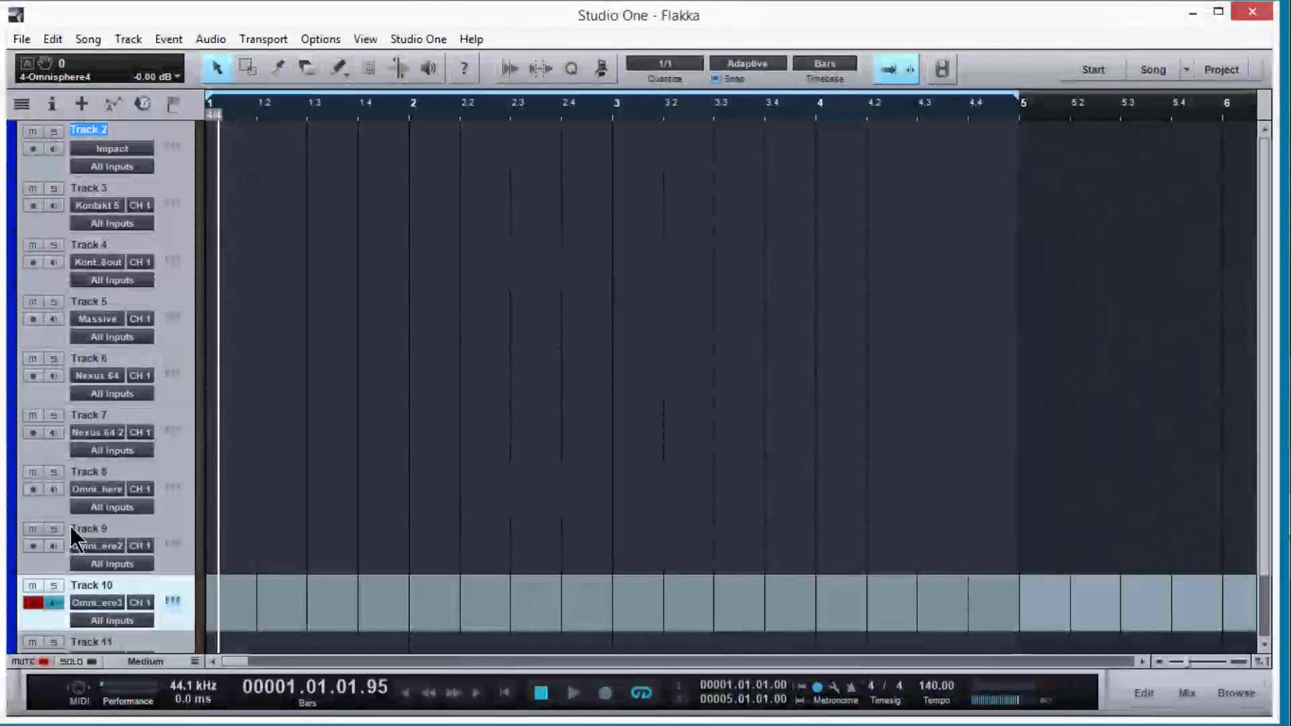
{"action": "type", "text": "Imp"}
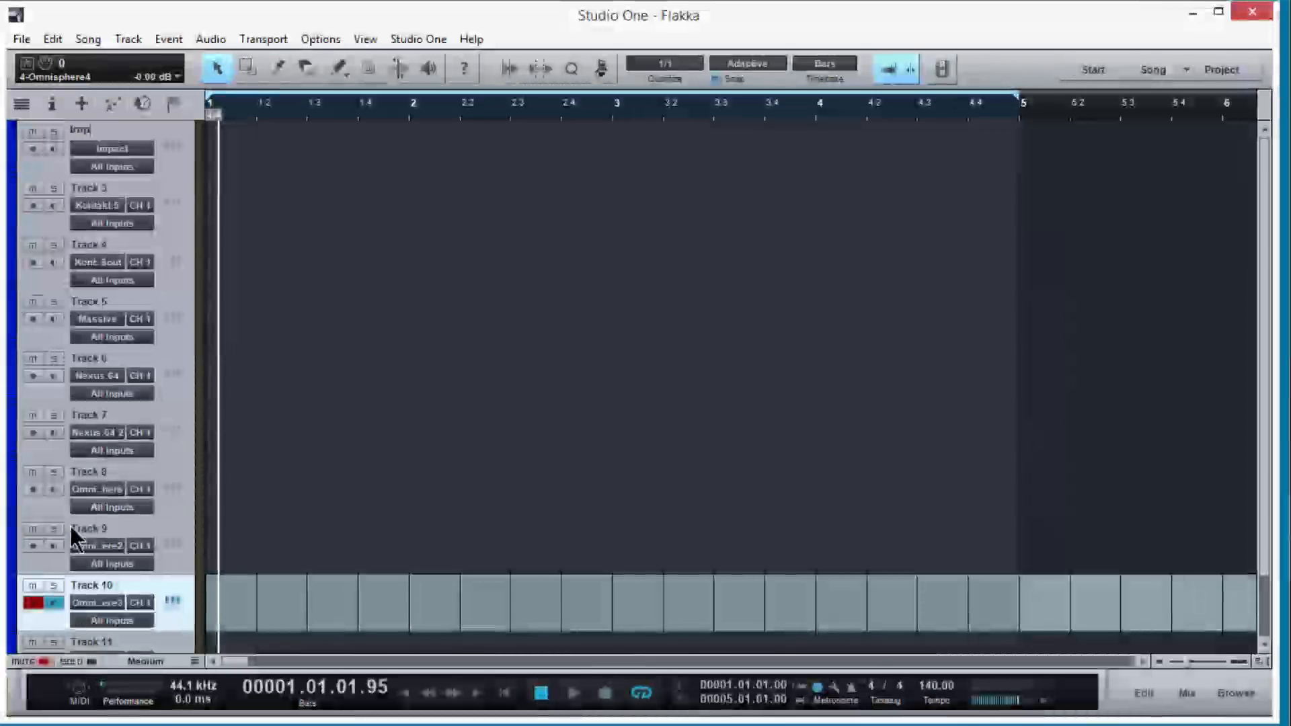
{"action": "type", "text": "act"}
{"action": "key", "text": "Tab"}
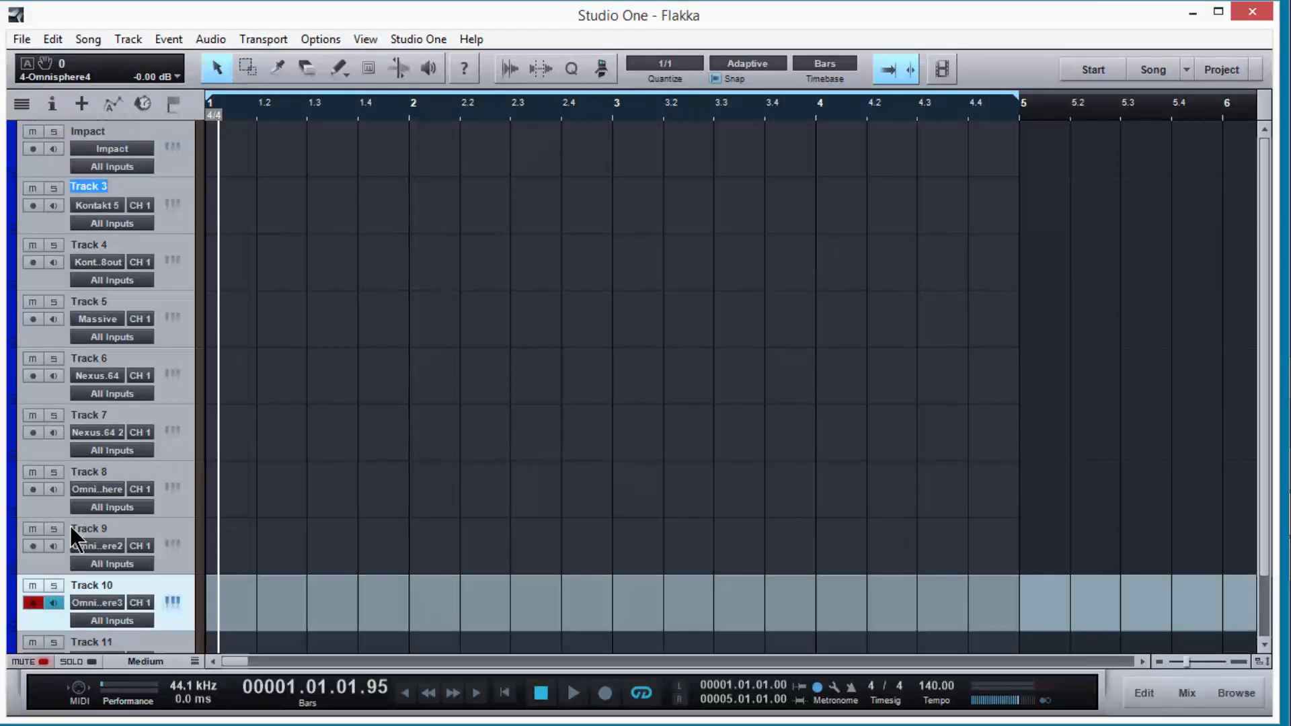
{"action": "type", "text": "konatk"}
{"action": "key", "text": "Tab"}
{"action": "type", "text": "kontakt"}
{"action": "key", "text": "Tab"}
{"action": "type", "text": "mass"}
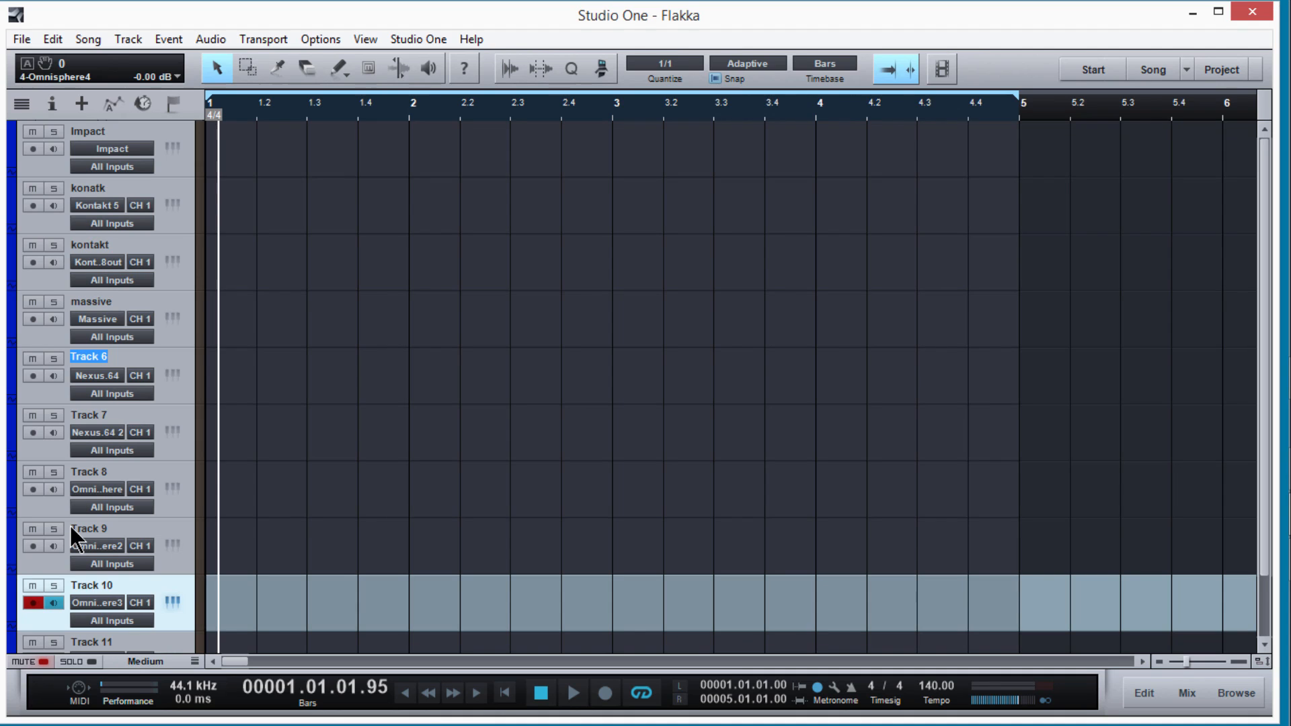
{"action": "type", "text": "nexus"}
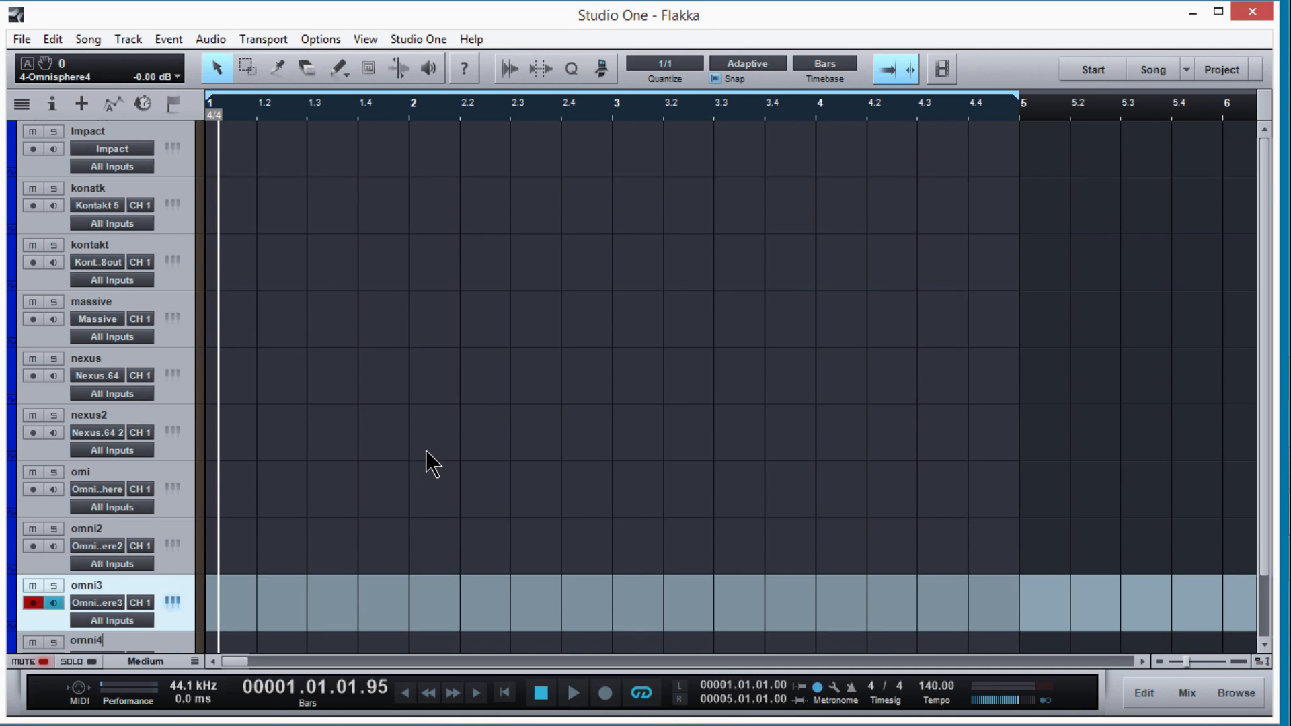
Step: Show the mixer, select all the instrument channels and colour them blue
{"action": "scroll", "coordinate": [430, 467], "scroll_direction": "down", "scroll_amount": 1}
{"action": "key", "text": "F3"}
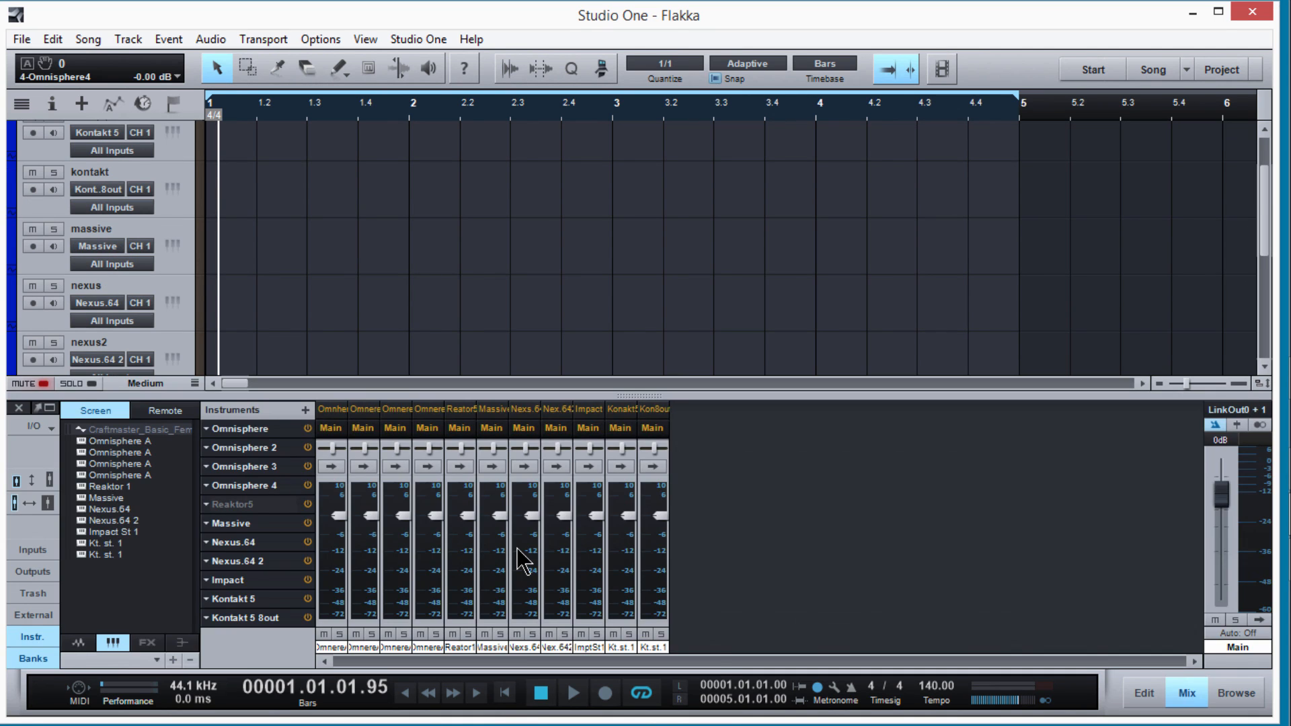
{"action": "left_click", "coordinate": [331, 618]}
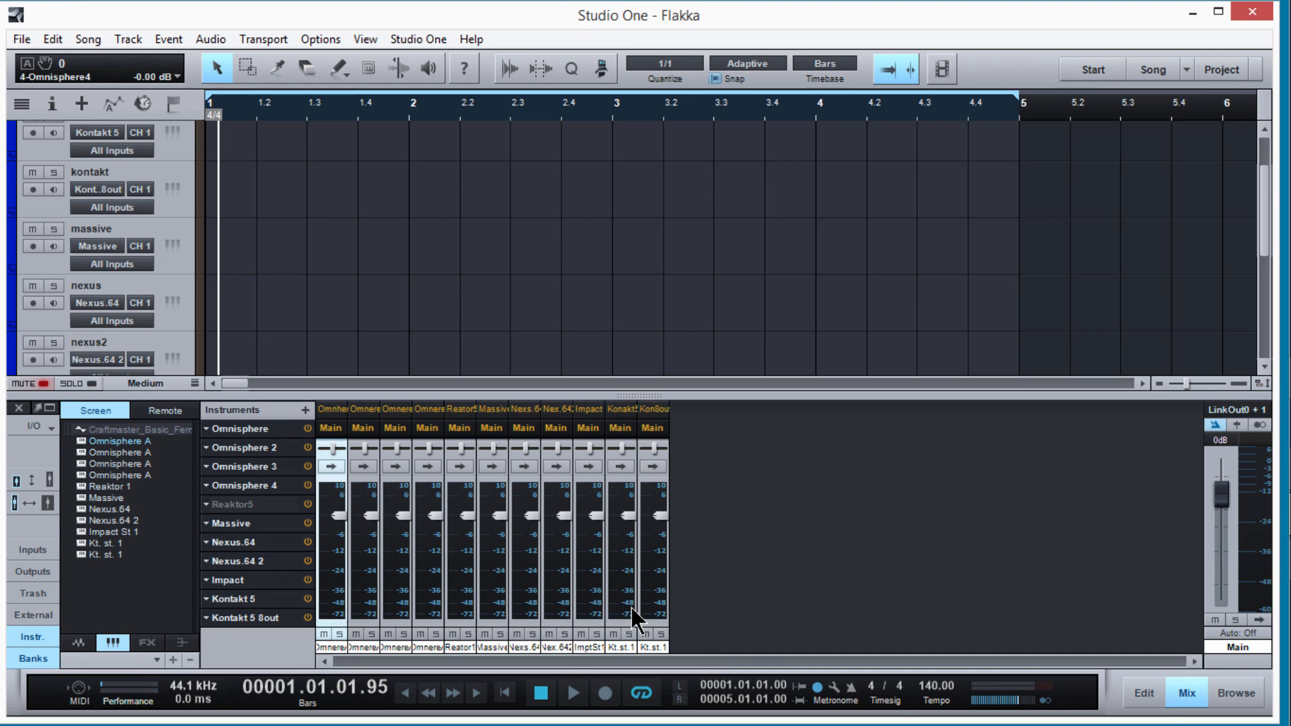
{"action": "left_click", "coordinate": [656, 623], "text": "shift"}
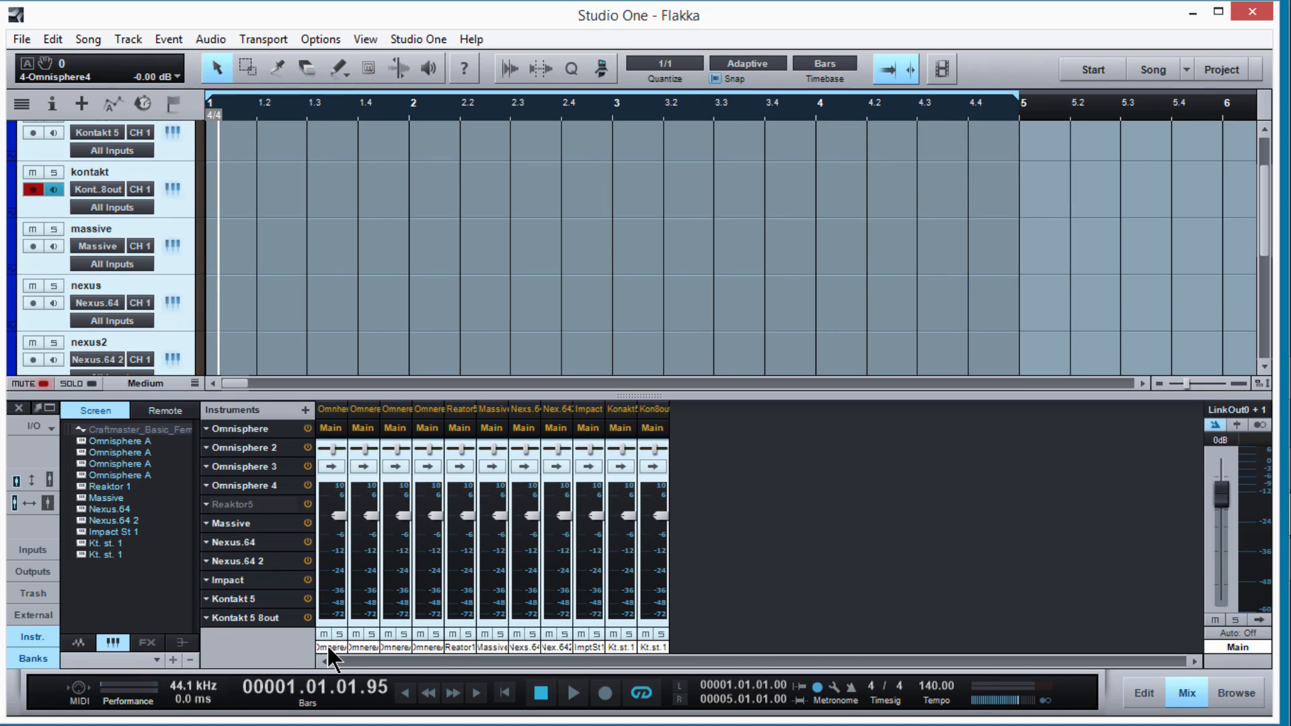
{"action": "left_click", "coordinate": [328, 647]}
{"action": "left_click", "coordinate": [425, 635]}
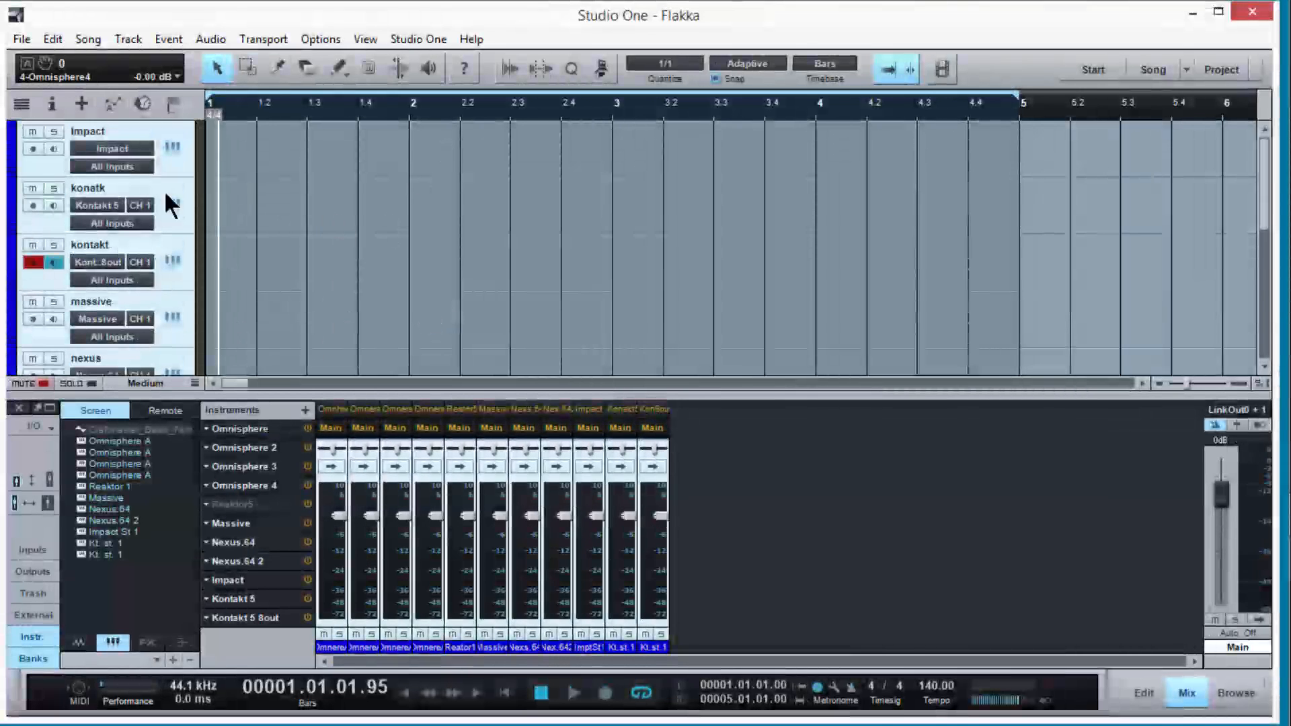
Step: Load the Trap Kit 2 preset into the Impact track's instrument, close its window and colour the track red
{"action": "left_click", "coordinate": [179, 152]}
{"action": "left_click", "coordinate": [173, 146]}
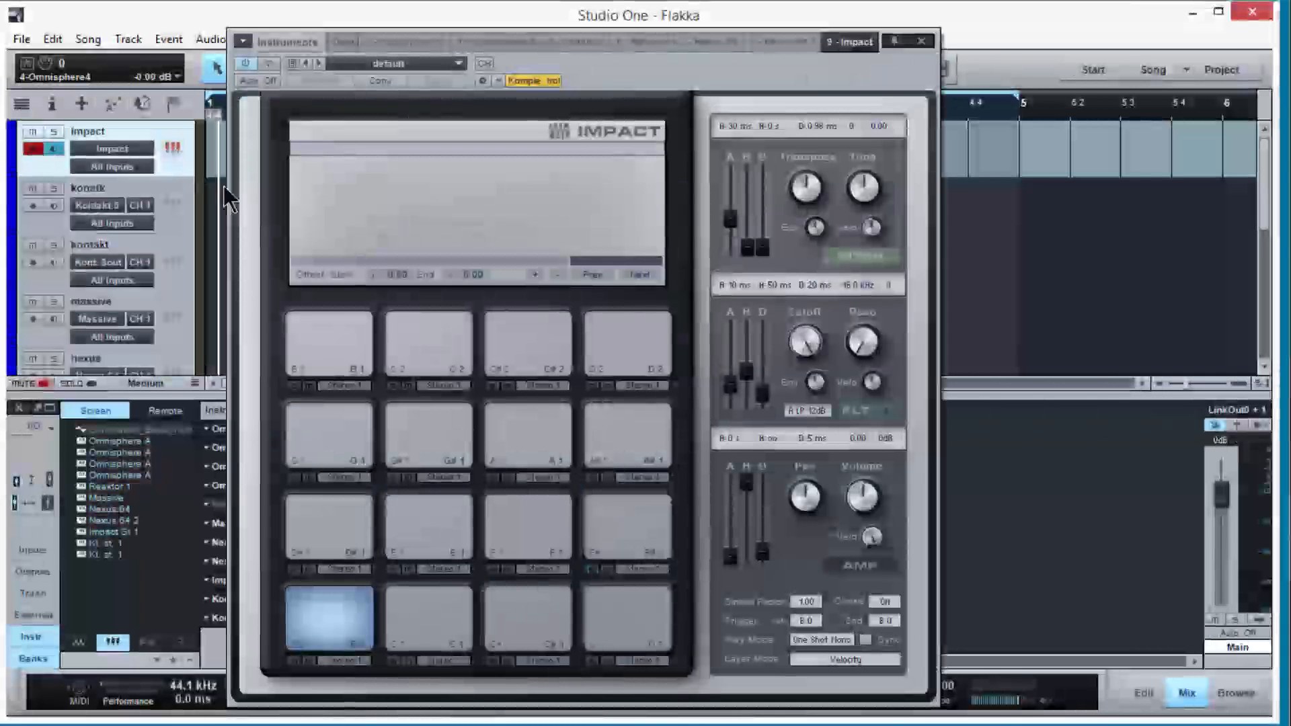
{"action": "left_click", "coordinate": [457, 64]}
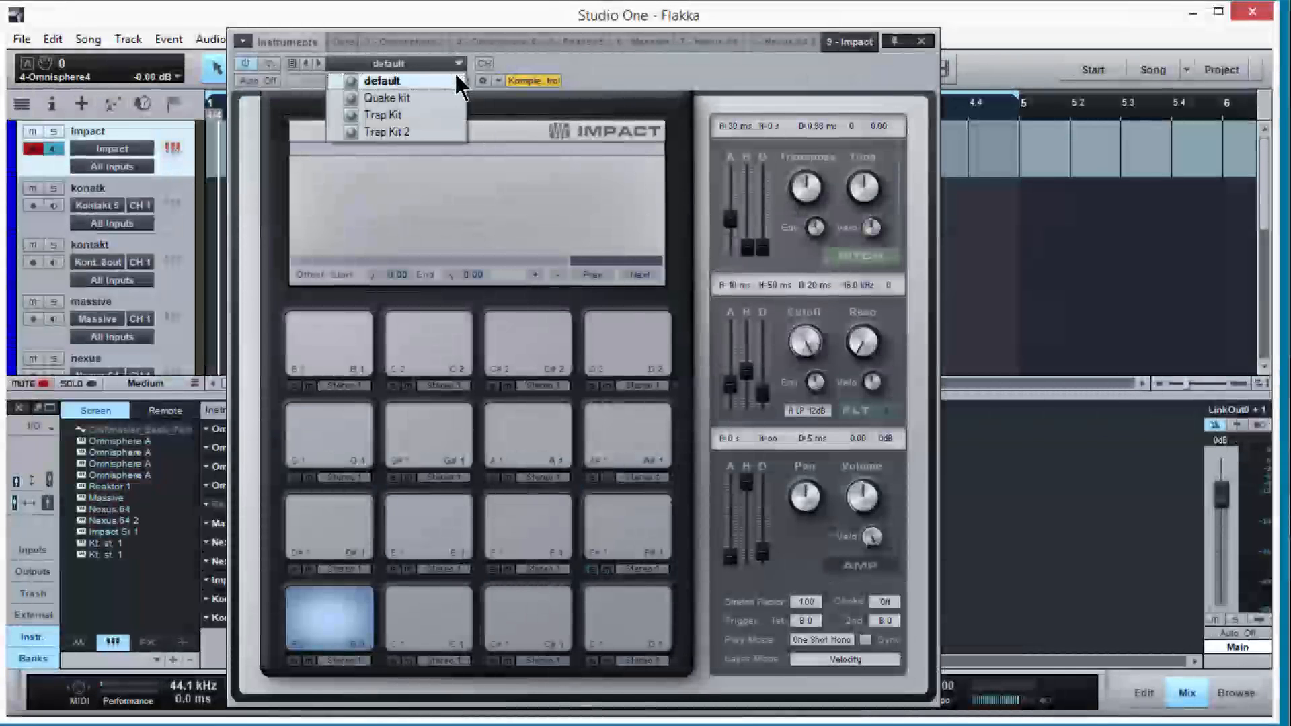
{"action": "left_click", "coordinate": [451, 132]}
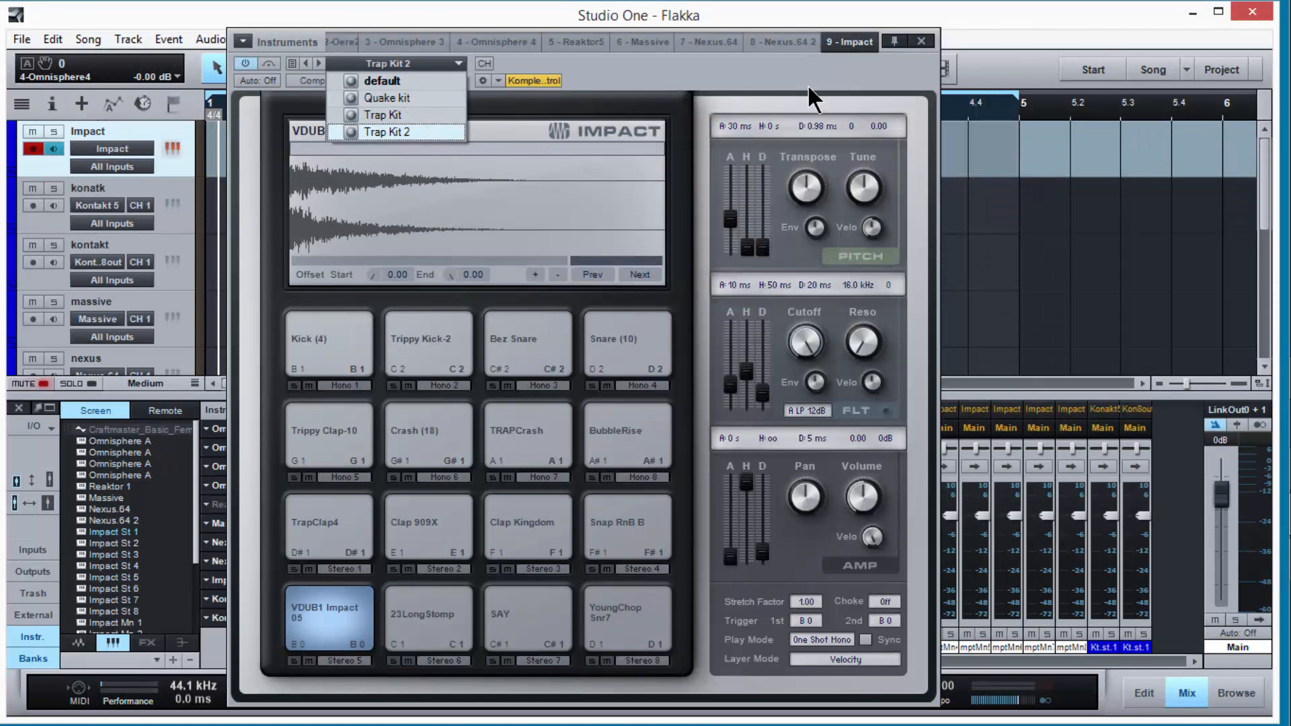
{"action": "left_click", "coordinate": [926, 49]}
{"action": "left_click", "coordinate": [919, 43]}
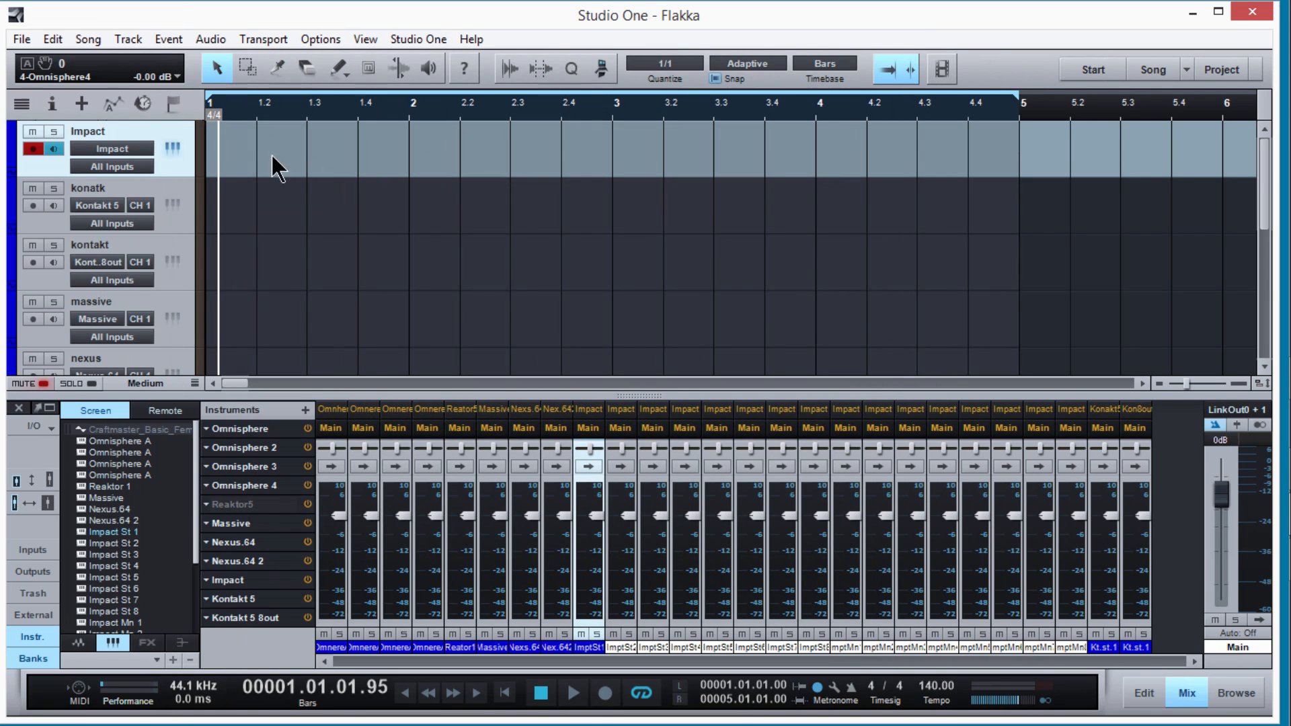
{"action": "left_click", "coordinate": [15, 149]}
{"action": "left_click", "coordinate": [86, 297]}
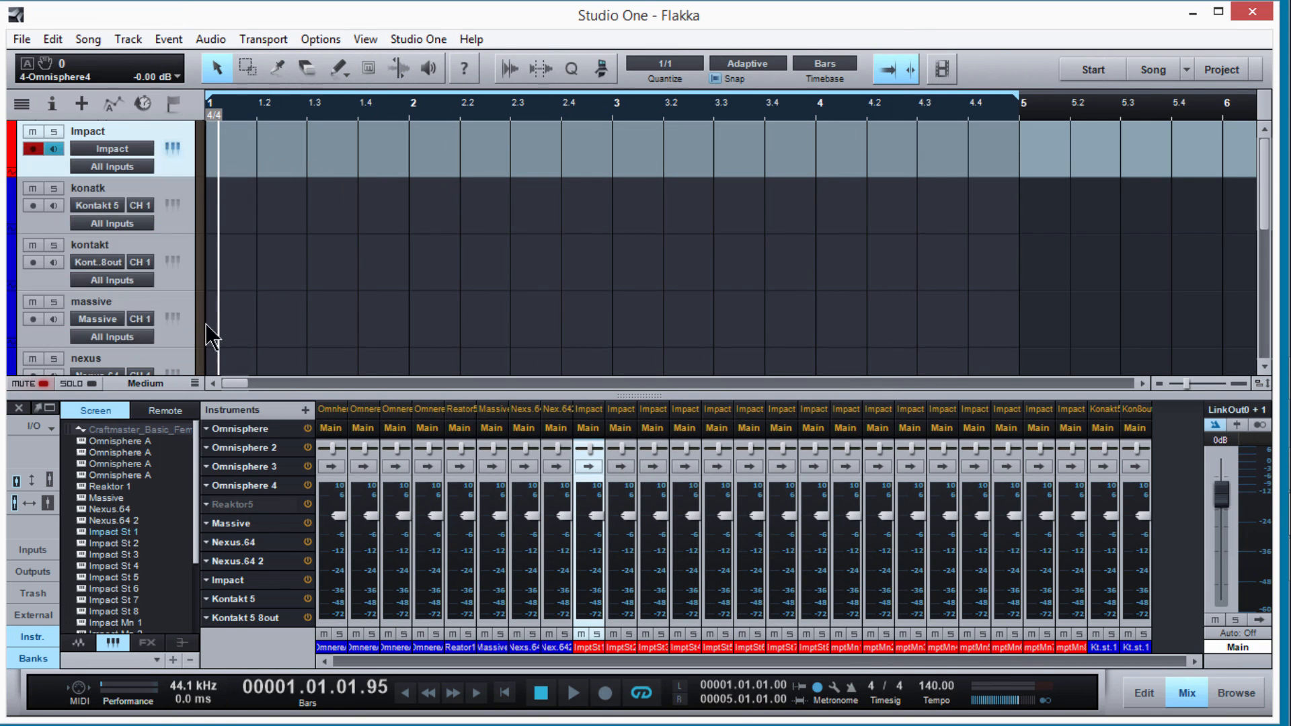
Step: Move the two Kontakt channels in the mixer to sit between the second Nexus channel and the Impact channels
{"action": "left_click", "coordinate": [1102, 624]}
{"action": "left_click_drag", "start_coordinate": [1104, 629], "coordinate": [582, 620]}
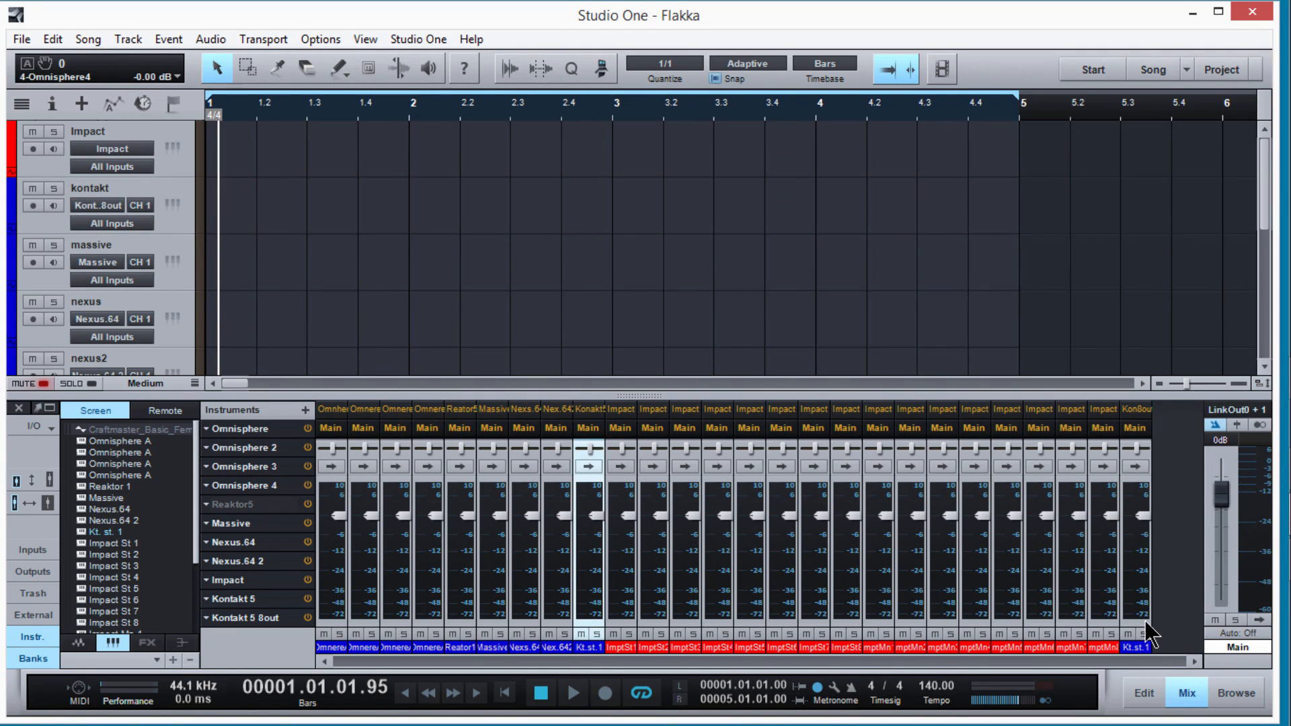
{"action": "left_click_drag", "start_coordinate": [1151, 635], "coordinate": [676, 656]}
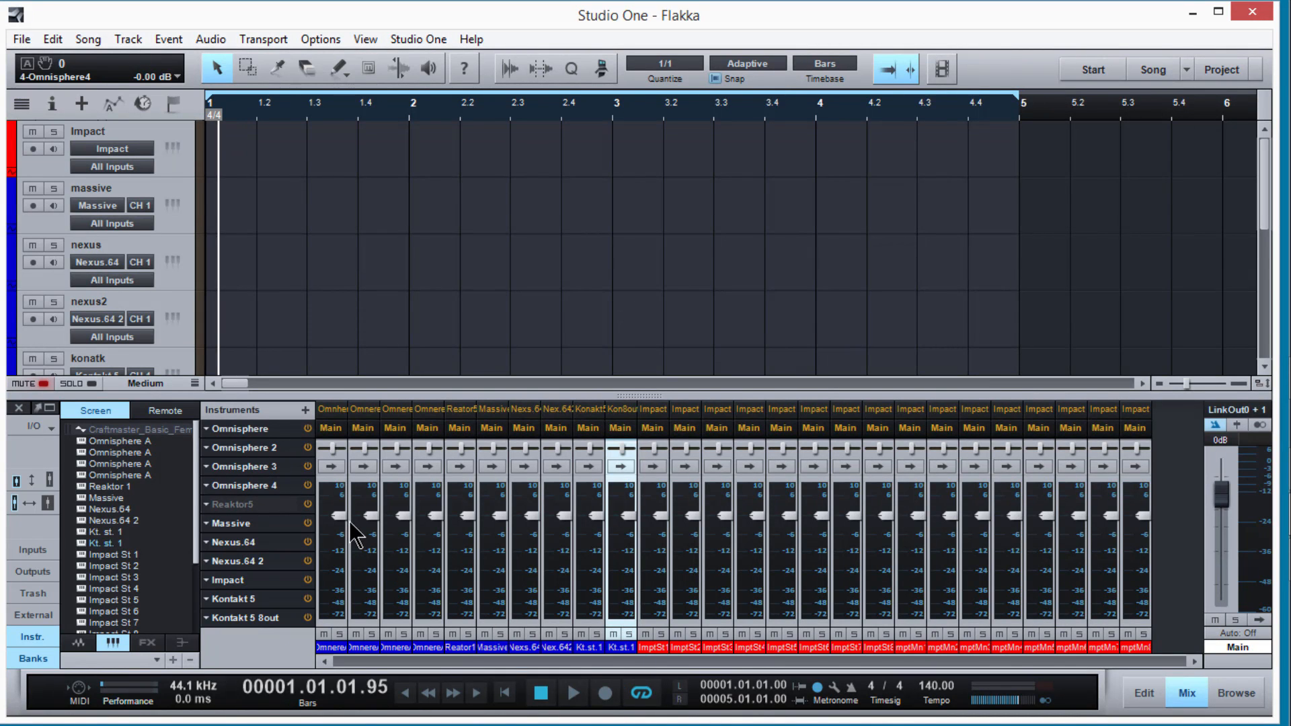
Step: Sweep the volume faders from Omnisphere 2 through Nexus.64 down and back up to about 0 dB
{"action": "left_click_drag", "start_coordinate": [375, 517], "coordinate": [531, 530]}
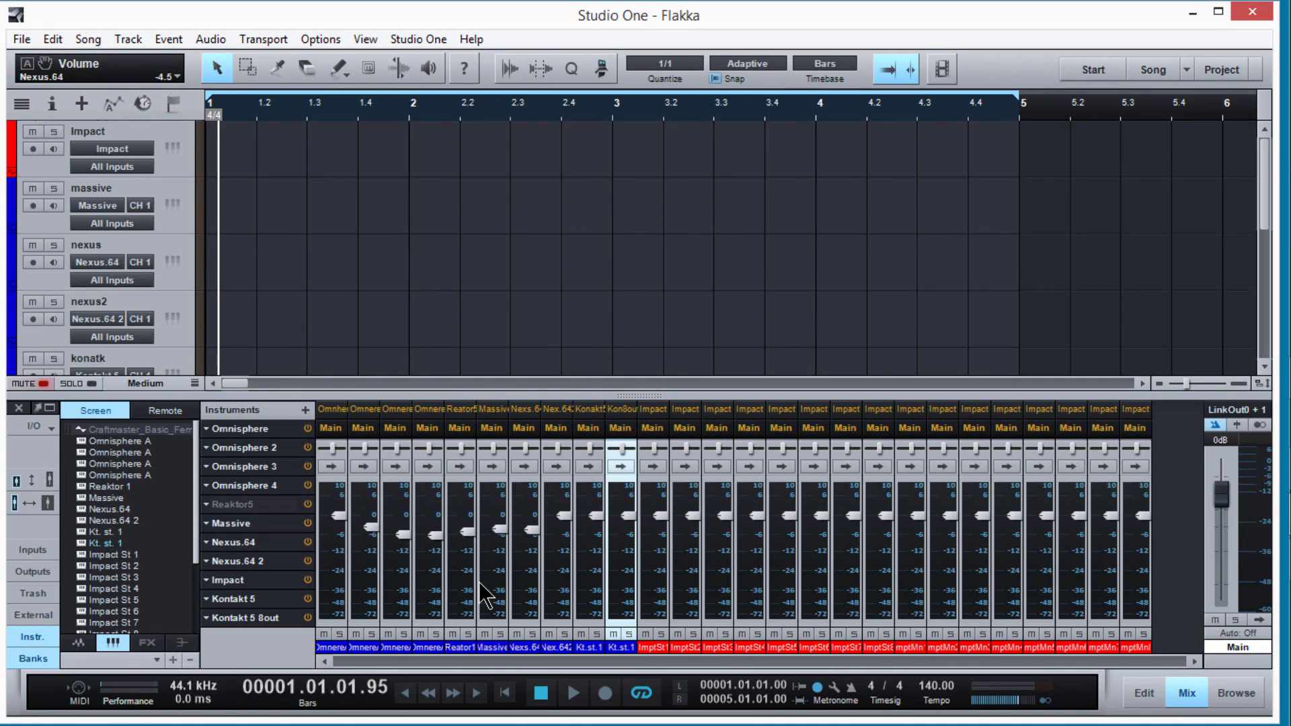
{"action": "left_click_drag", "start_coordinate": [372, 528], "coordinate": [527, 518]}
{"action": "left_click", "coordinate": [532, 532]}
Step: Select the blue channels from the first Omnisphere through Kontakt 5 8out and add a bus for them
{"action": "left_click", "coordinate": [340, 620]}
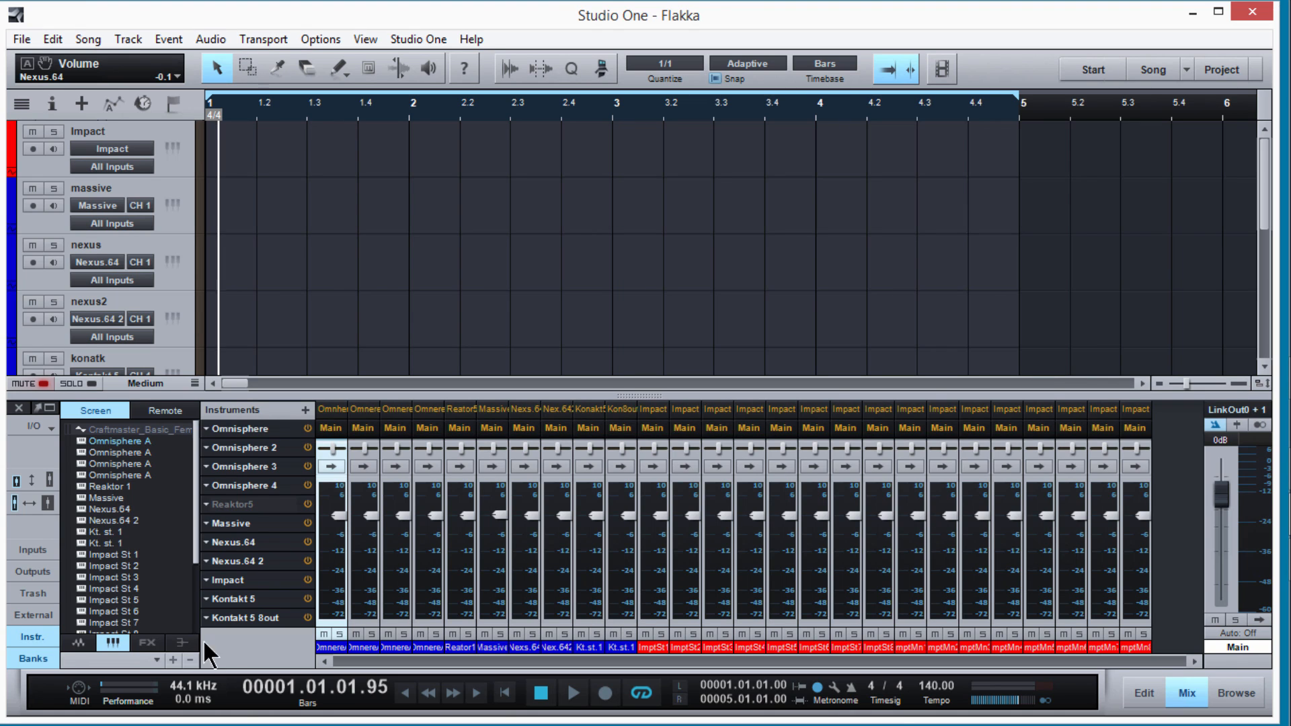
{"action": "left_click", "coordinate": [625, 620], "text": "shift"}
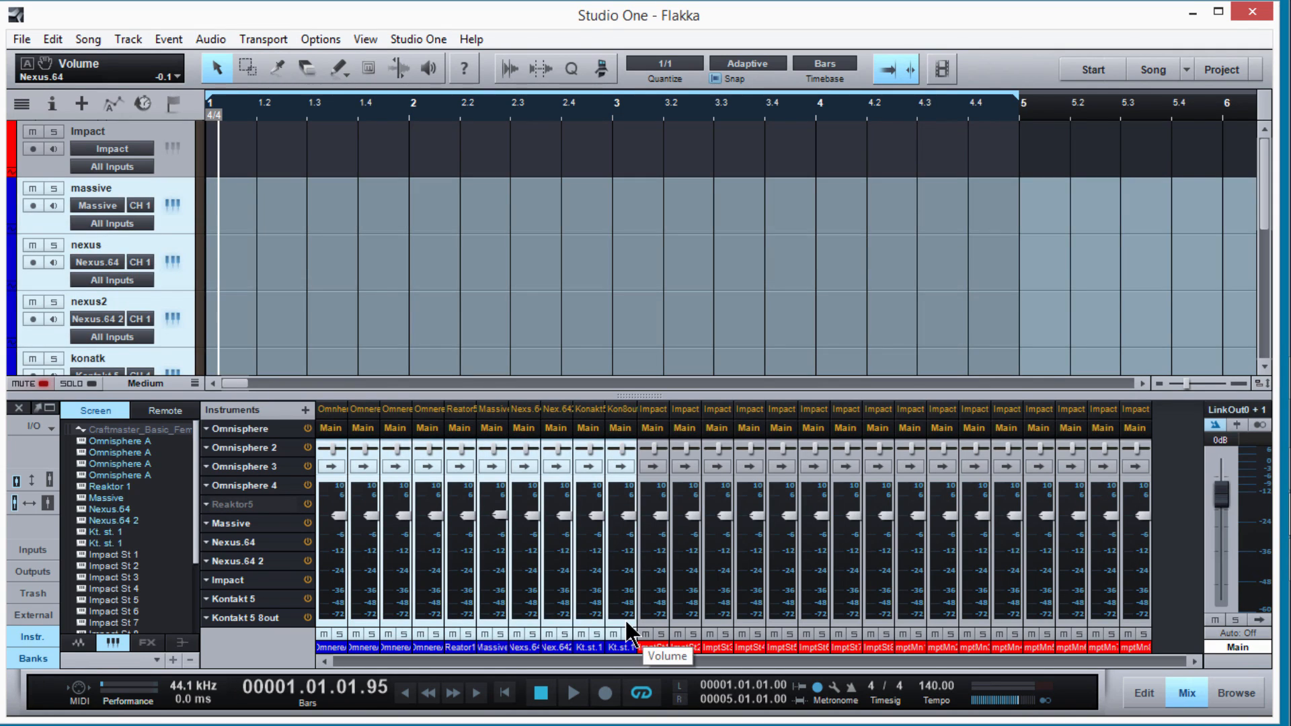
{"action": "right_click", "coordinate": [595, 476]}
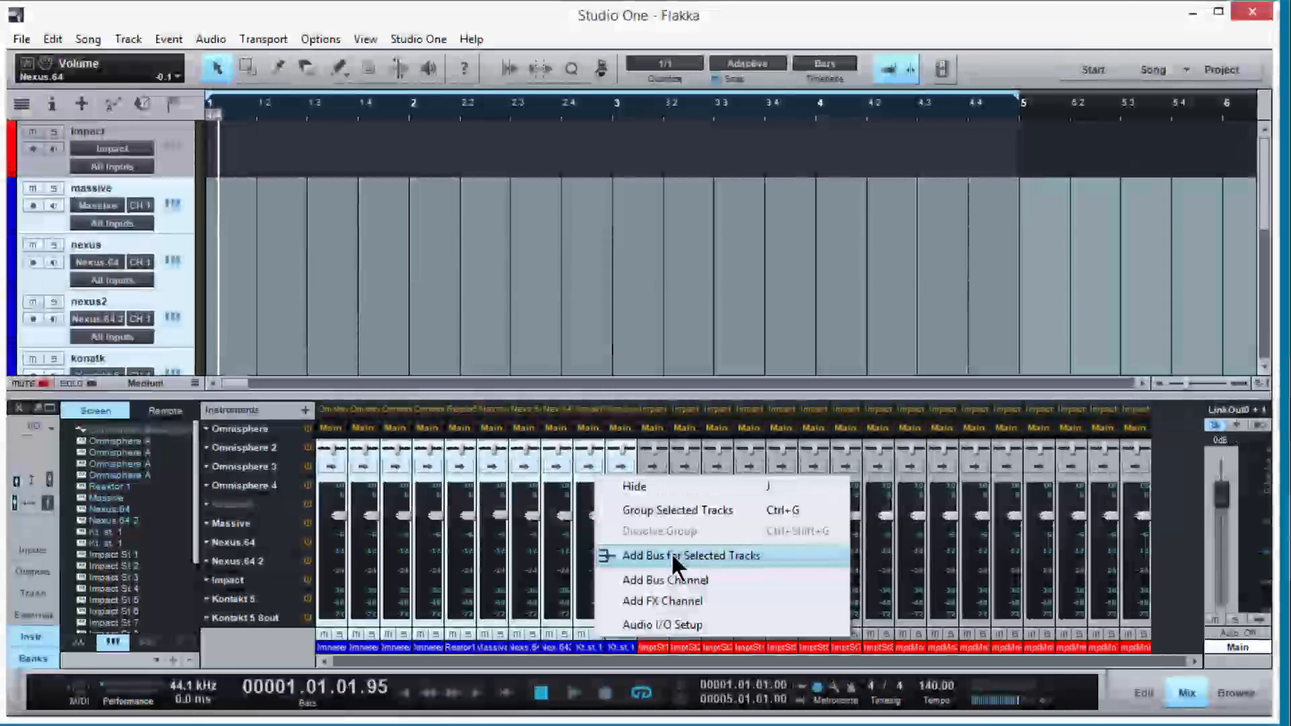
{"action": "left_click", "coordinate": [671, 555]}
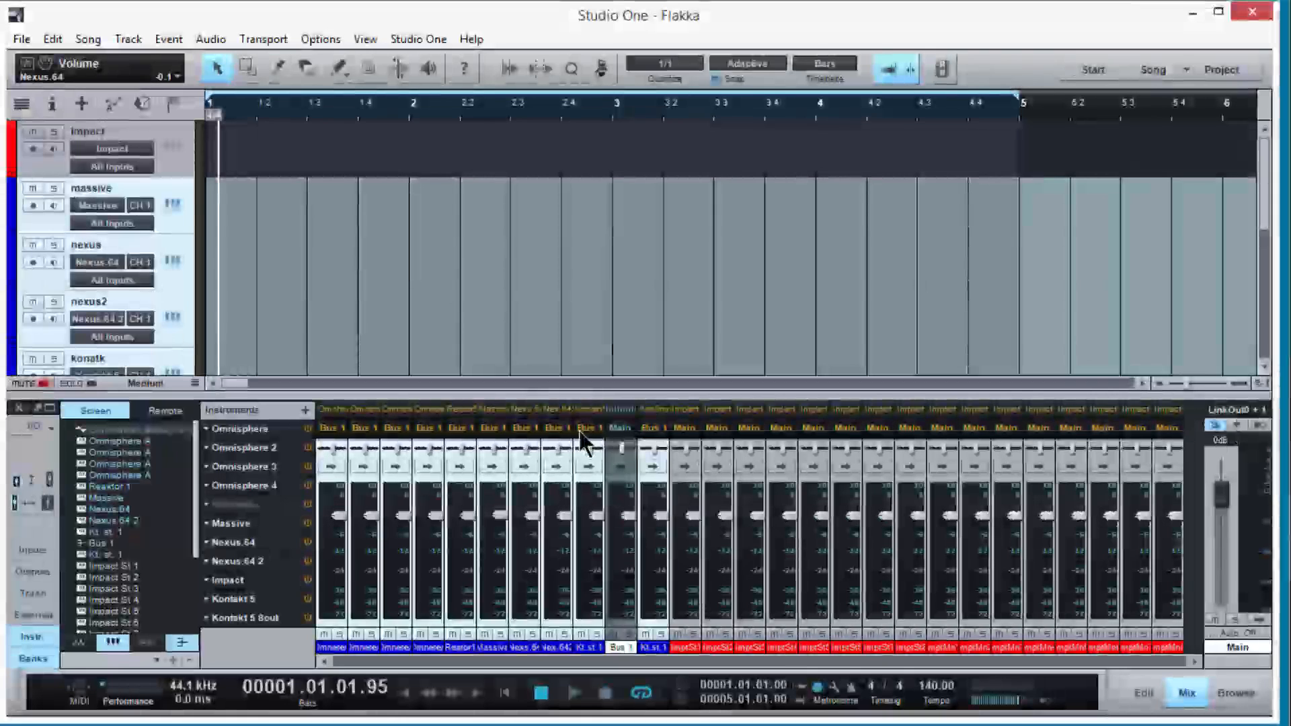
Step: Move the Bus 1 channel to the end of the mixer after the Impact channels and rename it Band
{"action": "left_click_drag", "start_coordinate": [623, 617], "coordinate": [1183, 622]}
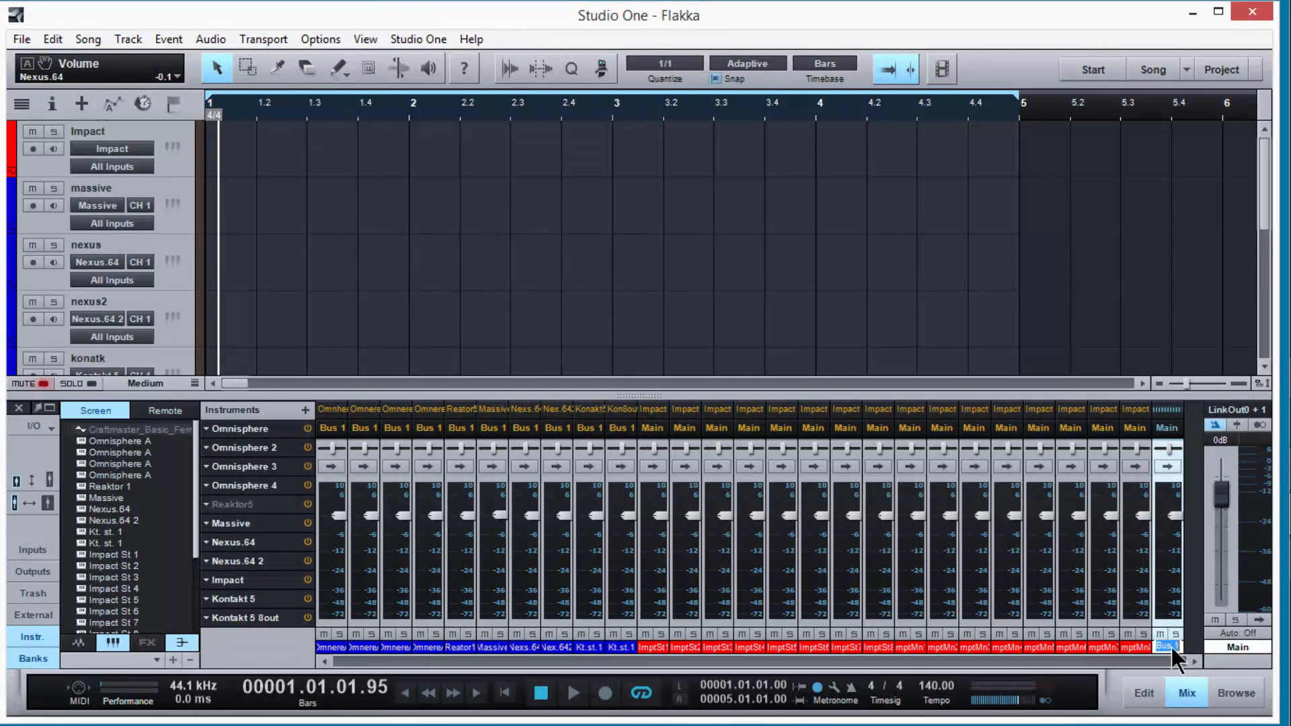
{"action": "key", "text": "BackSpace"}
{"action": "key", "text": "BackSpace"}
Step: Select all the red Impact channels in the mixer and add a bus for them
{"action": "left_click", "coordinate": [652, 619]}
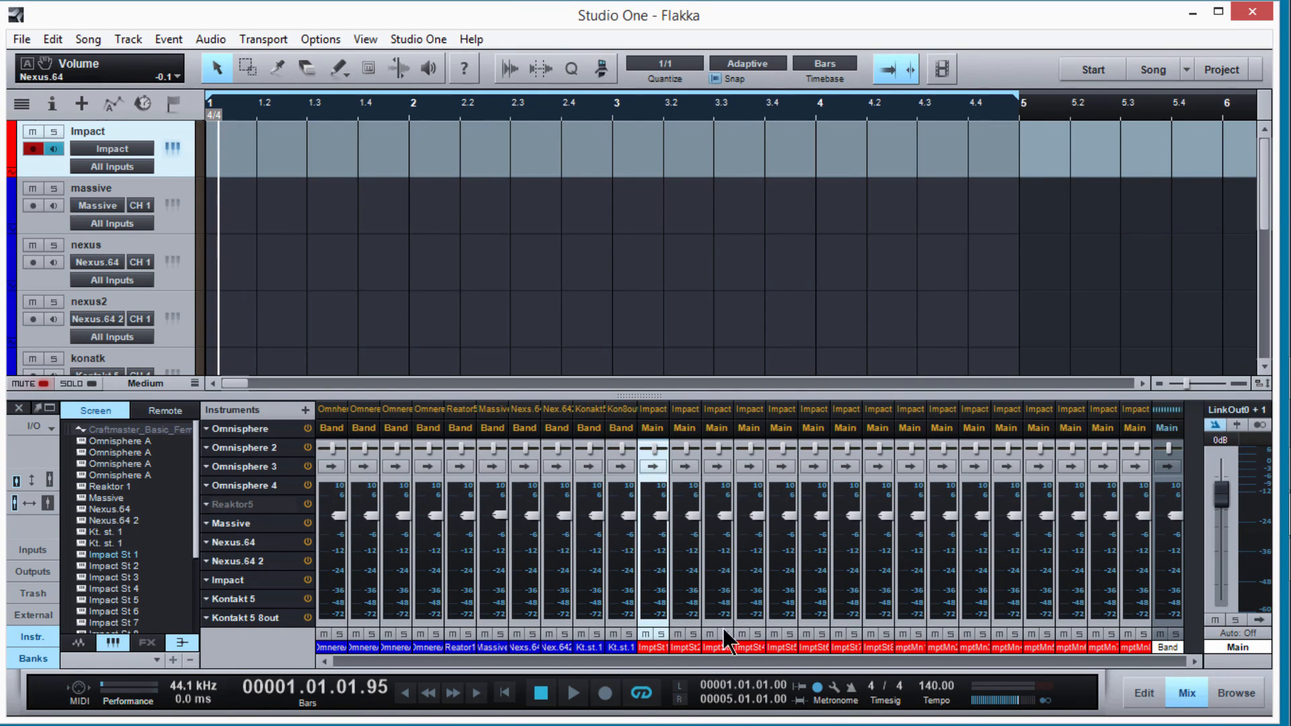
{"action": "left_click", "coordinate": [1142, 621], "text": "shift"}
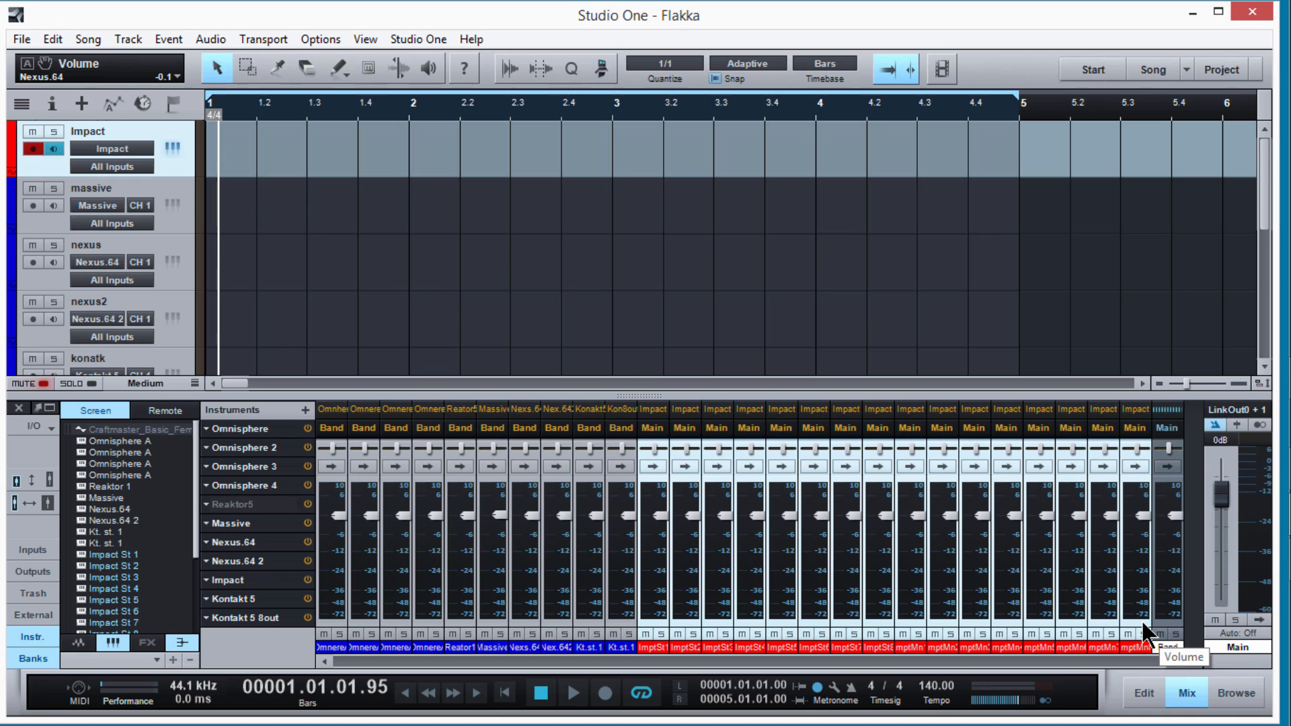
{"action": "right_click", "coordinate": [1102, 490]}
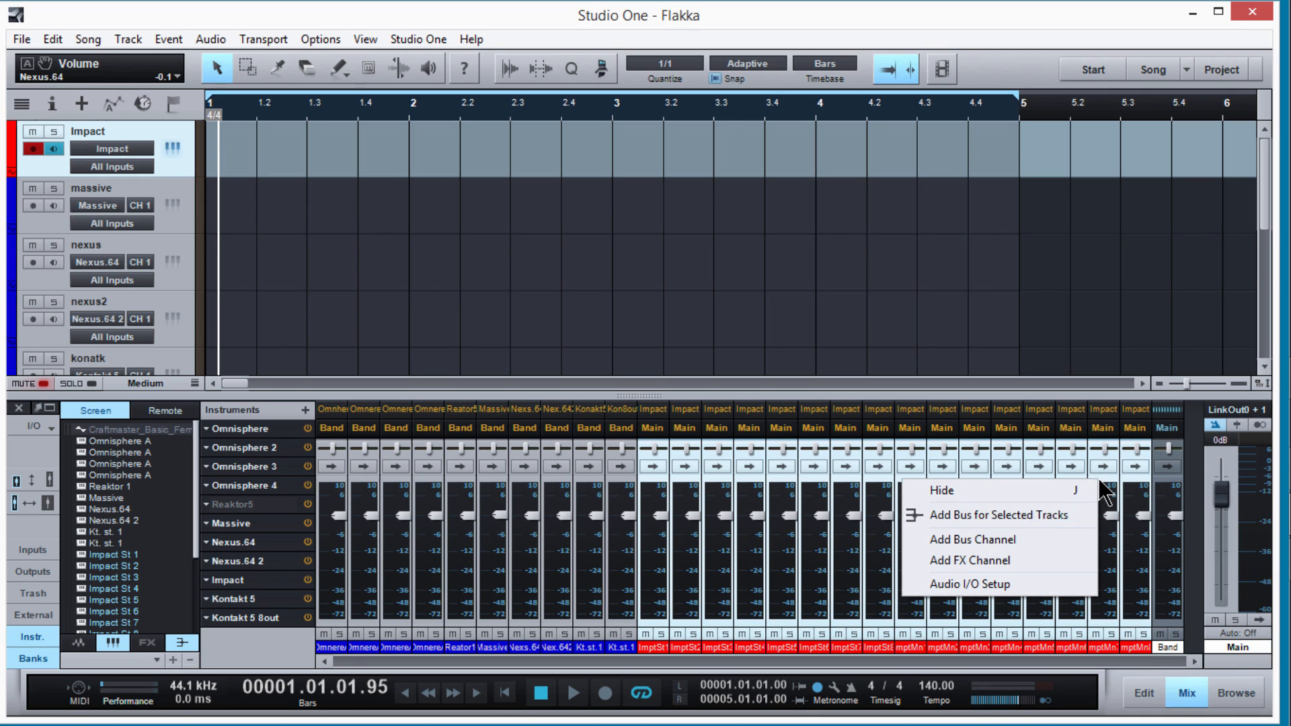
{"action": "left_click", "coordinate": [1043, 516]}
Step: Move the new Bus 1 channel after the Band bus and rename it drums
{"action": "left_click_drag", "start_coordinate": [1141, 659], "coordinate": [1185, 642]}
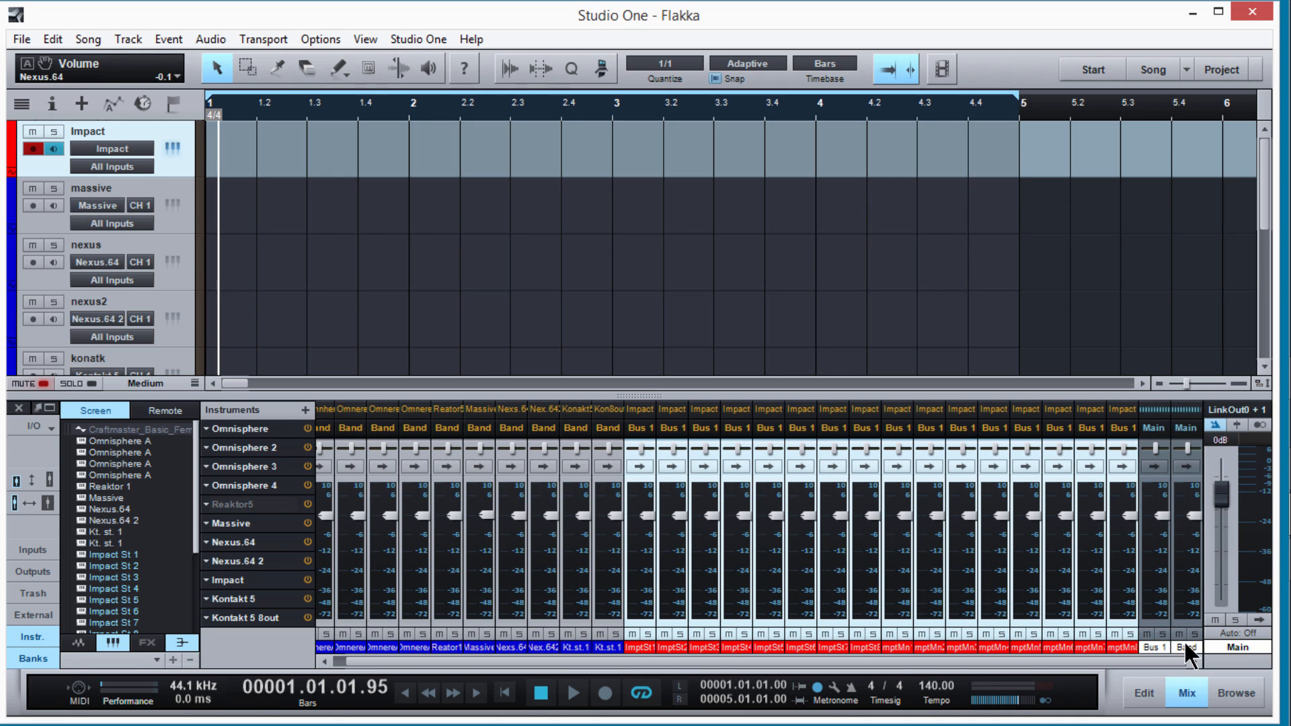
{"action": "left_click", "coordinate": [1156, 645]}
{"action": "left_click", "coordinate": [1154, 646]}
{"action": "key", "text": "Return"}
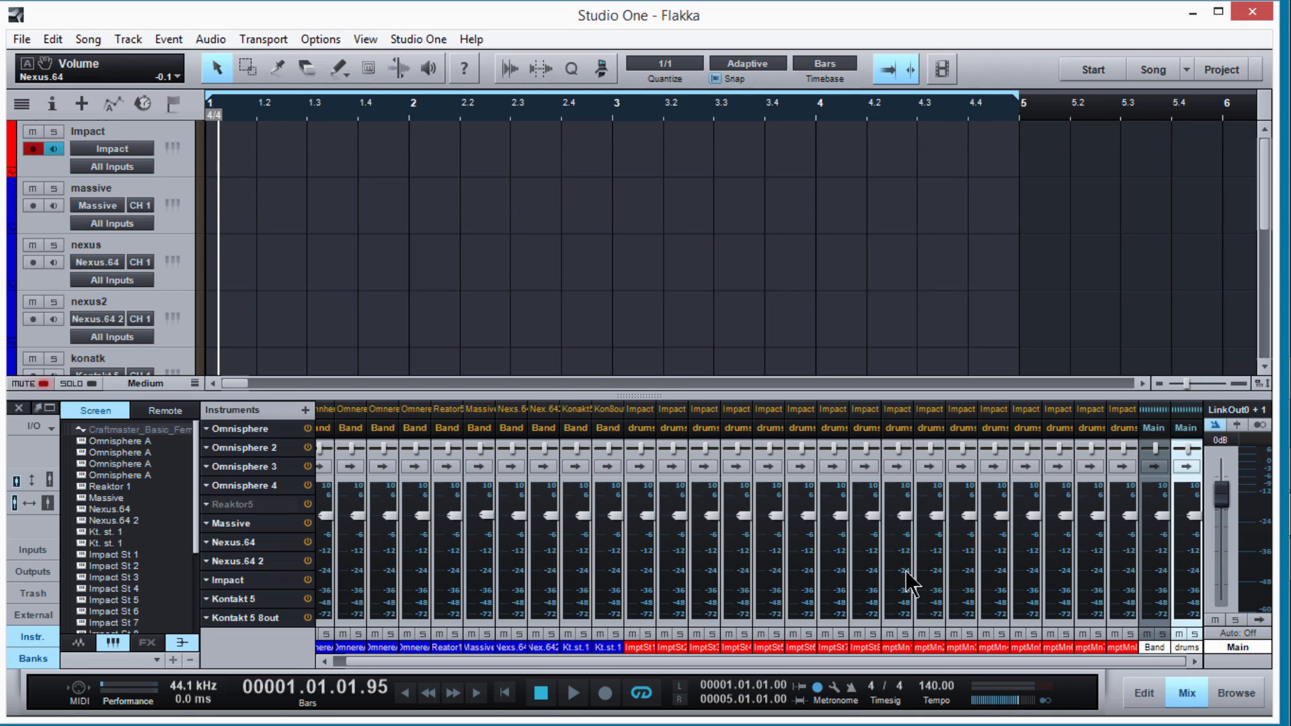
Step: Select the Band and drums bus channels together and add a bus for them
{"action": "left_click_drag", "start_coordinate": [565, 661], "coordinate": [474, 654]}
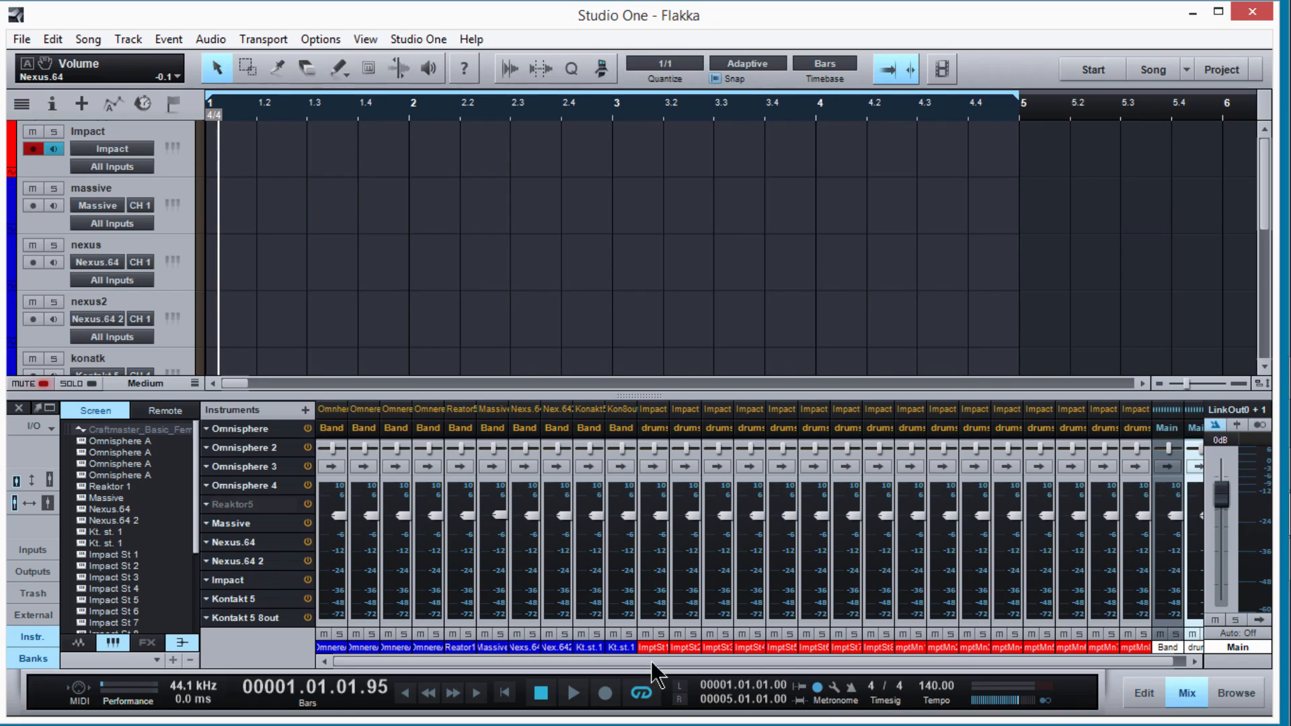
{"action": "left_click_drag", "start_coordinate": [651, 661], "coordinate": [669, 660]}
{"action": "left_click_drag", "start_coordinate": [1163, 519], "coordinate": [1194, 526]}
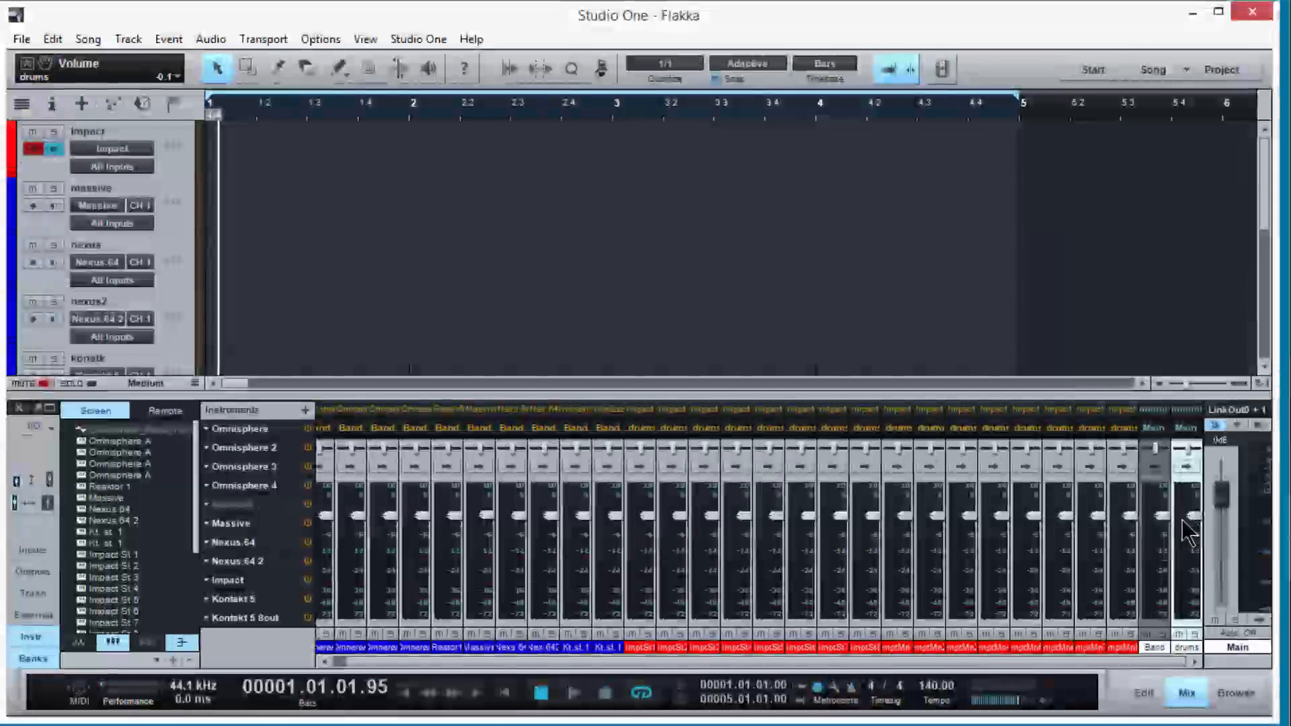
{"action": "left_click", "coordinate": [1159, 622]}
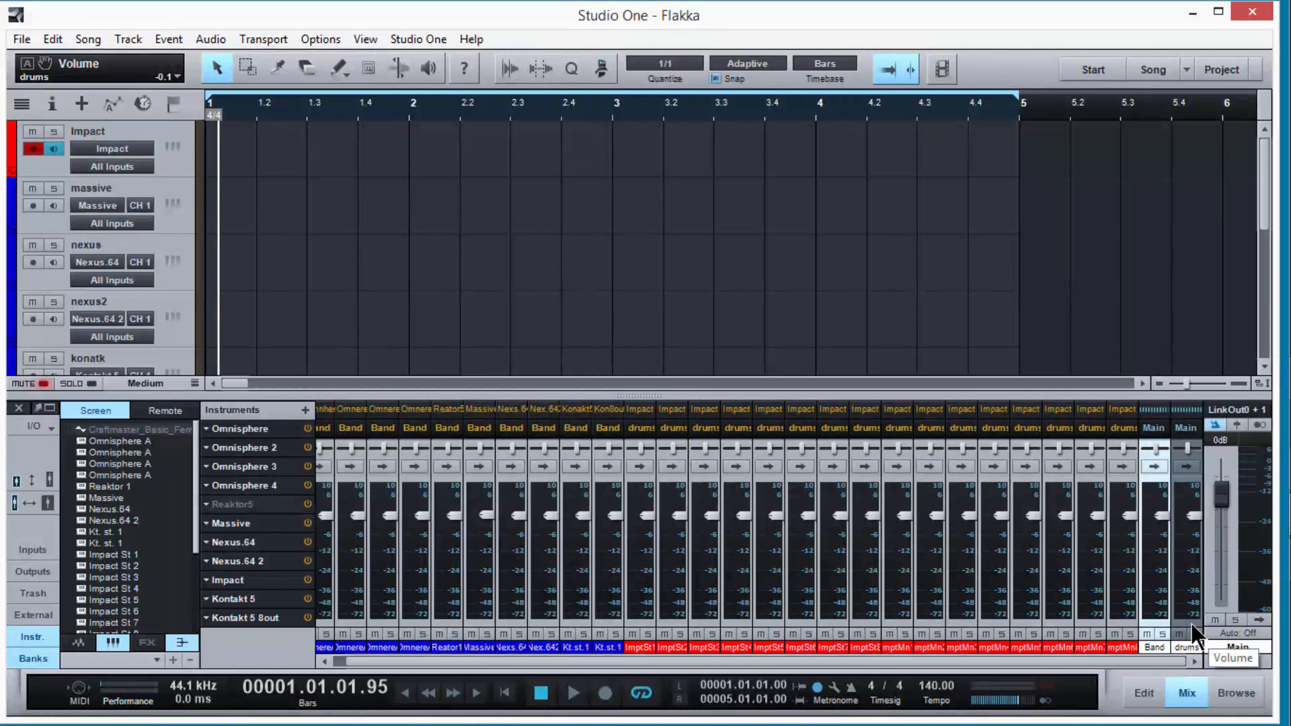
{"action": "left_click", "coordinate": [1191, 623], "text": "ctrl"}
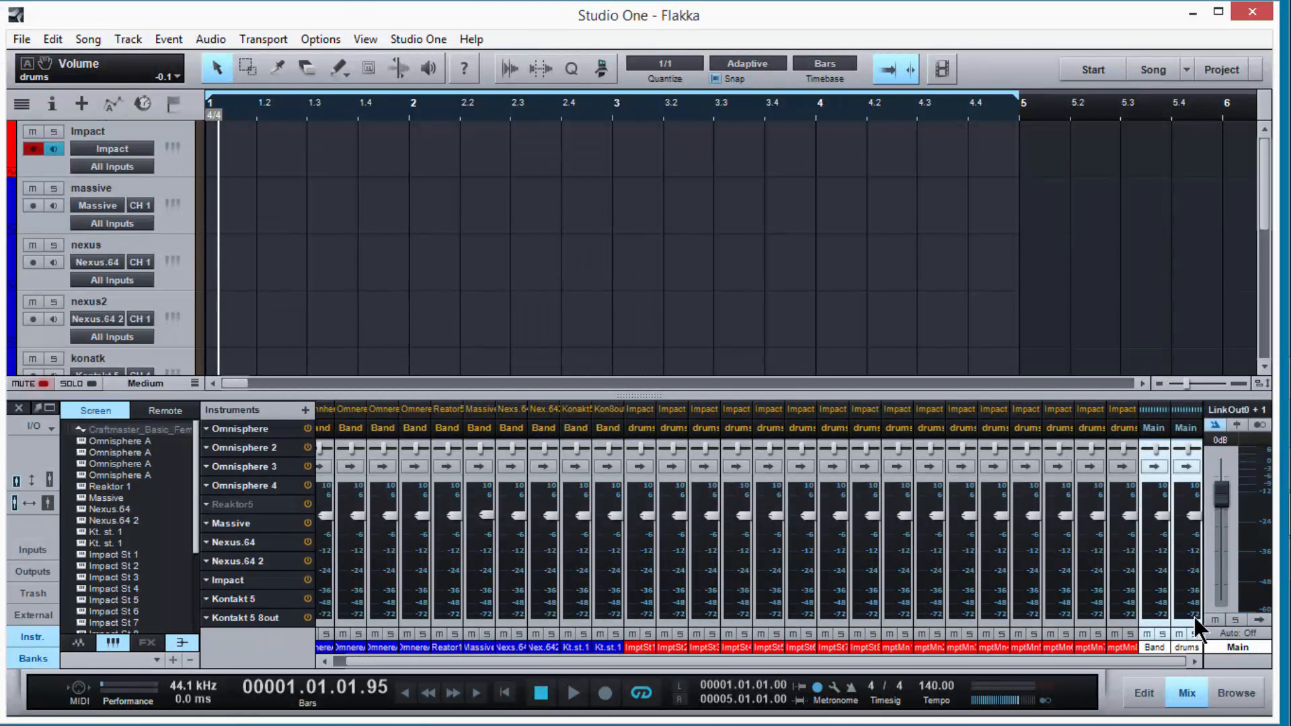
{"action": "right_click", "coordinate": [1187, 620]}
{"action": "right_click", "coordinate": [1154, 475]}
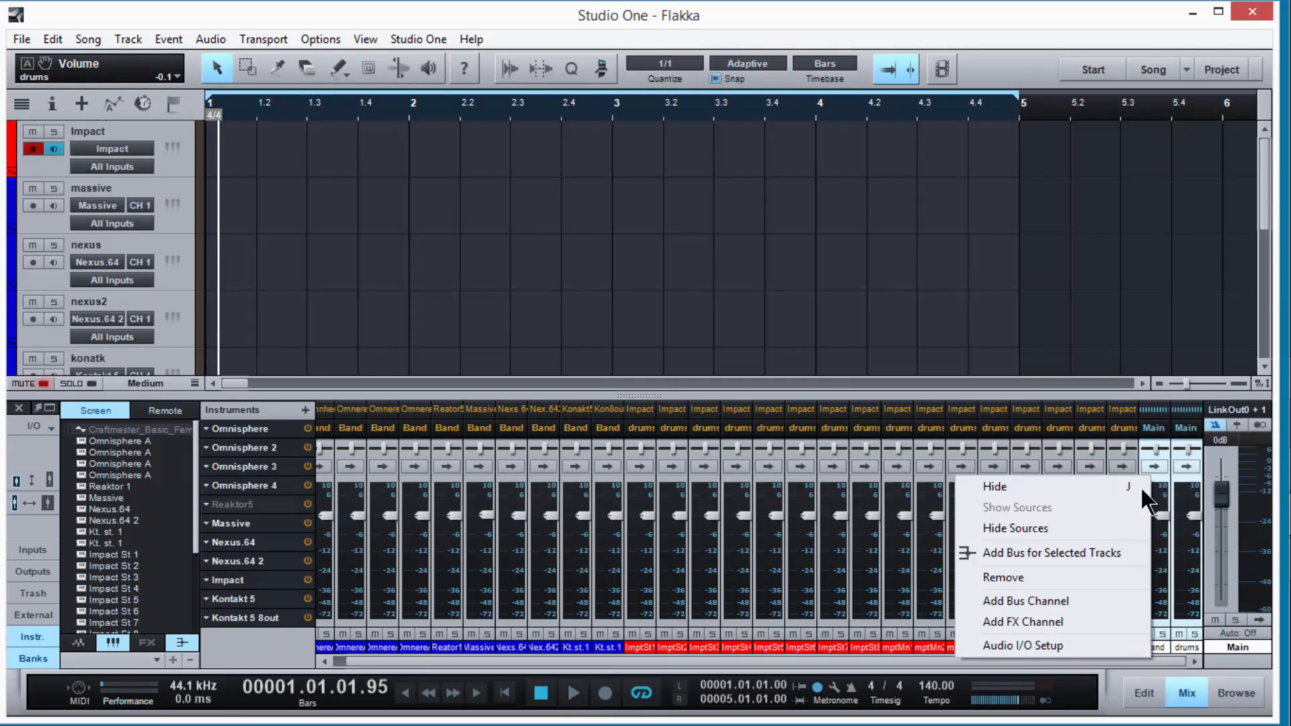
{"action": "left_click", "coordinate": [1112, 545]}
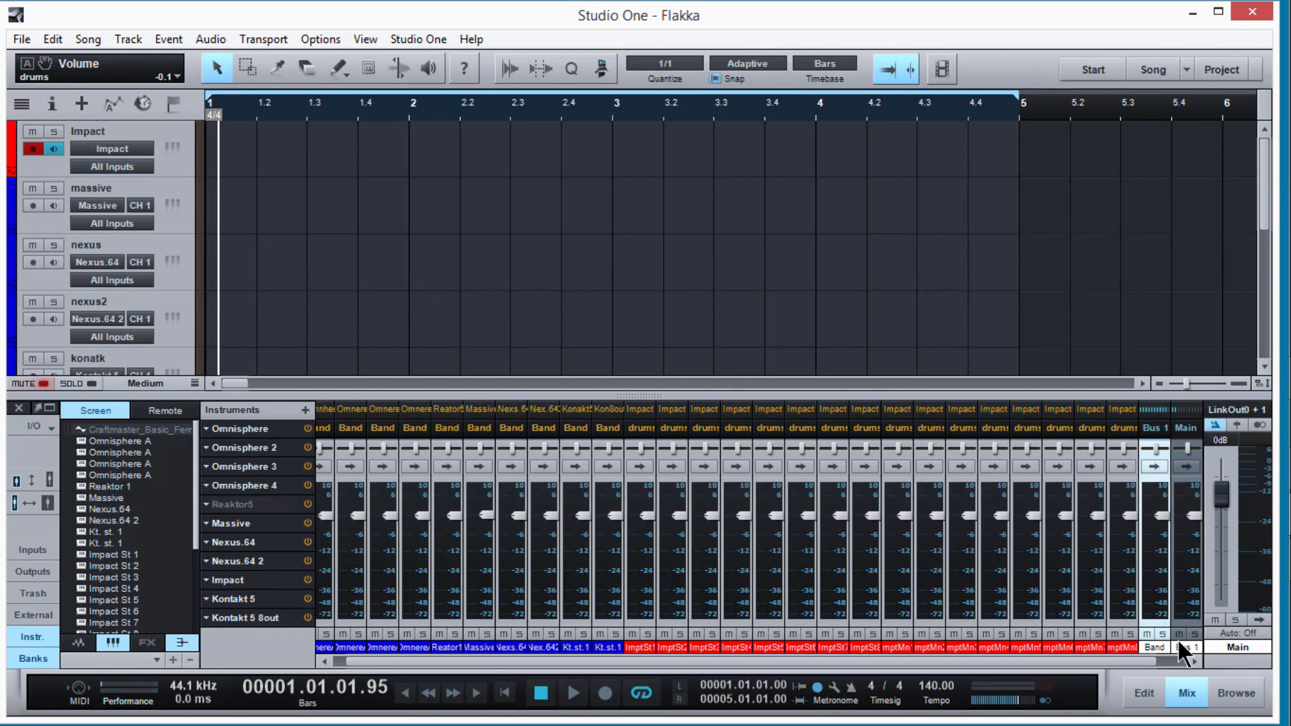
Step: Place the new bus after the drums channel, with the name filterbus and a dark grey colour
{"action": "left_click_drag", "start_coordinate": [1133, 658], "coordinate": [1195, 624]}
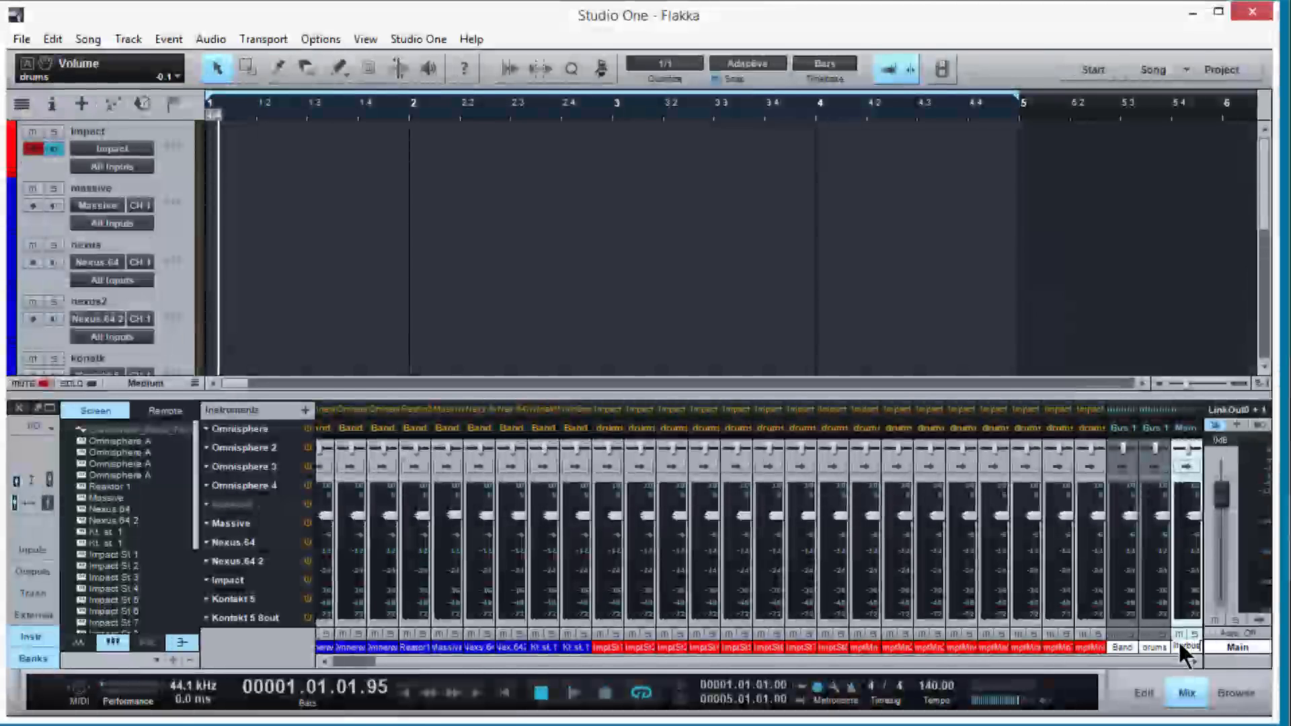
{"action": "left_click", "coordinate": [1189, 644]}
{"action": "left_click", "coordinate": [1106, 633]}
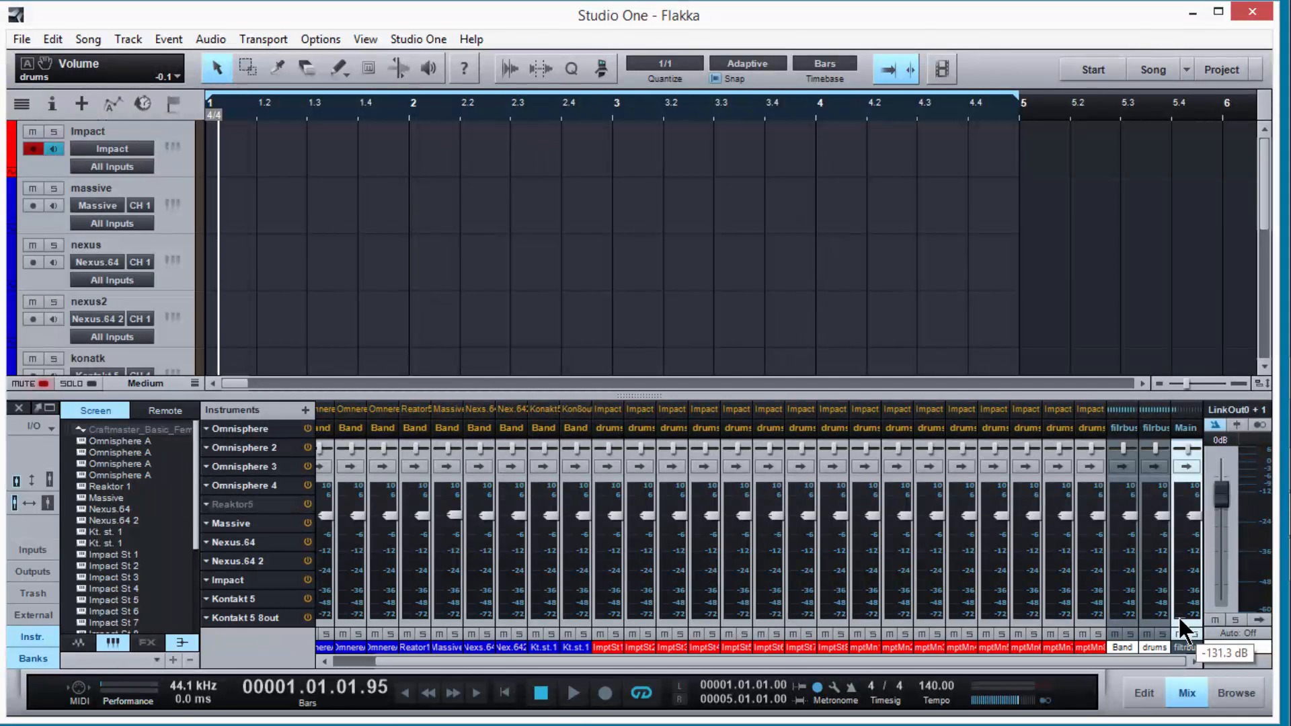
Step: Expand the filterbus channel, look through the effects available as inserts, and collapse the channel again
{"action": "left_click", "coordinate": [1186, 466]}
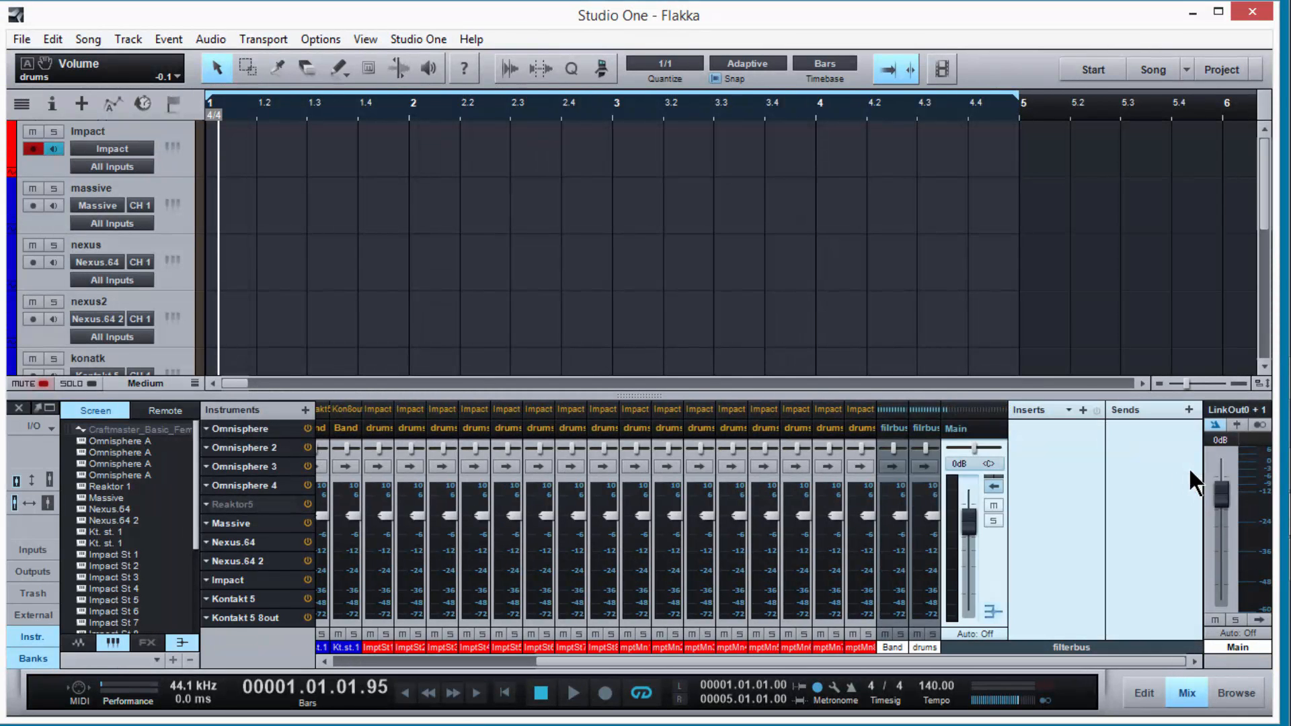
{"action": "left_click", "coordinate": [1082, 410]}
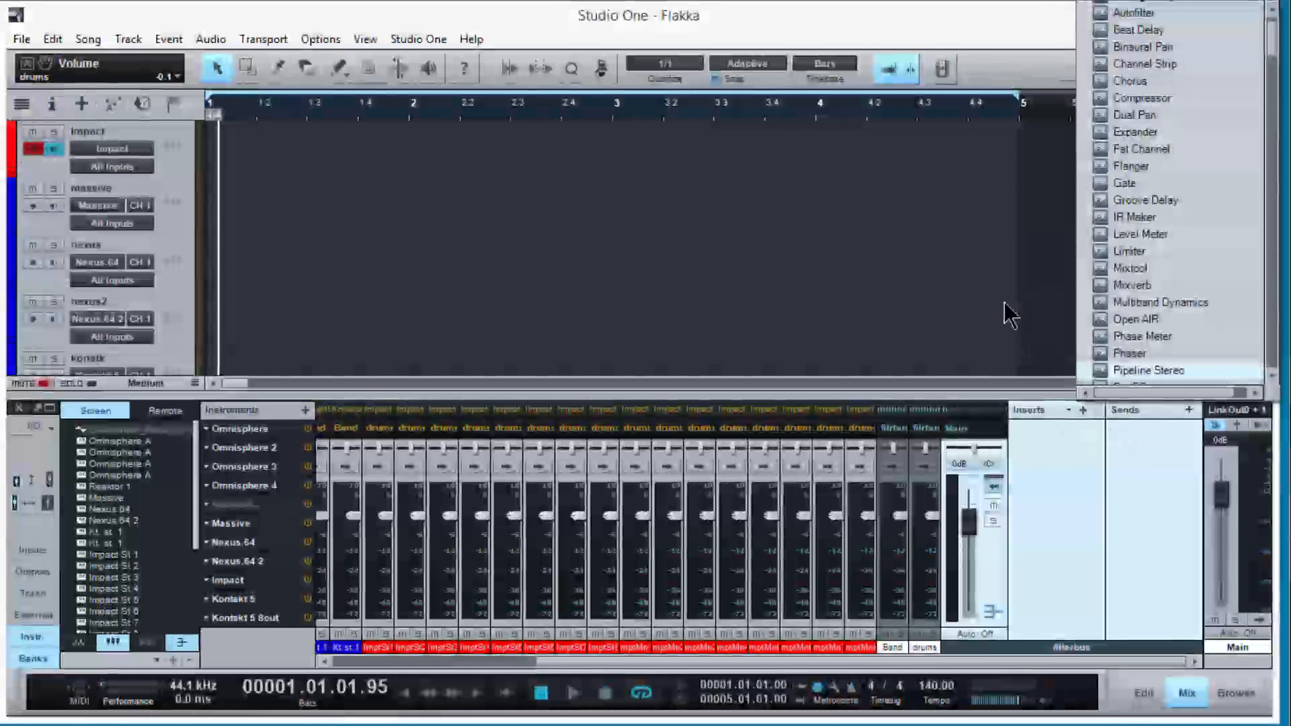
{"action": "left_click", "coordinate": [1024, 295]}
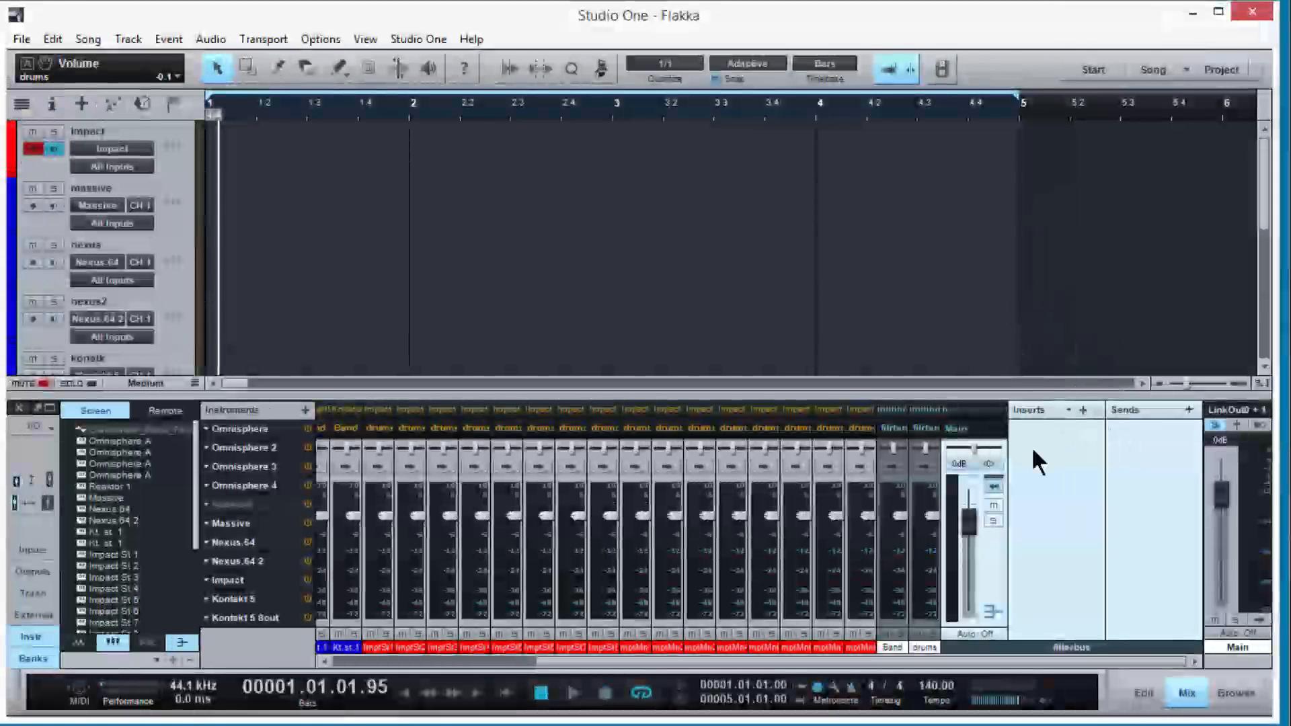
{"action": "left_click", "coordinate": [993, 486]}
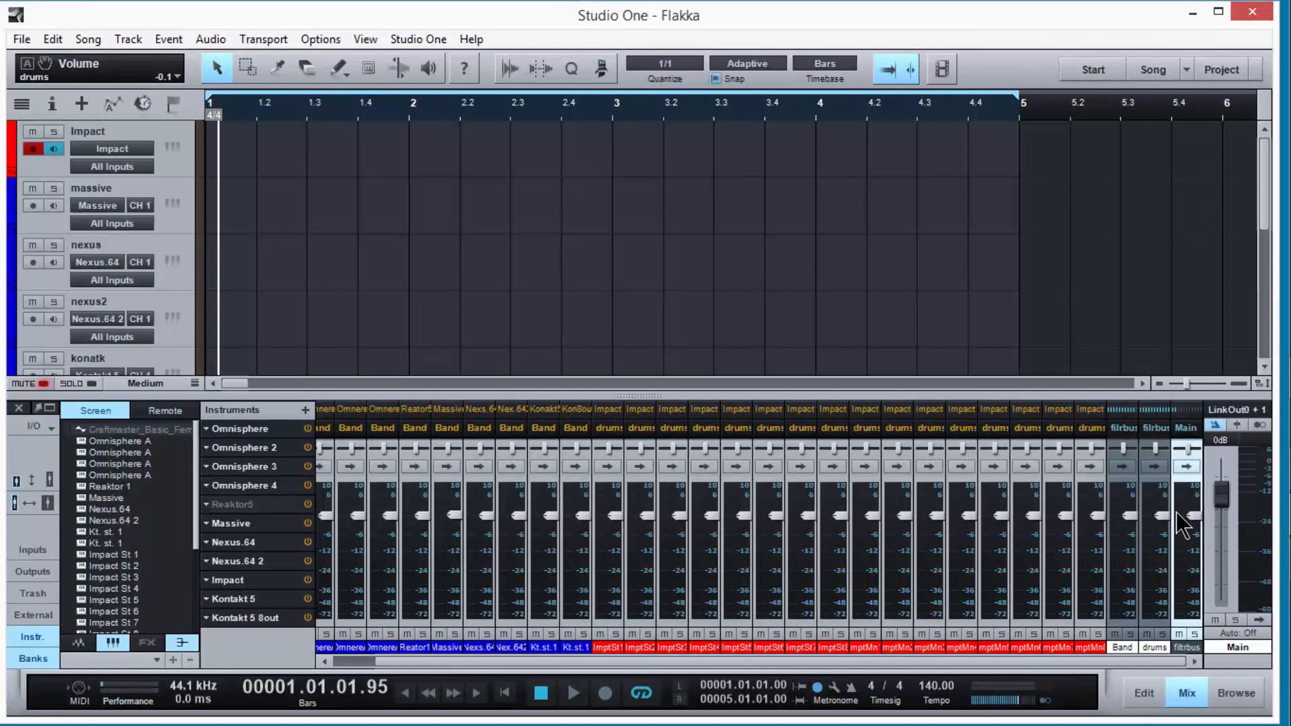
Step: Add a separate bus channel after filterbus and rename it filterbypass
{"action": "right_click", "coordinate": [1185, 619]}
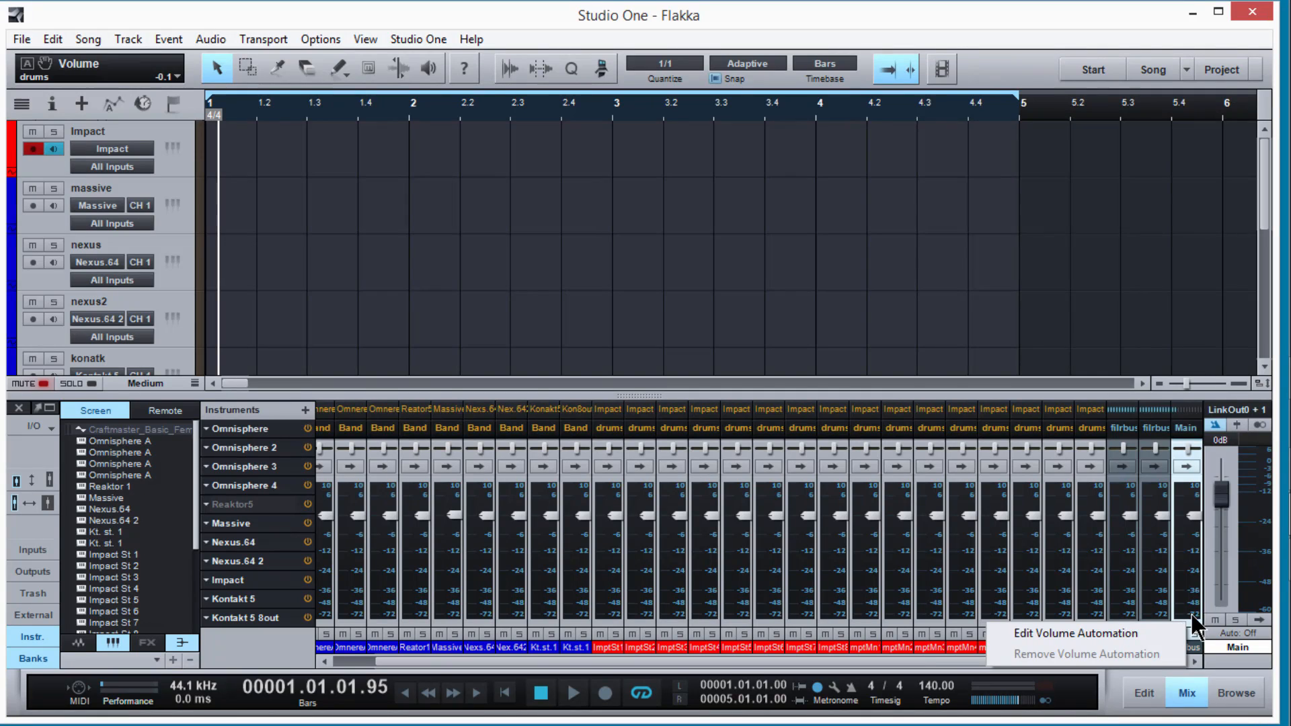
{"action": "left_click", "coordinate": [1195, 490]}
{"action": "right_click", "coordinate": [1194, 479]}
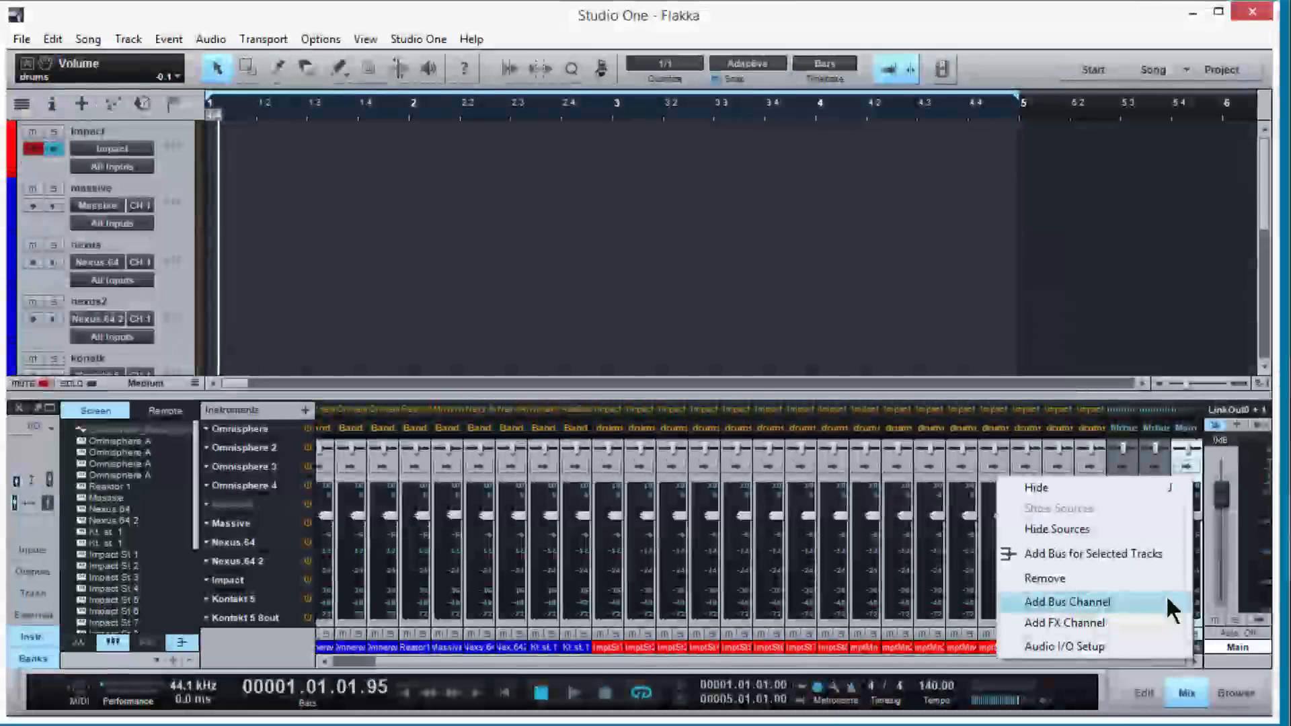
{"action": "left_click", "coordinate": [1083, 602]}
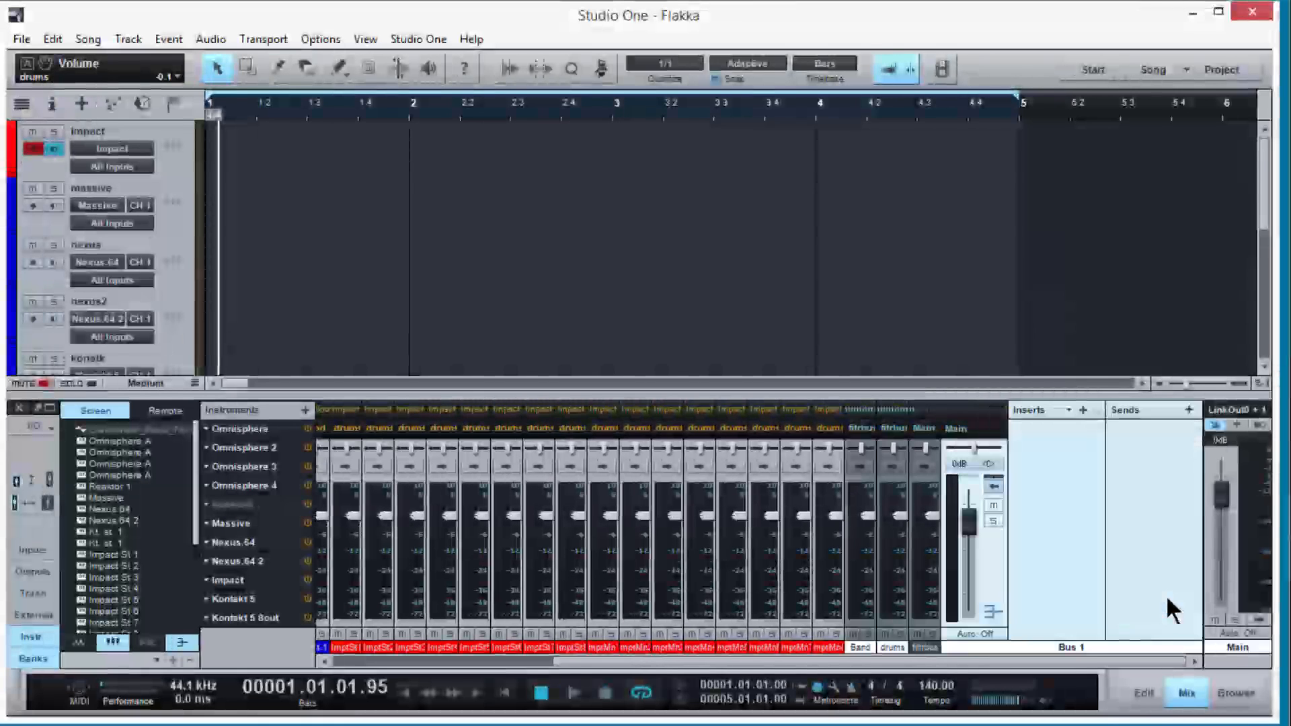
{"action": "double_click", "coordinate": [1079, 647]}
{"action": "type", "text": "filter"}
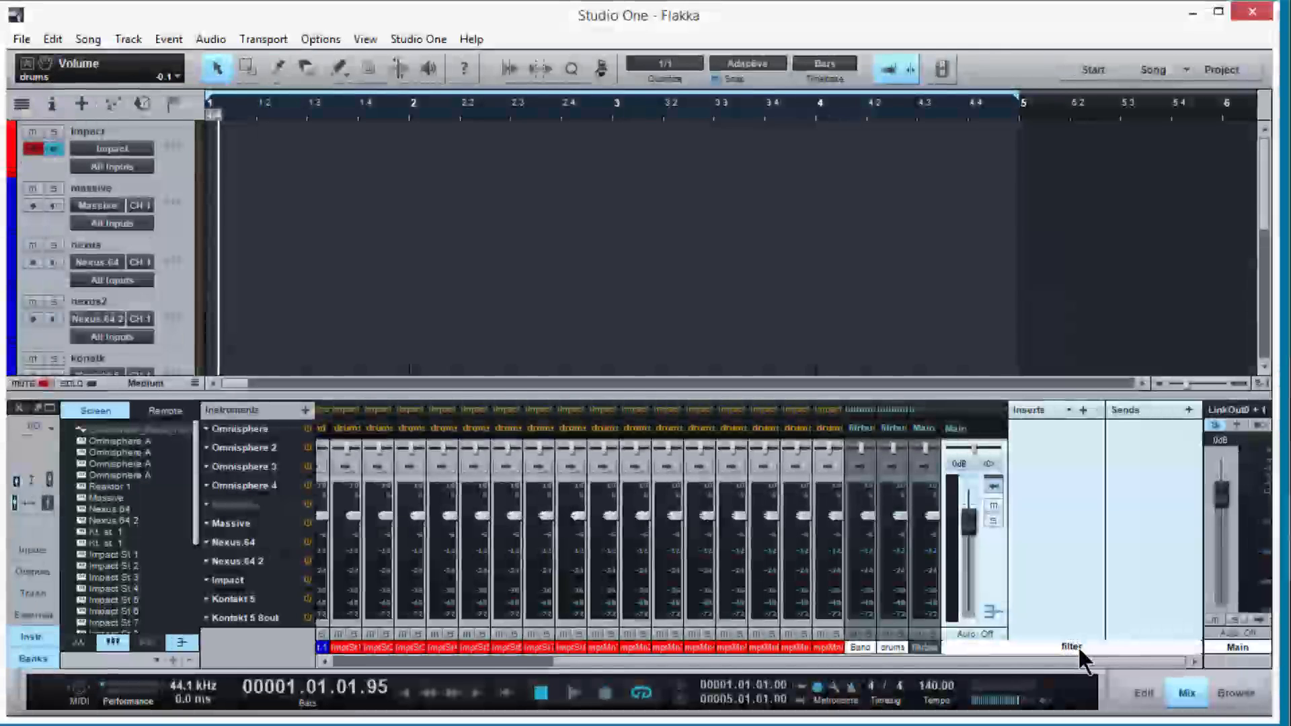
{"action": "type", "text": "bypass"}
{"action": "key", "text": "Return"}
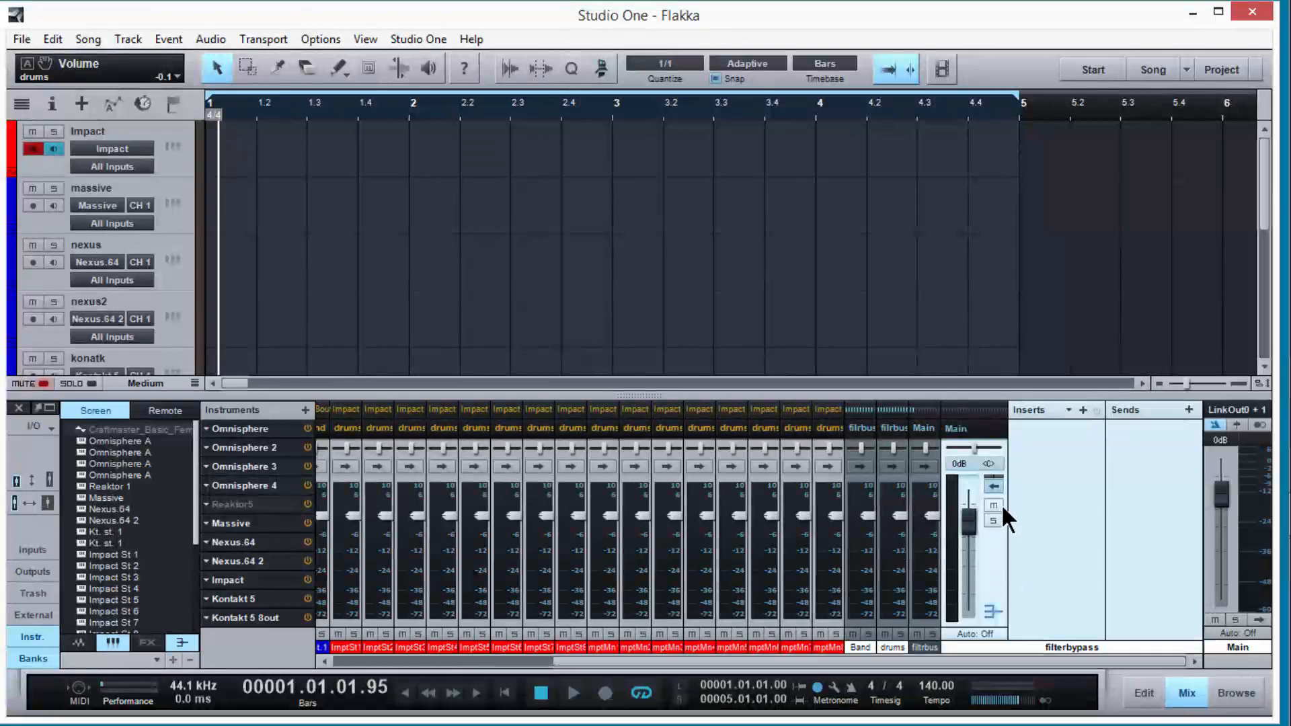
Step: Collapse the filterbypass channel and colour it dark grey like filterbus
{"action": "left_click", "coordinate": [994, 485]}
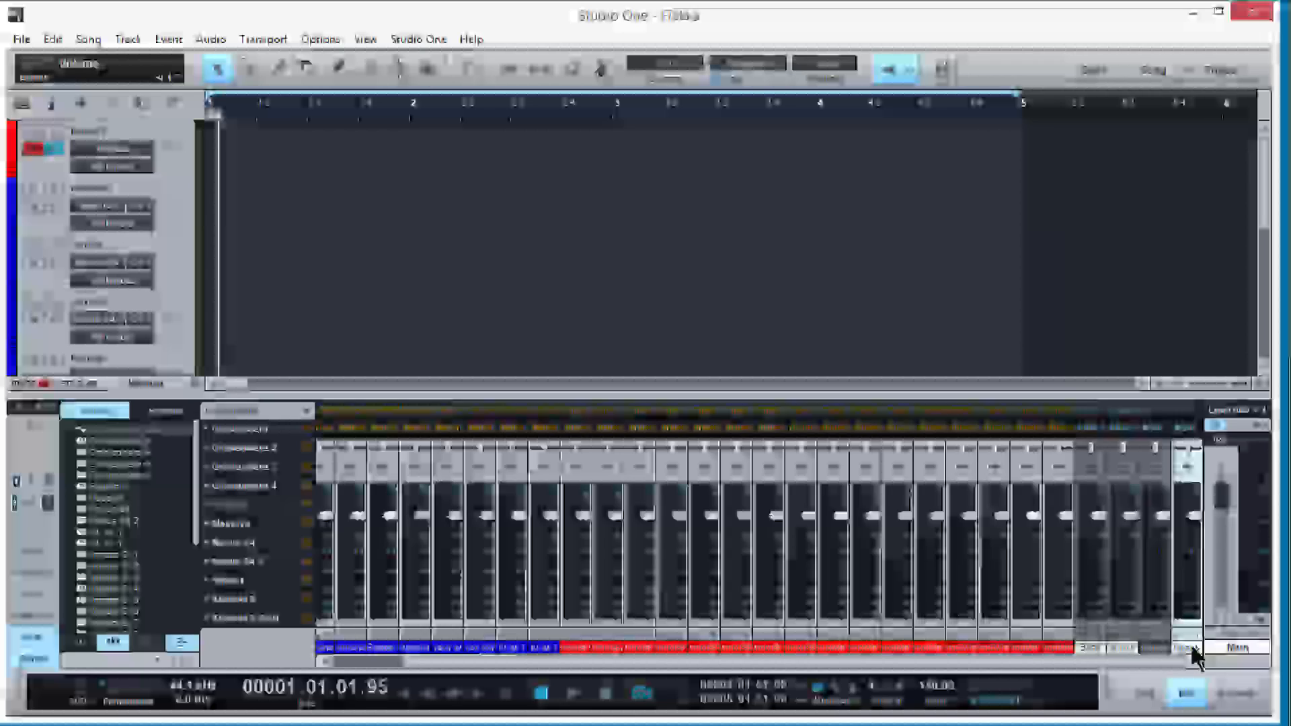
{"action": "left_click", "coordinate": [1190, 643]}
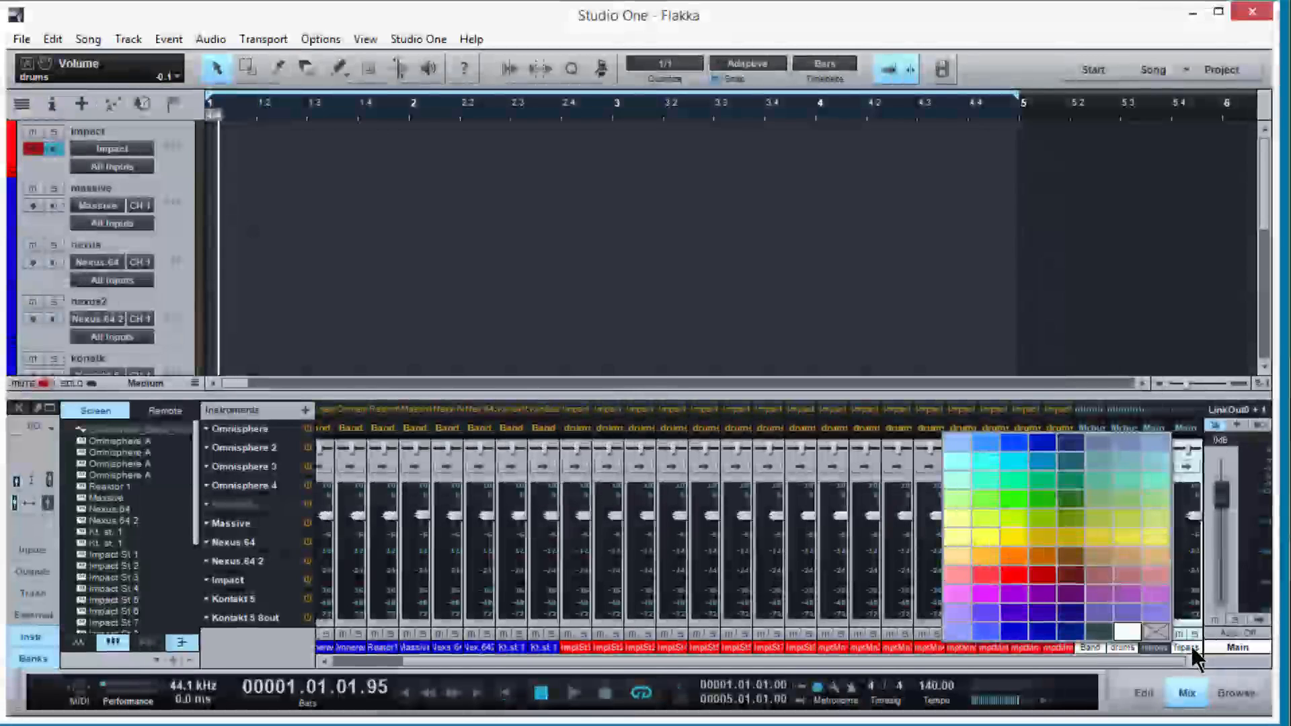
{"action": "left_click", "coordinate": [1107, 626]}
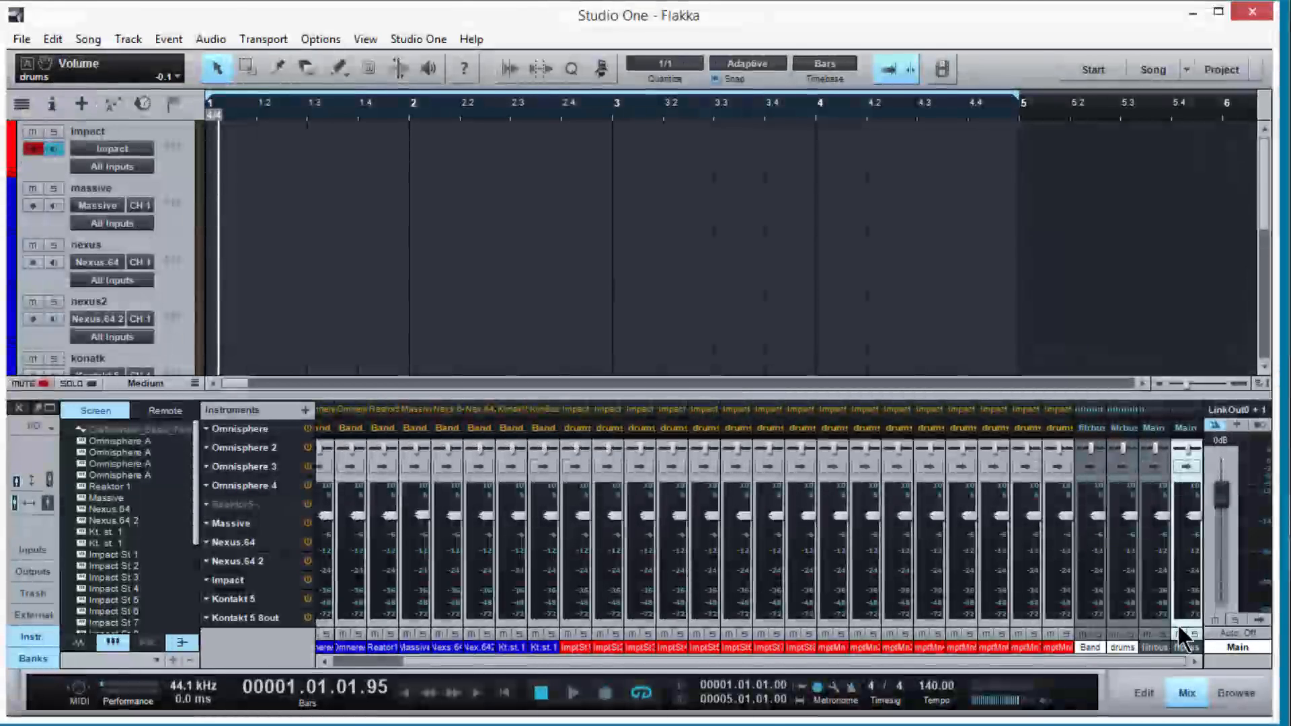
Step: Select the filterbus and filterbypass channels and add a bus for them
{"action": "left_click", "coordinate": [1165, 626]}
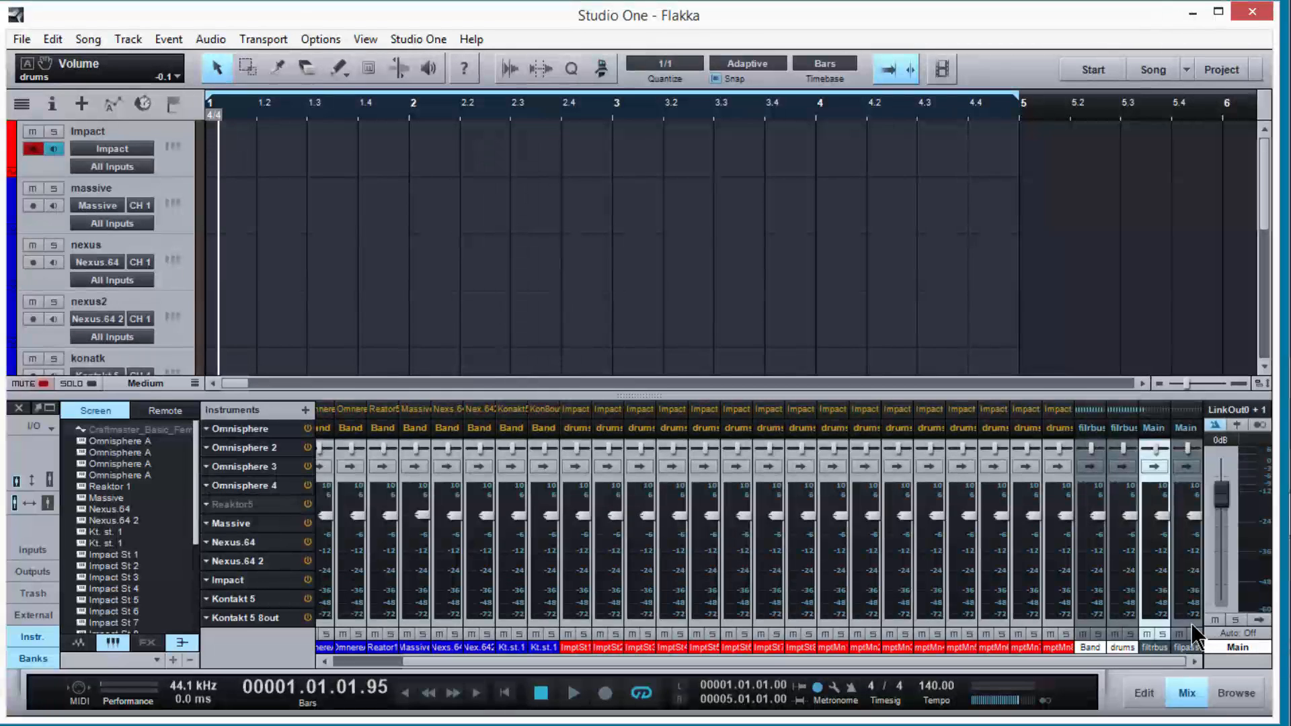
{"action": "left_click", "coordinate": [1191, 623], "text": "shift"}
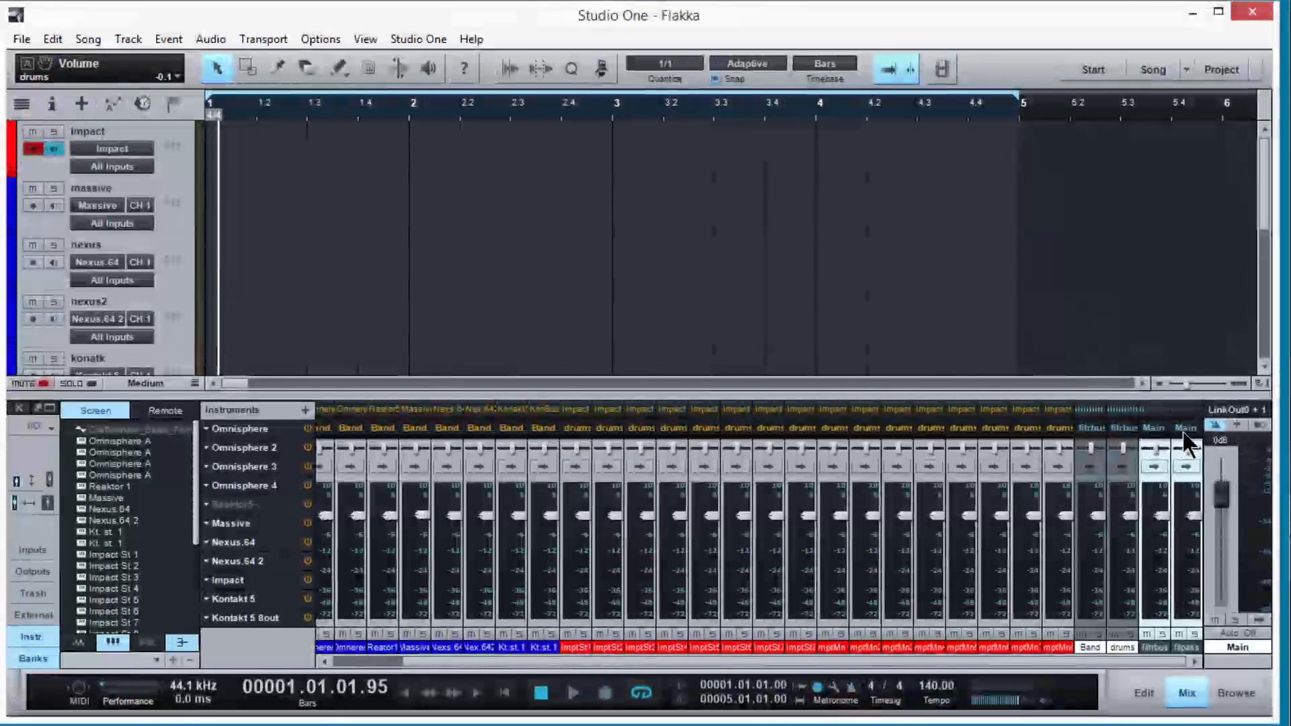
{"action": "right_click", "coordinate": [1183, 477]}
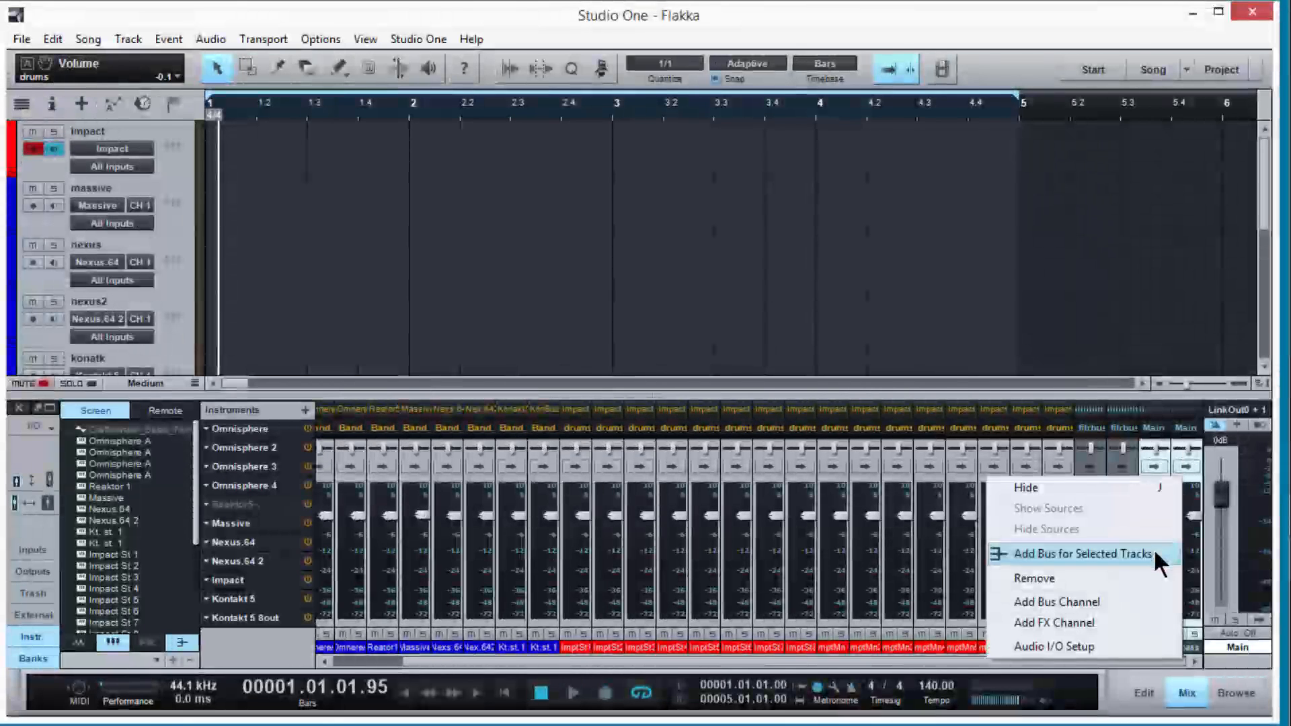
{"action": "left_click", "coordinate": [1054, 554]}
Step: Place the new bus after filterbypass, with the name mixbus and a dark red colour
{"action": "left_click_drag", "start_coordinate": [1075, 663], "coordinate": [1183, 651]}
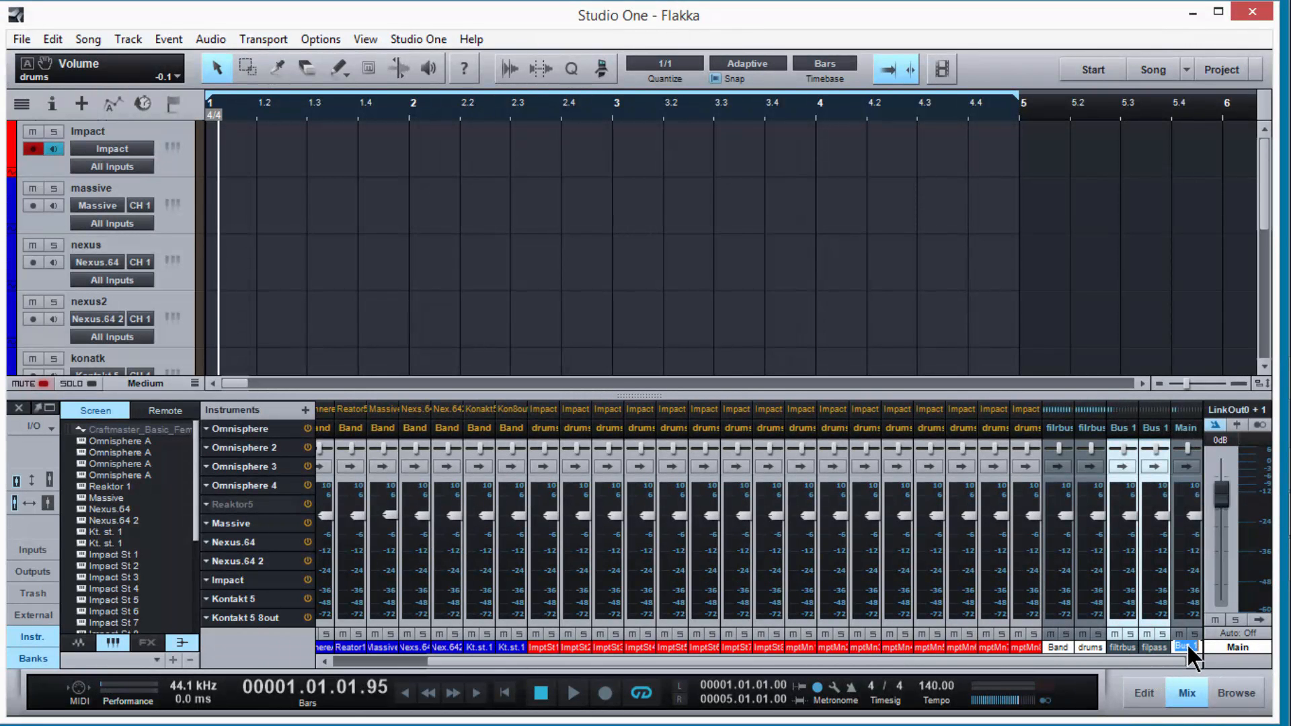
{"action": "type", "text": "ixbus"}
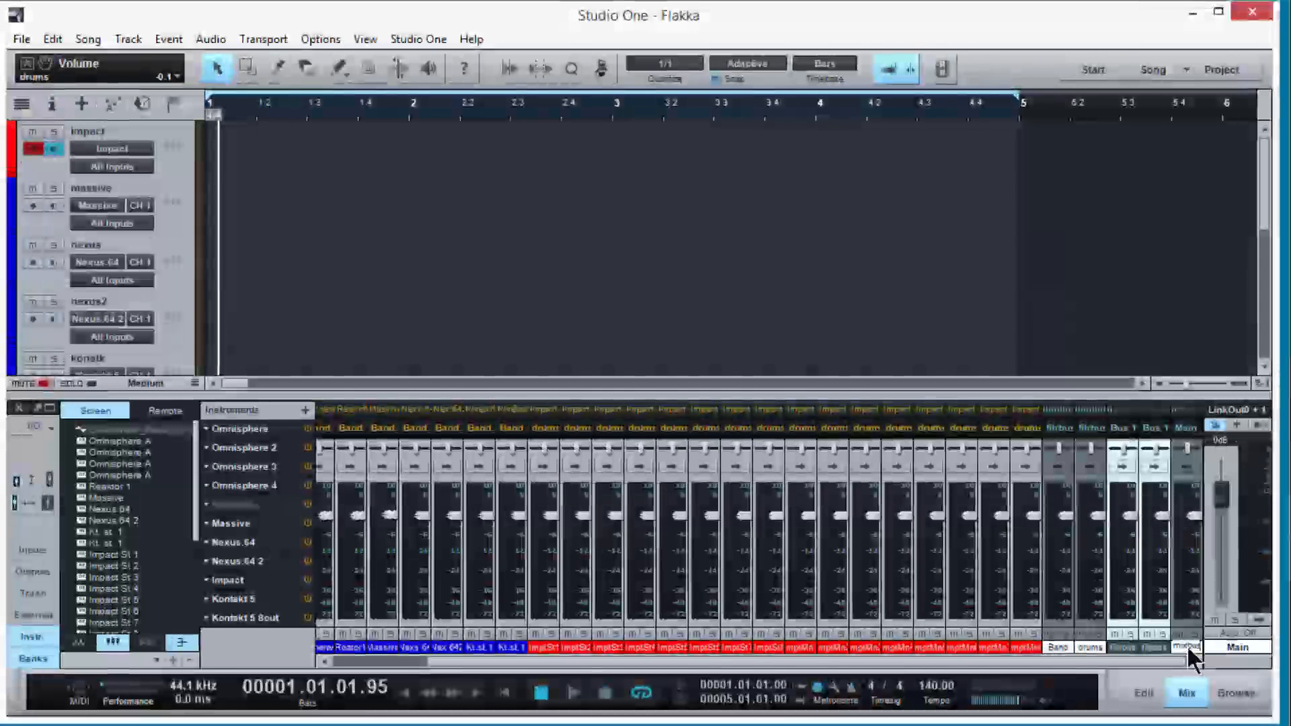
{"action": "key", "text": "Return"}
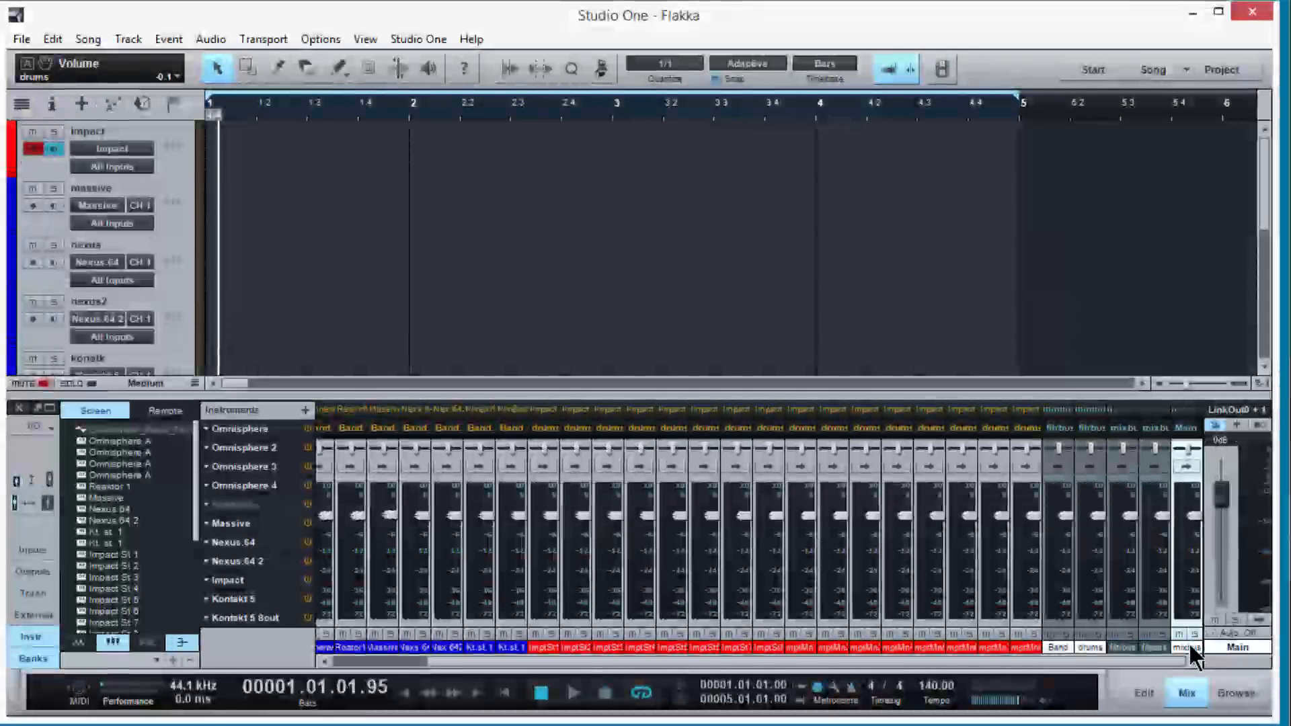
{"action": "left_click", "coordinate": [1188, 641]}
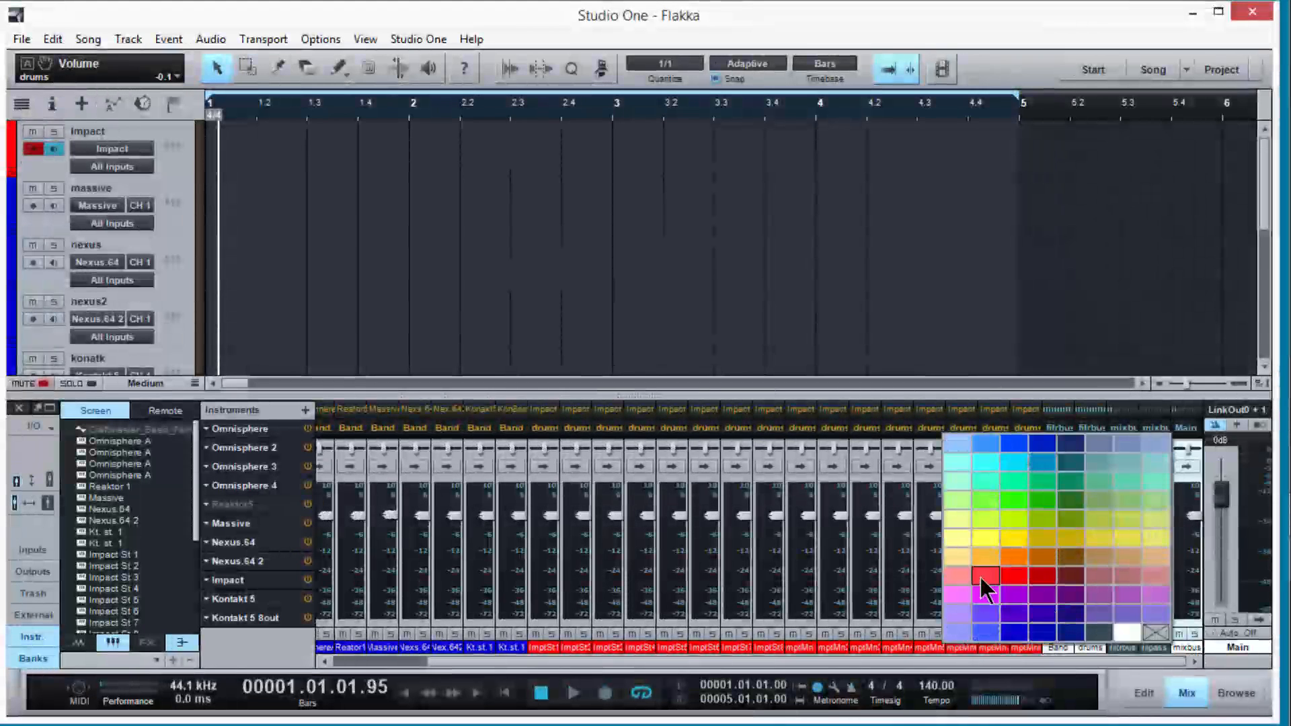
{"action": "left_click", "coordinate": [1059, 578]}
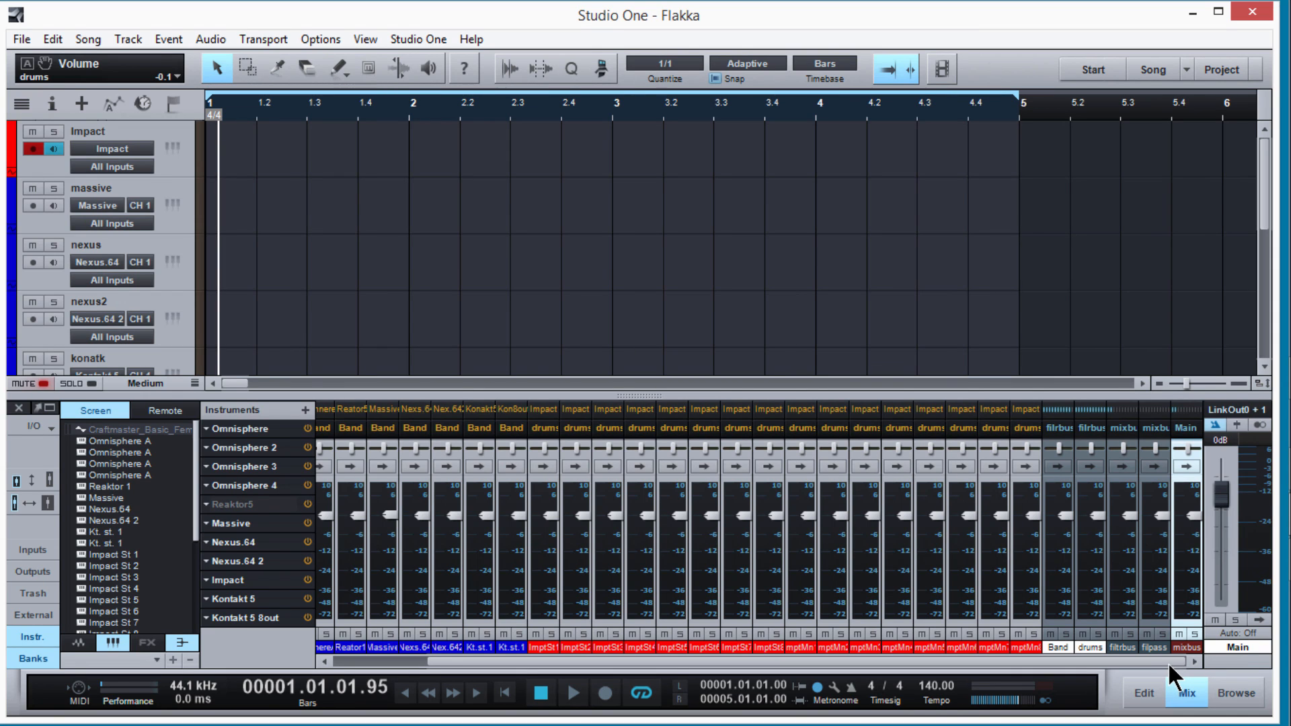
Step: Expand the mixbus channel and load the saved insert chain of Solid Bus Comp, FabFilter Pro-Q, Solid Bus Comp and iZotope Ozone 6
{"action": "mouse_move", "coordinate": [1168, 661]}
{"action": "left_mouse_down"}
{"action": "mouse_move", "coordinate": [1085, 662]}
{"action": "mouse_move", "coordinate": [1190, 656]}
{"action": "left_mouse_up"}
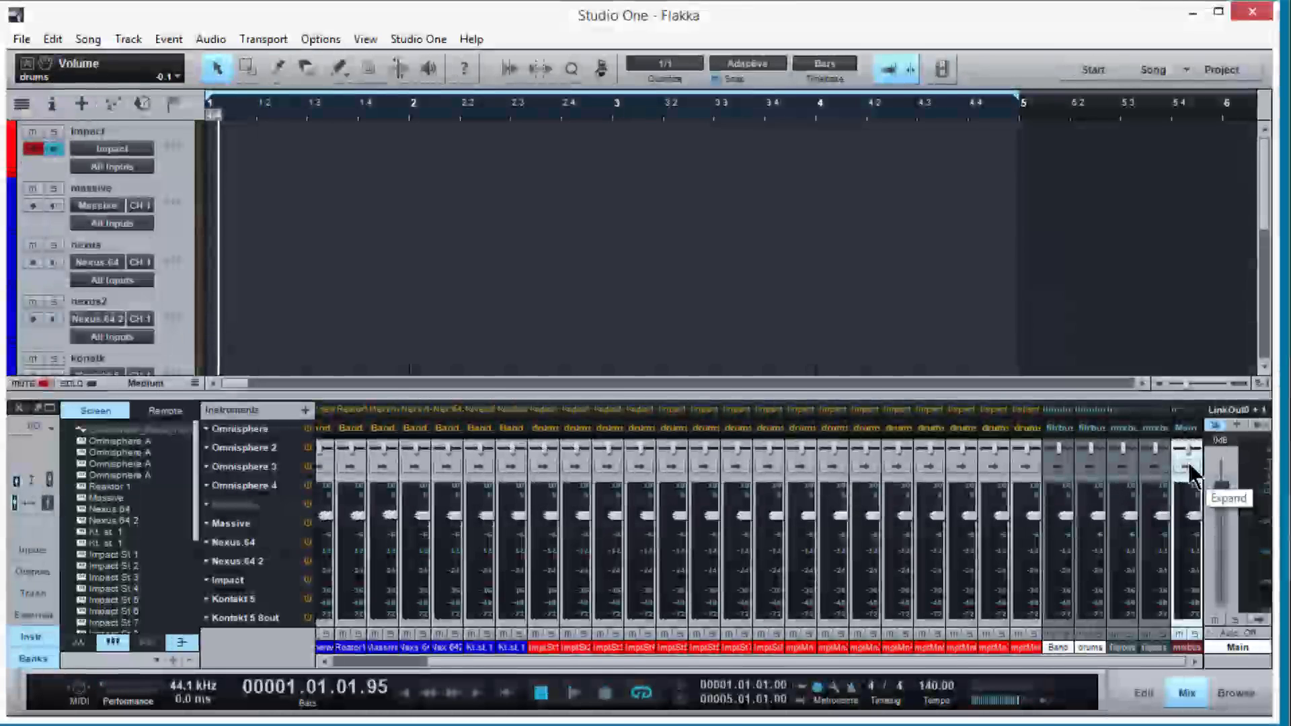
{"action": "left_click", "coordinate": [1187, 466]}
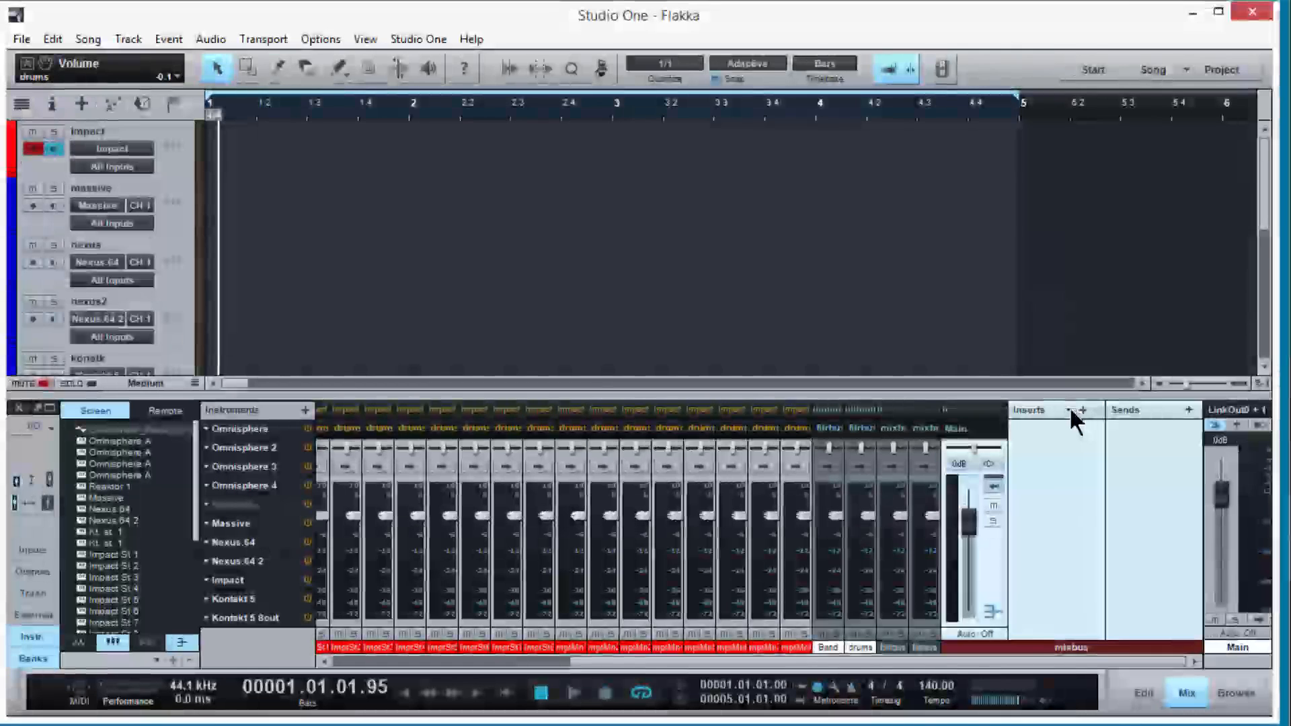
{"action": "left_click", "coordinate": [1069, 410]}
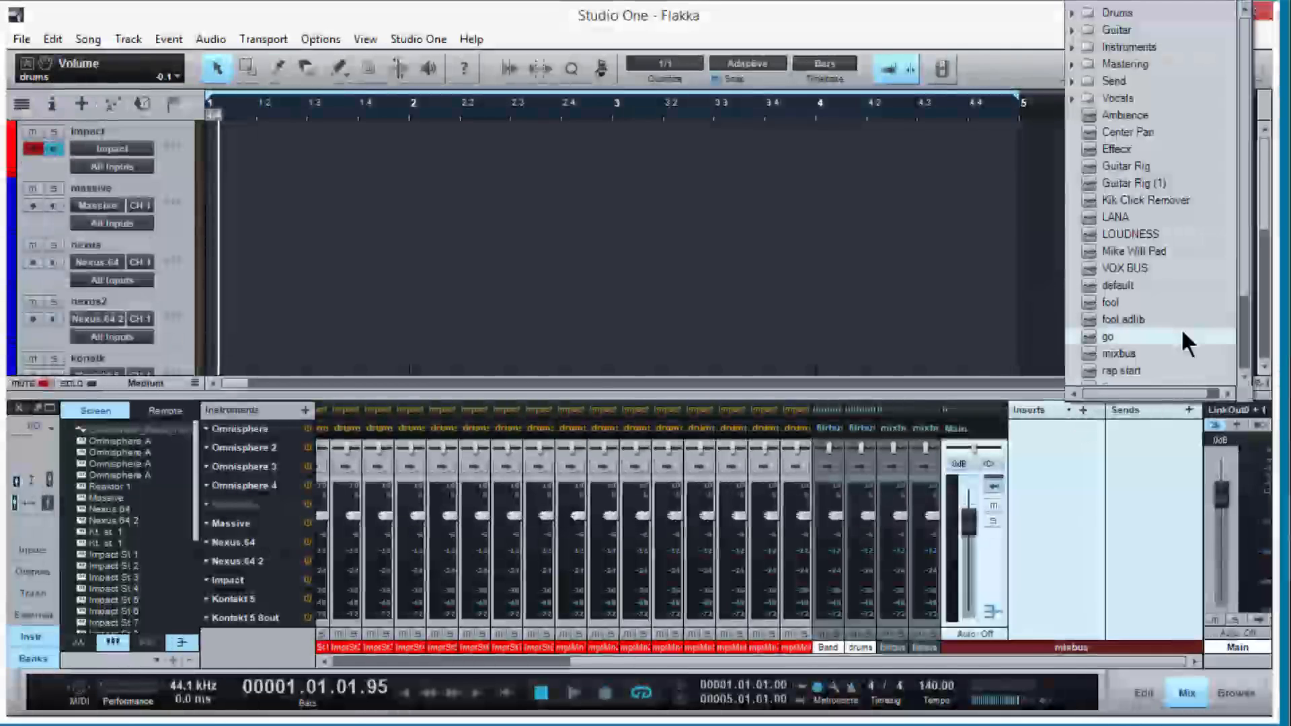
{"action": "left_click", "coordinate": [1157, 234]}
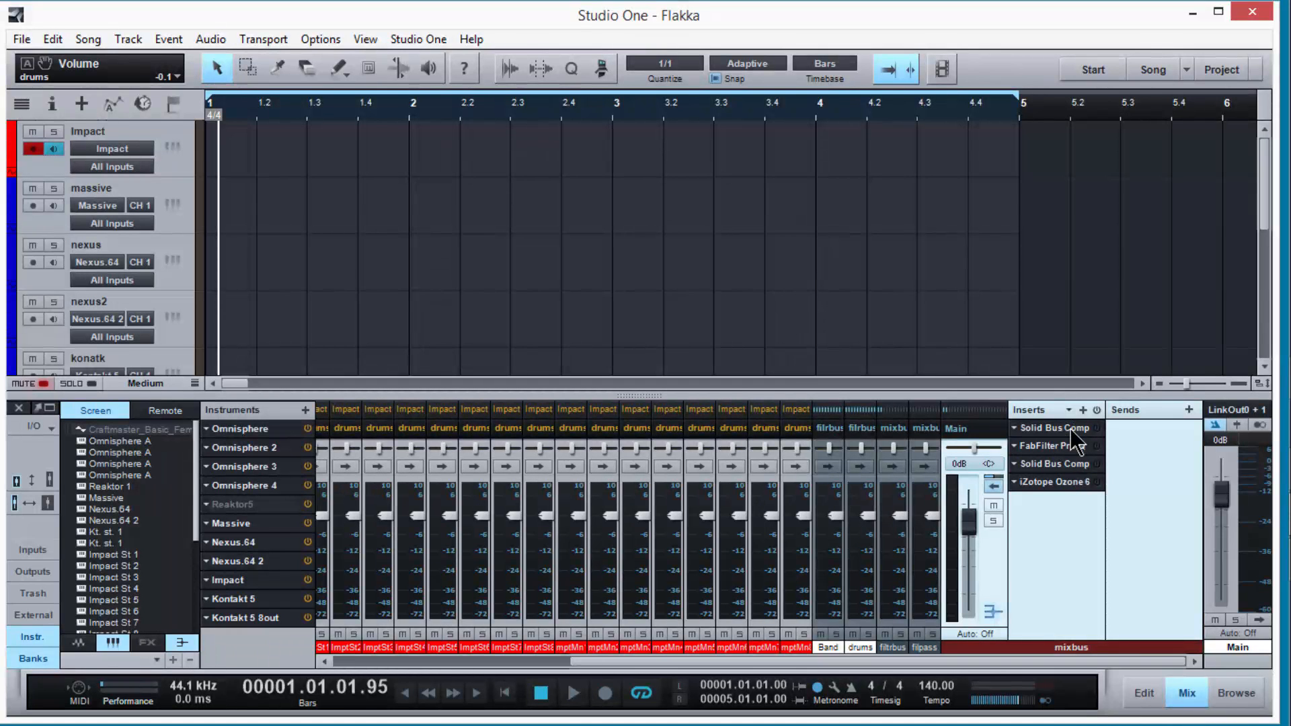
Step: Inspect the FabFilter Pro-Q curve on mixbus, close the plug-in window and collapse the mixbus channel
{"action": "left_click", "coordinate": [1050, 449]}
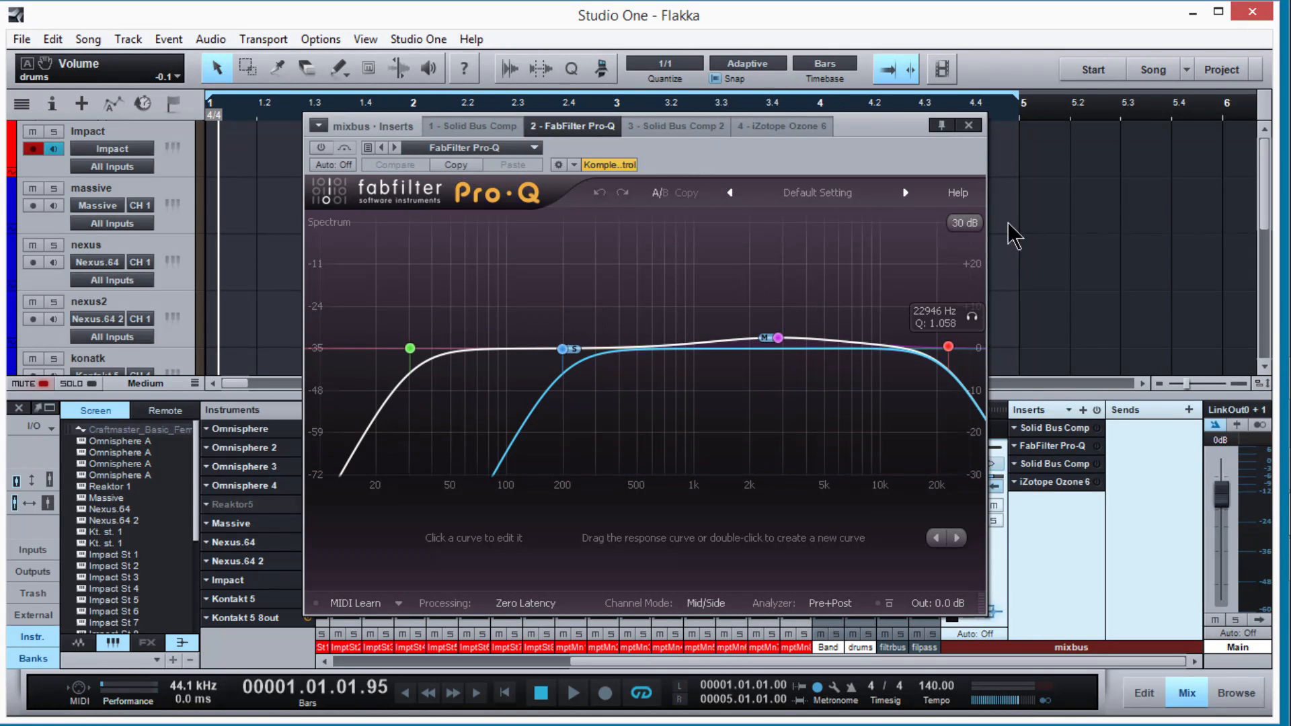
{"action": "left_click", "coordinate": [967, 125]}
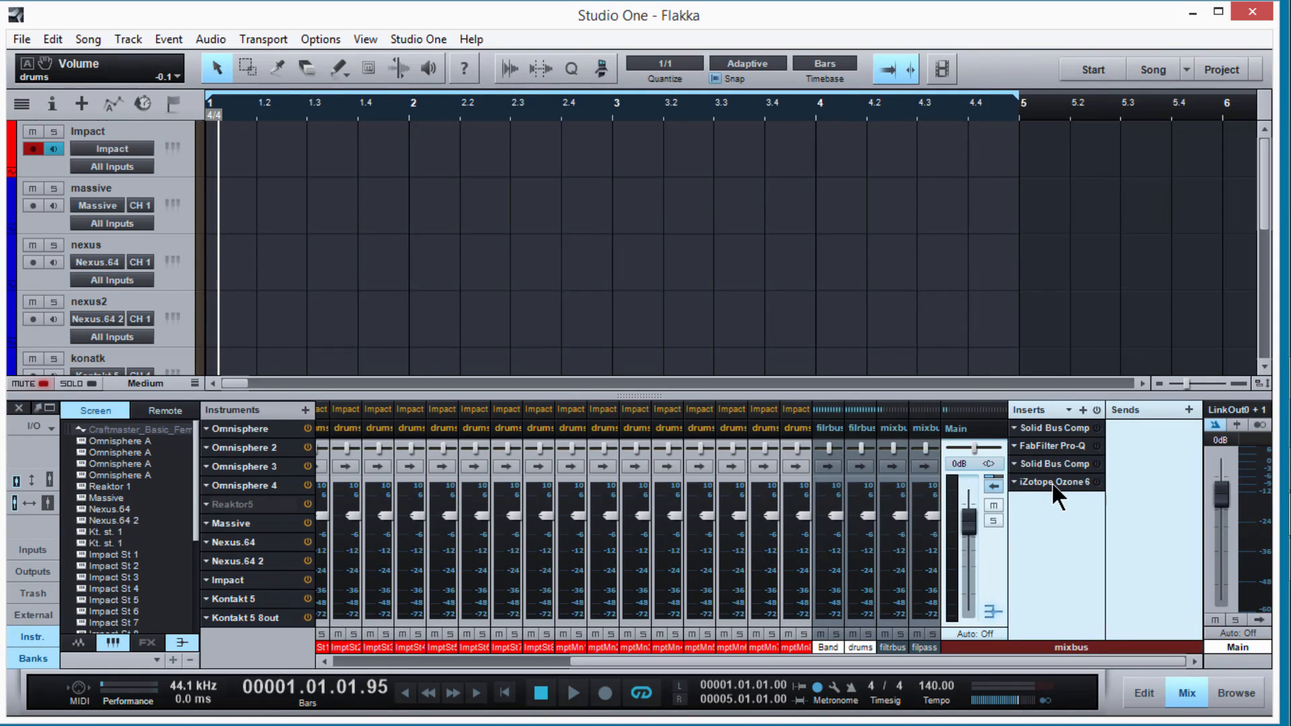
{"action": "left_click", "coordinate": [994, 481]}
{"action": "left_click_drag", "start_coordinate": [1150, 658], "coordinate": [1176, 652]}
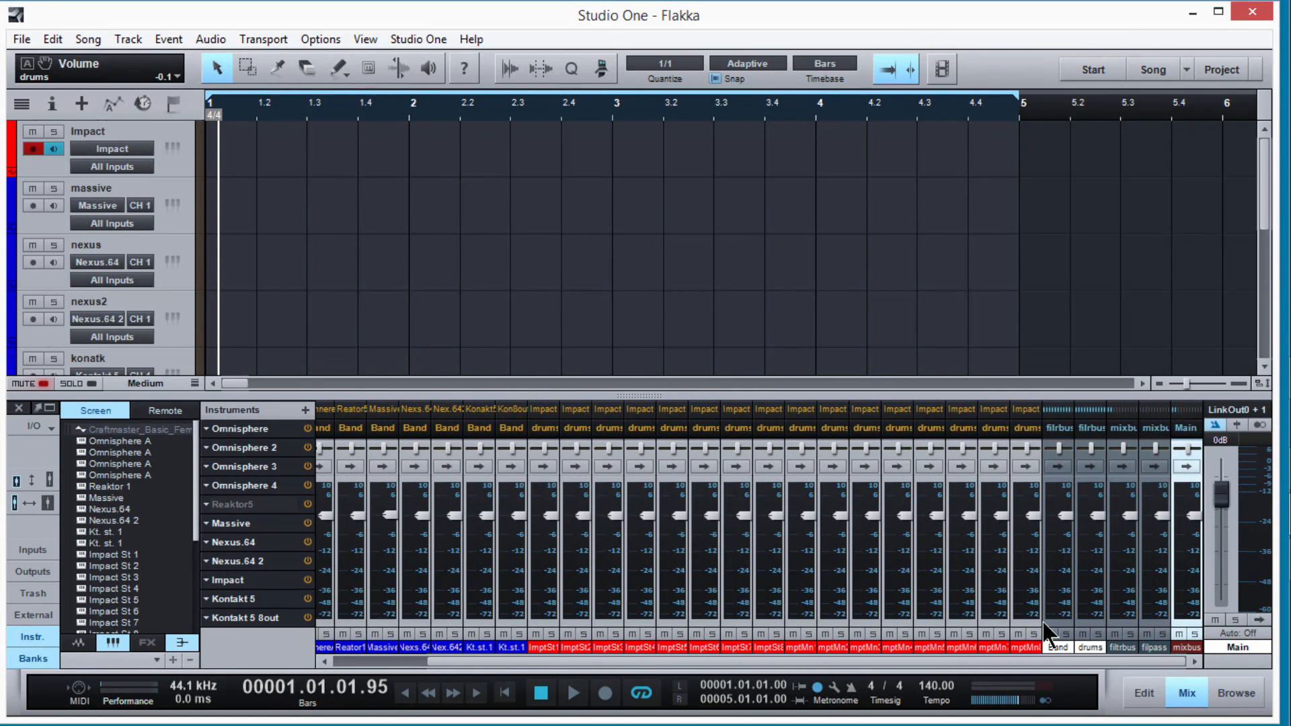
Step: Add two FX channels between the last Impact channel and the Band bus
{"action": "right_click", "coordinate": [1023, 623]}
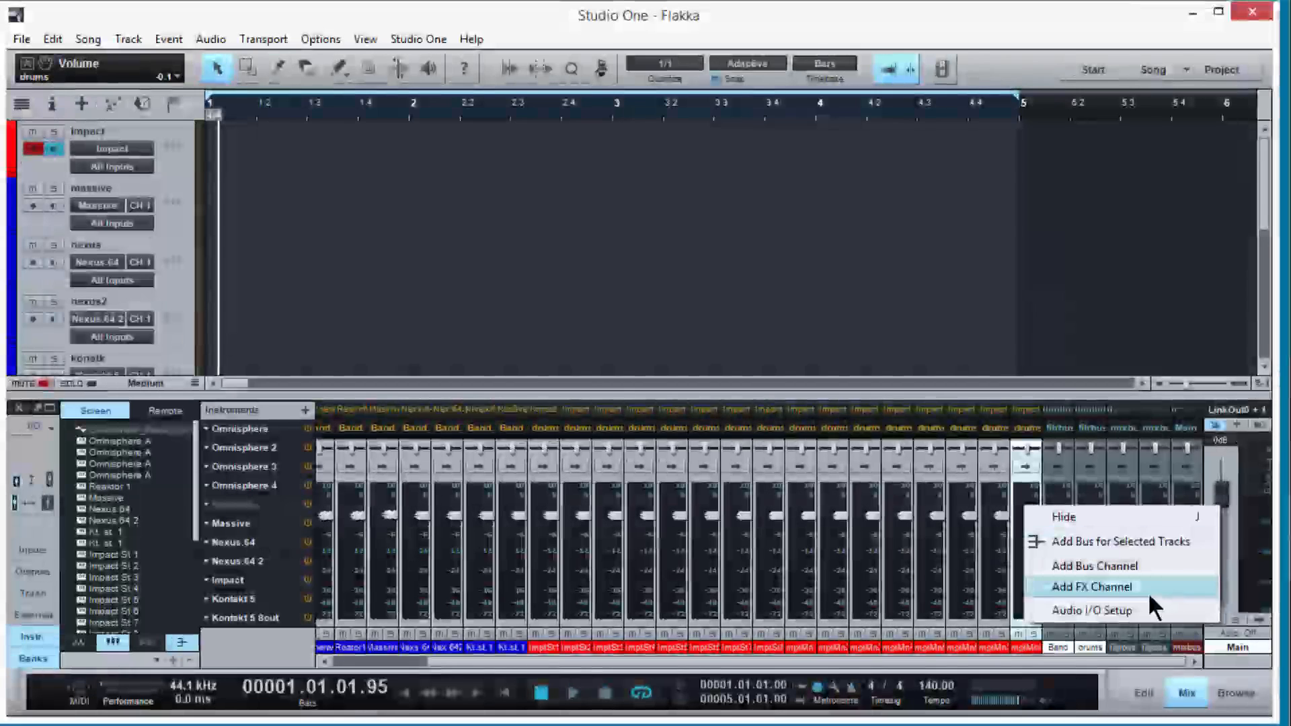
{"action": "left_click", "coordinate": [1147, 591]}
{"action": "right_click", "coordinate": [1082, 622]}
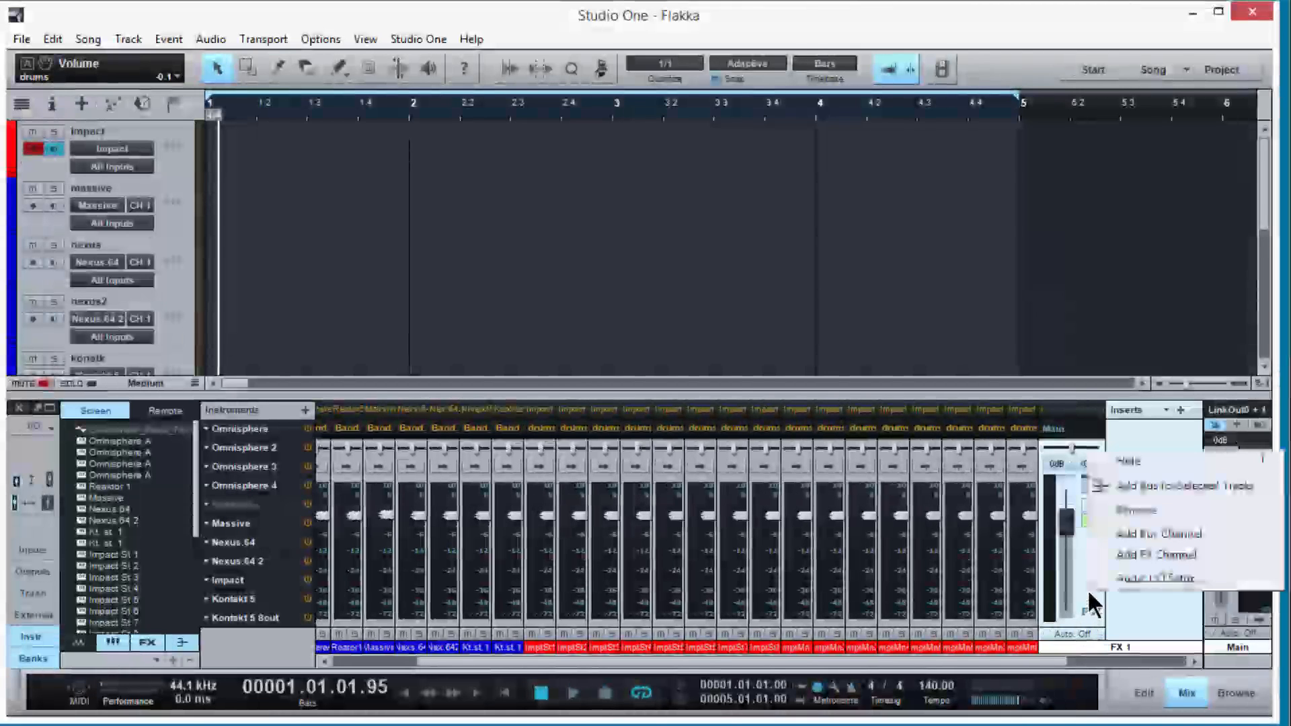
{"action": "left_click", "coordinate": [1112, 559]}
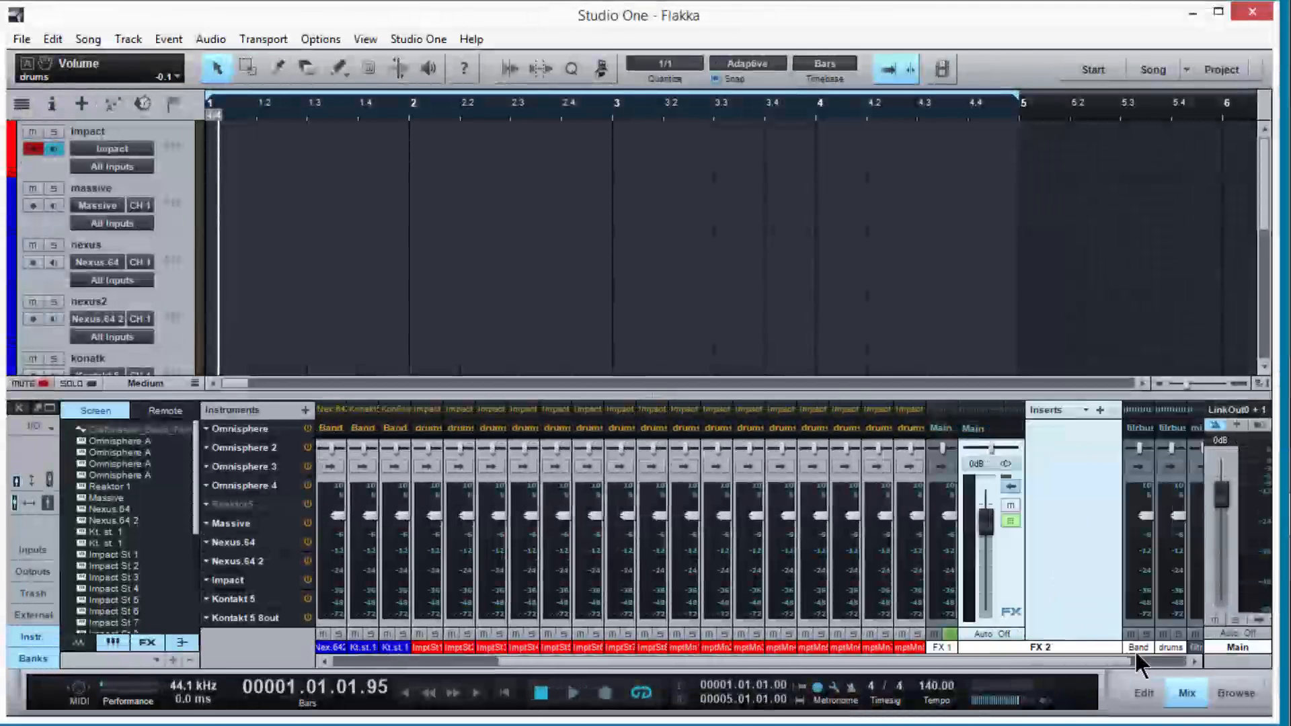
Step: Add two more FX channels beside the existing pair, for a set of four before the Band bus
{"action": "right_click", "coordinate": [937, 573]}
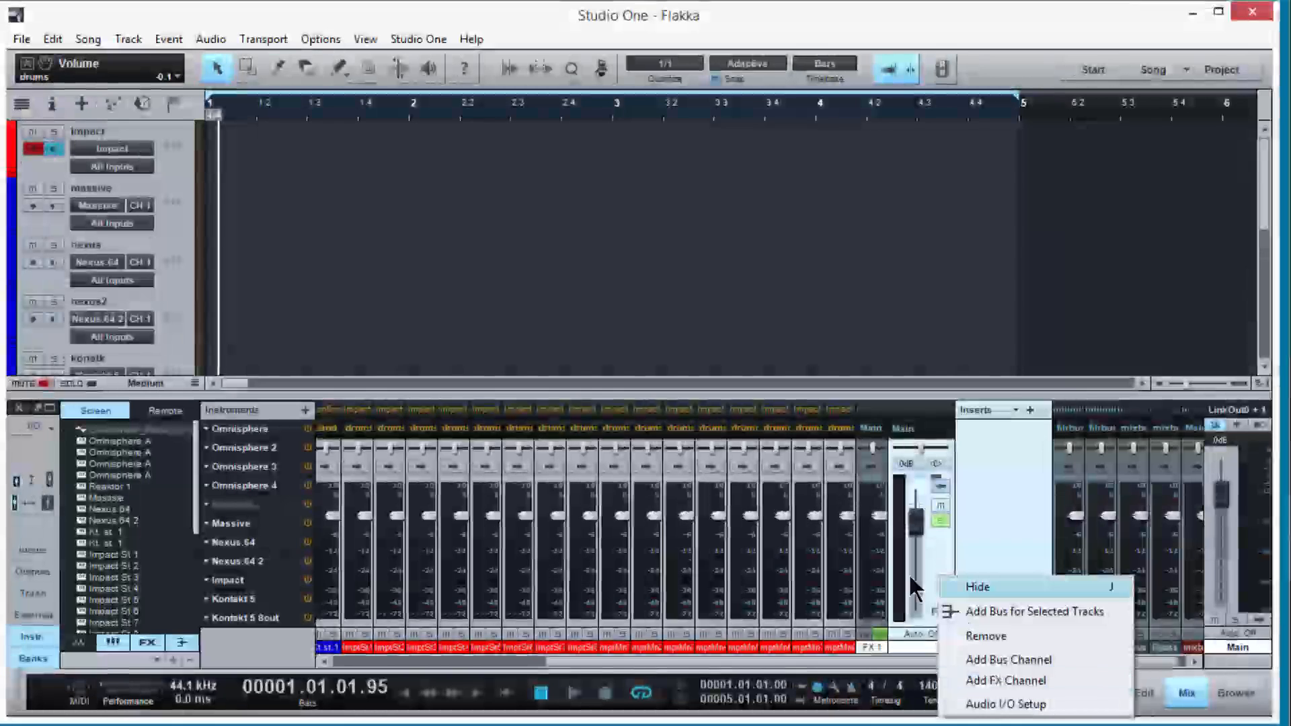
{"action": "right_click", "coordinate": [872, 624]}
{"action": "right_click", "coordinate": [849, 623]}
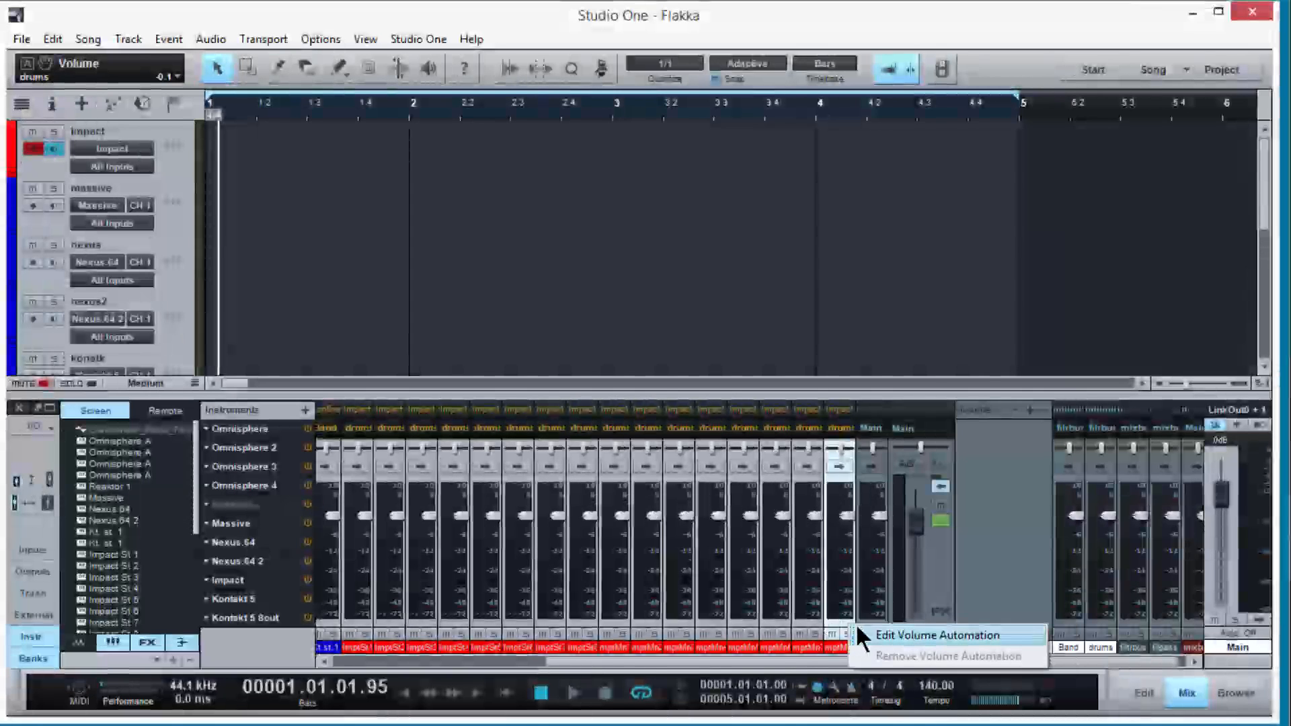
{"action": "right_click", "coordinate": [873, 599]}
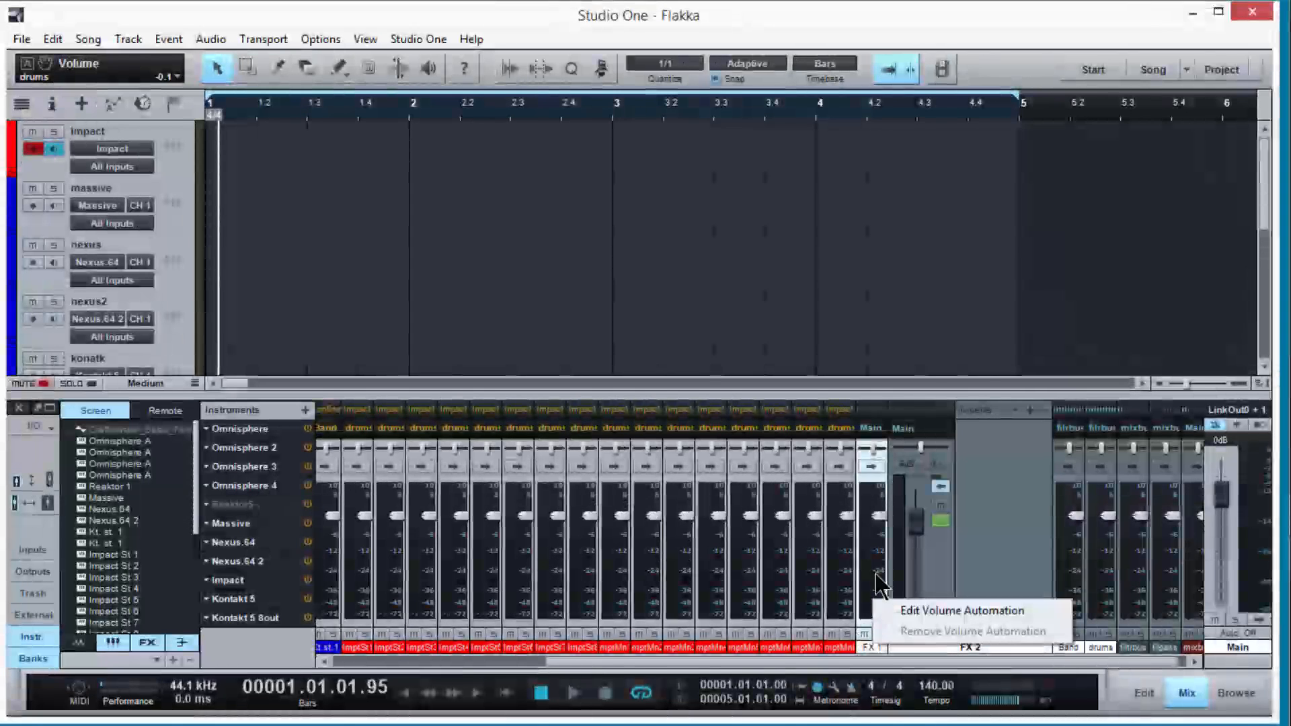
{"action": "right_click", "coordinate": [894, 476]}
{"action": "right_click", "coordinate": [964, 613]}
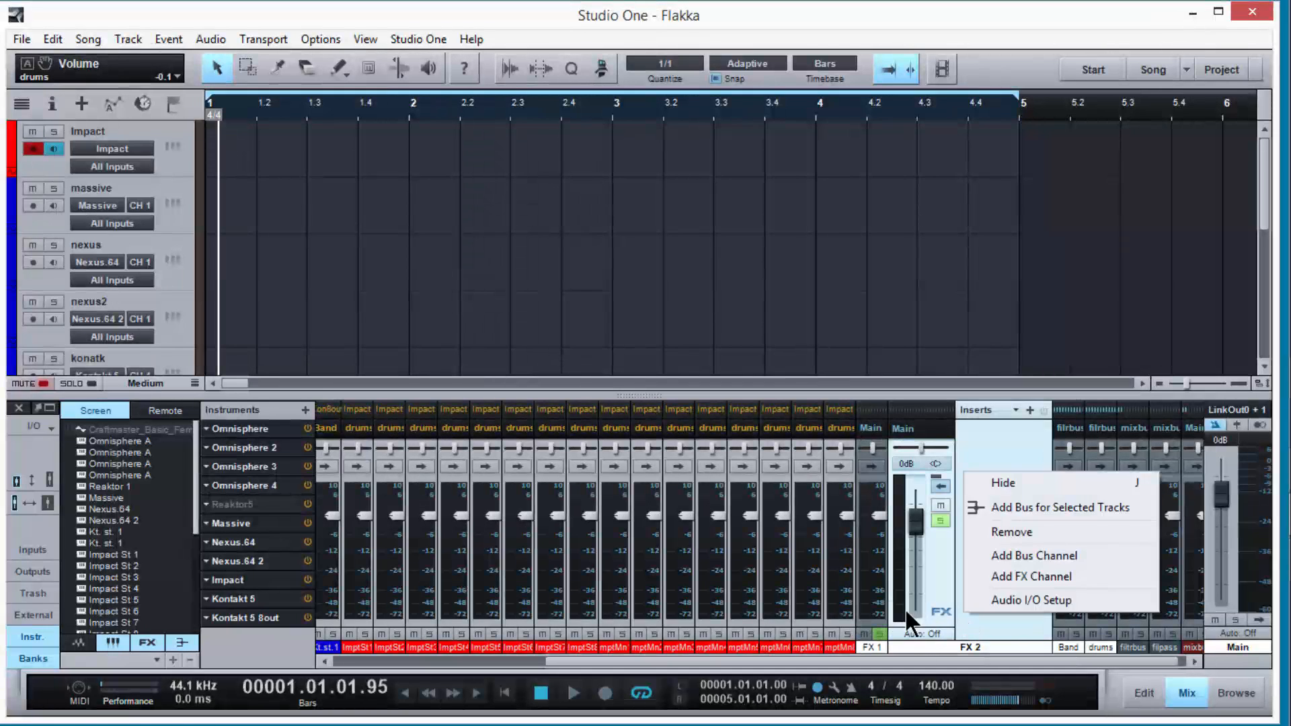
{"action": "left_click", "coordinate": [1051, 575]}
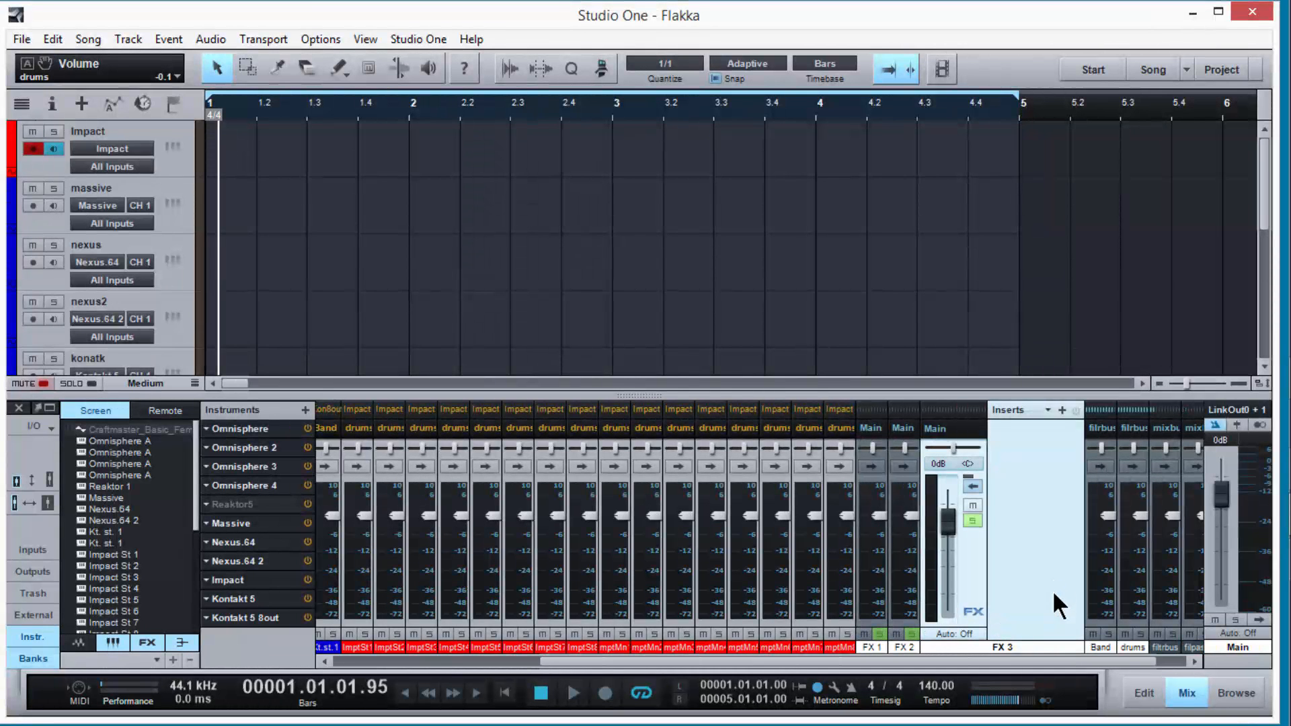
{"action": "right_click", "coordinate": [993, 585]}
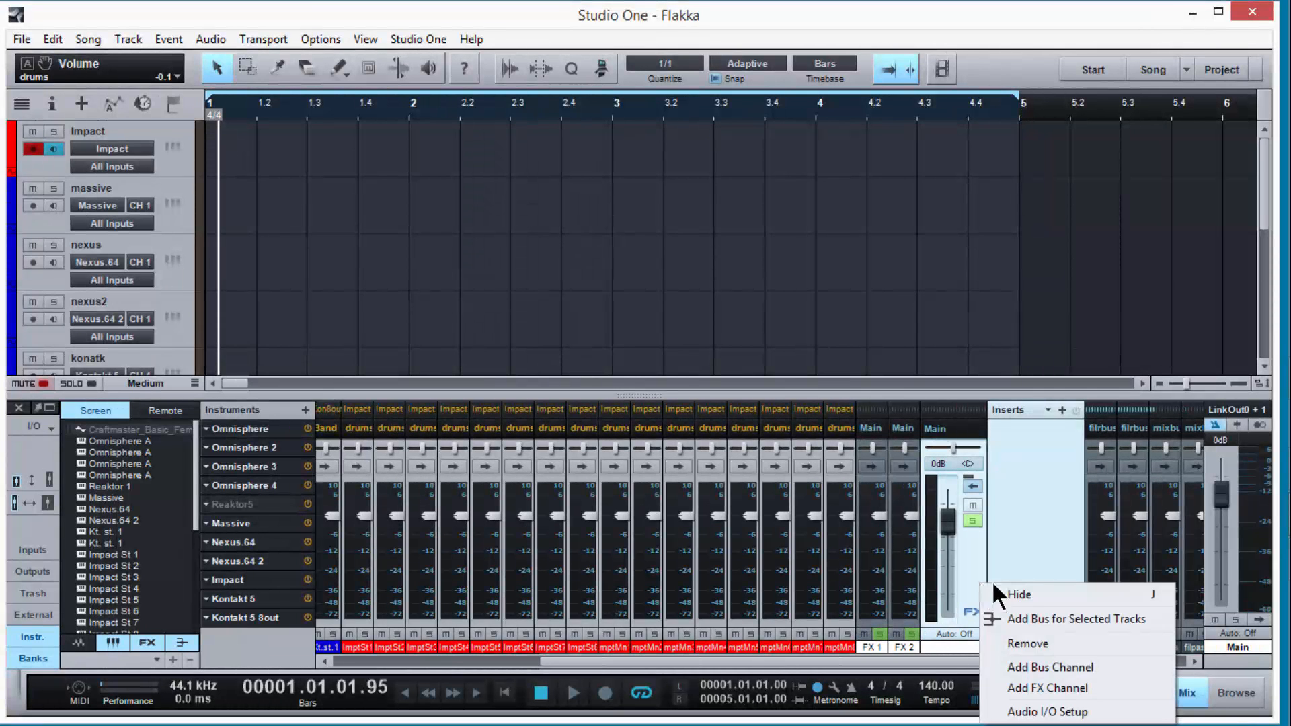
{"action": "left_click", "coordinate": [1076, 686]}
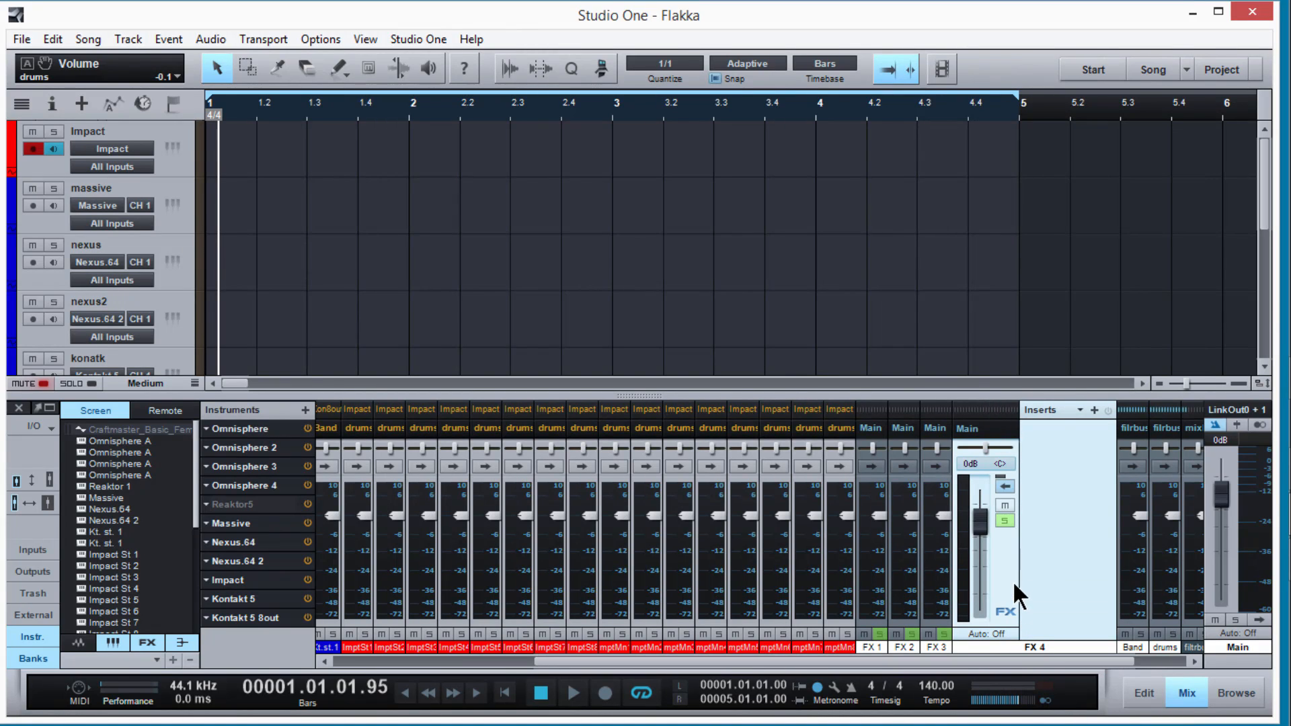
Step: Collapse the newest FX channel and rename the four FX channels room, drum, echo and ping pong
{"action": "left_click", "coordinate": [1003, 485]}
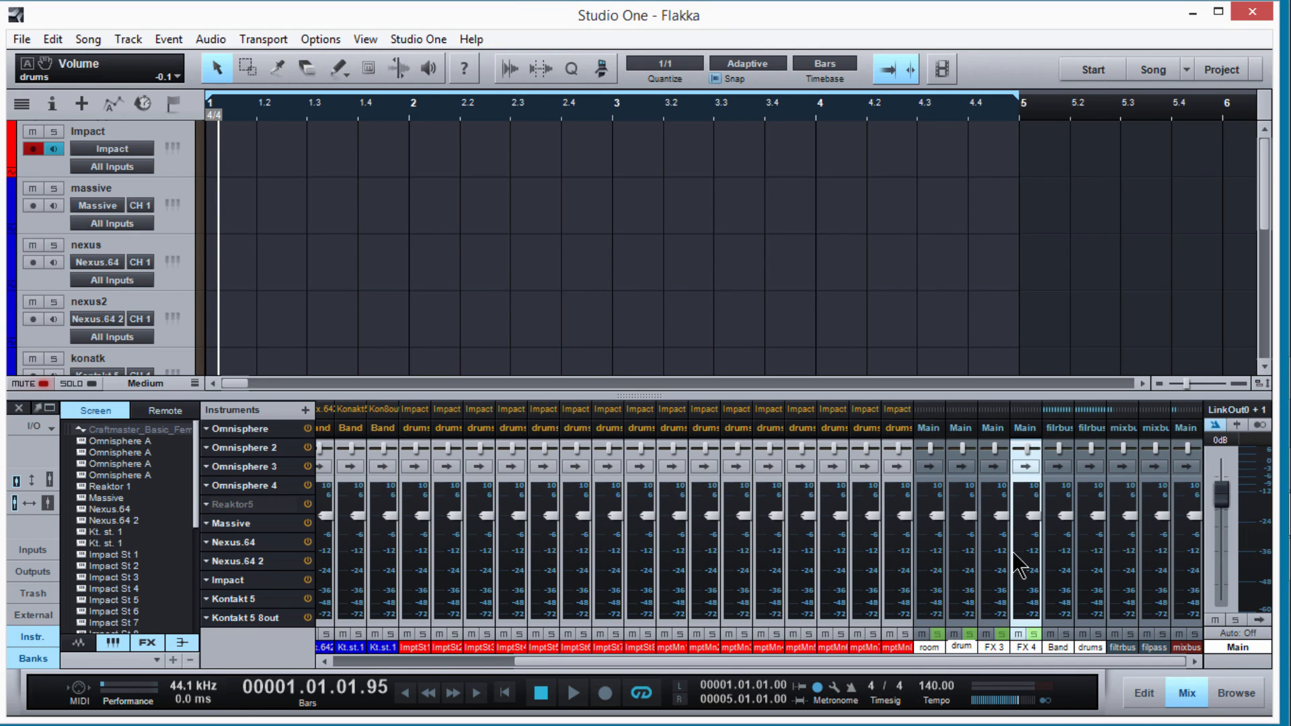
{"action": "left_click", "coordinate": [997, 627]}
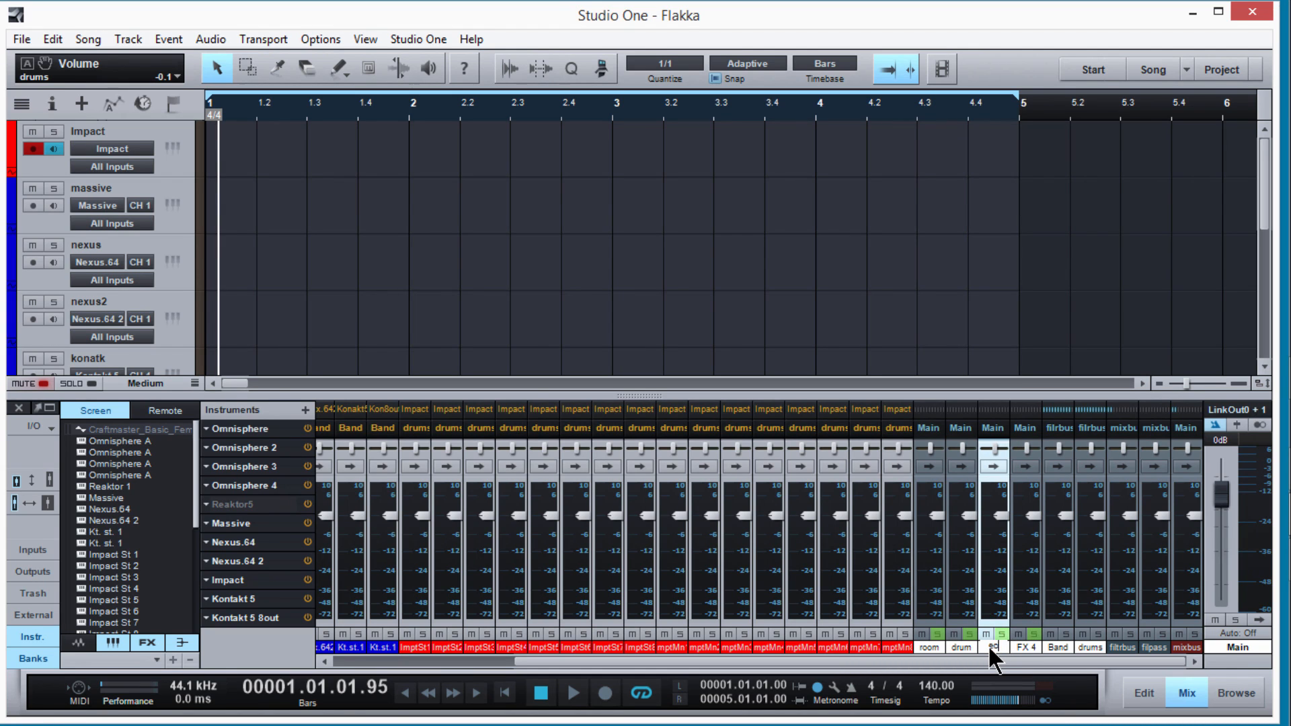
{"action": "key", "text": "Return"}
{"action": "left_click", "coordinate": [1030, 644]}
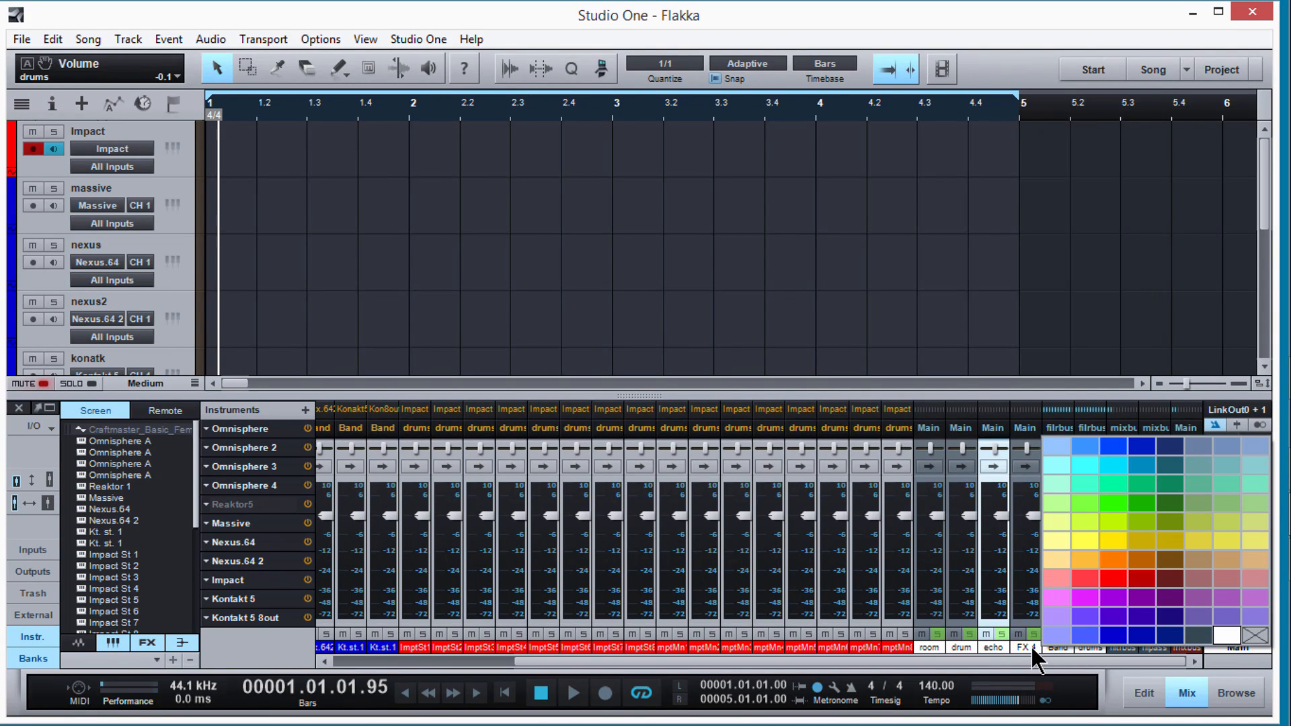
{"action": "double_click", "coordinate": [1030, 642]}
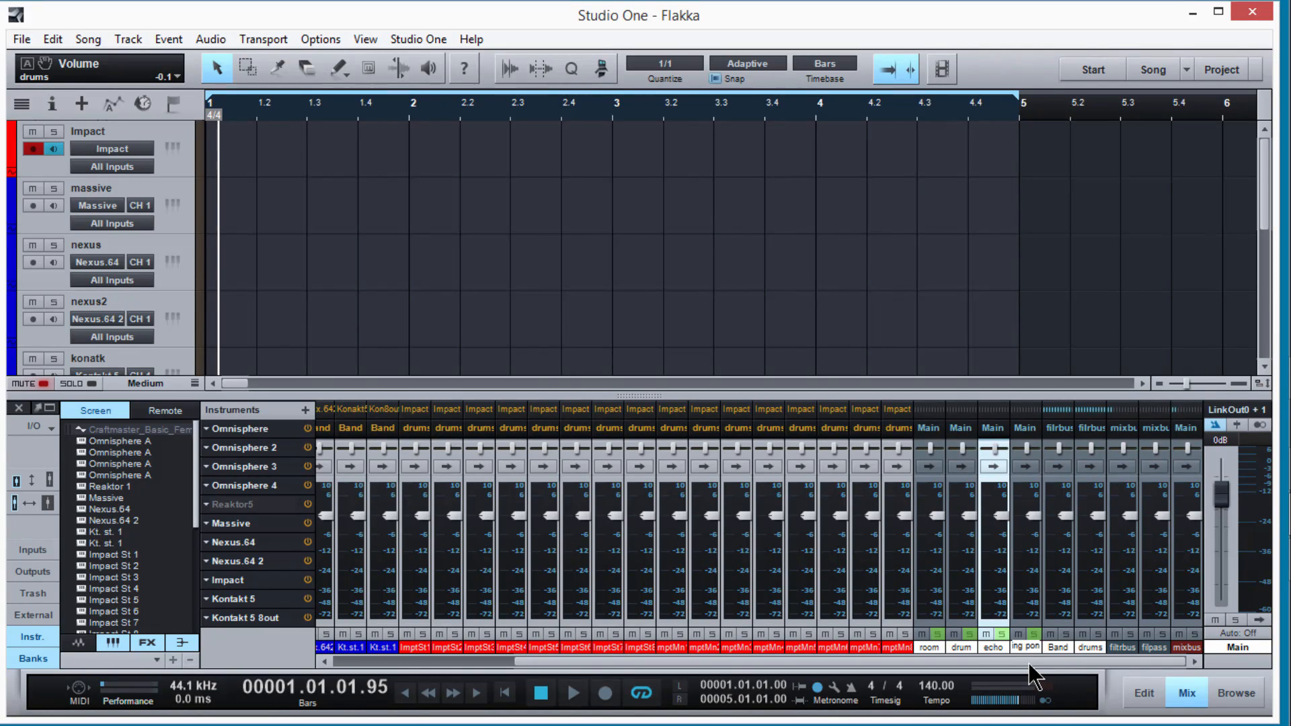
{"action": "left_click", "coordinate": [1029, 626]}
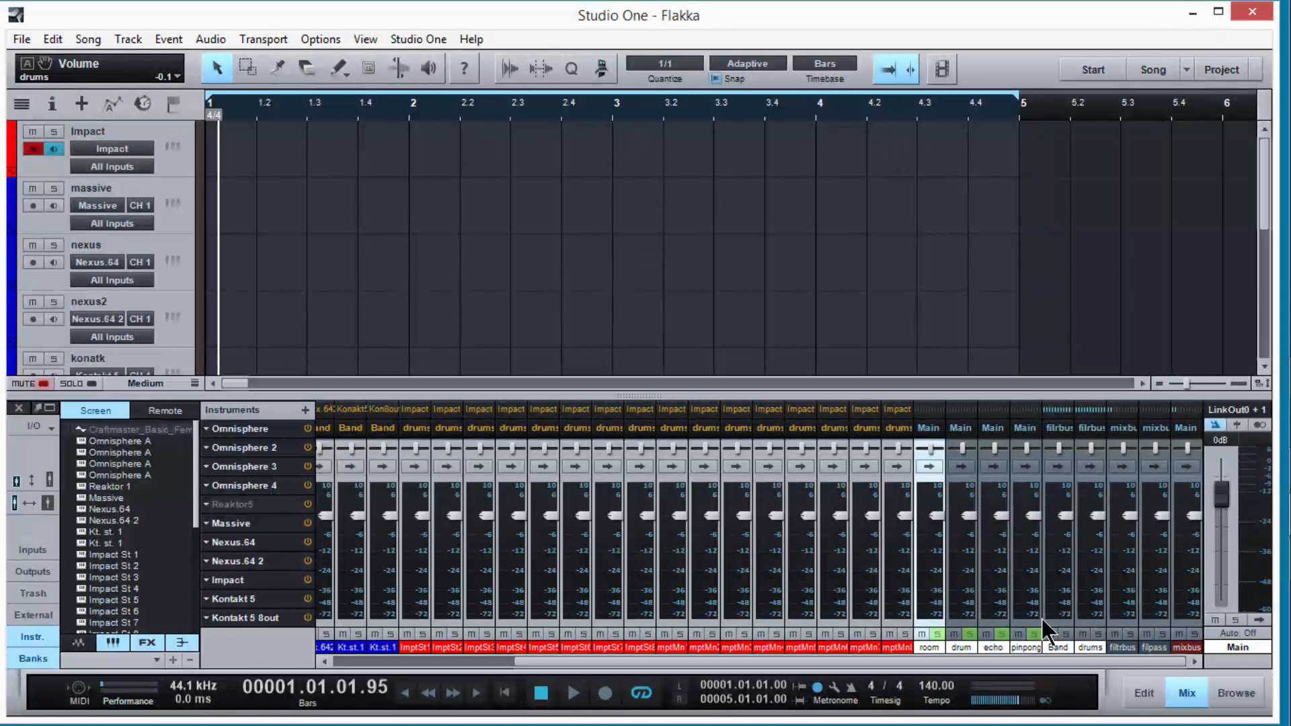
Step: Expand the ping pong channel and insert a Beat Delay effect on it
{"action": "left_click", "coordinate": [1025, 466]}
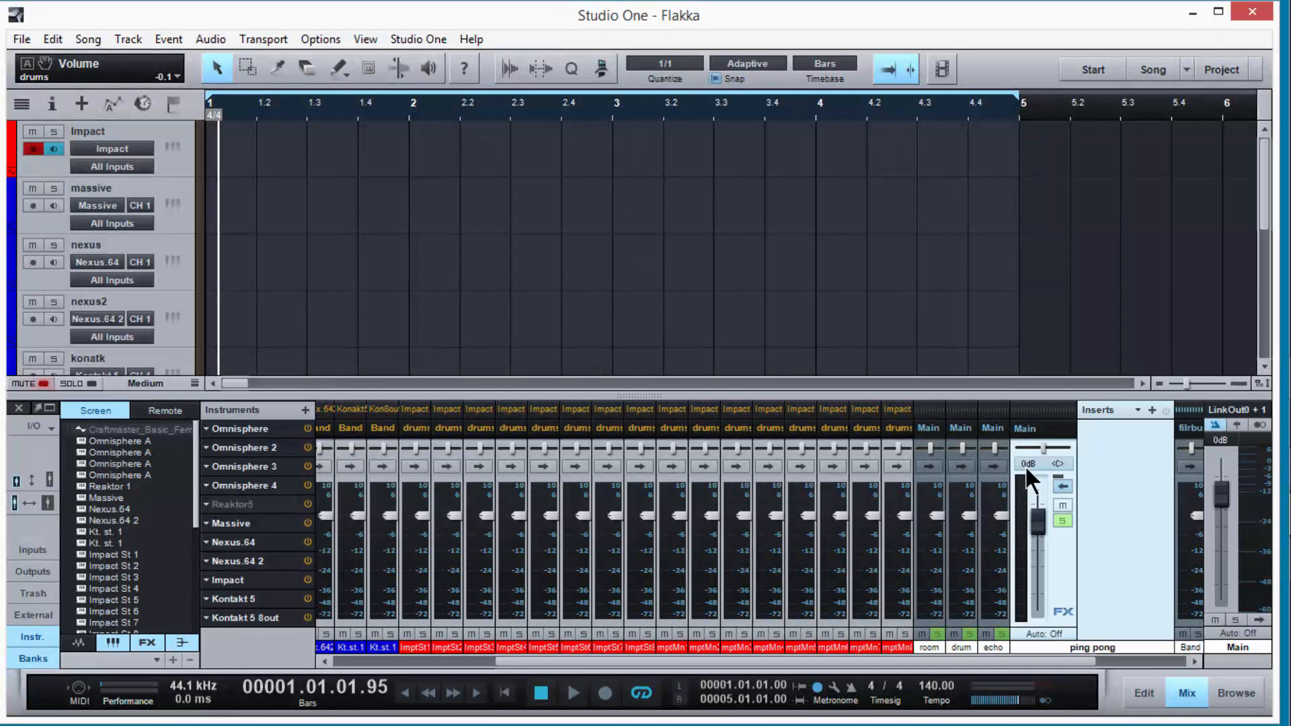
{"action": "left_click", "coordinate": [1151, 411]}
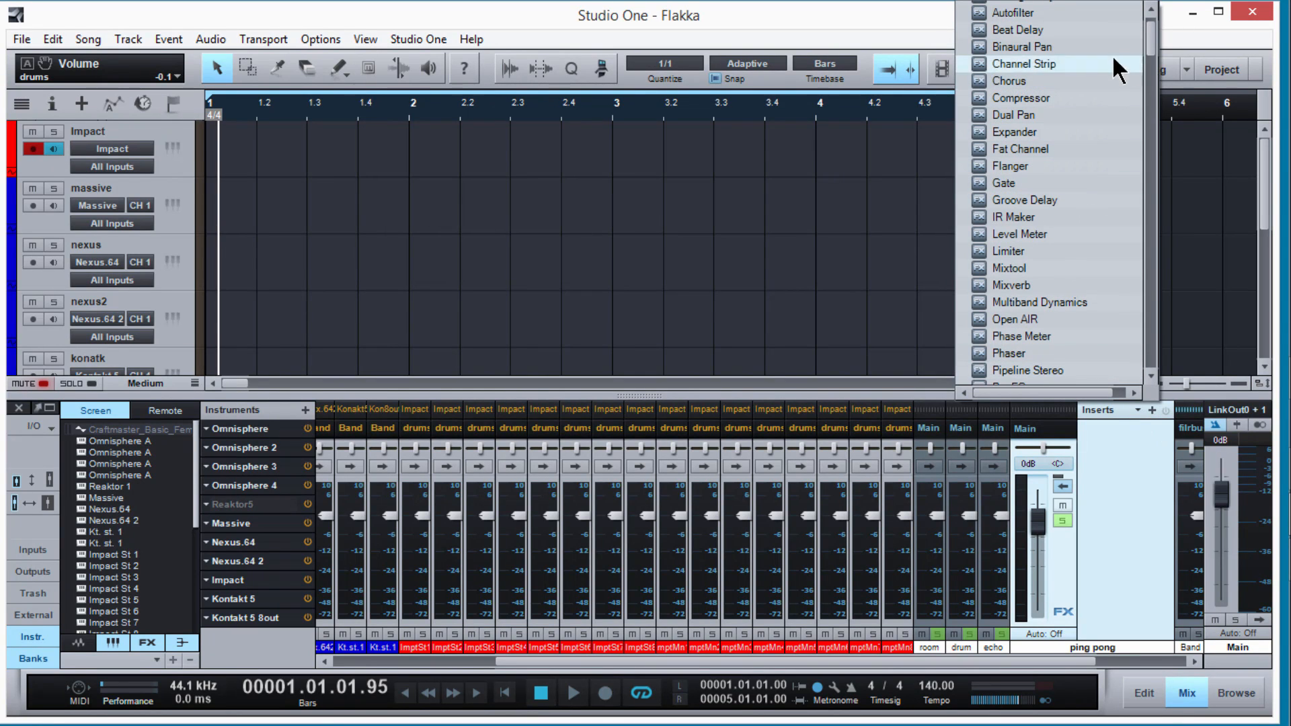
{"action": "left_click_drag", "start_coordinate": [1151, 46], "coordinate": [1153, 22]}
{"action": "left_click", "coordinate": [1079, 64]}
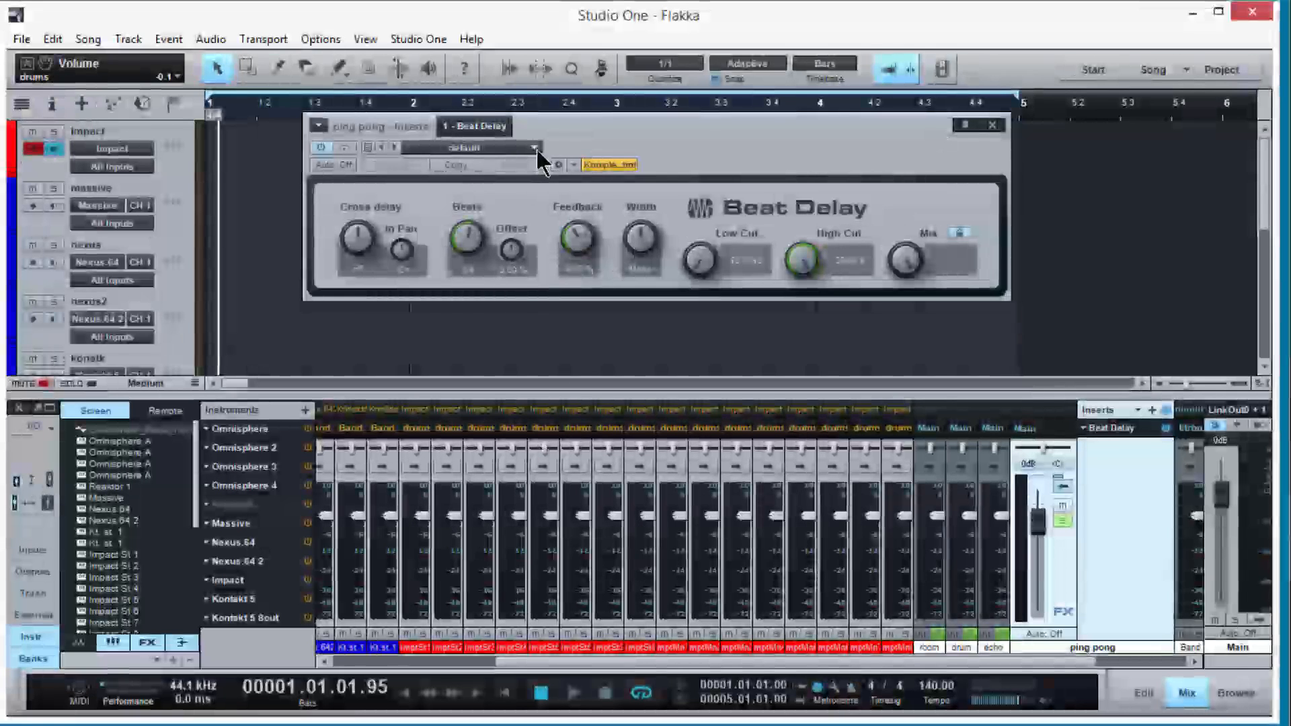
Step: Load the 8th Ping Pong preset in the ping pong channel's Beat Delay, close the plug-in window and collapse the channel
{"action": "left_click", "coordinate": [535, 147]}
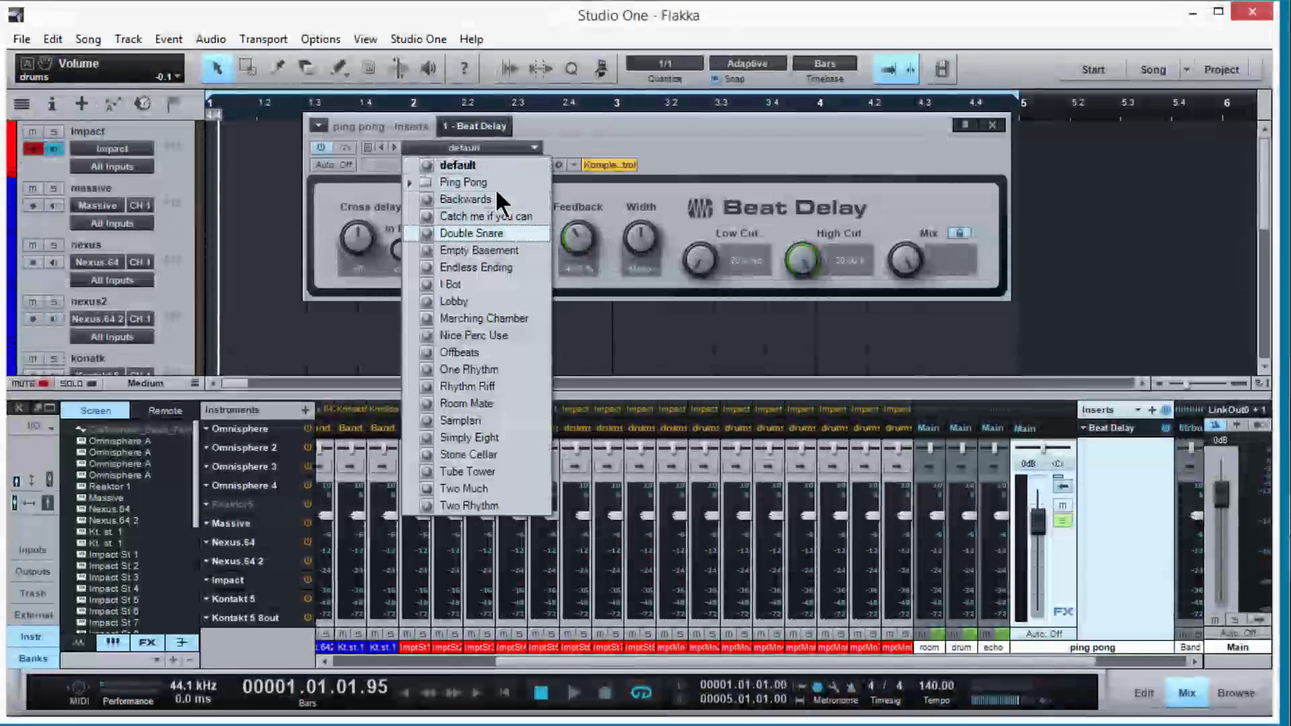
{"action": "left_click", "coordinate": [414, 180]}
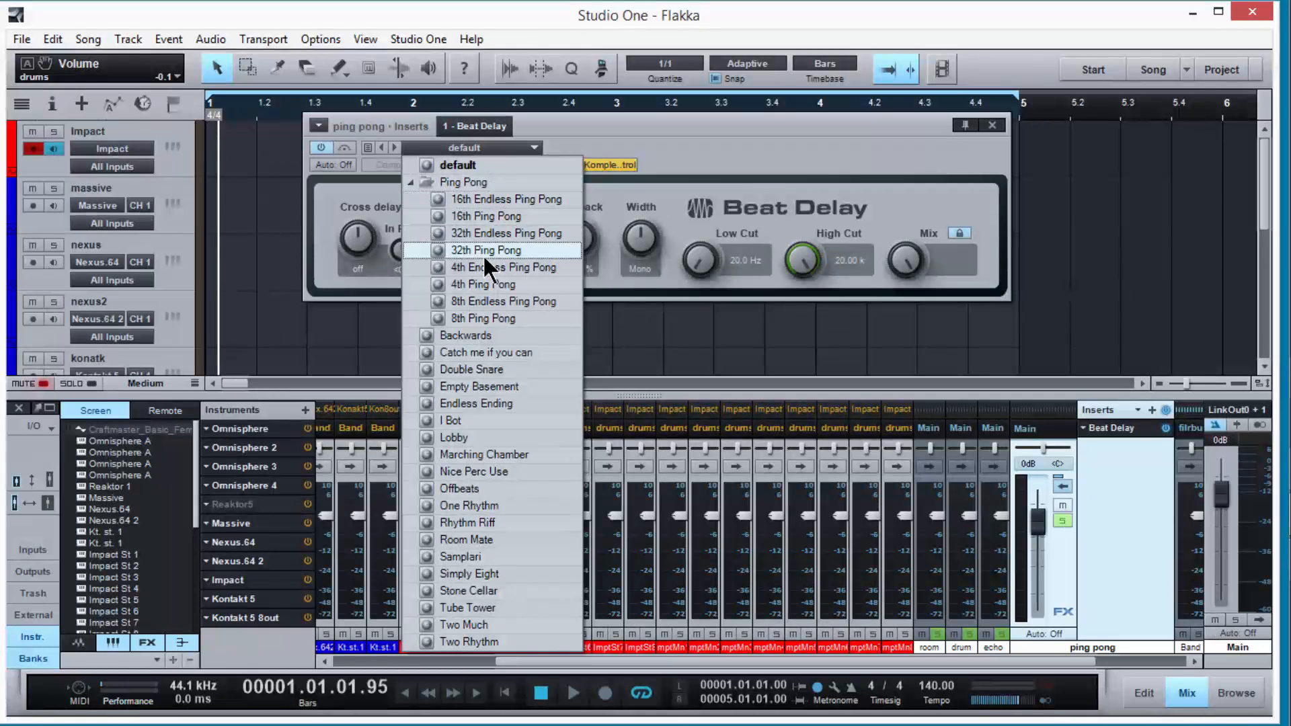
{"action": "left_click", "coordinate": [548, 318]}
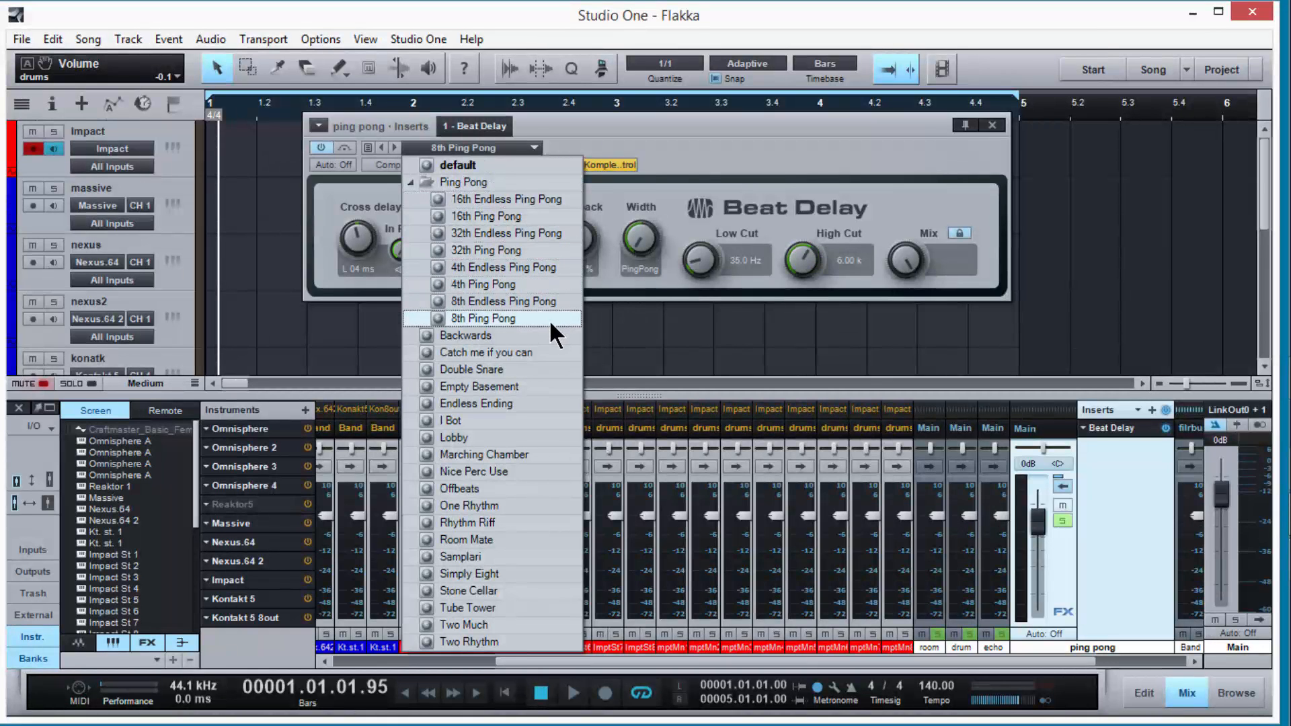
{"action": "left_click", "coordinate": [720, 158]}
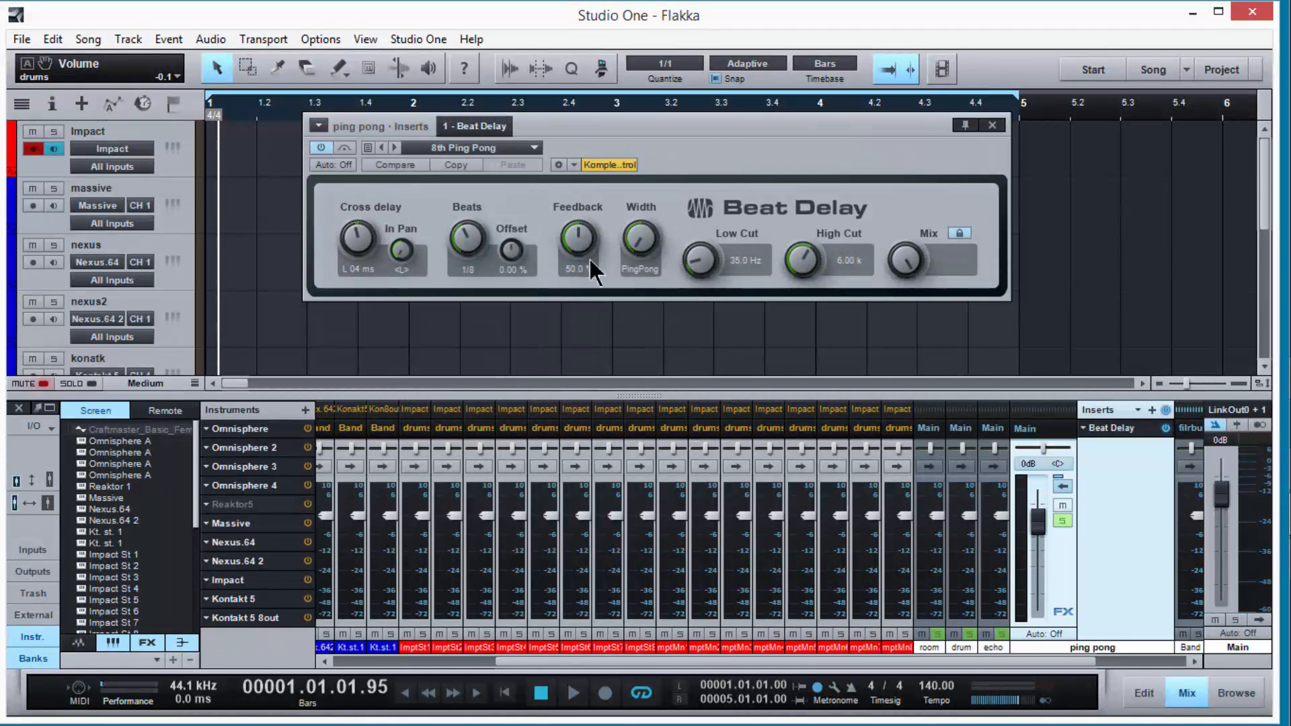
{"action": "left_click", "coordinate": [992, 125]}
{"action": "left_click", "coordinate": [1062, 485]}
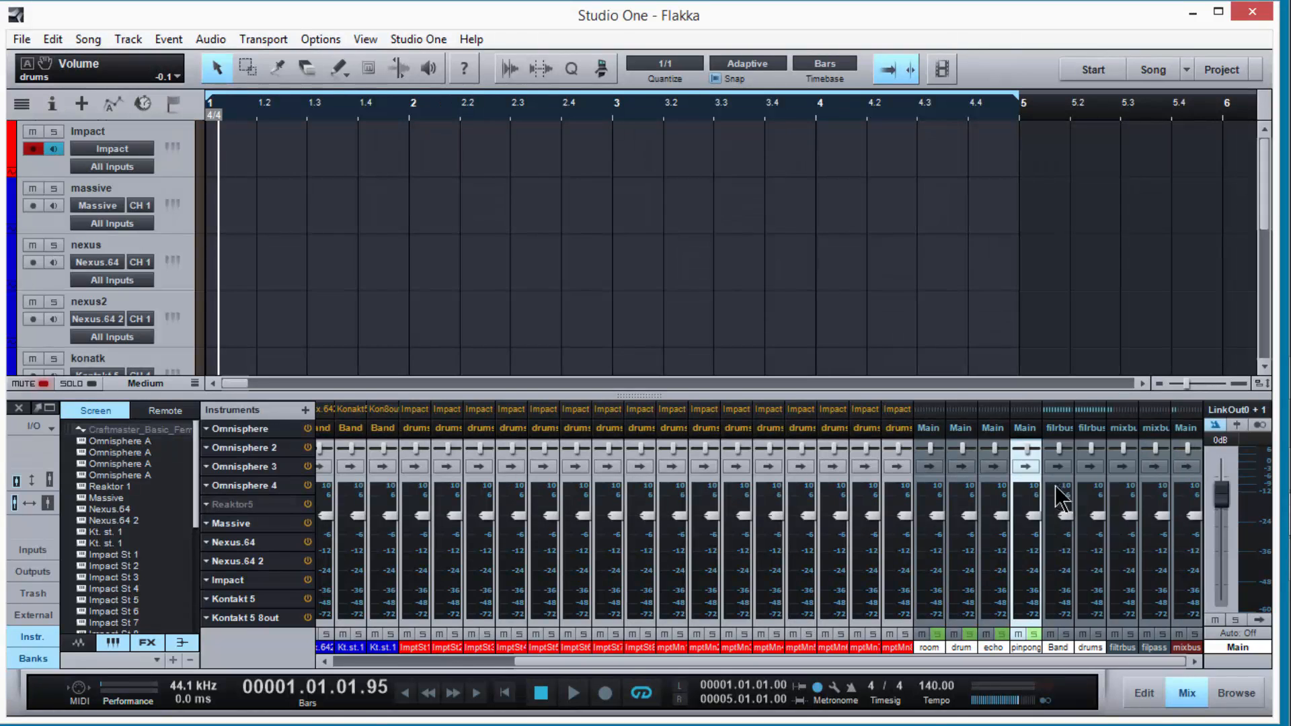
Step: Expand the echo channel, insert a Beat Delay on it and raise its feedback to 51.5%
{"action": "left_click", "coordinate": [998, 470]}
{"action": "left_click", "coordinate": [1106, 410]}
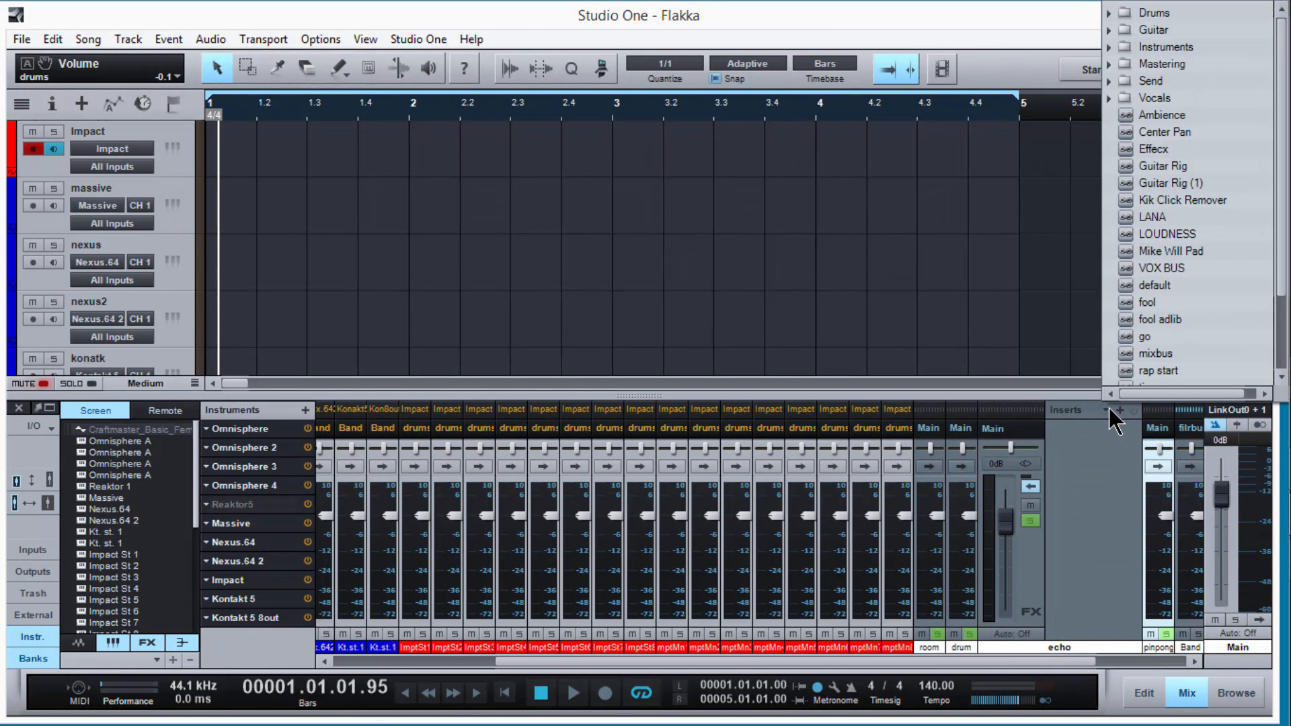
{"action": "left_click", "coordinate": [1120, 410]}
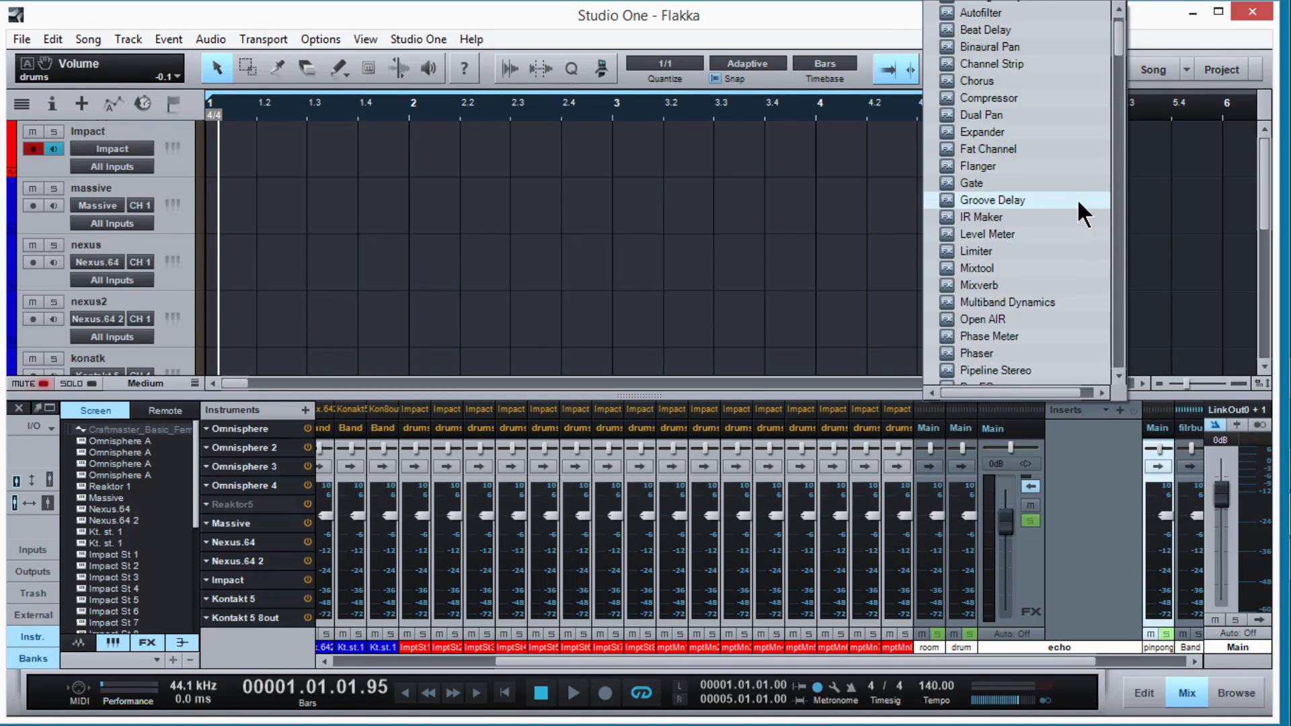
{"action": "left_click", "coordinate": [1011, 31]}
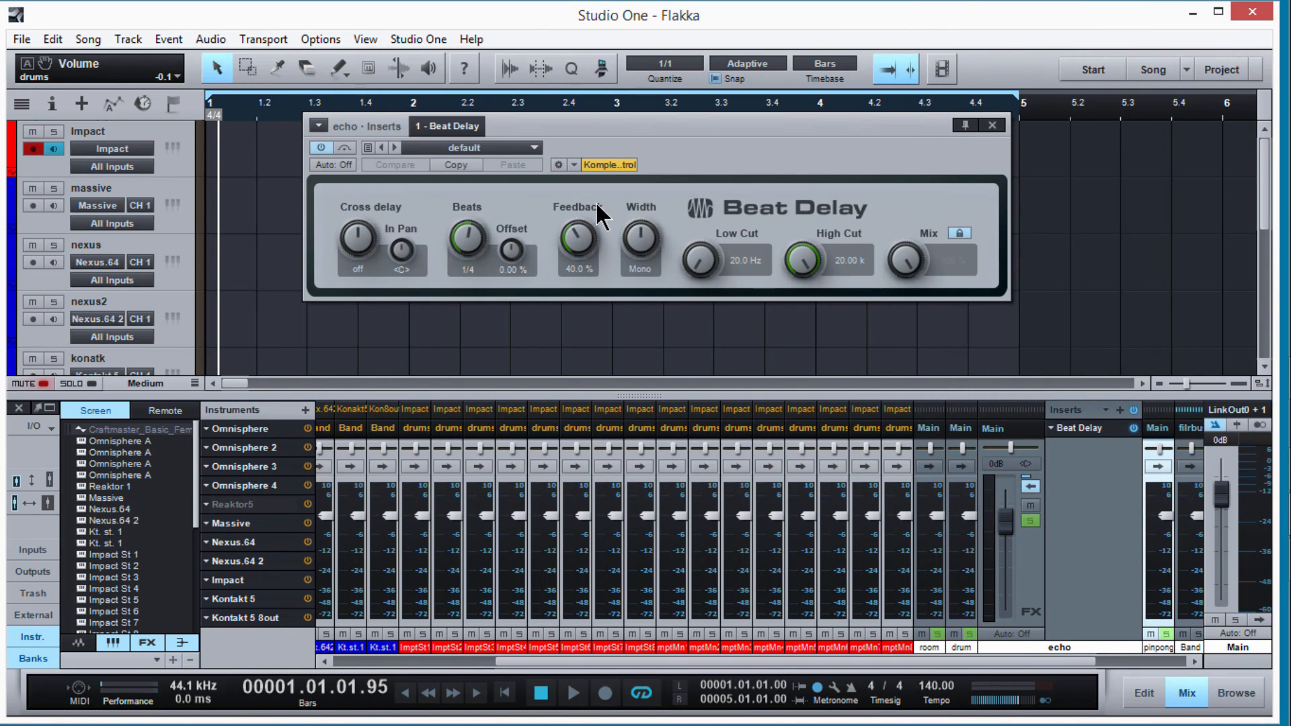
{"action": "left_click_drag", "start_coordinate": [579, 236], "coordinate": [589, 222]}
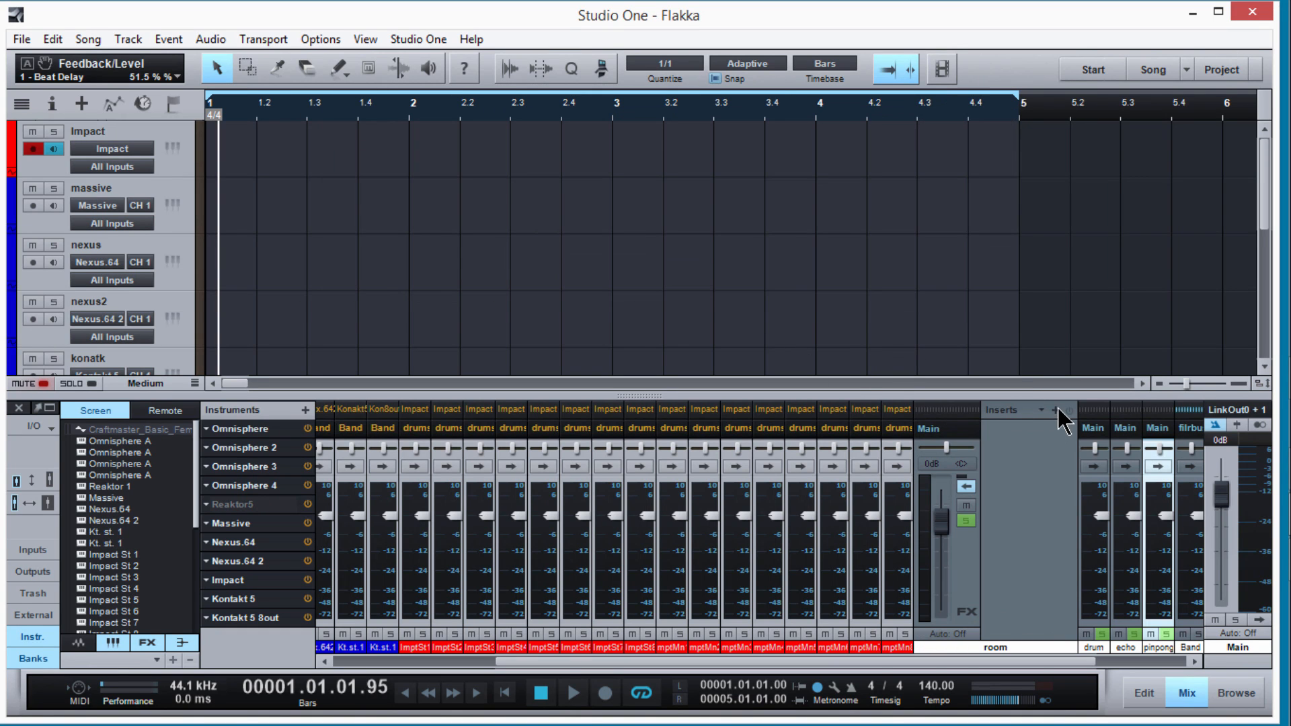
Step: Insert a Room Reverb effect on the room channel
{"action": "left_click", "coordinate": [1057, 409]}
{"action": "scroll", "coordinate": [1161, 332], "scroll_direction": "down", "scroll_amount": 12}
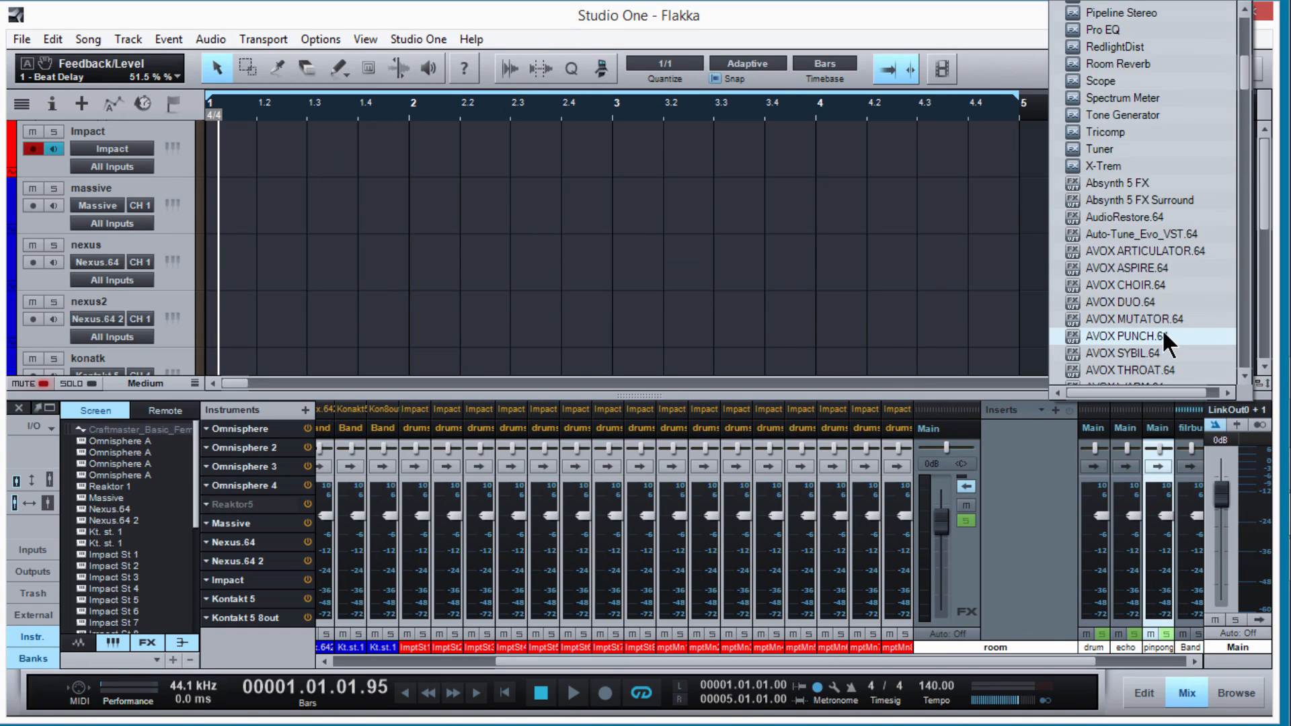
{"action": "scroll", "coordinate": [1162, 333], "scroll_direction": "up", "scroll_amount": 6}
{"action": "scroll", "coordinate": [1164, 336], "scroll_direction": "up", "scroll_amount": 7}
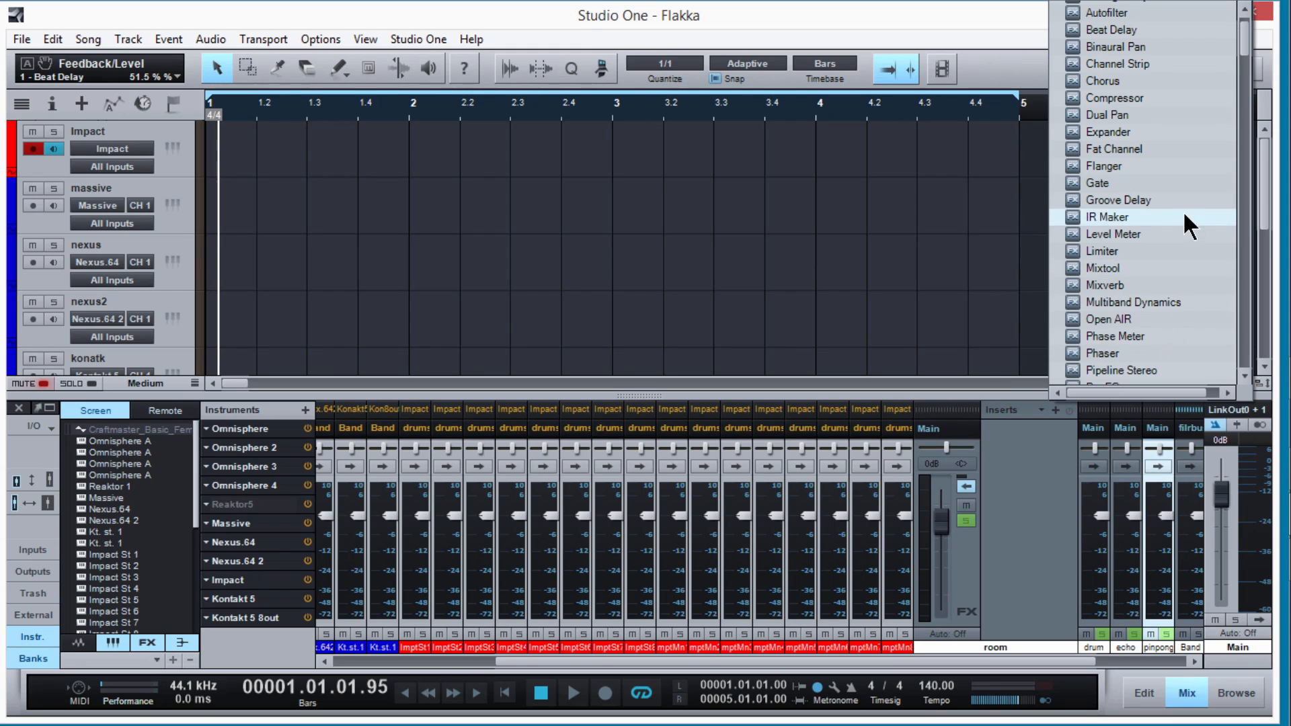
{"action": "scroll", "coordinate": [1184, 183], "scroll_direction": "up", "scroll_amount": 1}
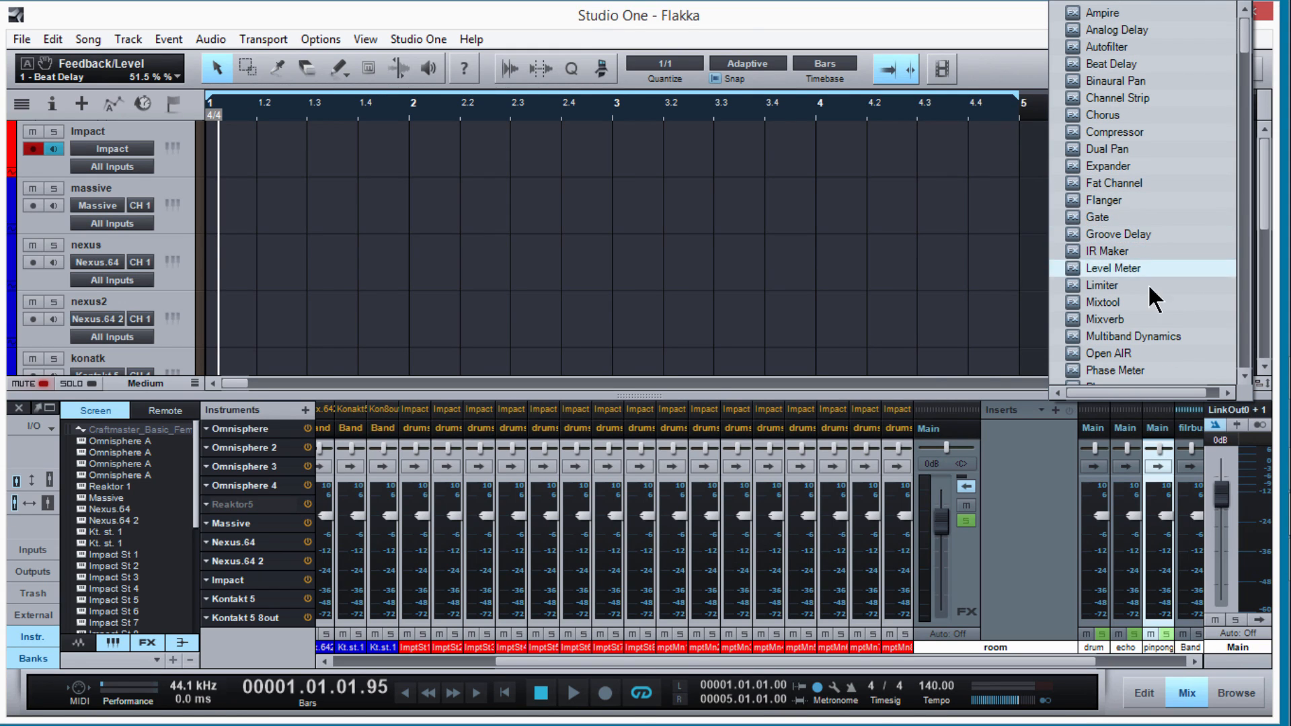
{"action": "scroll", "coordinate": [1147, 301], "scroll_direction": "down", "scroll_amount": 1}
{"action": "scroll", "coordinate": [1147, 300], "scroll_direction": "down", "scroll_amount": 1}
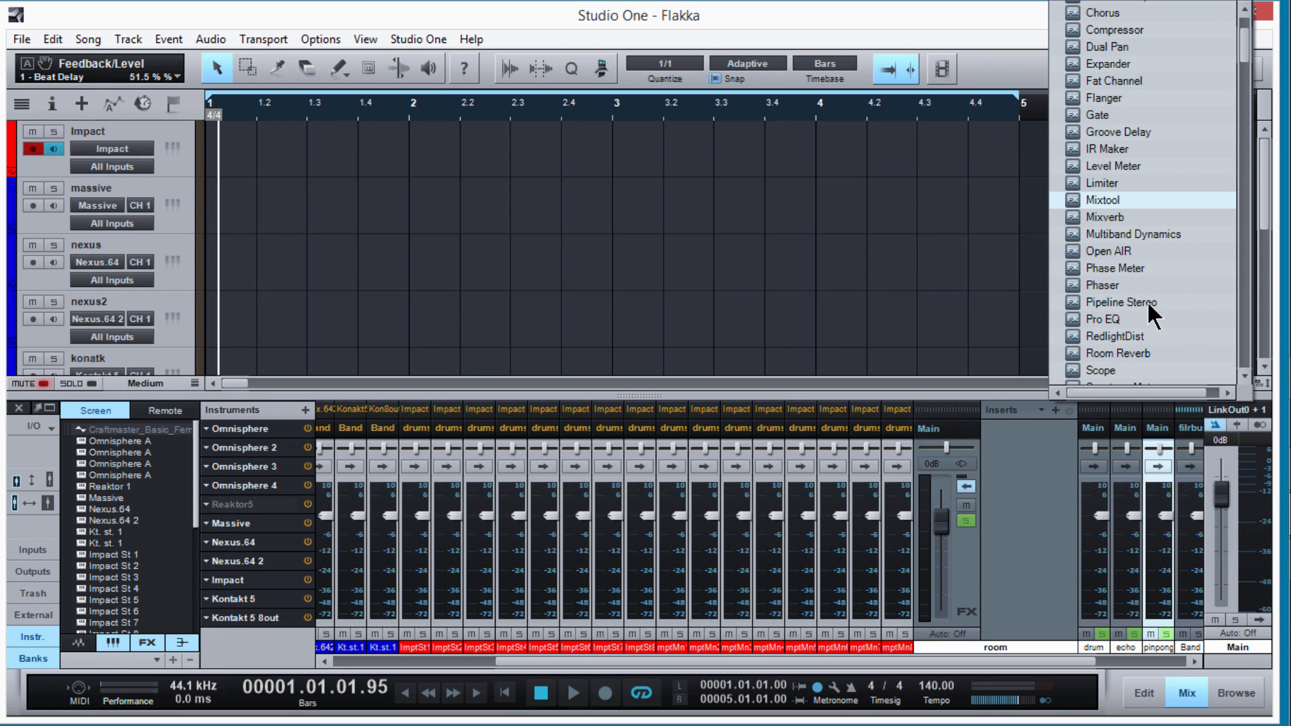
{"action": "scroll", "coordinate": [1148, 289], "scroll_direction": "down", "scroll_amount": 2}
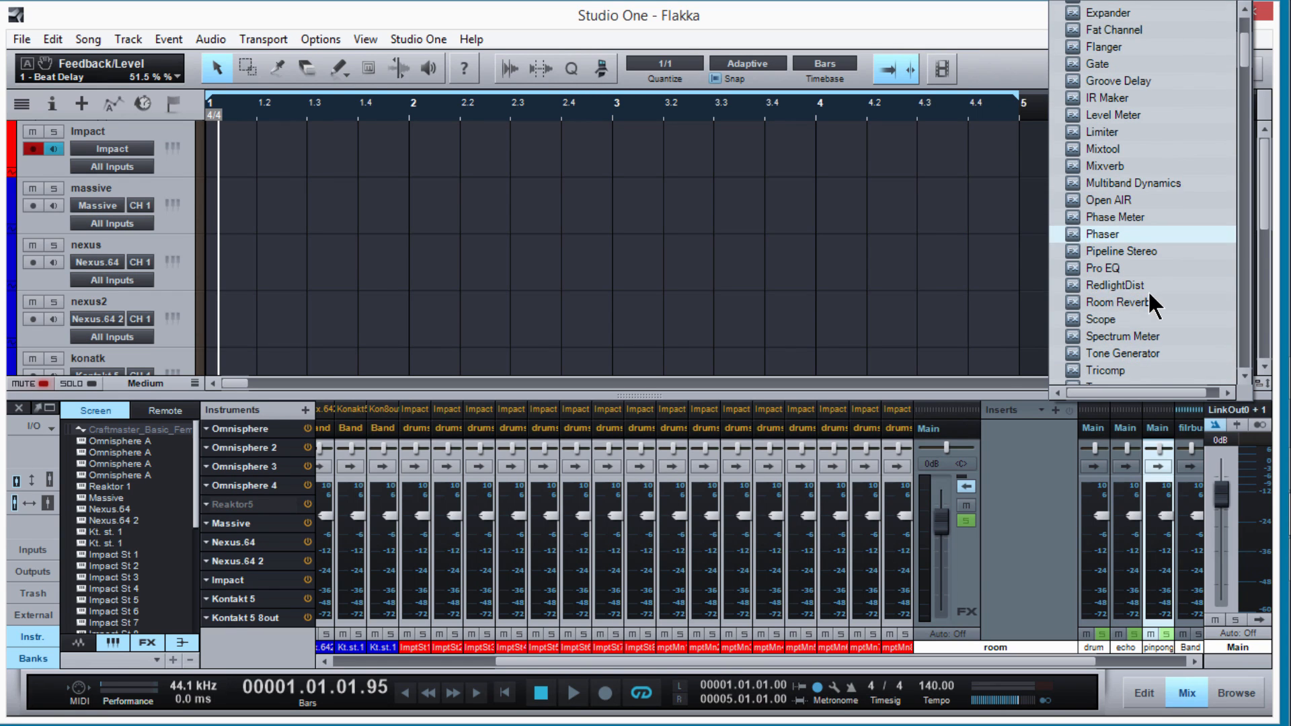
{"action": "scroll", "coordinate": [1147, 305], "scroll_direction": "up", "scroll_amount": 3}
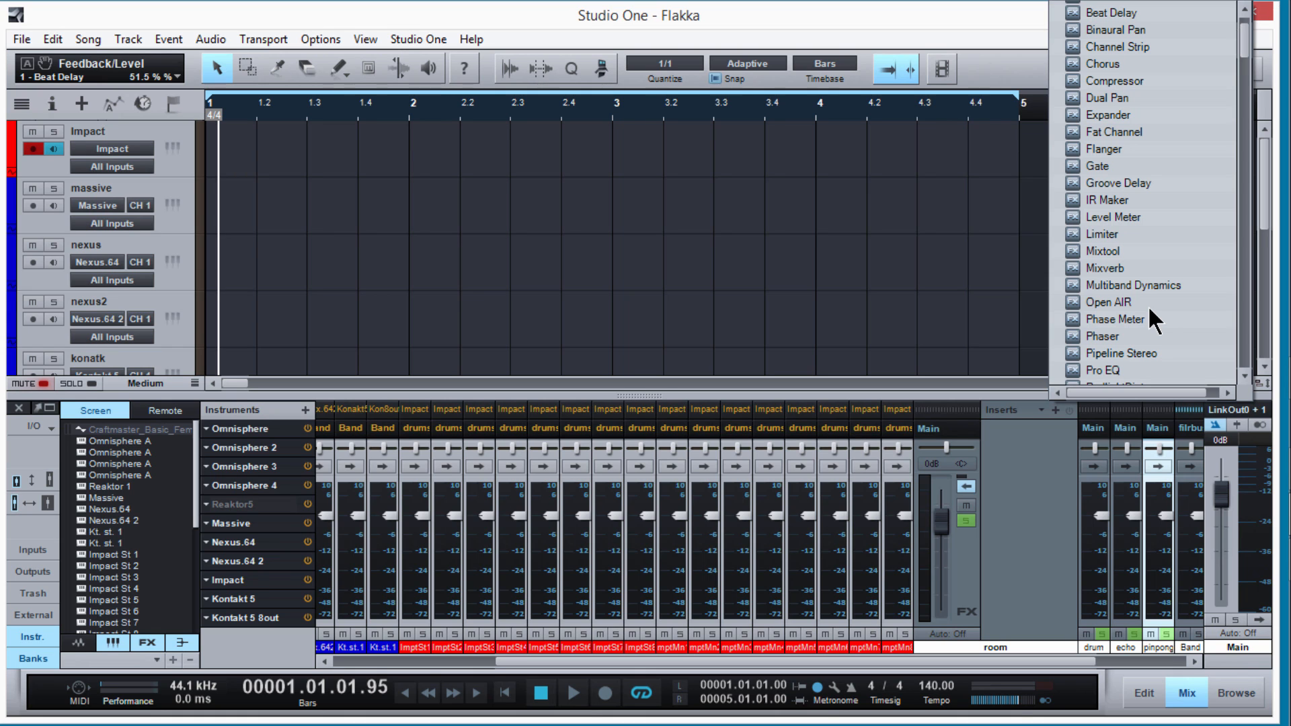
{"action": "scroll", "coordinate": [1147, 305], "scroll_direction": "down", "scroll_amount": 4}
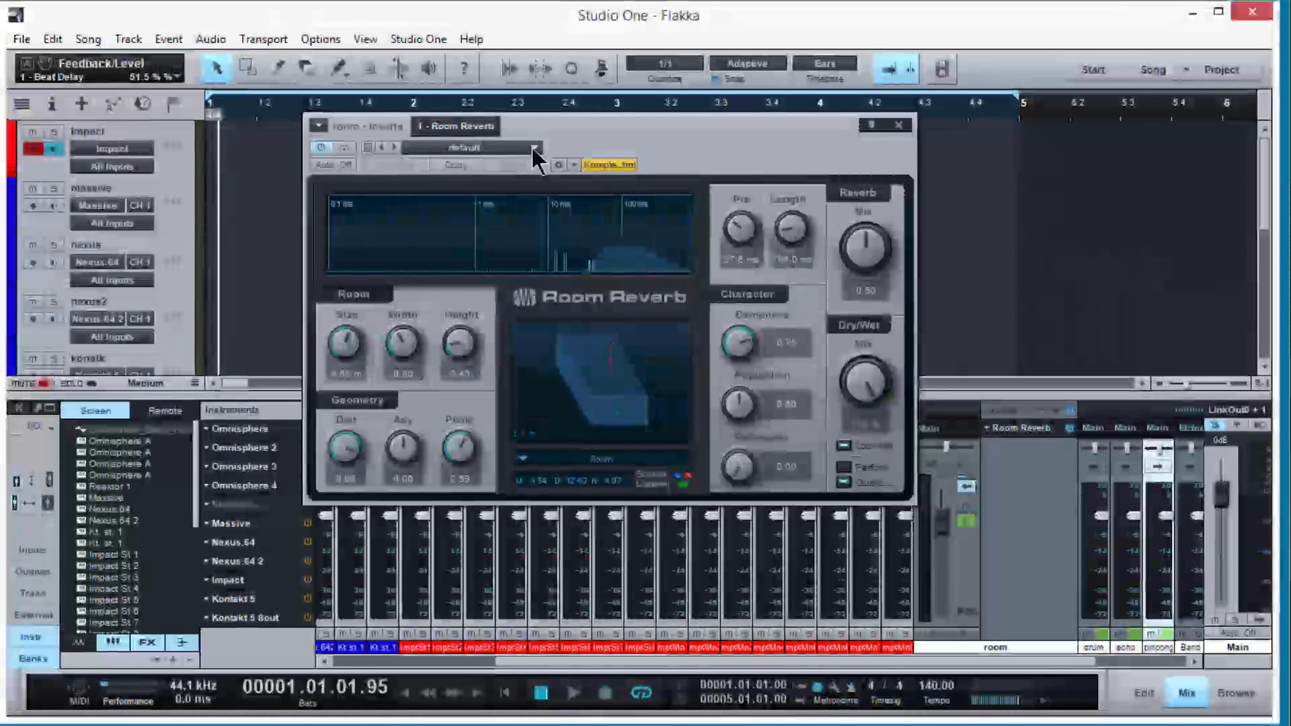
Step: Load the Factory Hall preset in the room channel's Room Reverb, close the plug-in window and collapse the channel
{"action": "left_click", "coordinate": [534, 148]}
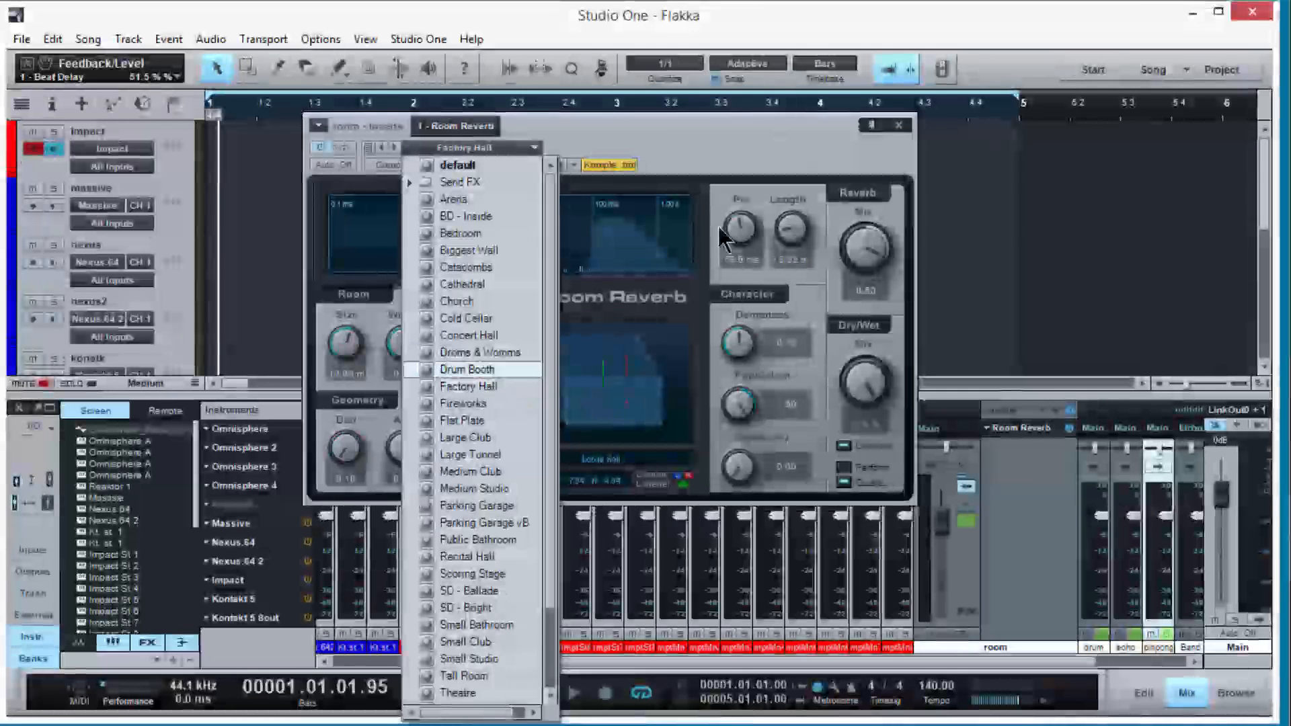
{"action": "left_click", "coordinate": [901, 128]}
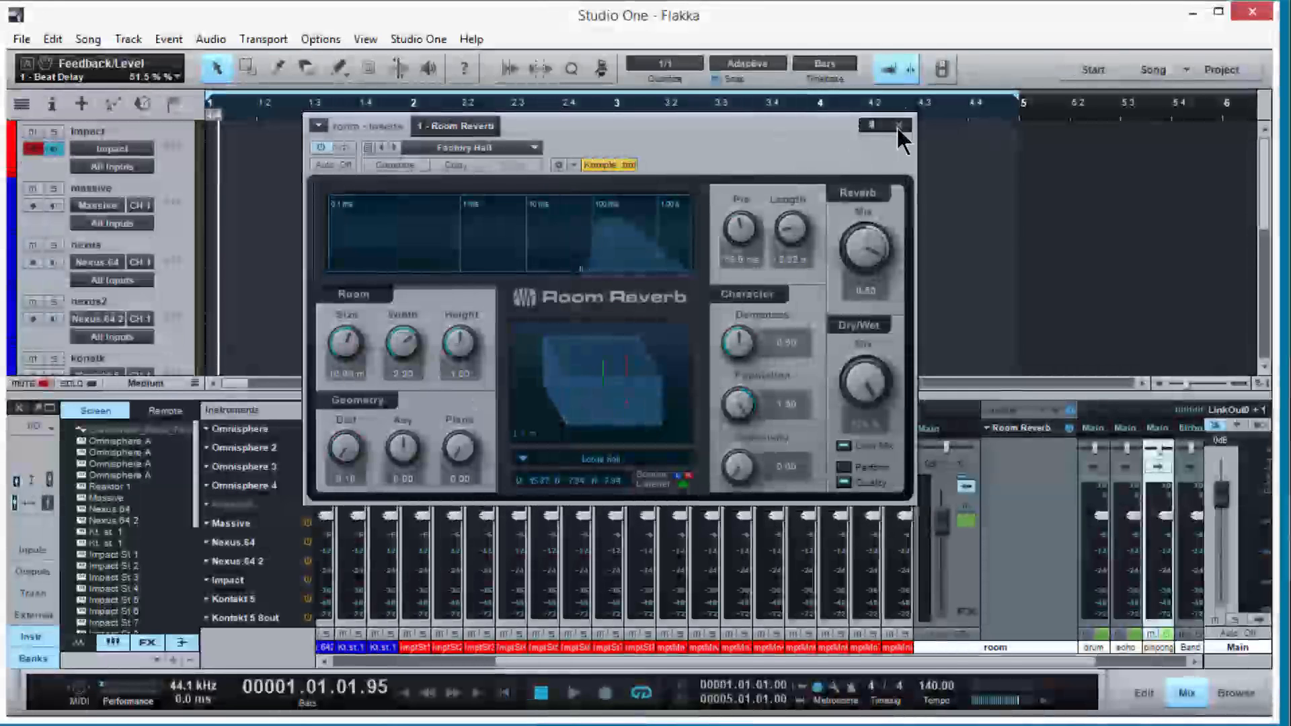
{"action": "left_click", "coordinate": [902, 127]}
{"action": "left_click", "coordinate": [968, 485]}
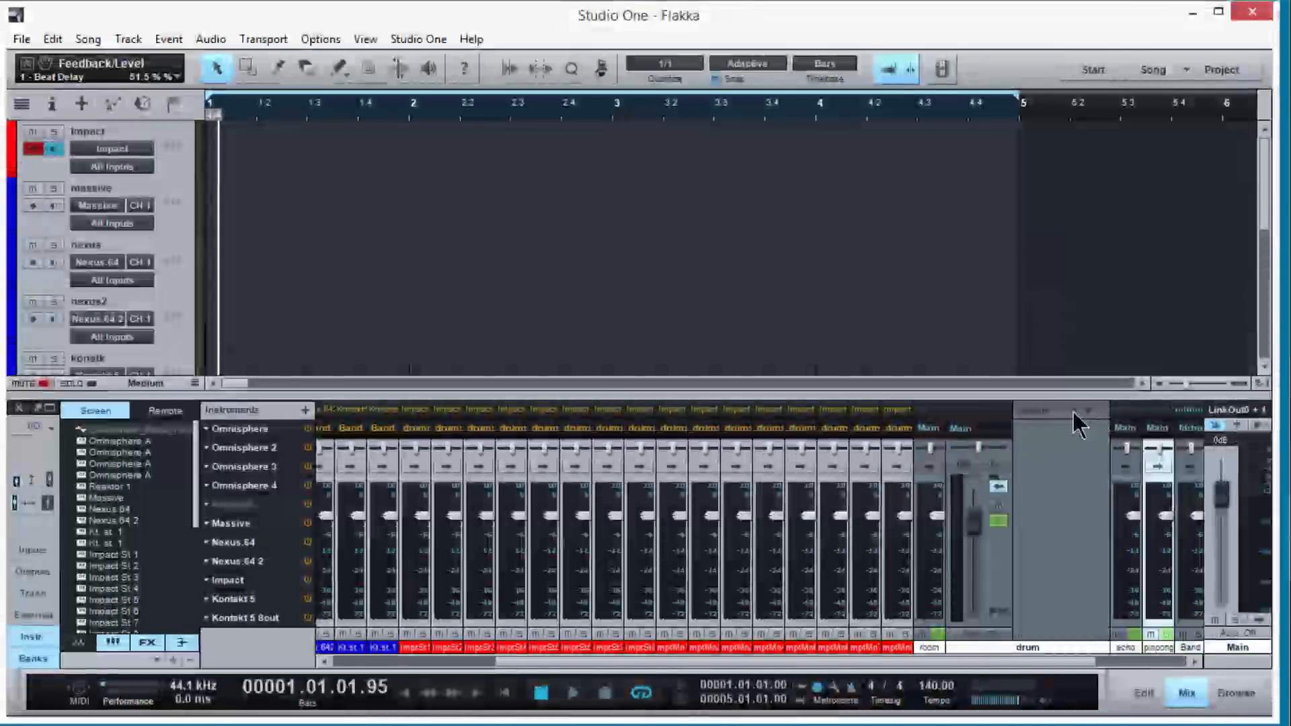
Step: Insert a Room Reverb effect on the drum FX channel
{"action": "left_click", "coordinate": [1073, 412]}
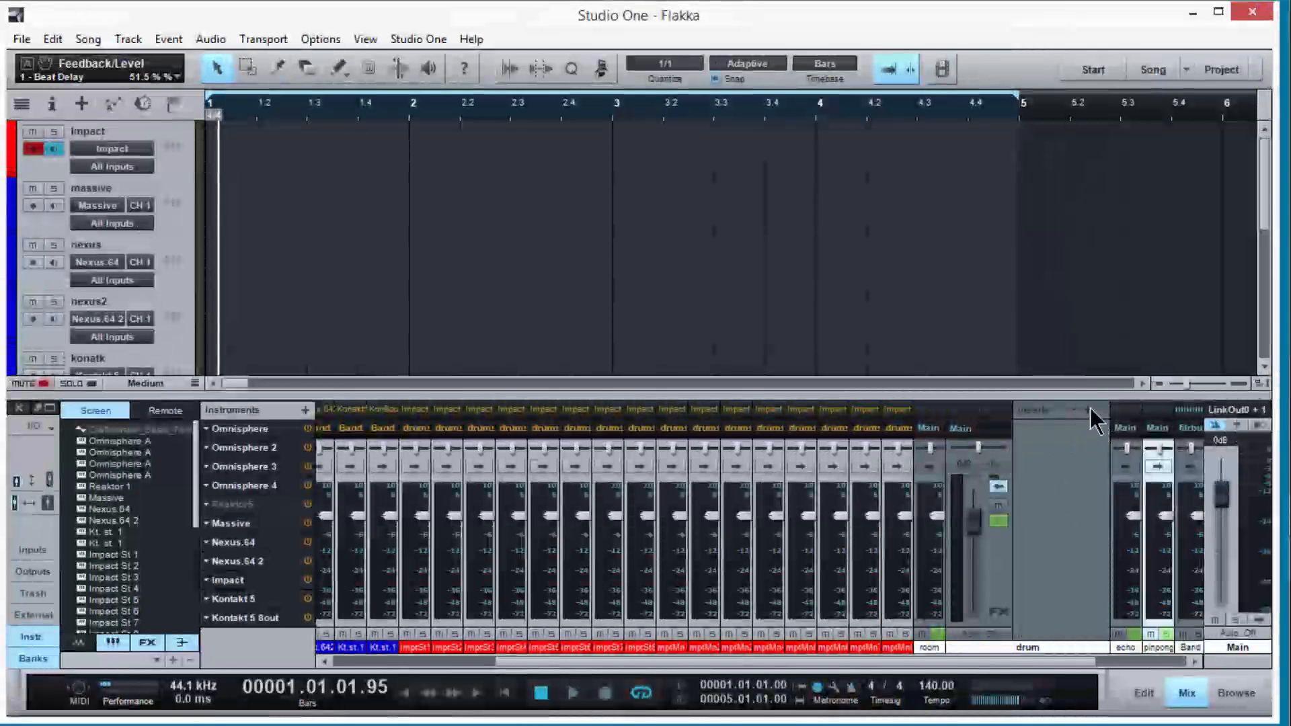
{"action": "left_click", "coordinate": [1087, 409]}
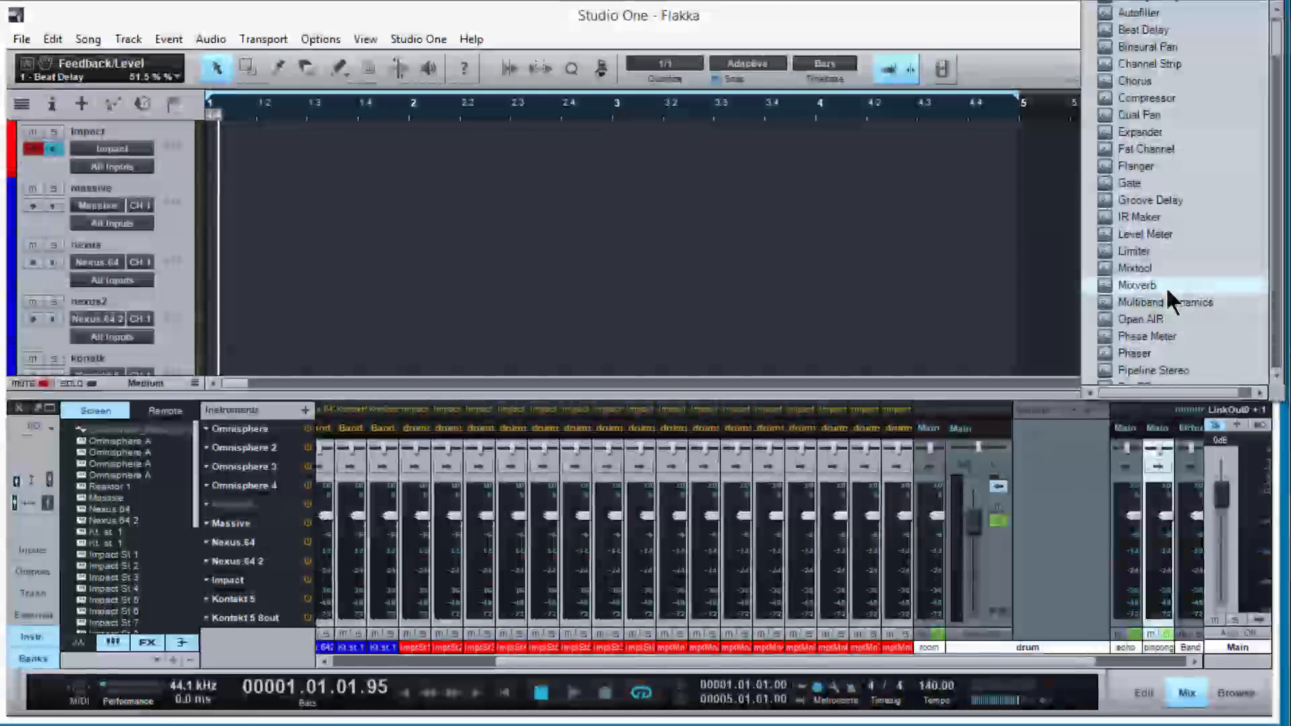
{"action": "scroll", "coordinate": [1166, 287], "scroll_direction": "down", "scroll_amount": 3}
{"action": "scroll", "coordinate": [1171, 325], "scroll_direction": "down", "scroll_amount": 2}
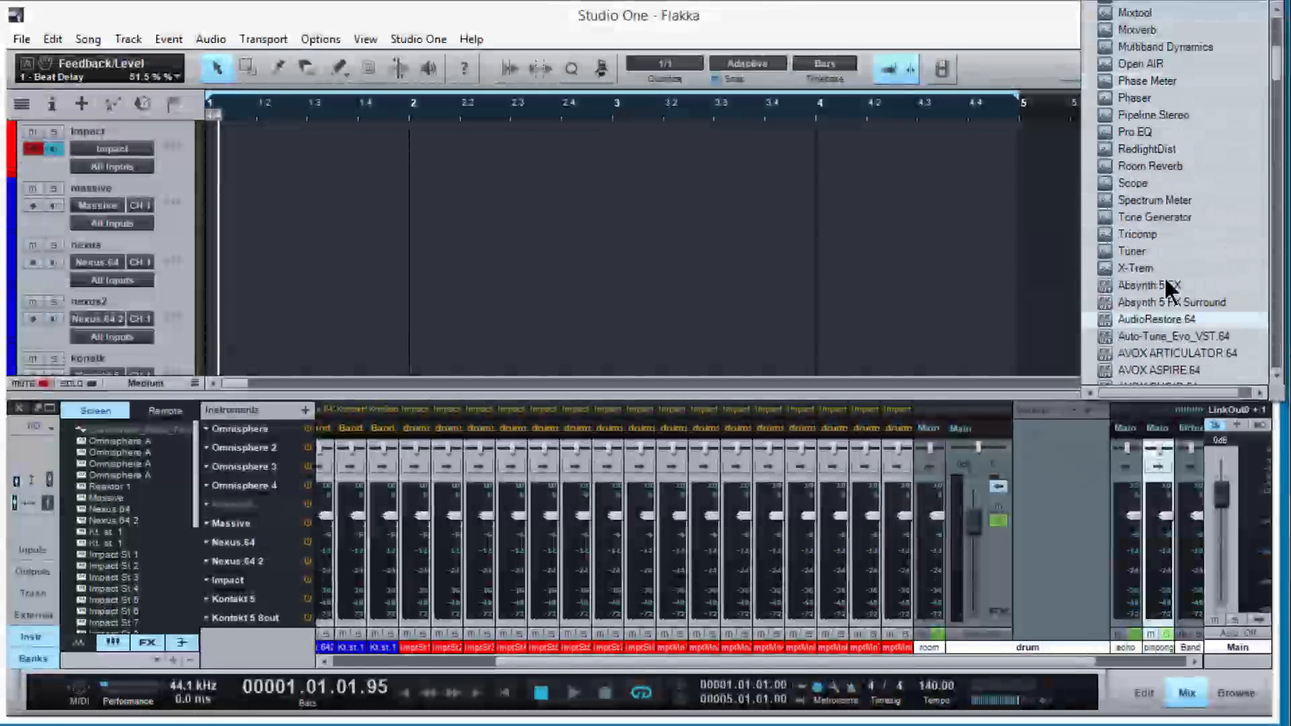
{"action": "left_click", "coordinate": [1157, 168]}
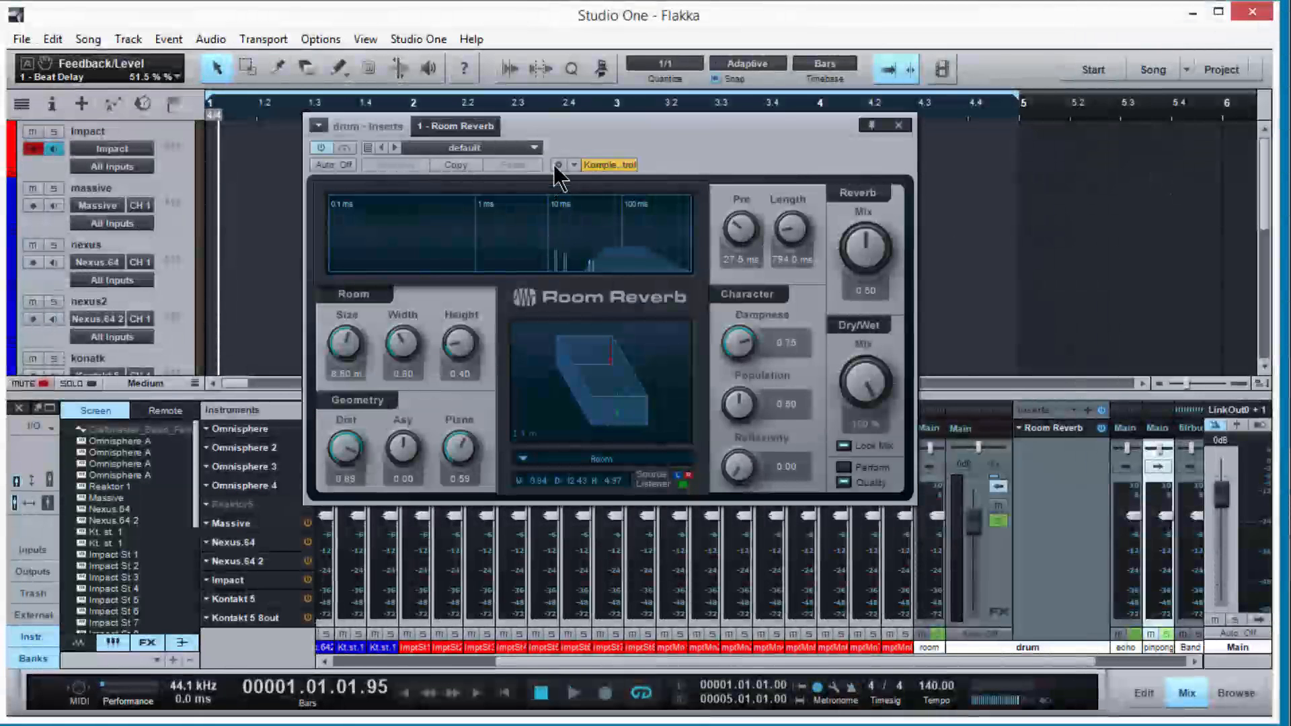
Step: Load the Drum Booth preset from Send FX in the drum channel's Room Reverb, close the plug-in window and collapse the channel
{"action": "left_click", "coordinate": [538, 148]}
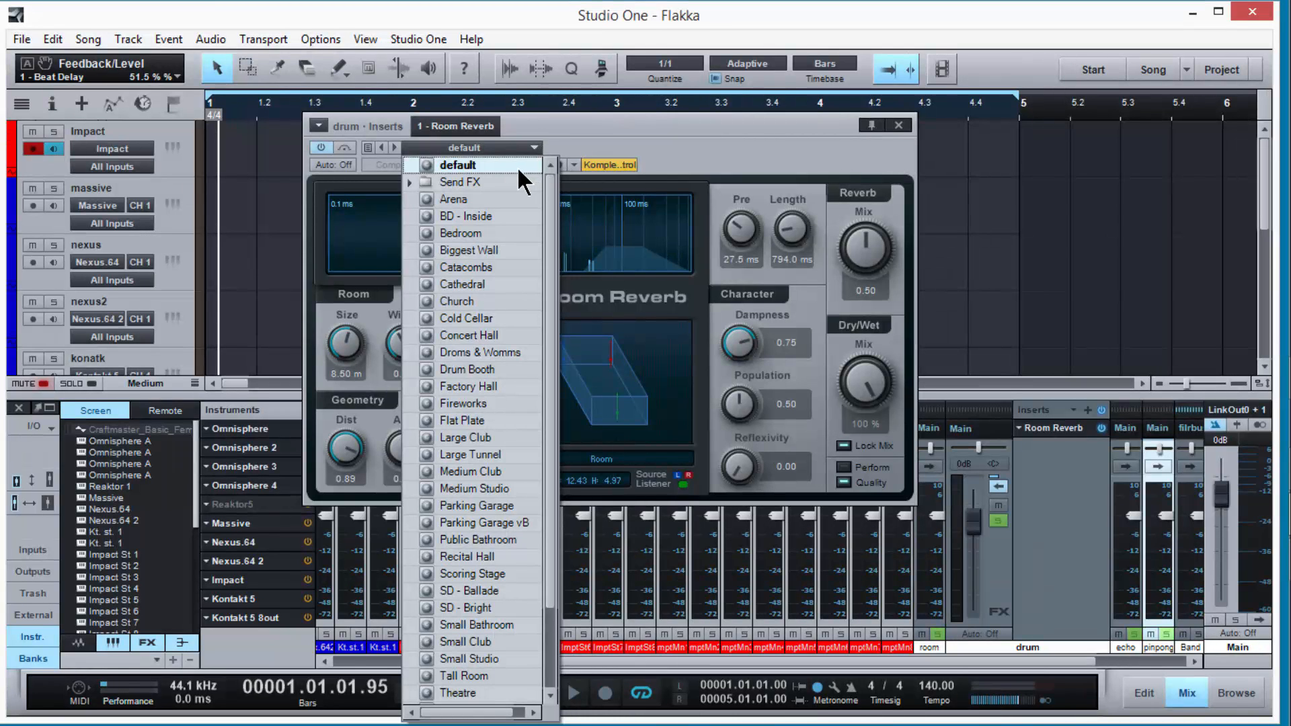
{"action": "left_click", "coordinate": [410, 180]}
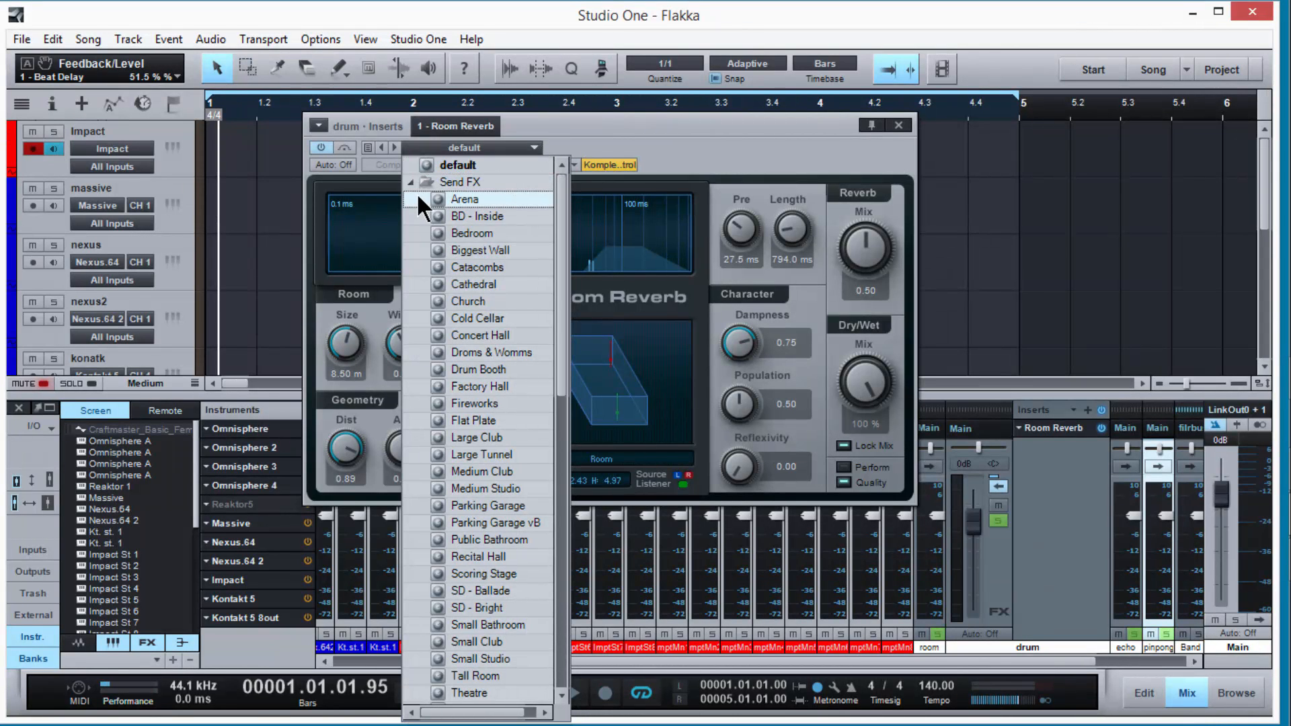
{"action": "left_click", "coordinate": [523, 369]}
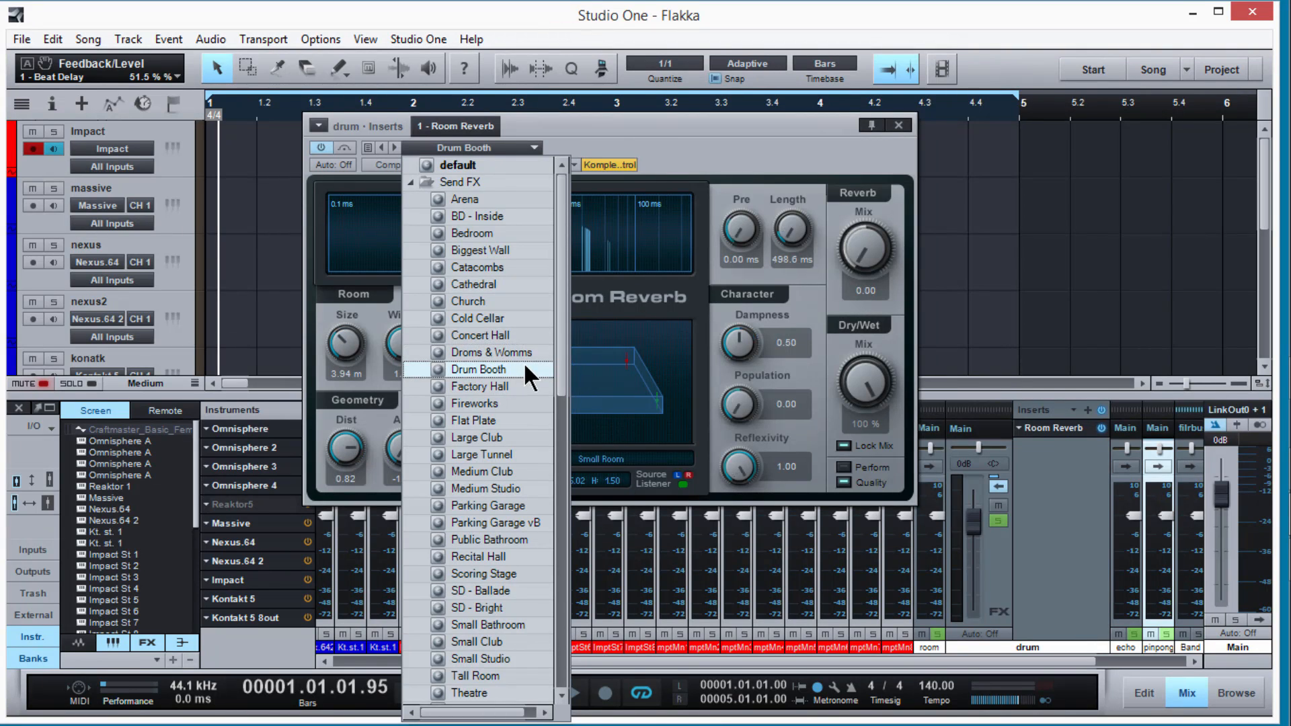
{"action": "left_click", "coordinate": [891, 122]}
{"action": "left_click", "coordinate": [899, 125]}
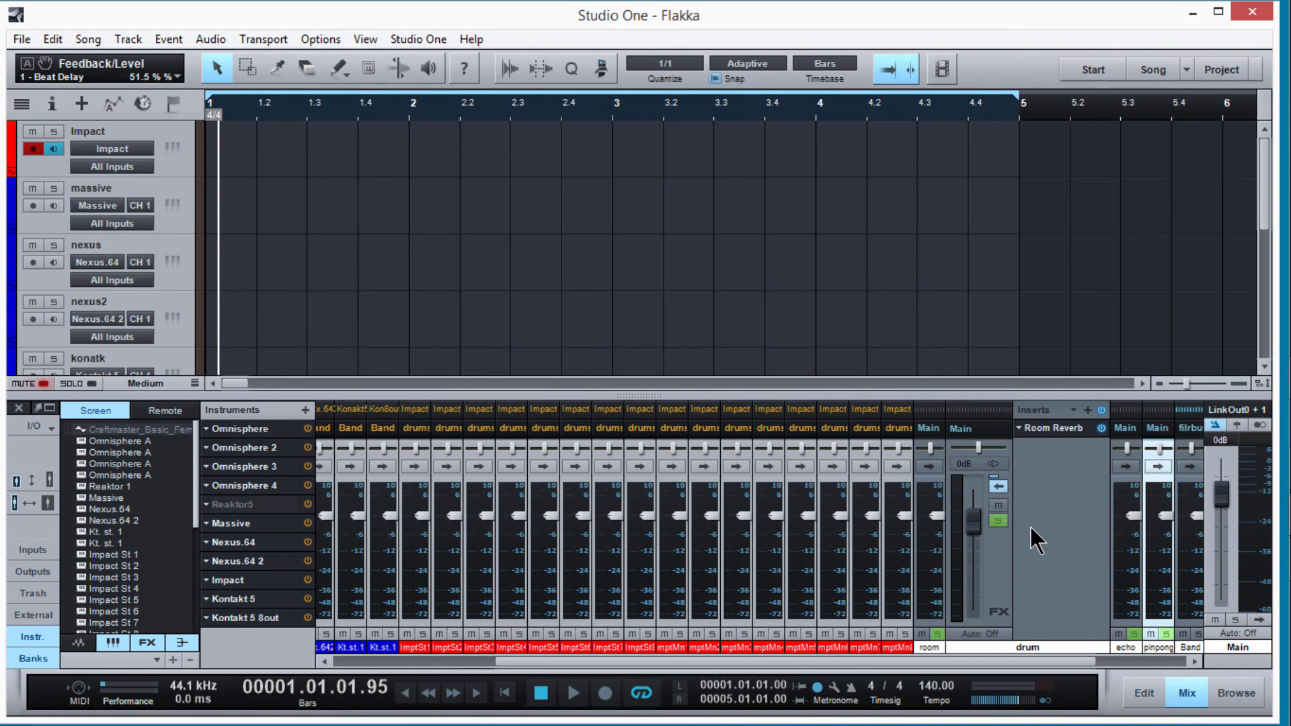
{"action": "left_click", "coordinate": [996, 486]}
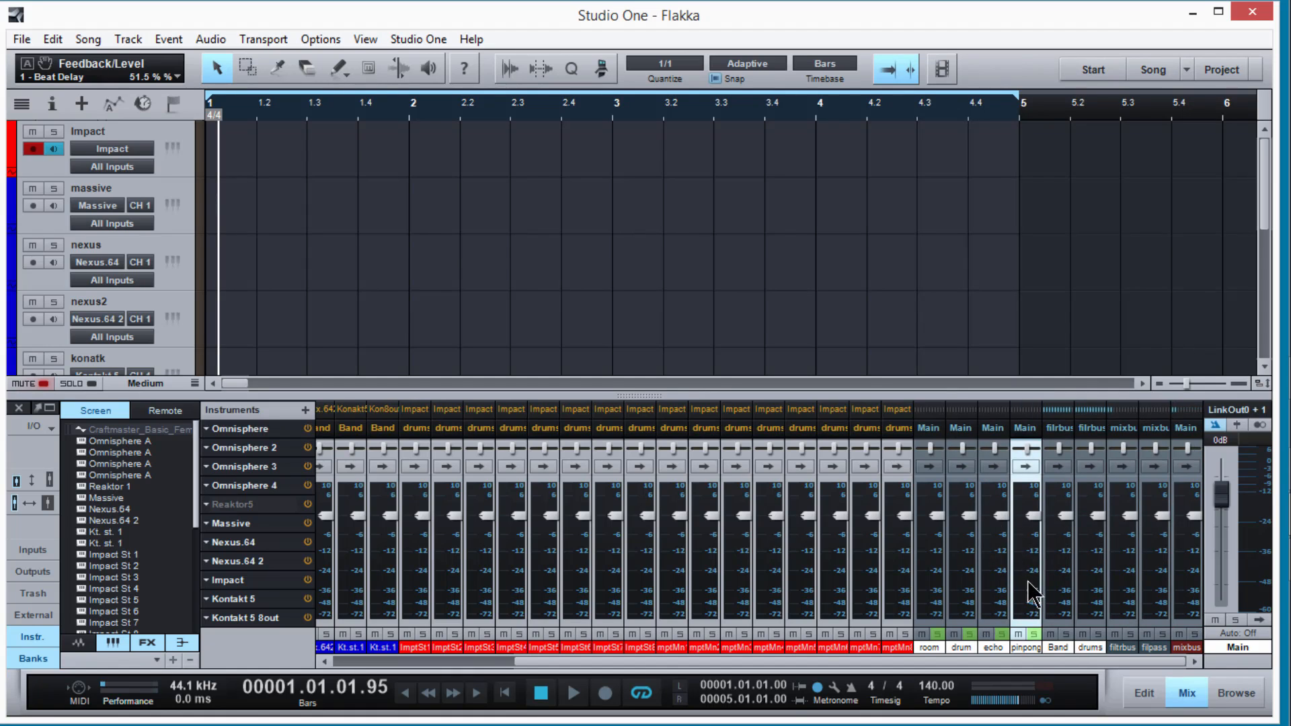
Step: Route the outputs of the room, drum, echo and ping pong FX channels to the filterbus together
{"action": "left_click", "coordinate": [939, 626]}
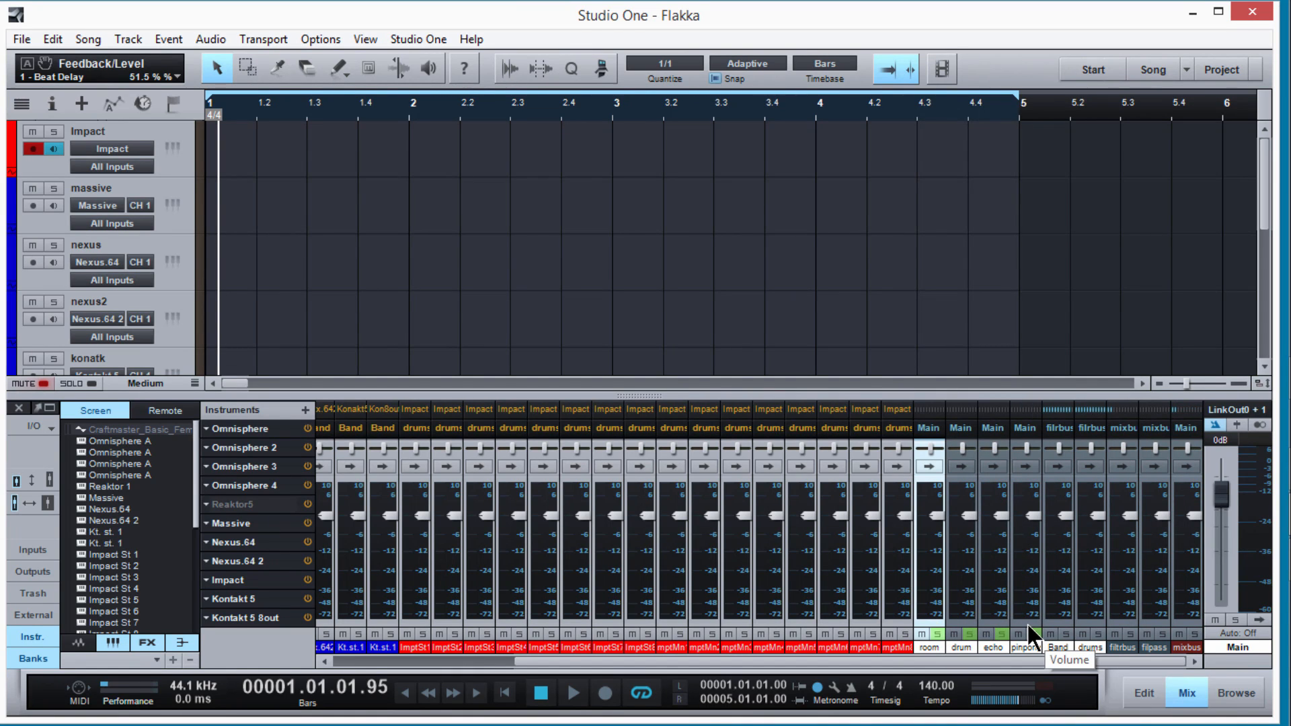
{"action": "left_click", "coordinate": [1027, 624], "text": "shift"}
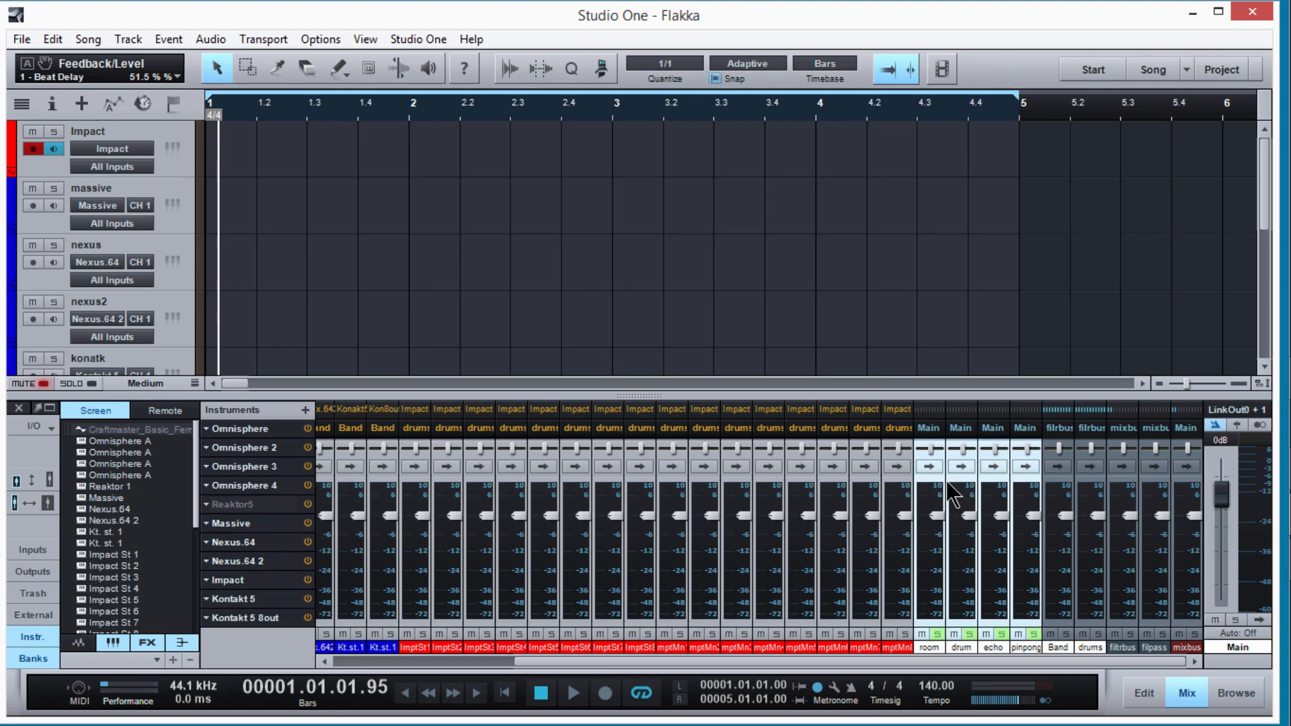
{"action": "left_click", "coordinate": [941, 429]}
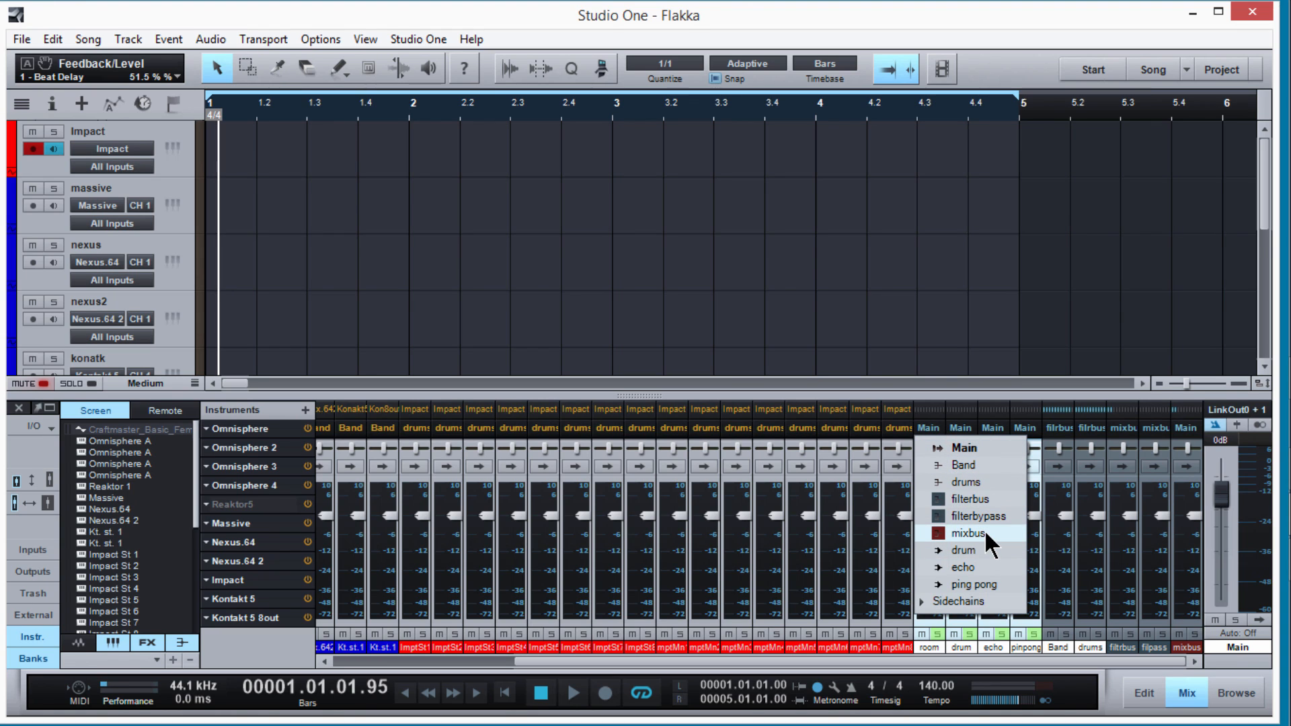
{"action": "left_click", "coordinate": [986, 499]}
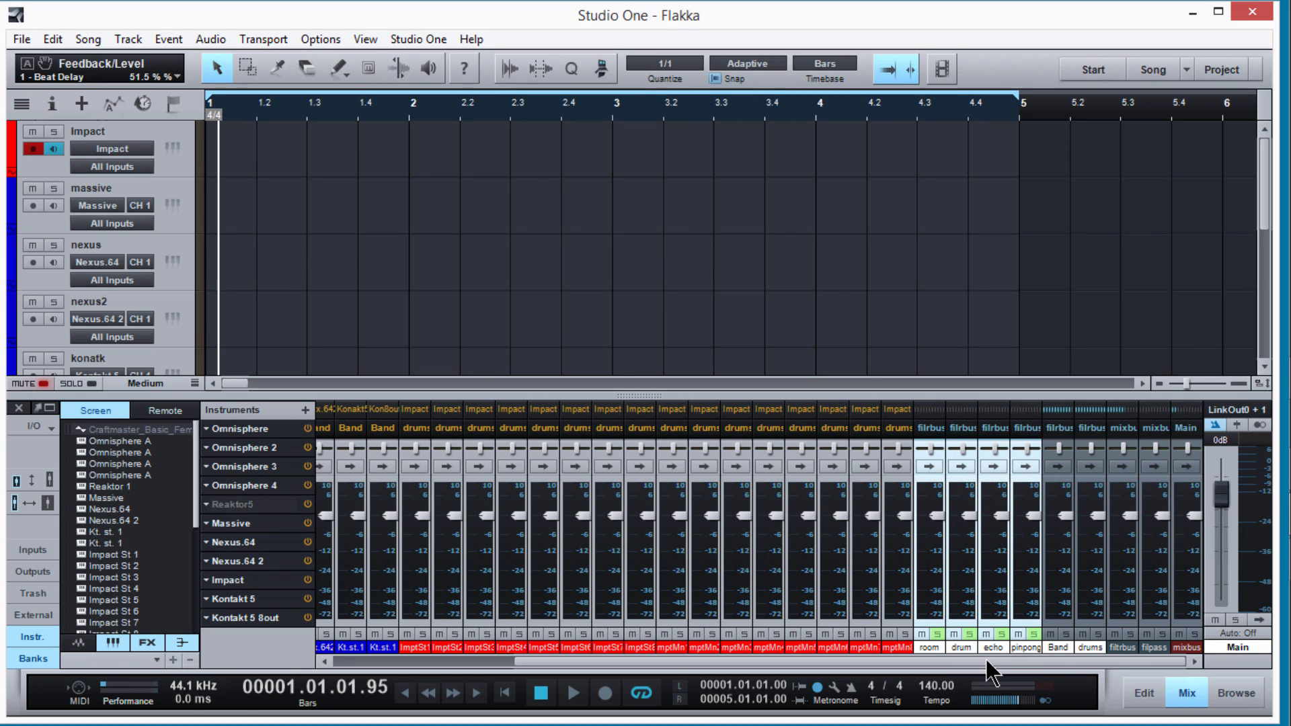
Step: Enlarge the Impact track, then create a four-bar event on it and open it for note editing
{"action": "left_click_drag", "start_coordinate": [675, 664], "coordinate": [486, 655]}
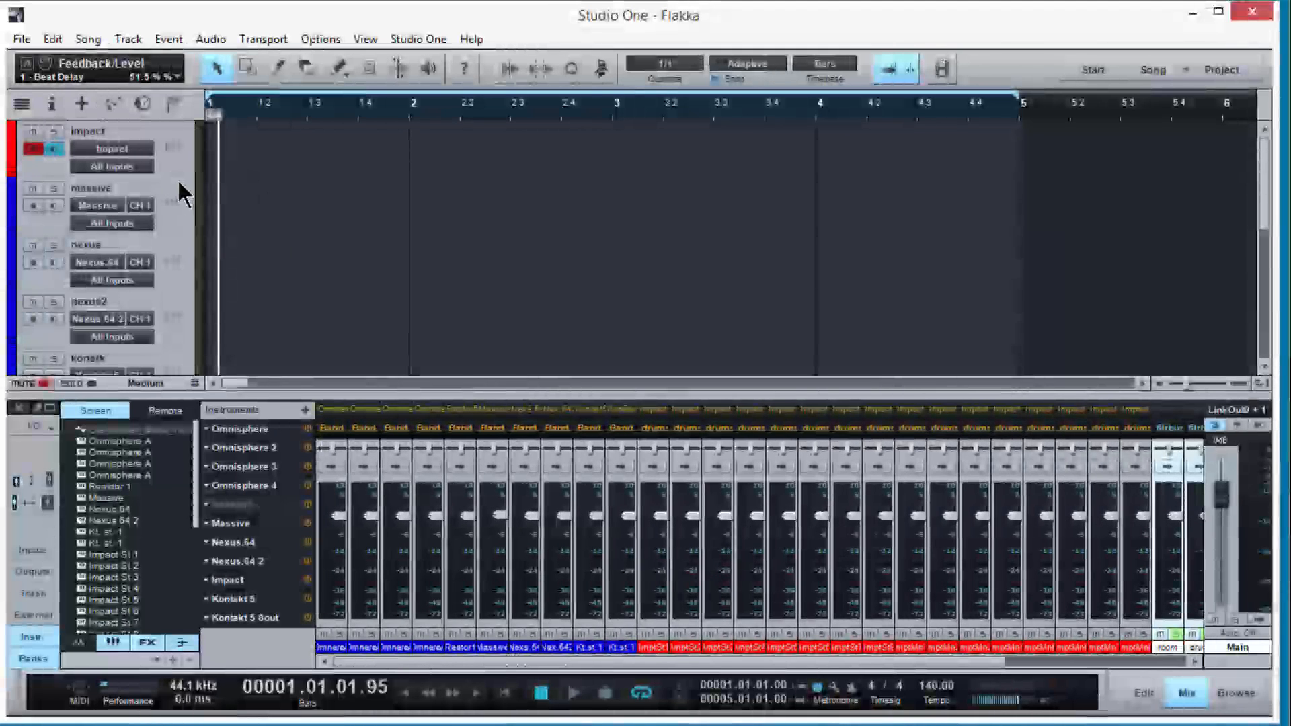
{"action": "left_click_drag", "start_coordinate": [179, 179], "coordinate": [182, 284]}
{"action": "double_click", "coordinate": [234, 217]}
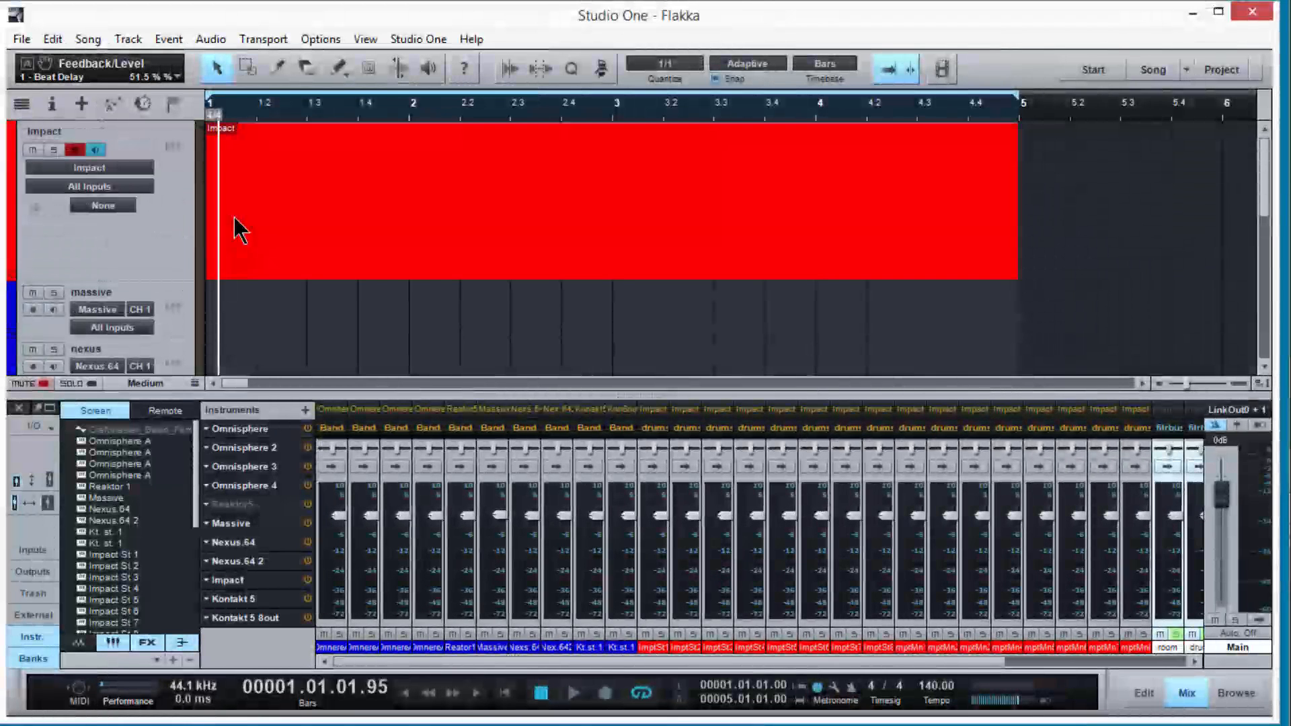
{"action": "double_click", "coordinate": [639, 216]}
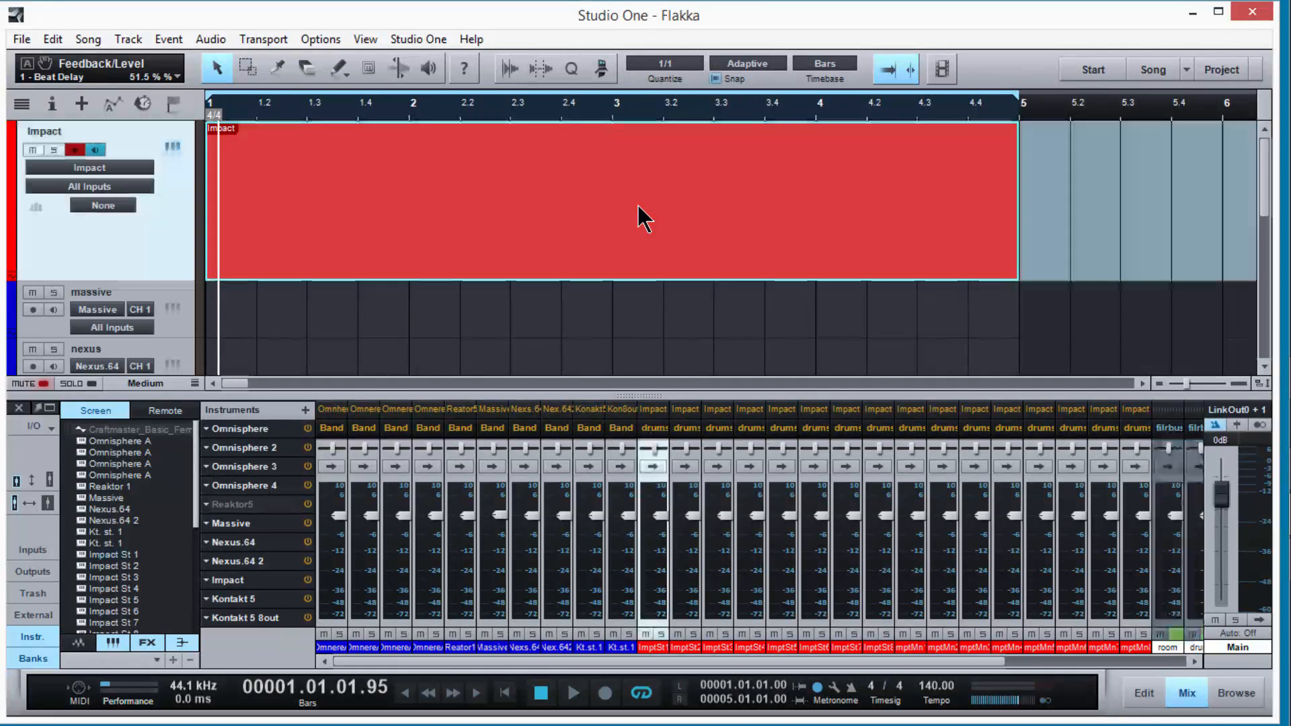
{"action": "left_click_drag", "start_coordinate": [573, 373], "coordinate": [575, 258]}
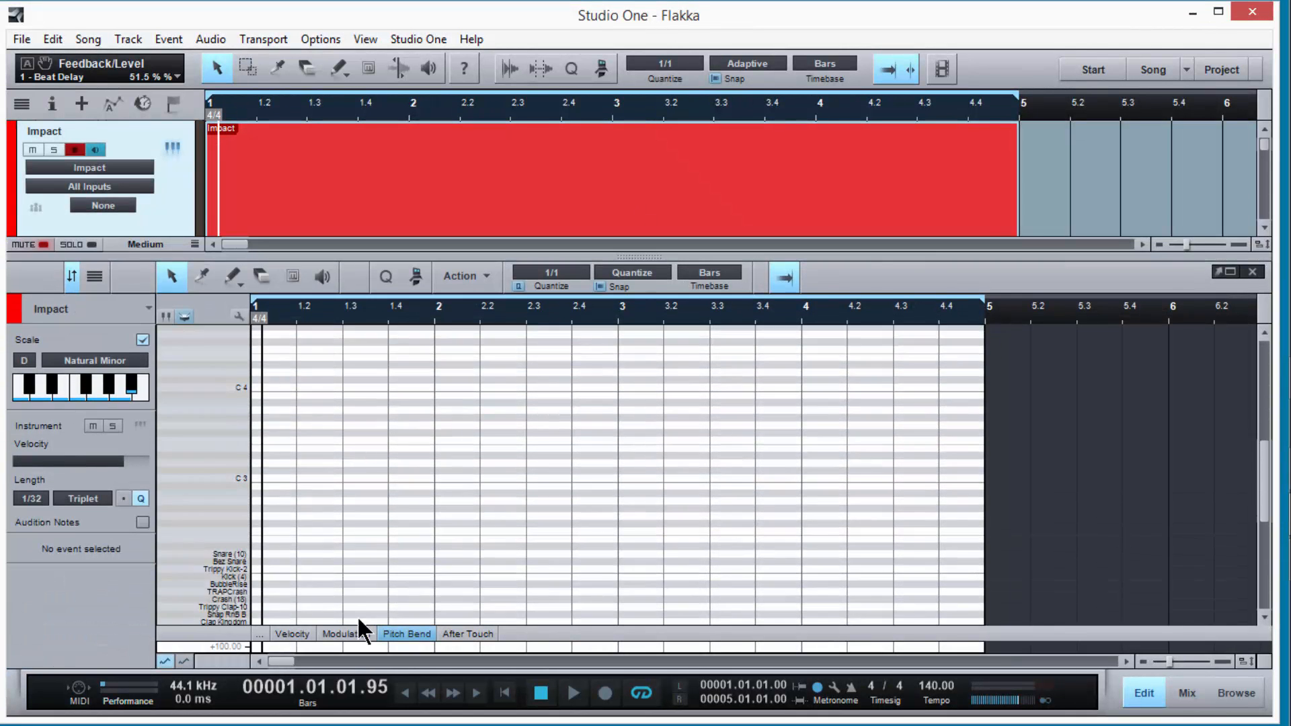
Step: Turn off the Scale option and draw a Bez Snare note on beat 3 of bar 1 in the Impact event
{"action": "scroll", "coordinate": [357, 616], "scroll_direction": "down", "scroll_amount": 1}
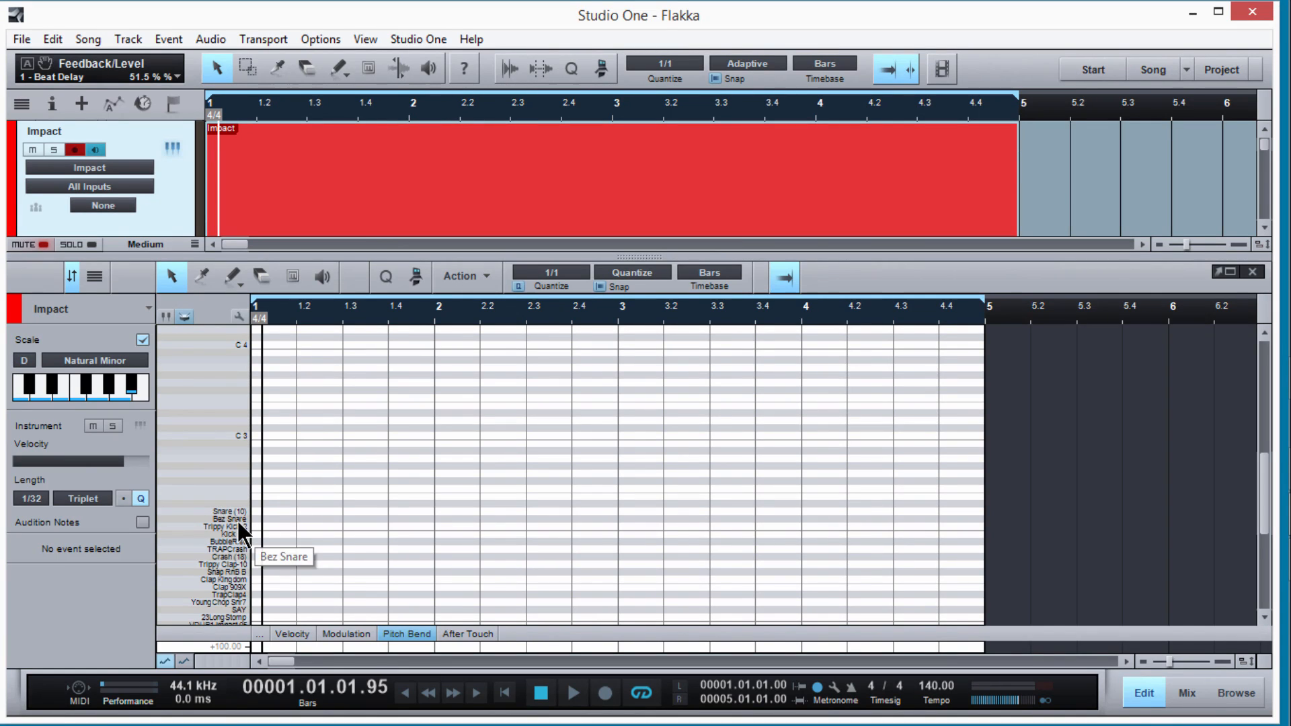
{"action": "left_click", "coordinate": [143, 339]}
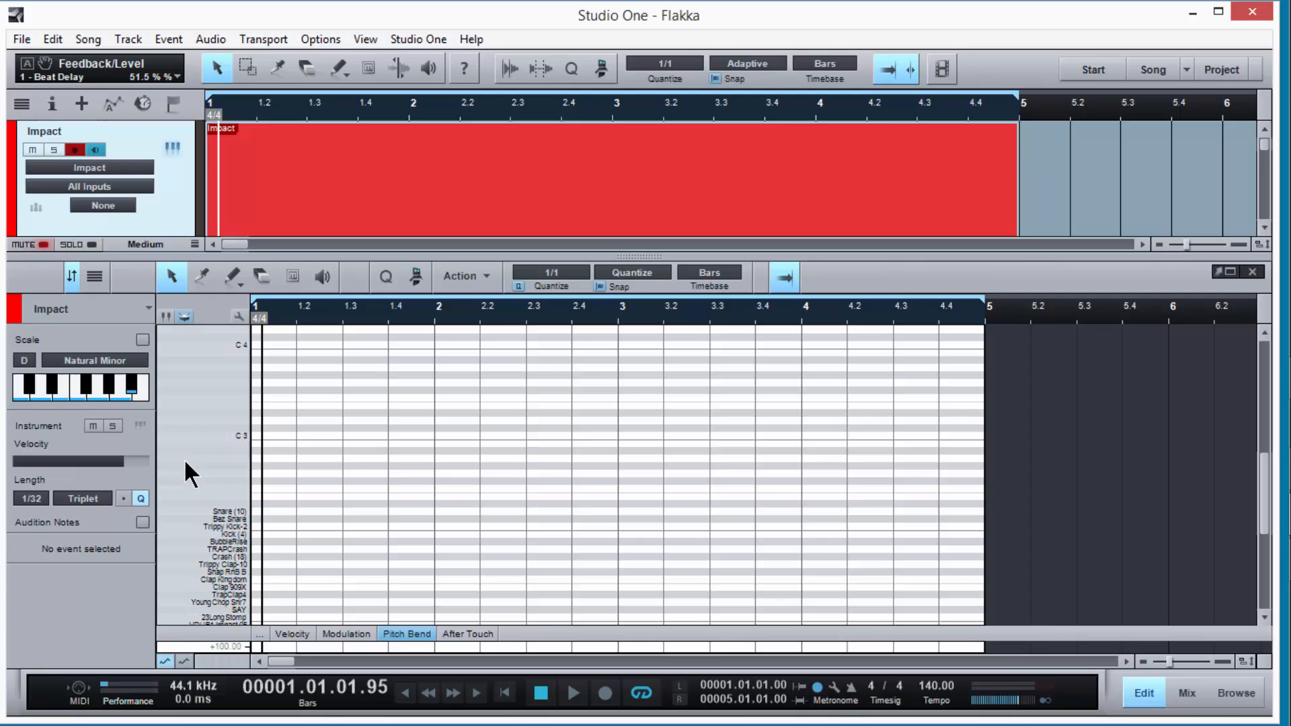
{"action": "left_click", "coordinate": [346, 518]}
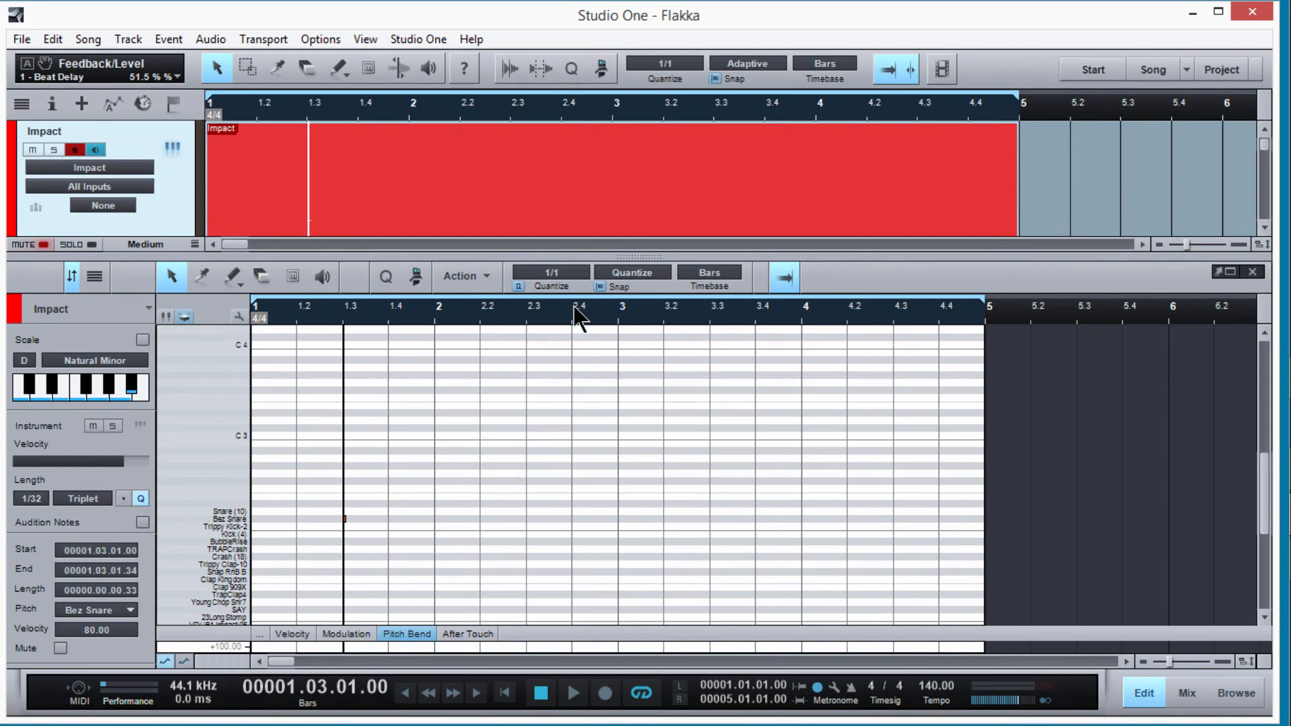
{"action": "scroll", "coordinate": [381, 320], "scroll_direction": "up", "scroll_amount": 3}
{"action": "left_click_drag", "start_coordinate": [276, 520], "coordinate": [339, 529]}
Step: Set the note editor's quantize to 1/4 and draw one-beat Bez Snare notes on beat 3 of all four bars
{"action": "left_click", "coordinate": [582, 274]}
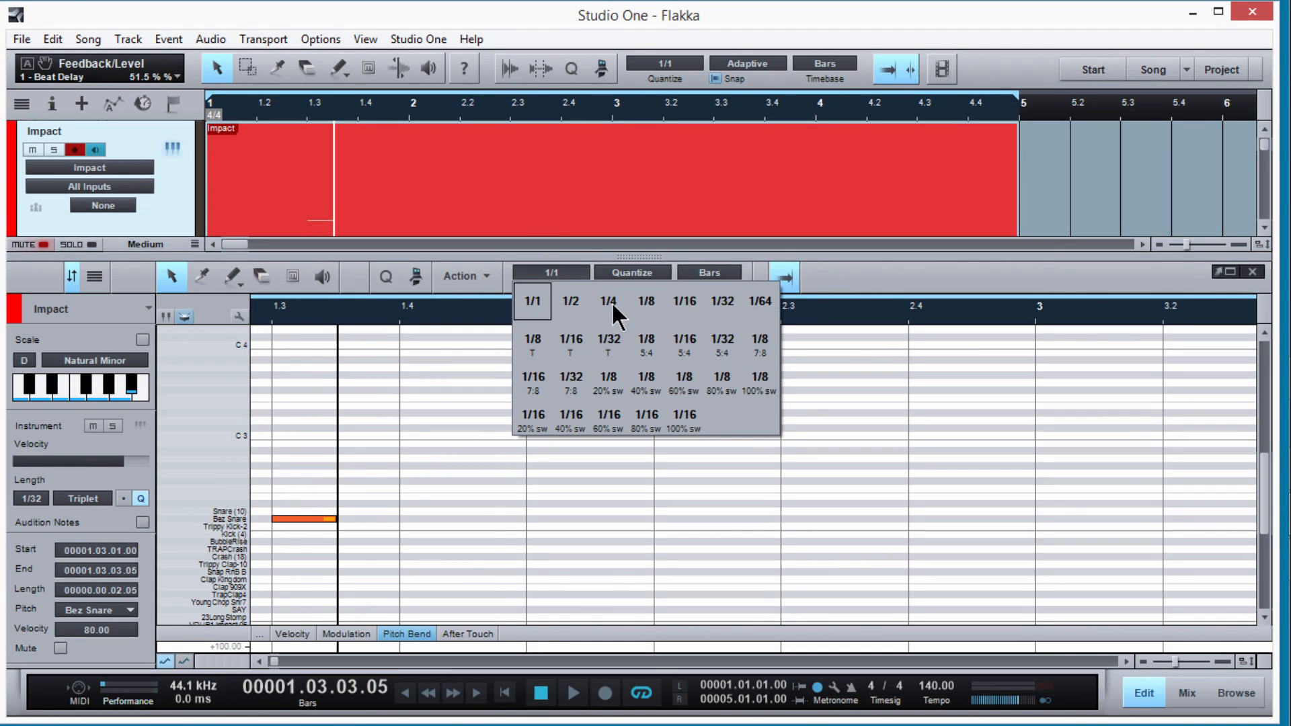
{"action": "left_click", "coordinate": [608, 302]}
{"action": "scroll", "coordinate": [380, 333], "scroll_direction": "up", "scroll_amount": 4}
{"action": "scroll", "coordinate": [417, 329], "scroll_direction": "down", "scroll_amount": 4}
{"action": "left_click_drag", "start_coordinate": [396, 520], "coordinate": [701, 521]}
{"action": "left_click_drag", "start_coordinate": [874, 531], "coordinate": [1002, 519]}
Step: Play the snare pattern from the start, lower the Impact Mn 3 channel's volume to -6.8 dB in the mixer and expand that channel
{"action": "key", "text": "Home"}
{"action": "key", "text": "space"}
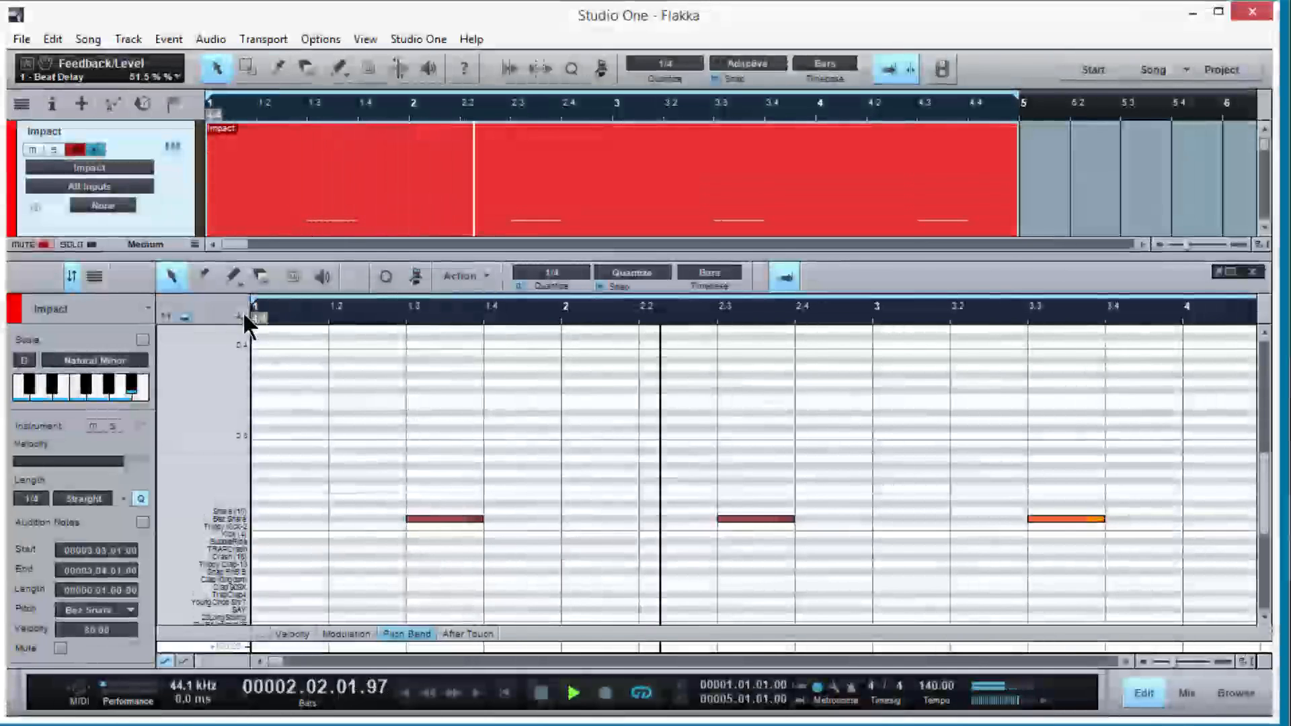
{"action": "key", "text": "F3"}
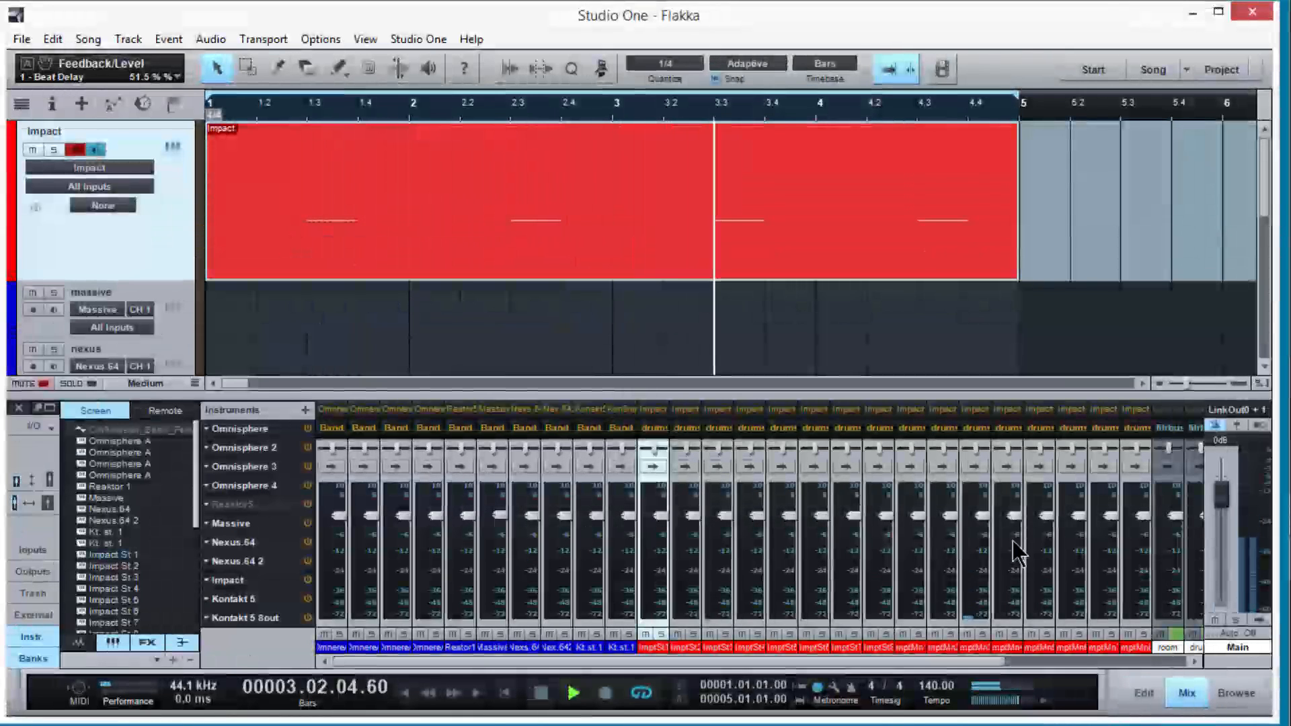
{"action": "scroll", "coordinate": [968, 541], "scroll_direction": "right", "scroll_amount": 3}
{"action": "left_click_drag", "start_coordinate": [887, 516], "coordinate": [884, 542]}
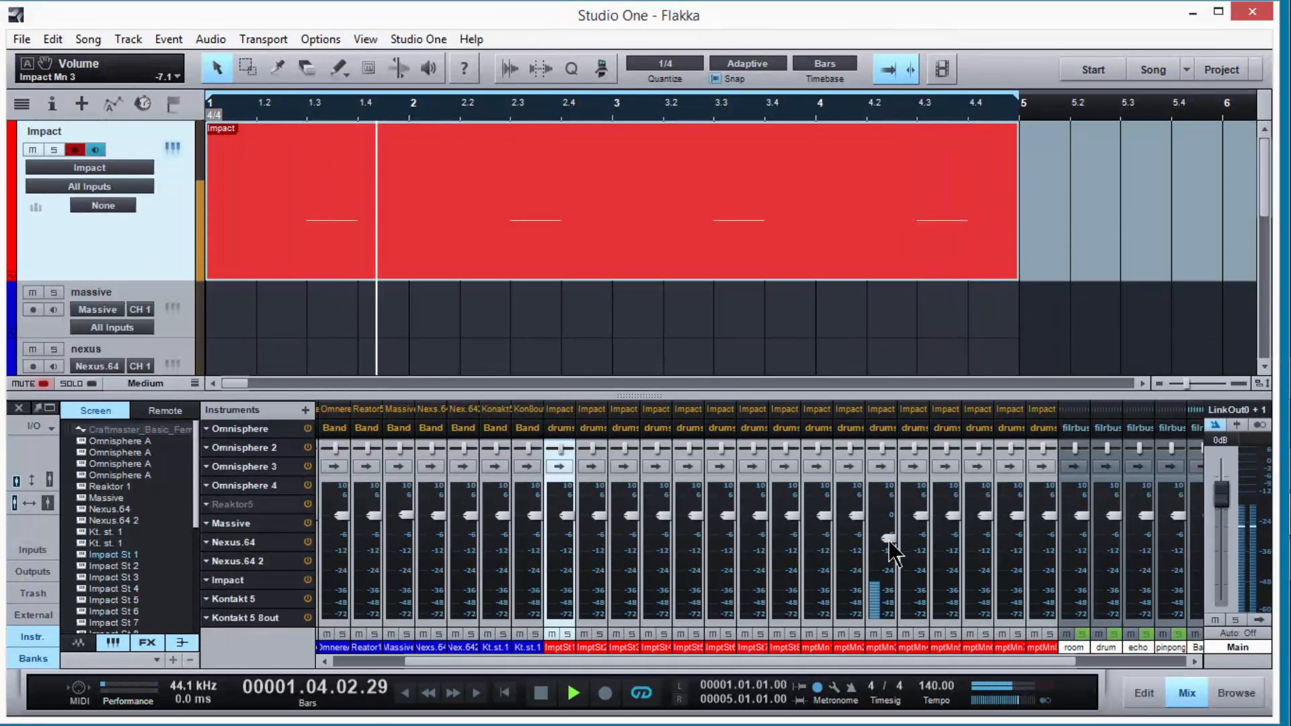
{"action": "left_click", "coordinate": [887, 467]}
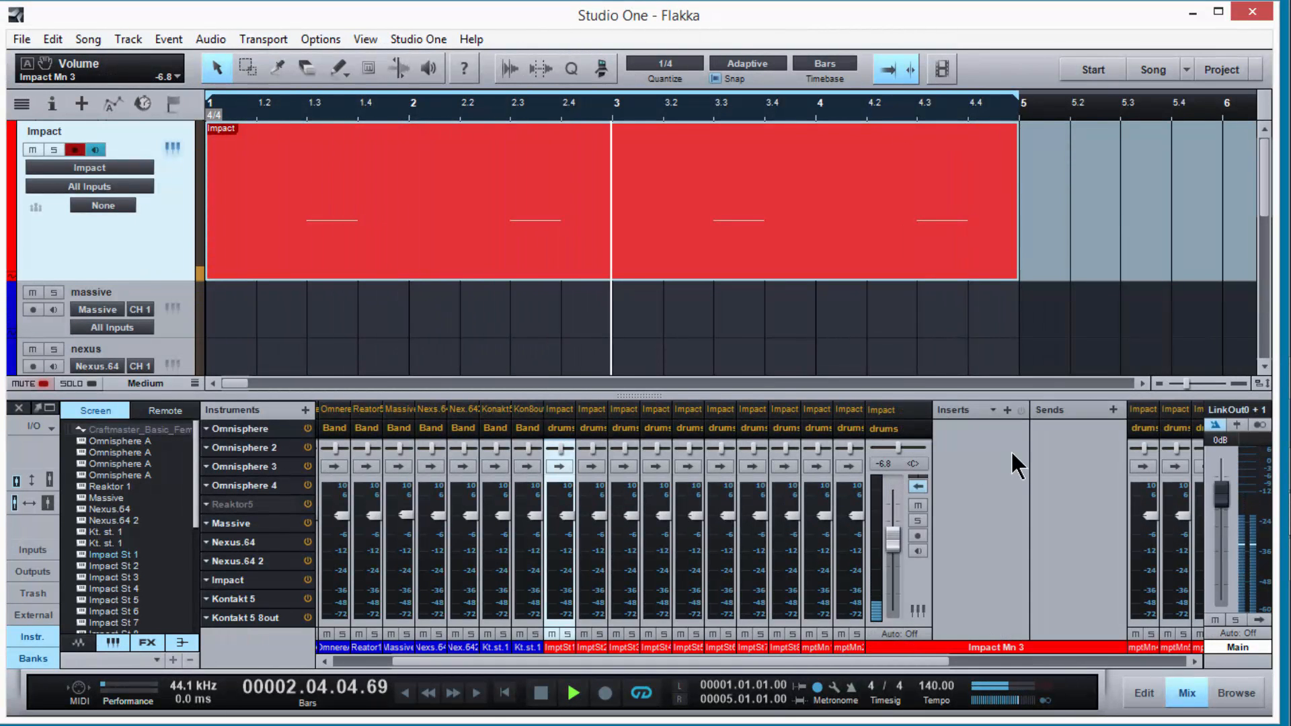
Step: Add a drum send to the Impact Mn 3 channel and raise its send level to +7.0 dB
{"action": "left_click", "coordinate": [1113, 409]}
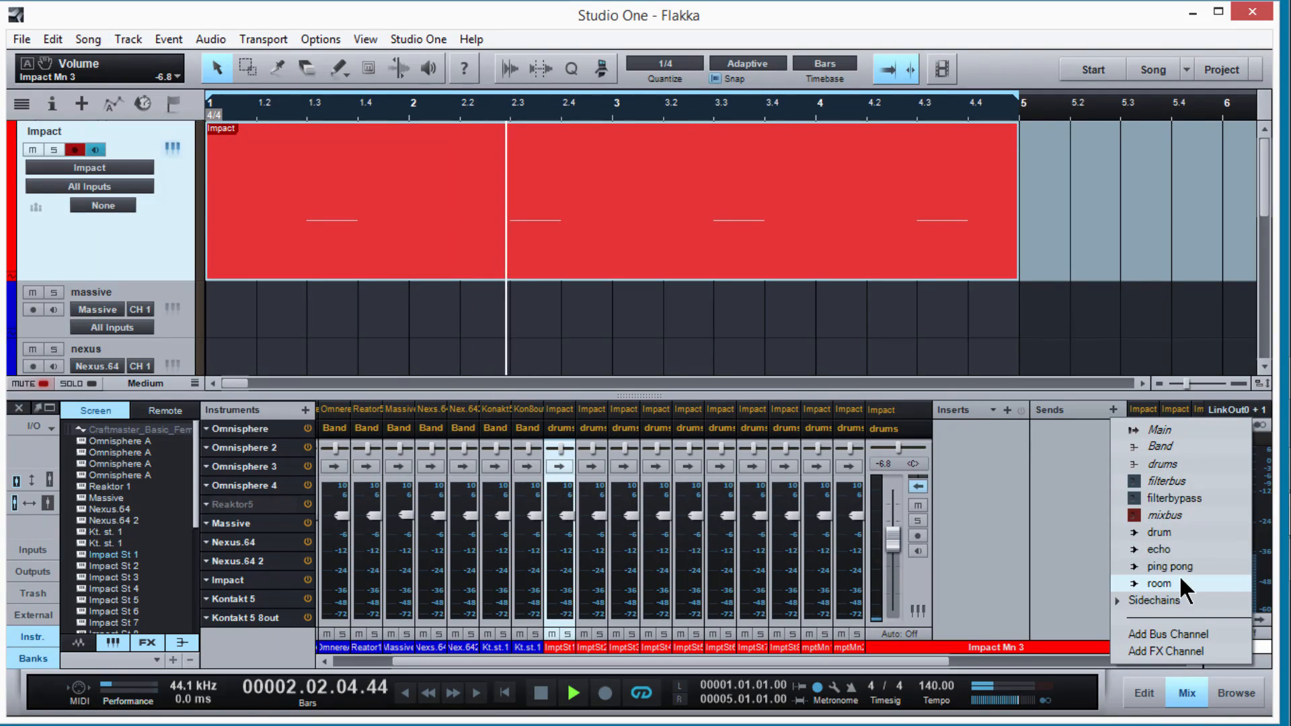
{"action": "left_click", "coordinate": [1163, 531]}
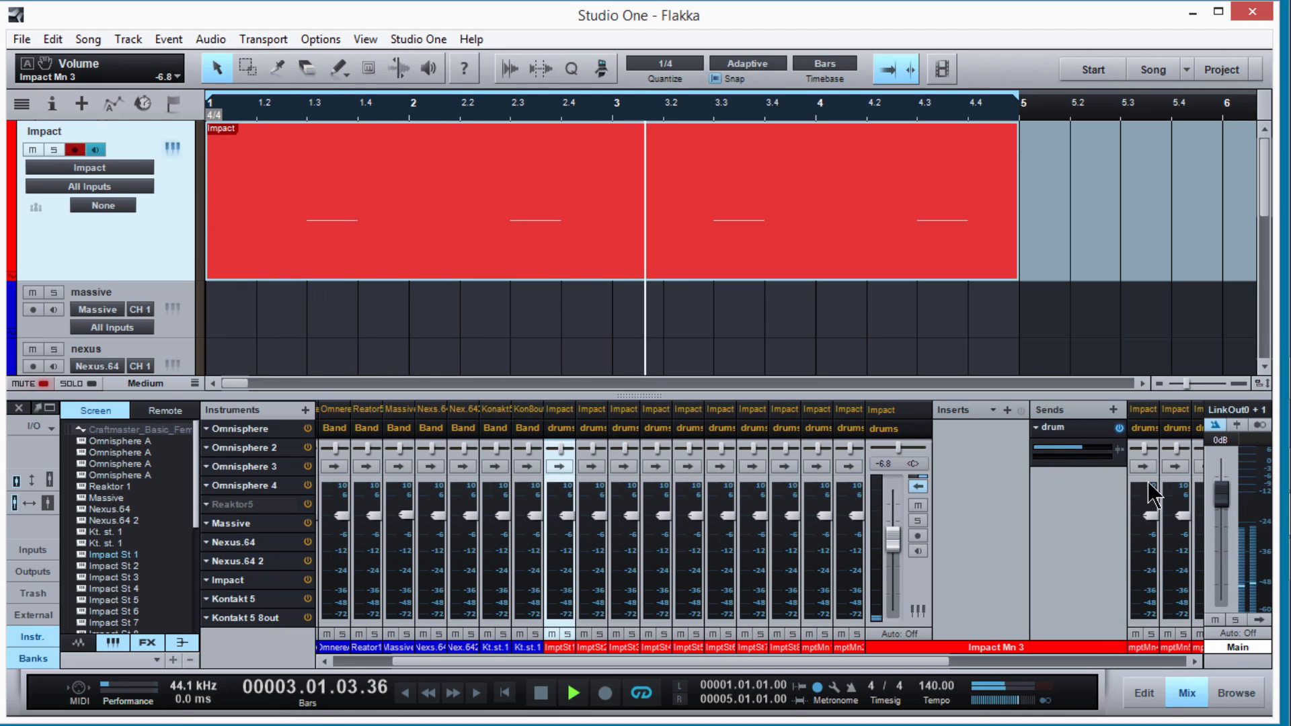
{"action": "left_click_drag", "start_coordinate": [1084, 447], "coordinate": [1107, 452]}
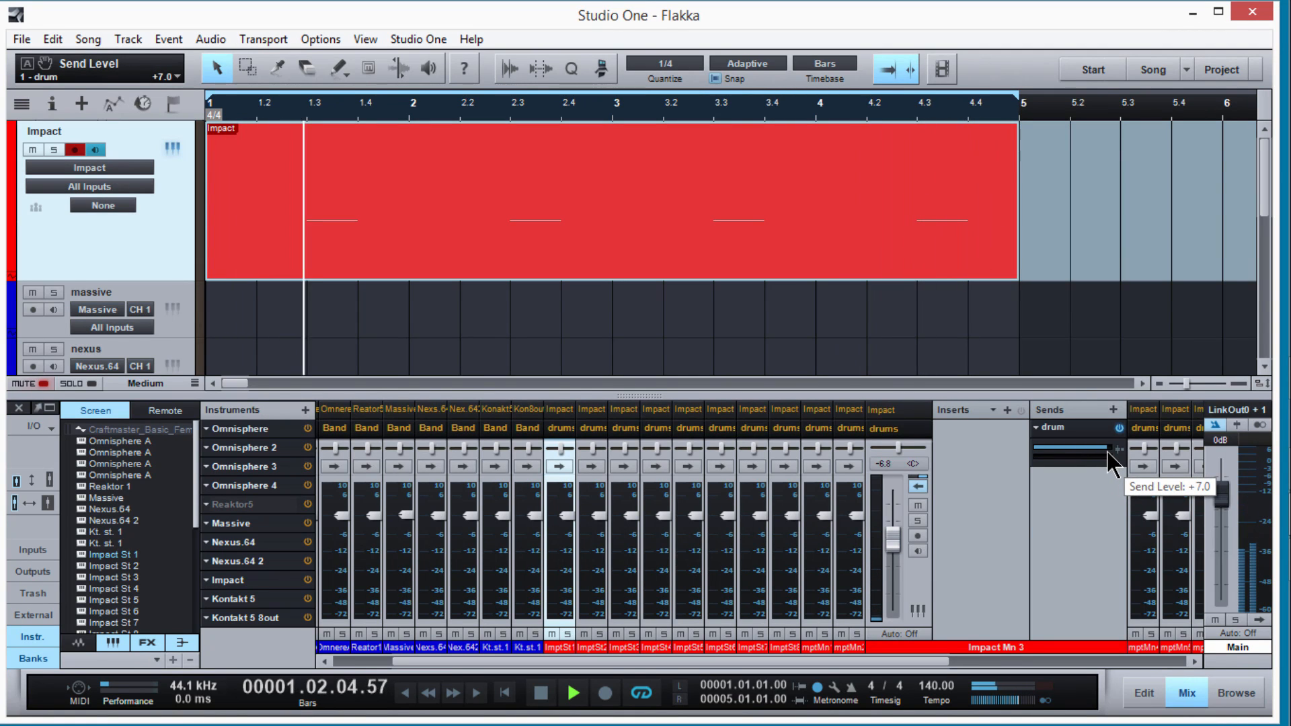
Step: Open the Room Reverb on the drum FX channel, set its Reverb Mix to 1.00 and close the effect window
{"action": "left_click_drag", "start_coordinate": [921, 661], "coordinate": [1095, 661]}
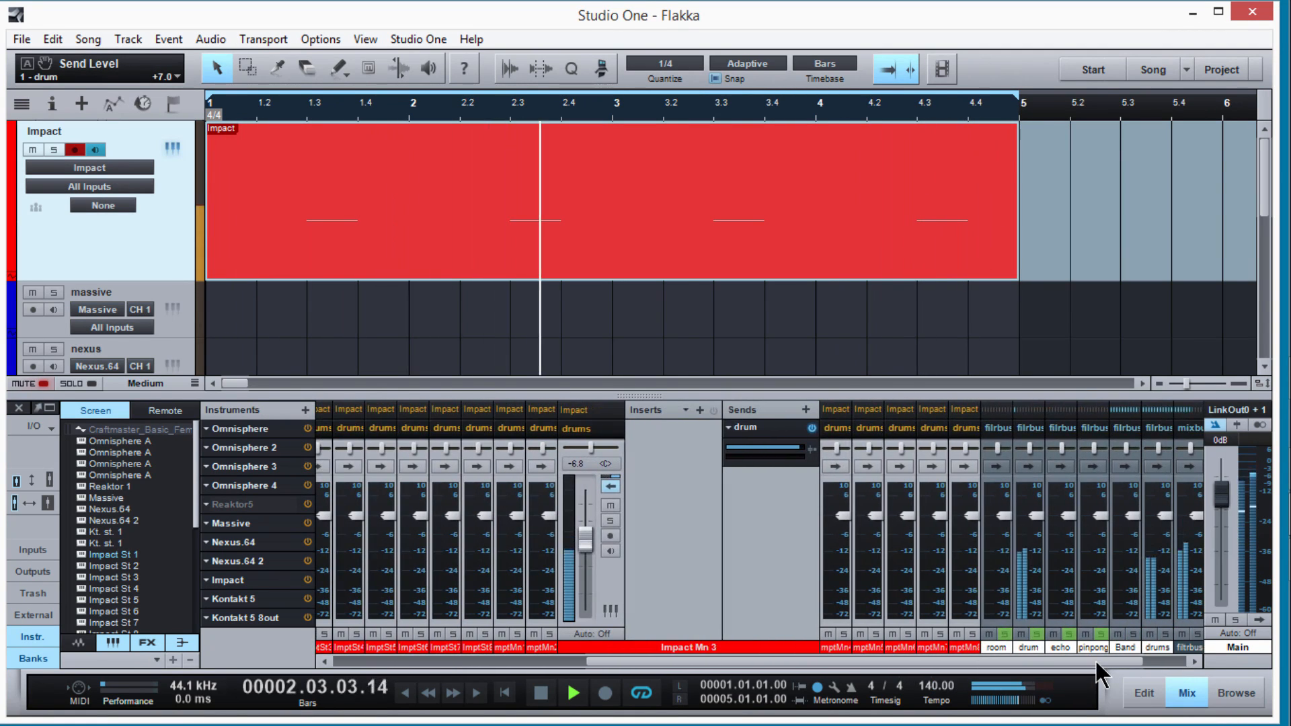
{"action": "left_click", "coordinate": [1024, 468]}
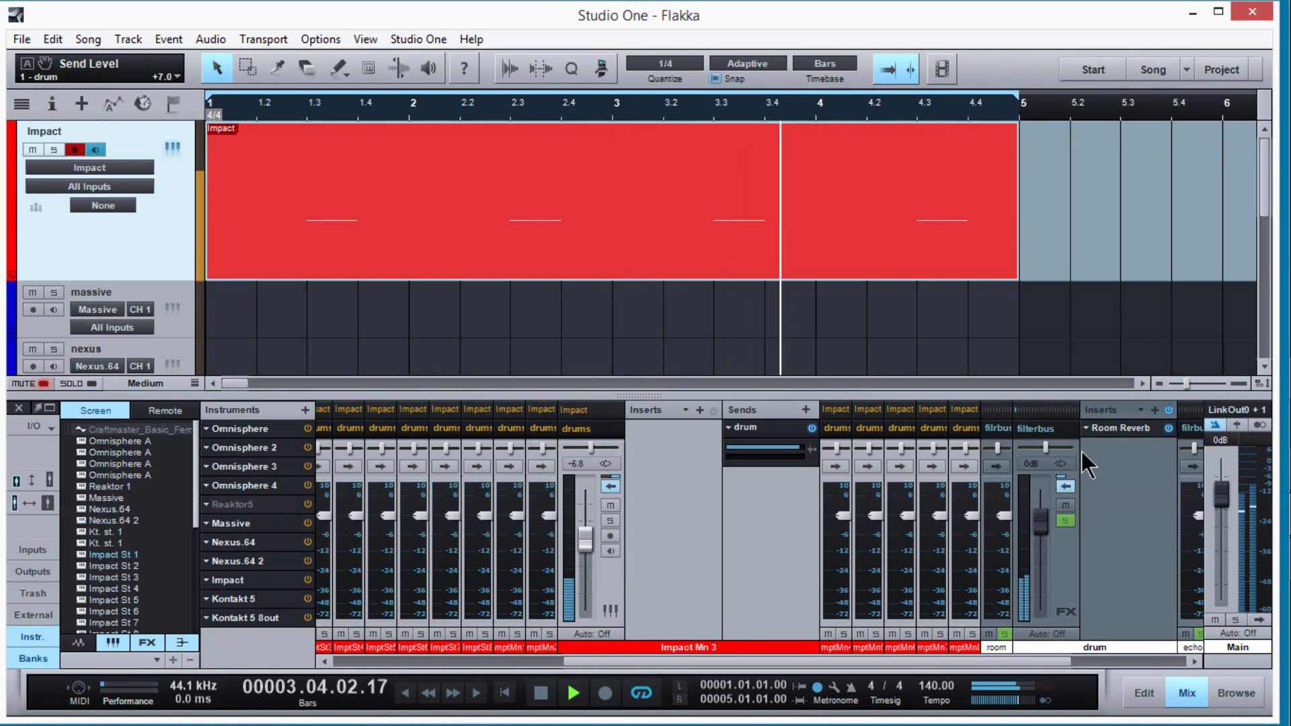
{"action": "left_click", "coordinate": [1118, 428]}
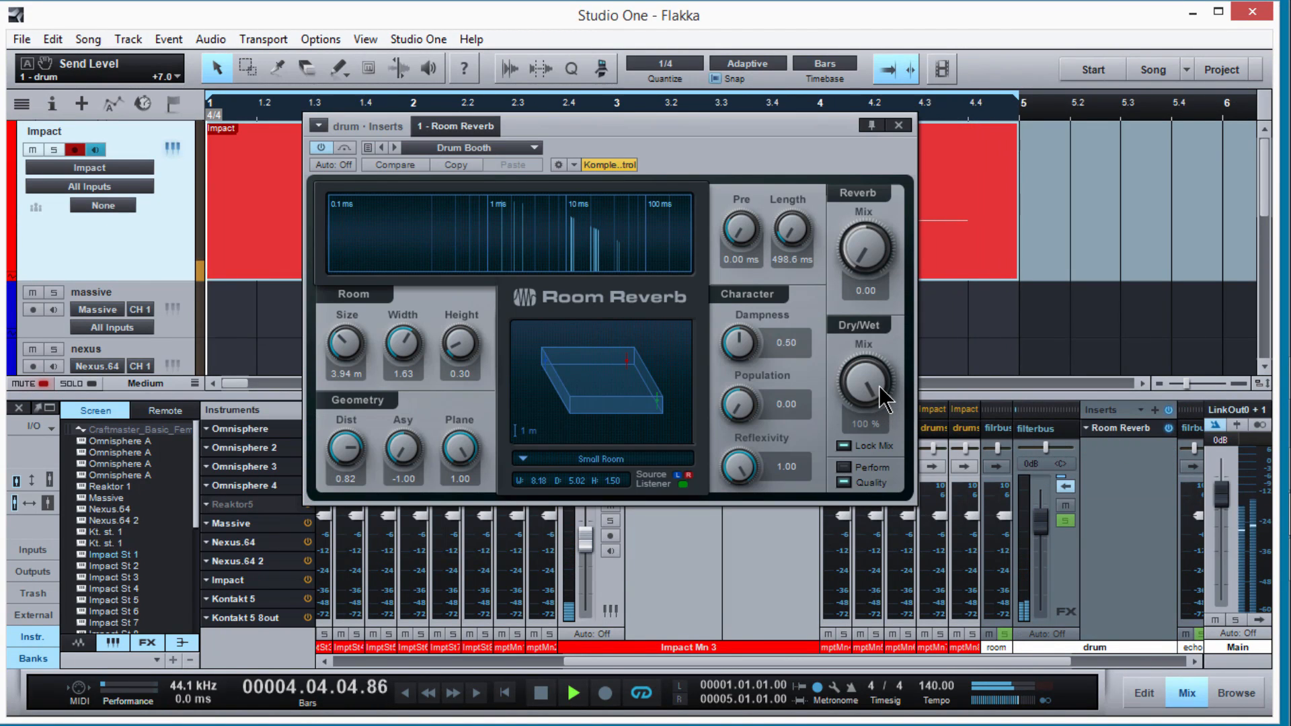
{"action": "left_click_drag", "start_coordinate": [860, 252], "coordinate": [886, 67]}
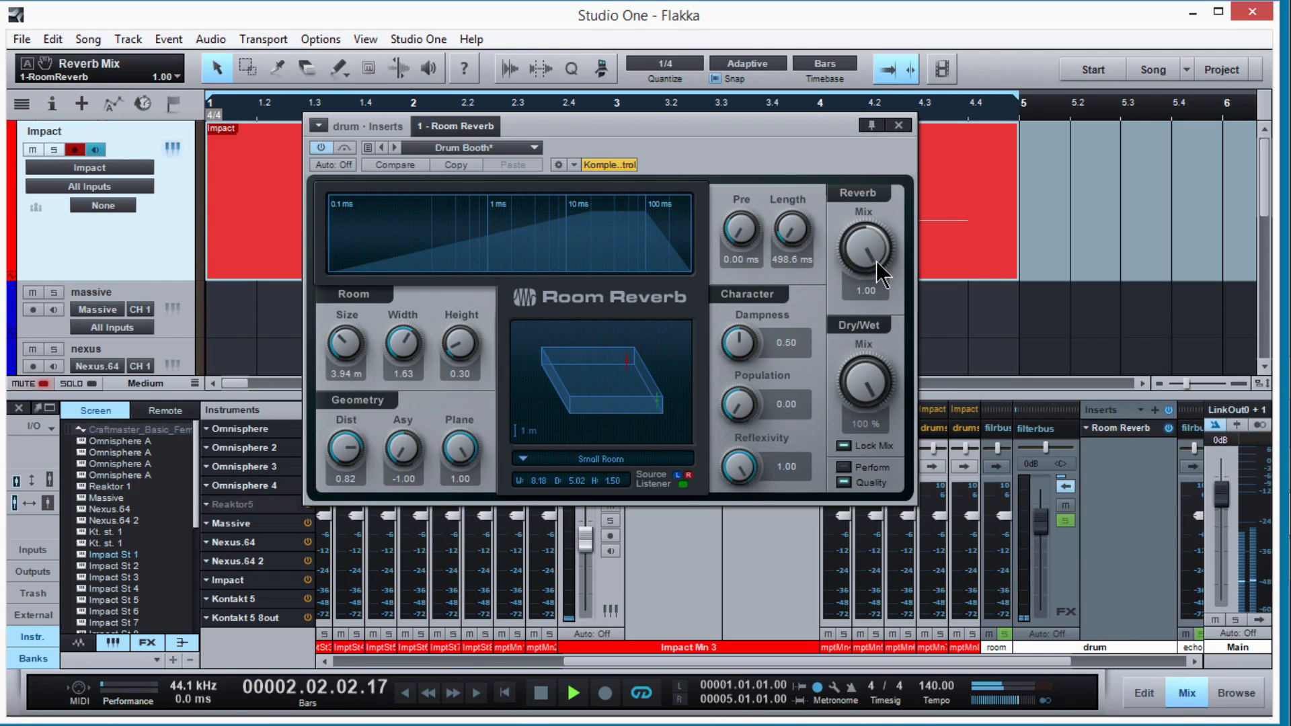
{"action": "left_click", "coordinate": [898, 125]}
Step: Set Impact Mn 3's drum send to -7.1 dB with pan R1, and add an echo send at -11.2 dB
{"action": "left_click_drag", "start_coordinate": [798, 464], "coordinate": [772, 456]}
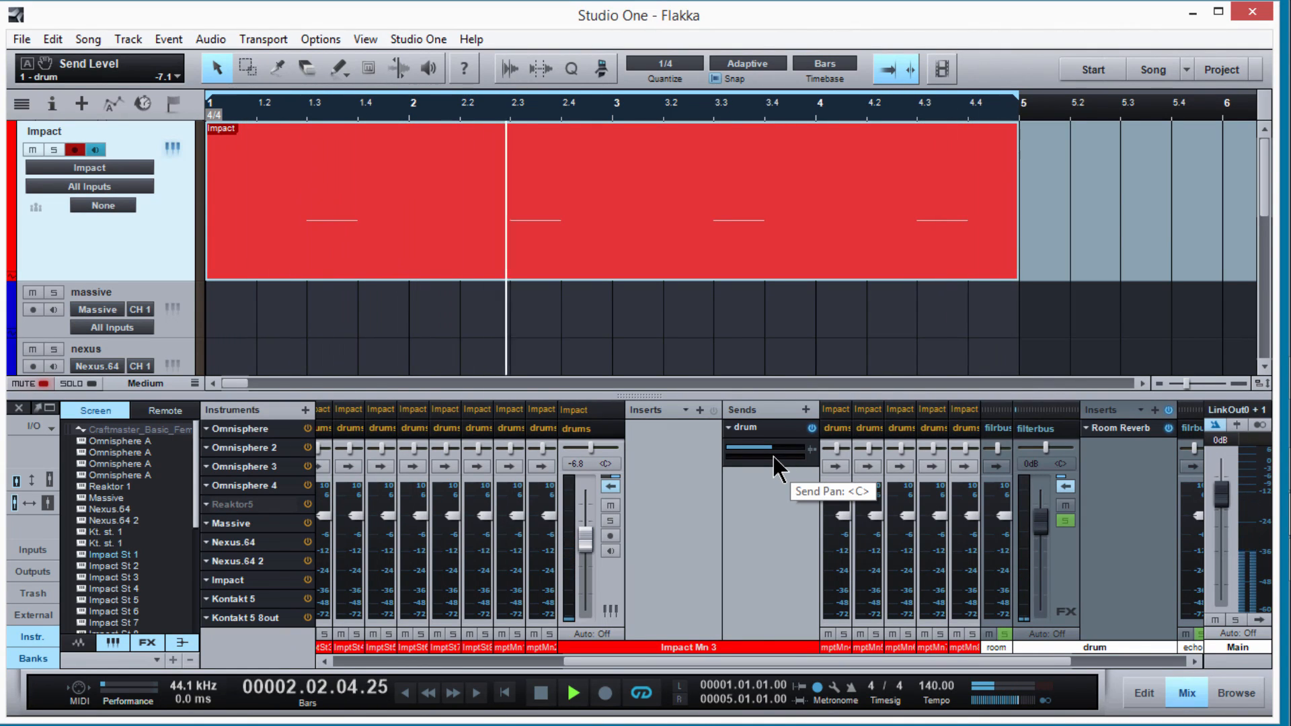
{"action": "mouse_move", "coordinate": [772, 456]}
{"action": "left_mouse_down"}
{"action": "mouse_move", "coordinate": [808, 463]}
{"action": "mouse_move", "coordinate": [748, 466]}
{"action": "mouse_move", "coordinate": [765, 469]}
{"action": "left_mouse_up"}
{"action": "left_click", "coordinate": [805, 410]}
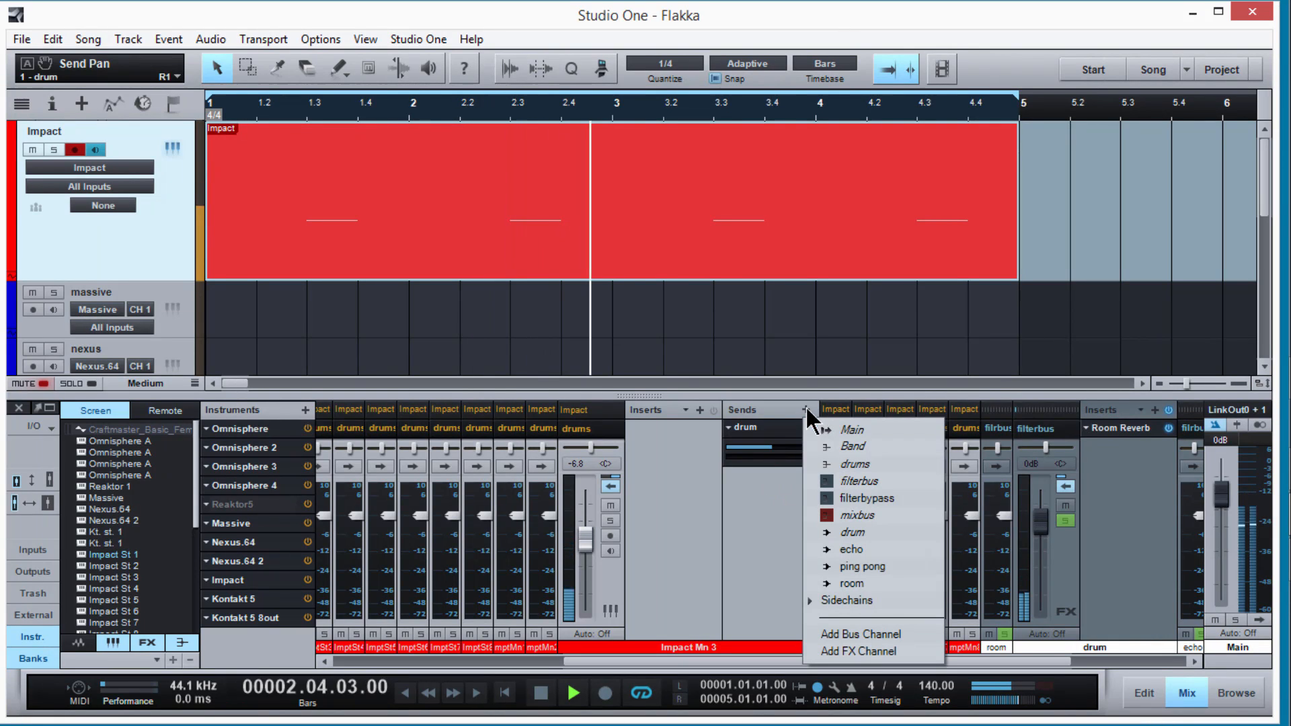
{"action": "left_click", "coordinate": [865, 554]}
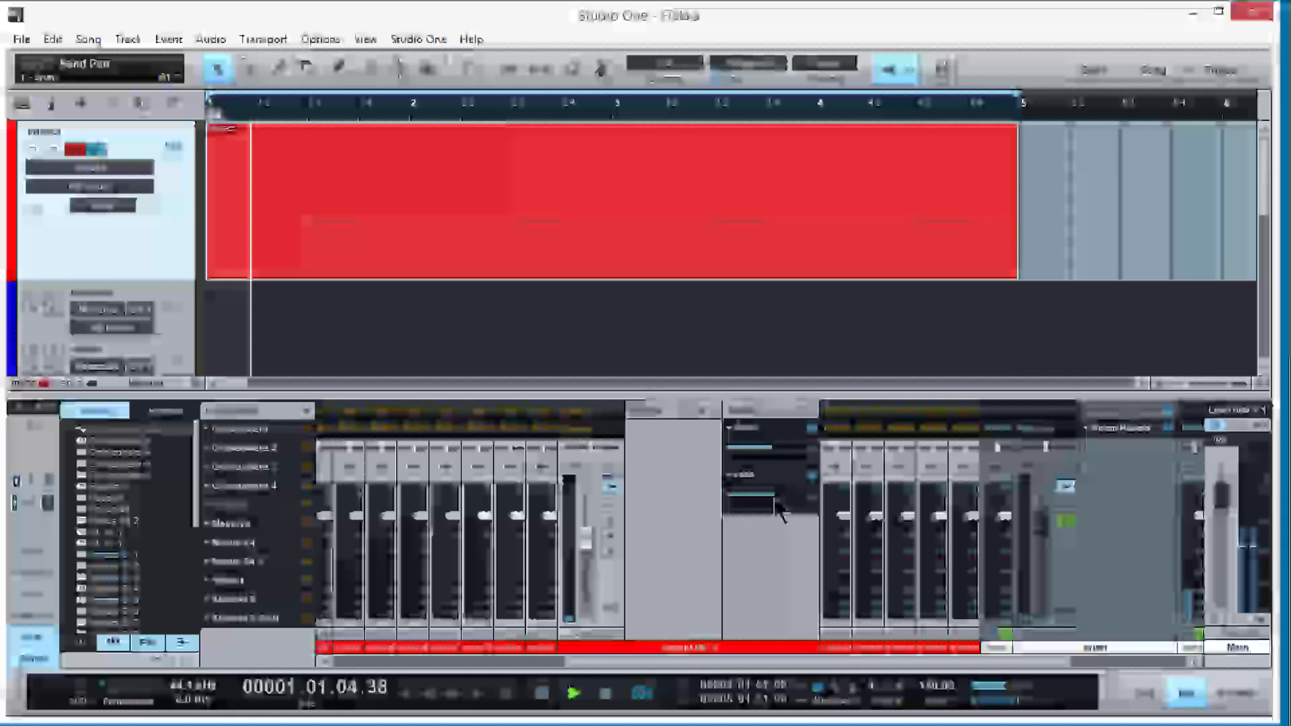
{"action": "left_click_drag", "start_coordinate": [773, 497], "coordinate": [764, 501]}
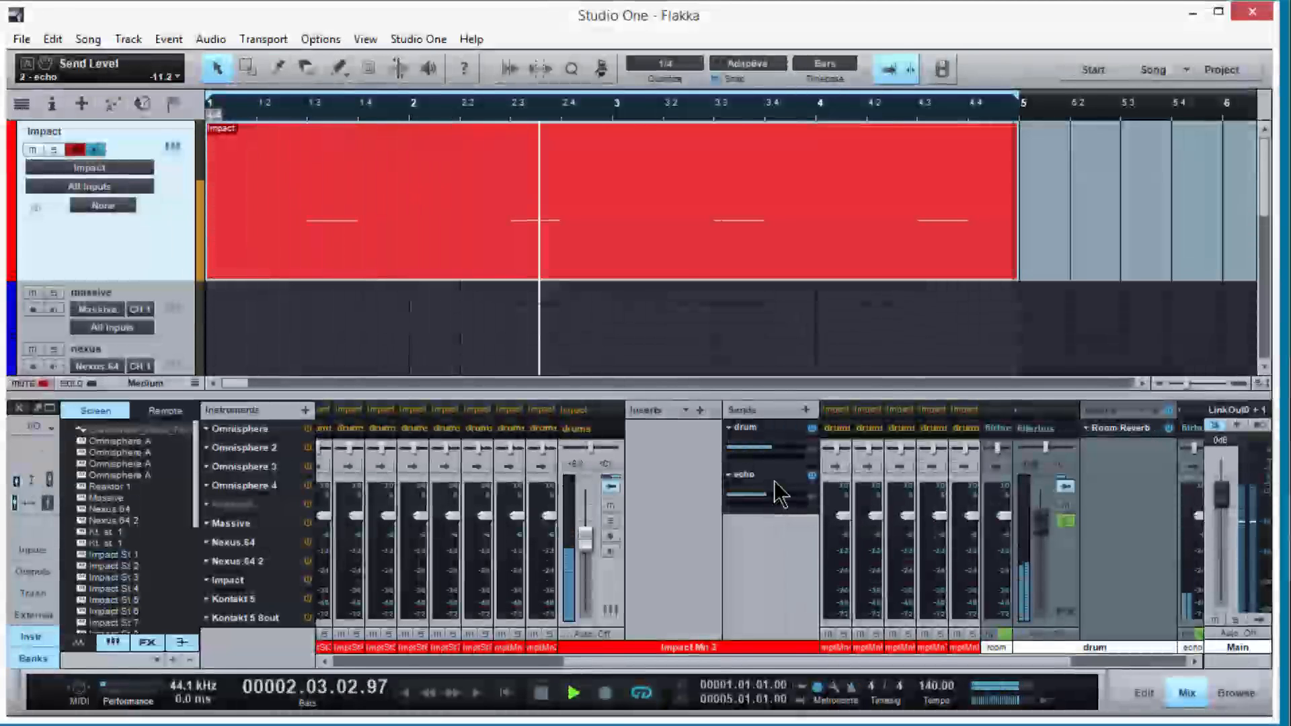
Step: Open the echo channel's Beat Delay, set Beats to 1/8, and lower Impact Mn 3's echo send to -19.2 dB
{"action": "double_click", "coordinate": [773, 482]}
{"action": "left_click_drag", "start_coordinate": [458, 237], "coordinate": [463, 258]}
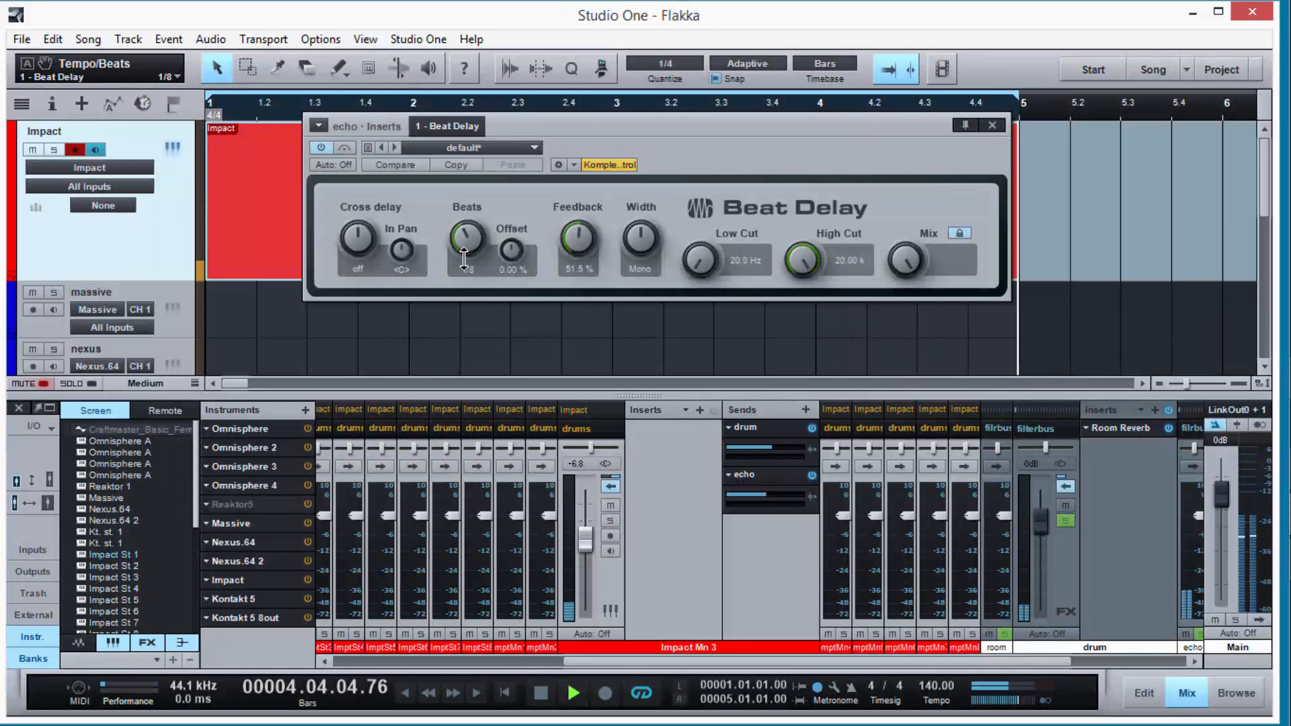
{"action": "left_click_drag", "start_coordinate": [769, 490], "coordinate": [758, 501]}
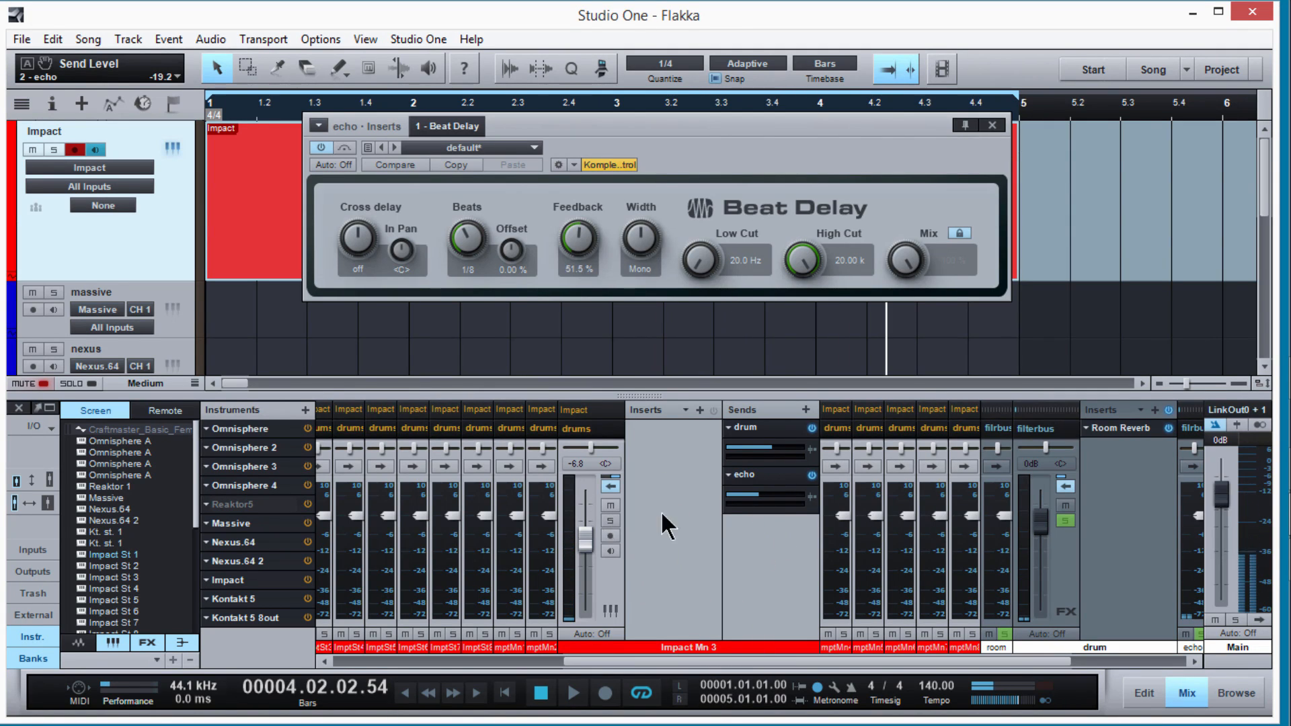
Step: Raise the Impact Mn 3 channel's volume to -0.2 dB and collapse the expanded drum and Impact Mn 3 channels
{"action": "left_click_drag", "start_coordinate": [585, 538], "coordinate": [584, 520]}
{"action": "left_click", "coordinate": [1073, 489]}
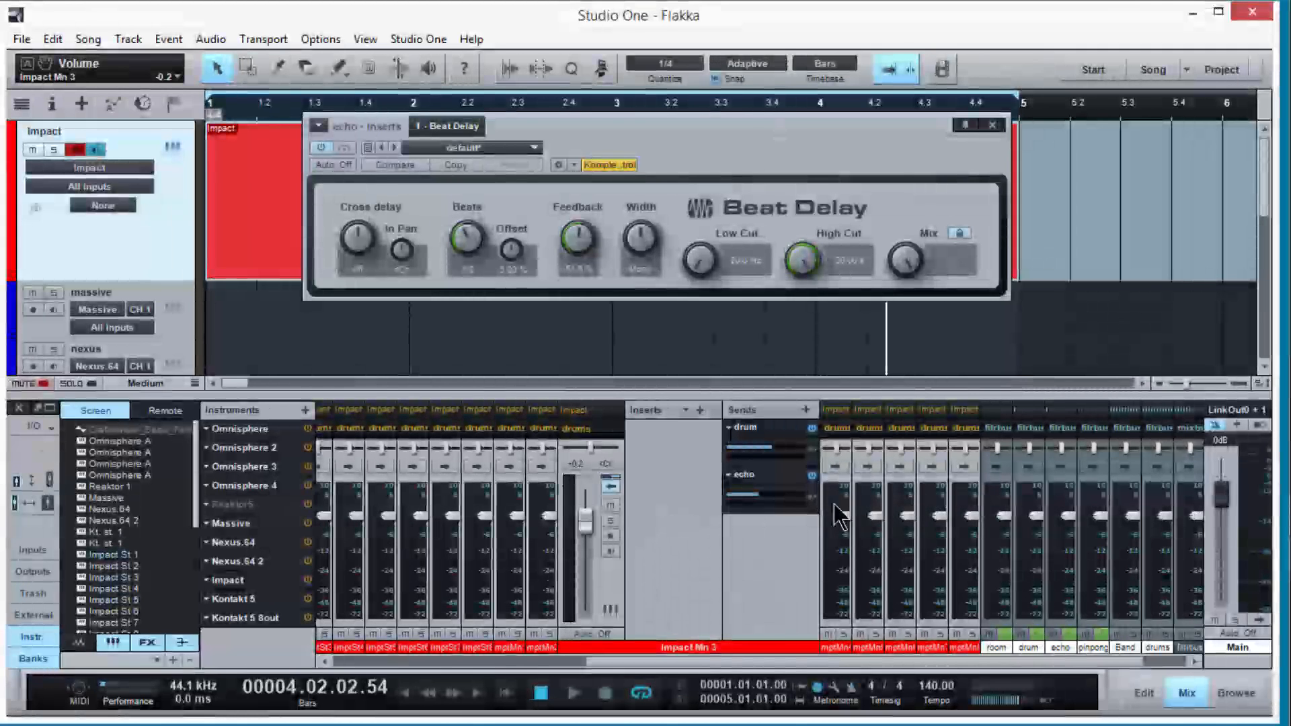
{"action": "right_click", "coordinate": [791, 491]}
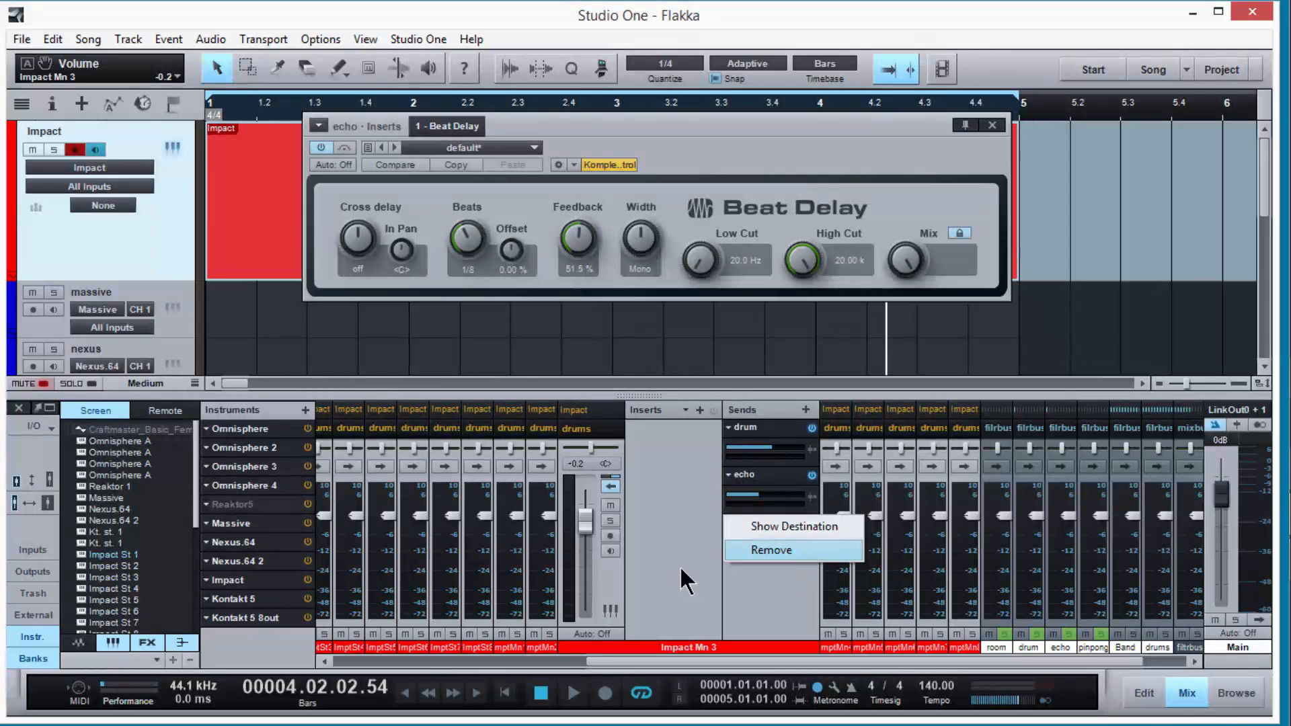
{"action": "left_click", "coordinate": [613, 486]}
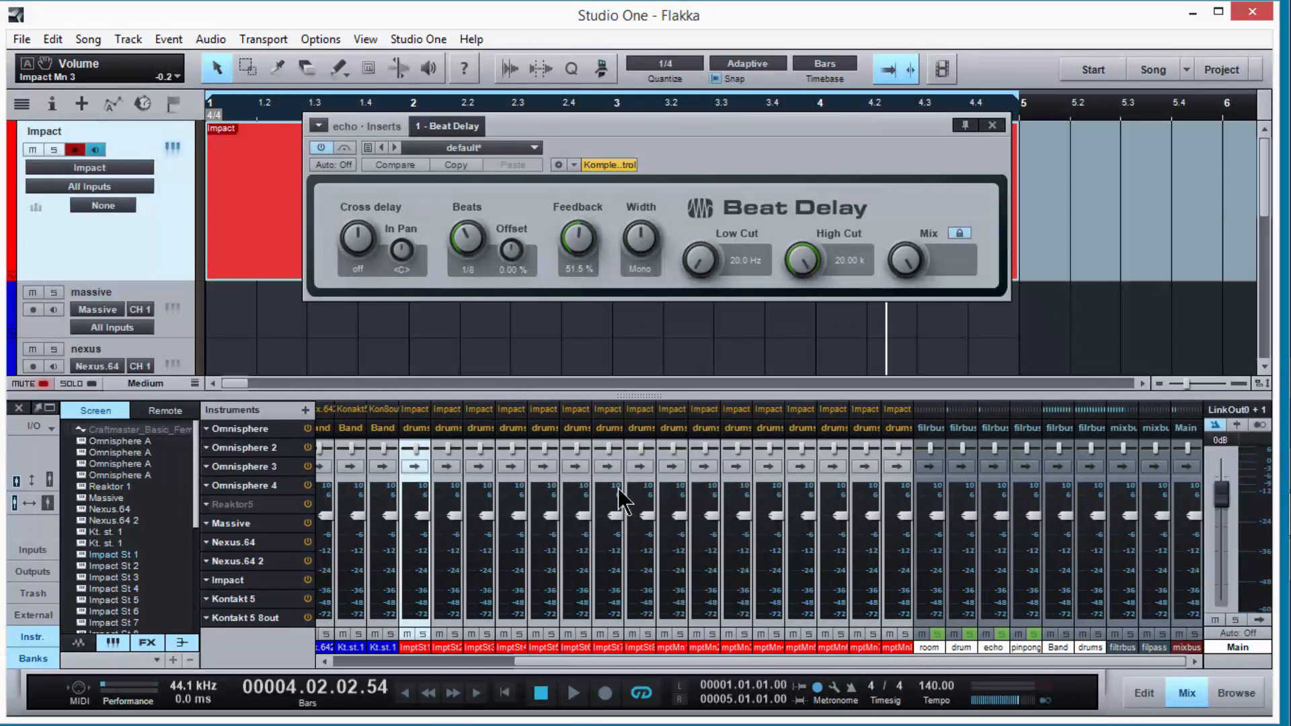
Step: Add a drum send to both the Impact Mn 1 and Impact Mn 2 channels, closing Beat Delay and collapsing both channels
{"action": "left_click", "coordinate": [688, 473]}
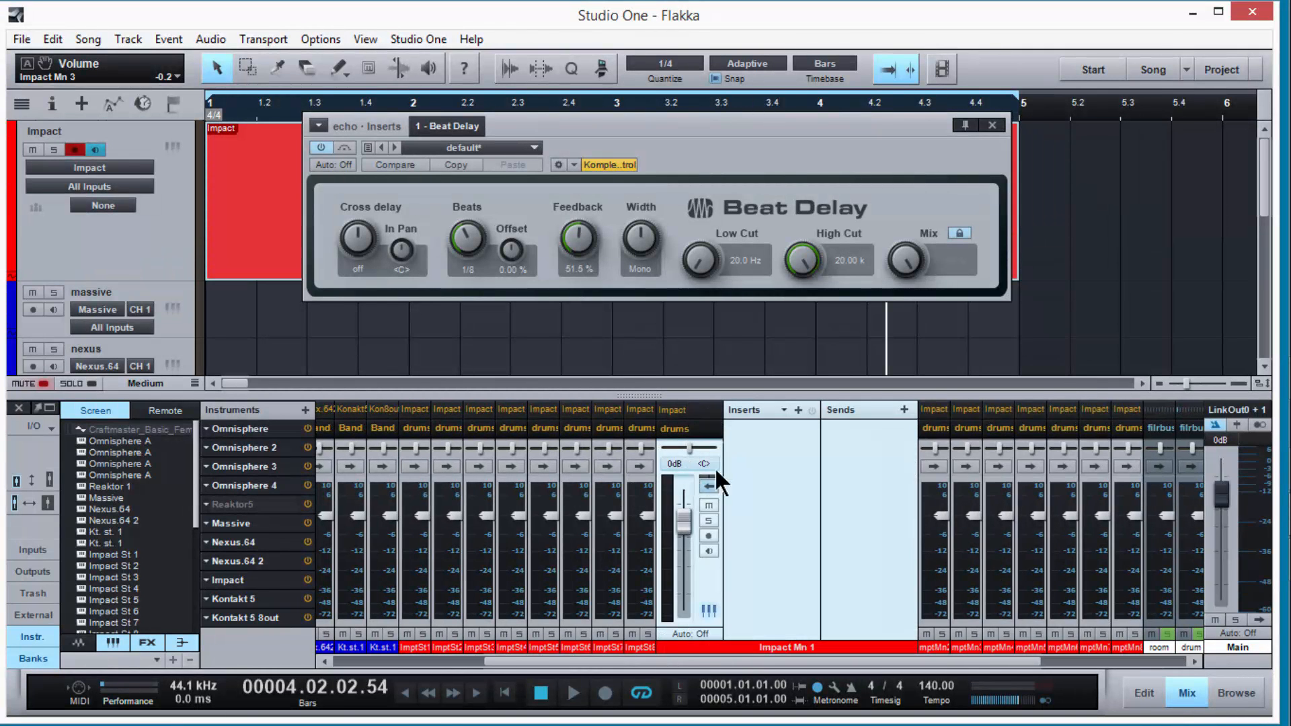
{"action": "left_click", "coordinate": [904, 409]}
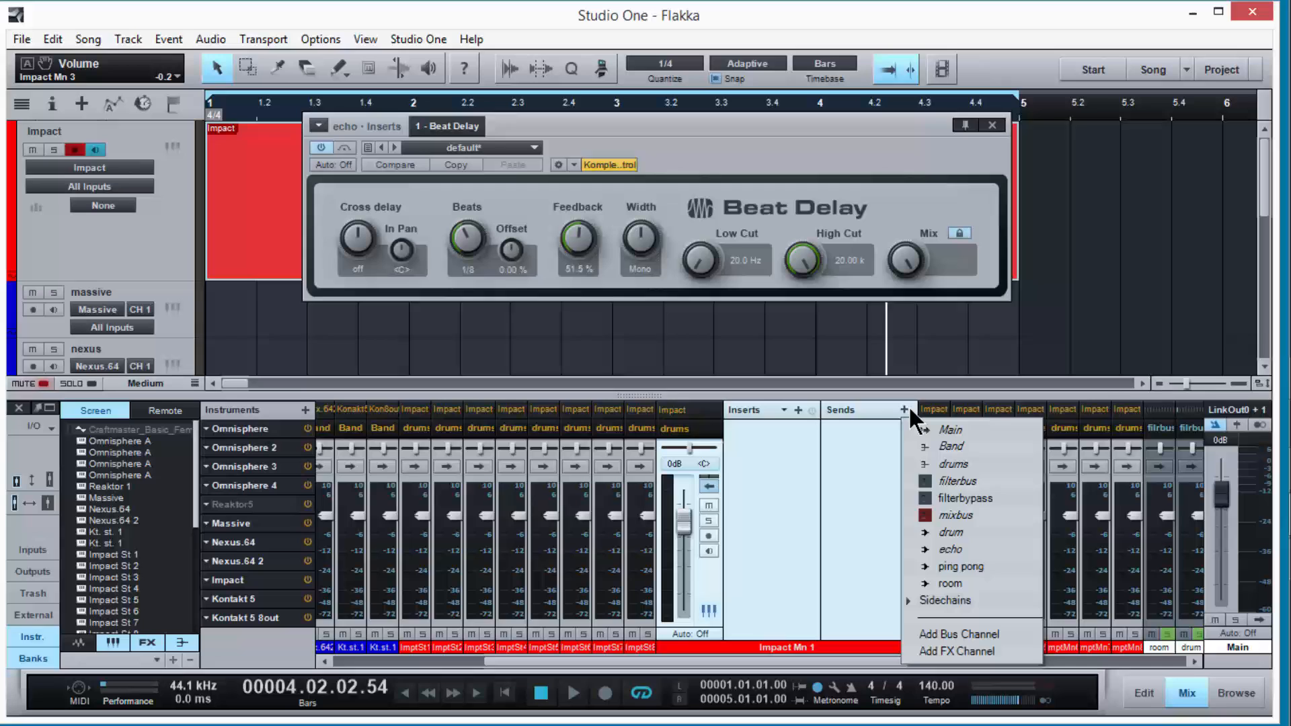
{"action": "left_click", "coordinate": [966, 532]}
{"action": "left_click", "coordinate": [927, 445]}
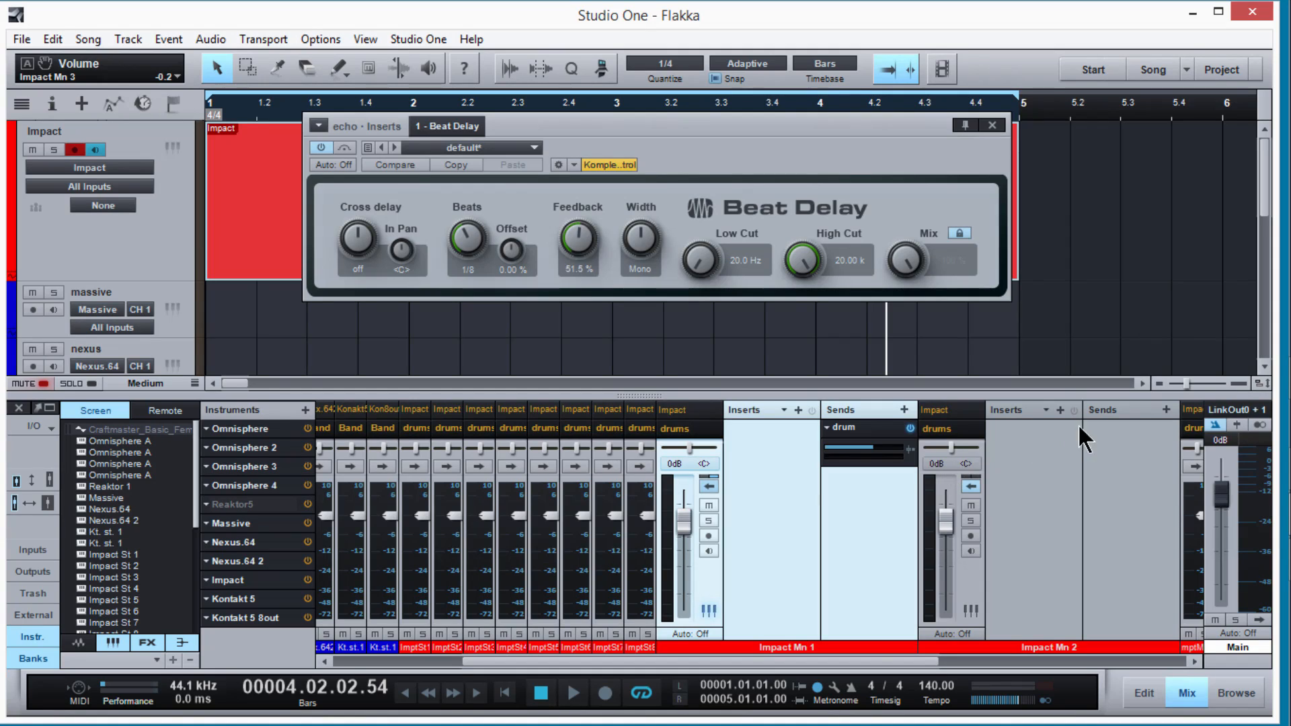
{"action": "left_click", "coordinate": [1165, 411]}
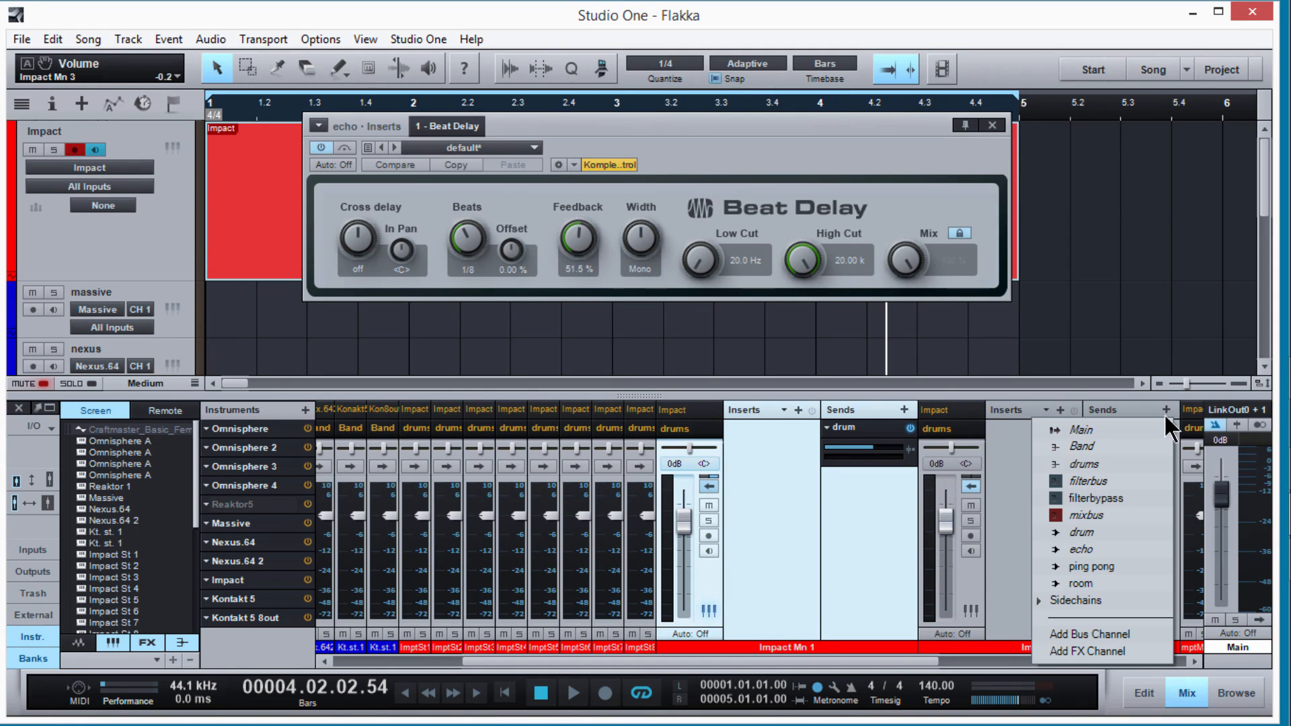
{"action": "left_click", "coordinate": [1092, 540]}
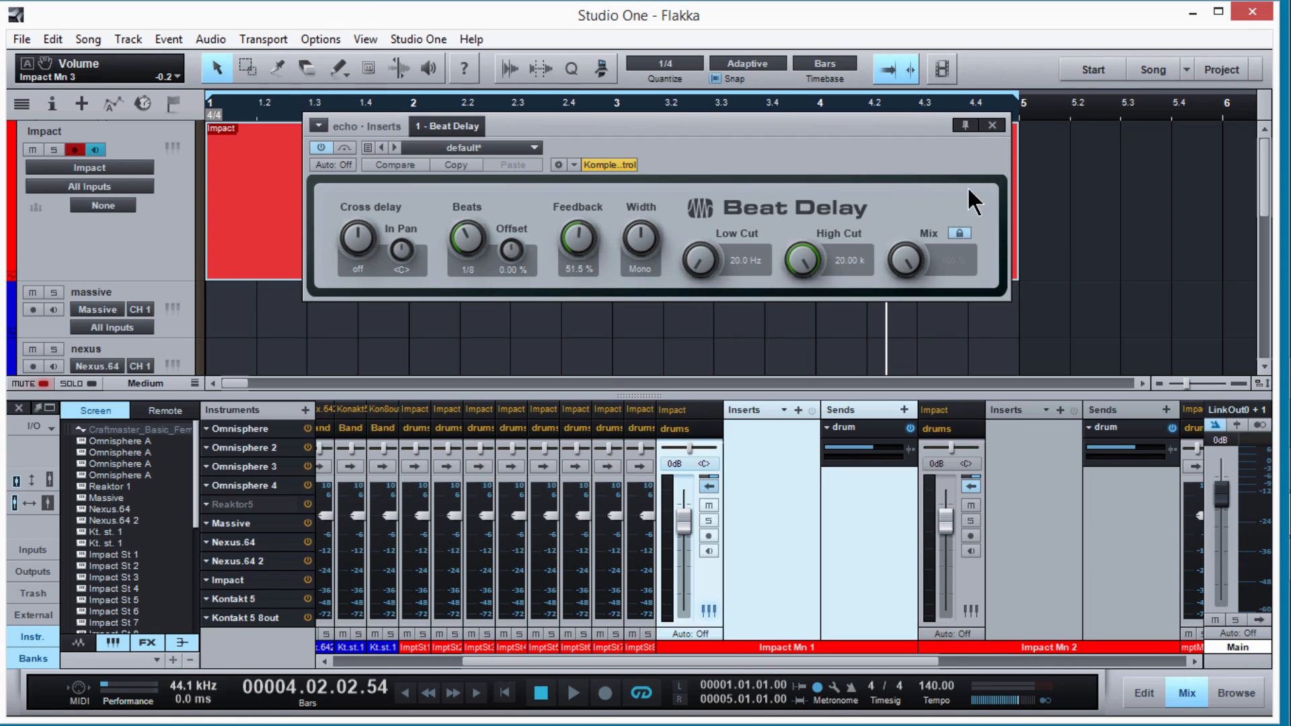
{"action": "left_click", "coordinate": [992, 126]}
{"action": "left_click", "coordinate": [707, 486]}
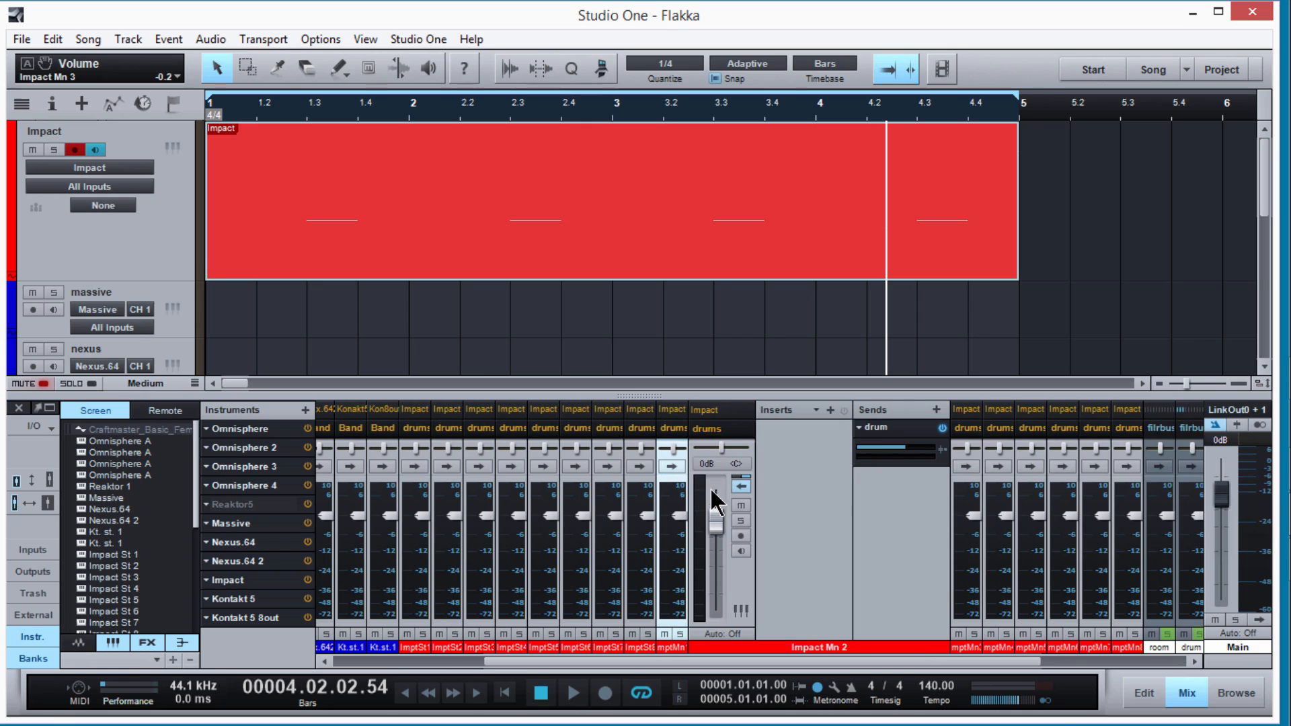
{"action": "left_click", "coordinate": [742, 488]}
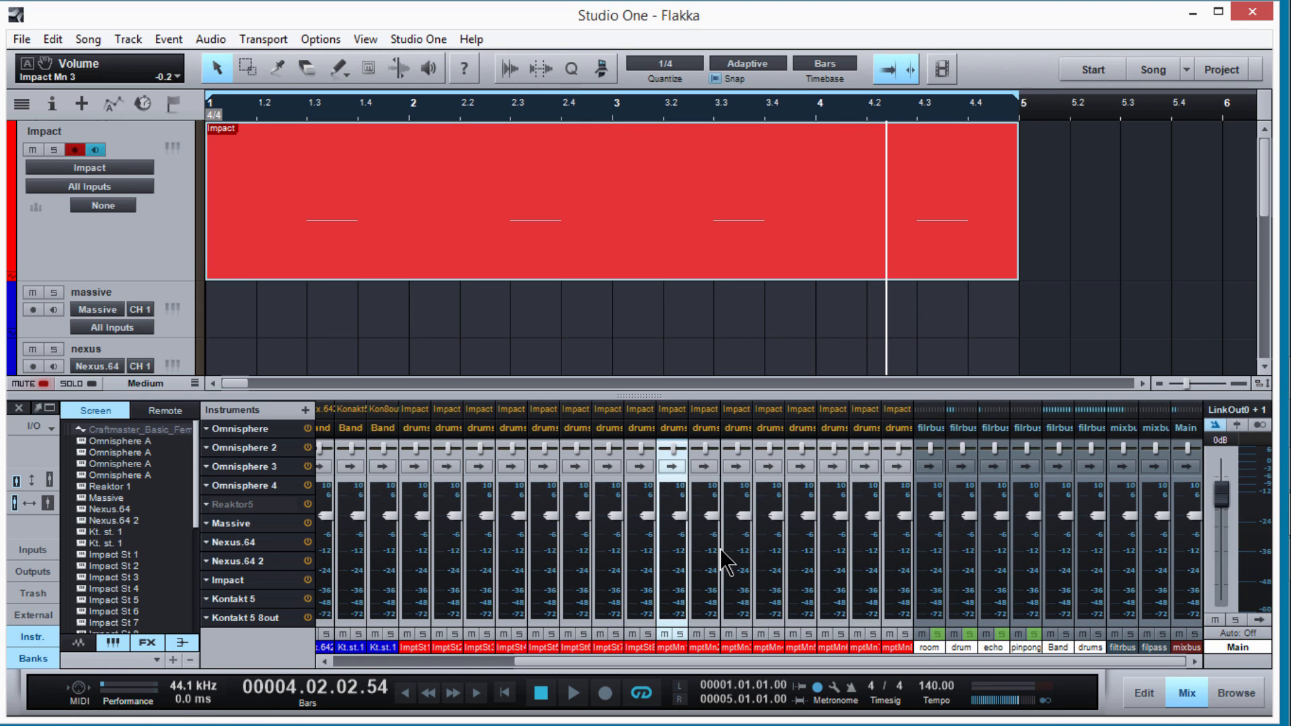
Step: Remove the drum send from the Impact Mn 1 channel and delete the four-bar Impact event from the arrangement
{"action": "left_click", "coordinate": [663, 470]}
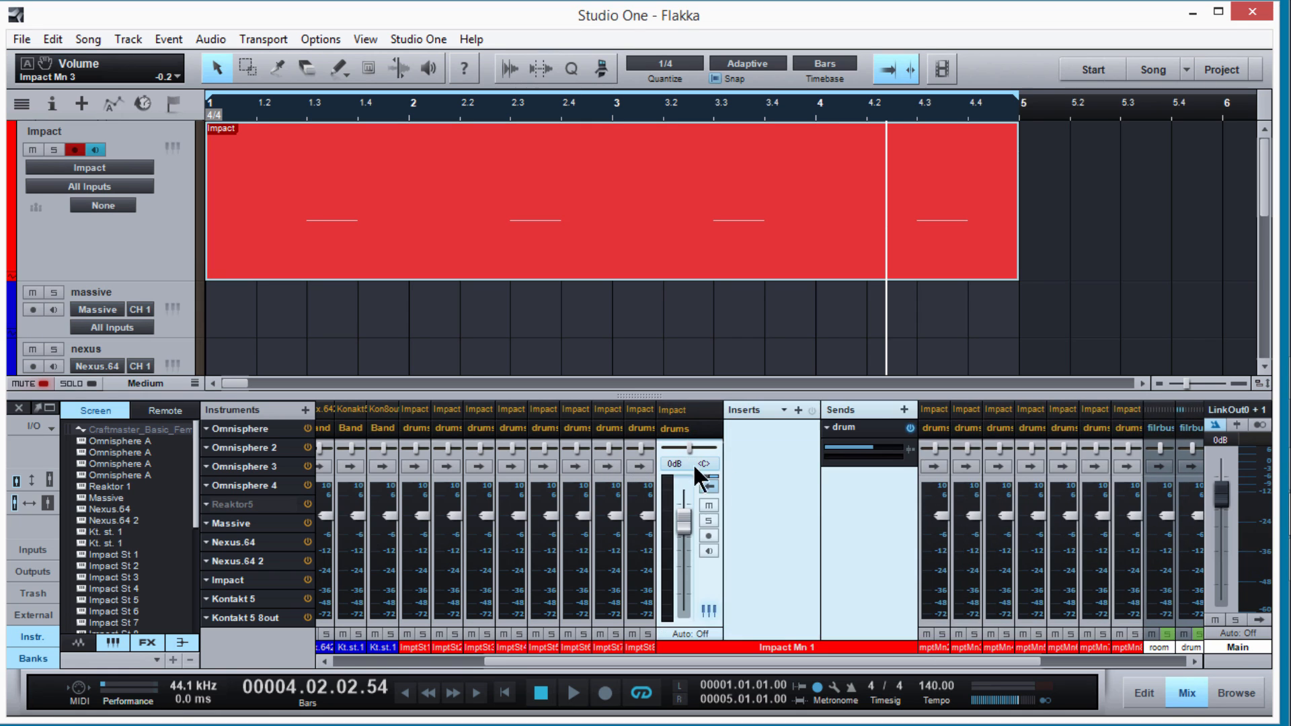
{"action": "right_click", "coordinate": [883, 450]}
{"action": "left_click", "coordinate": [885, 509]}
{"action": "left_click", "coordinate": [759, 272]}
{"action": "key", "text": "Delete"}
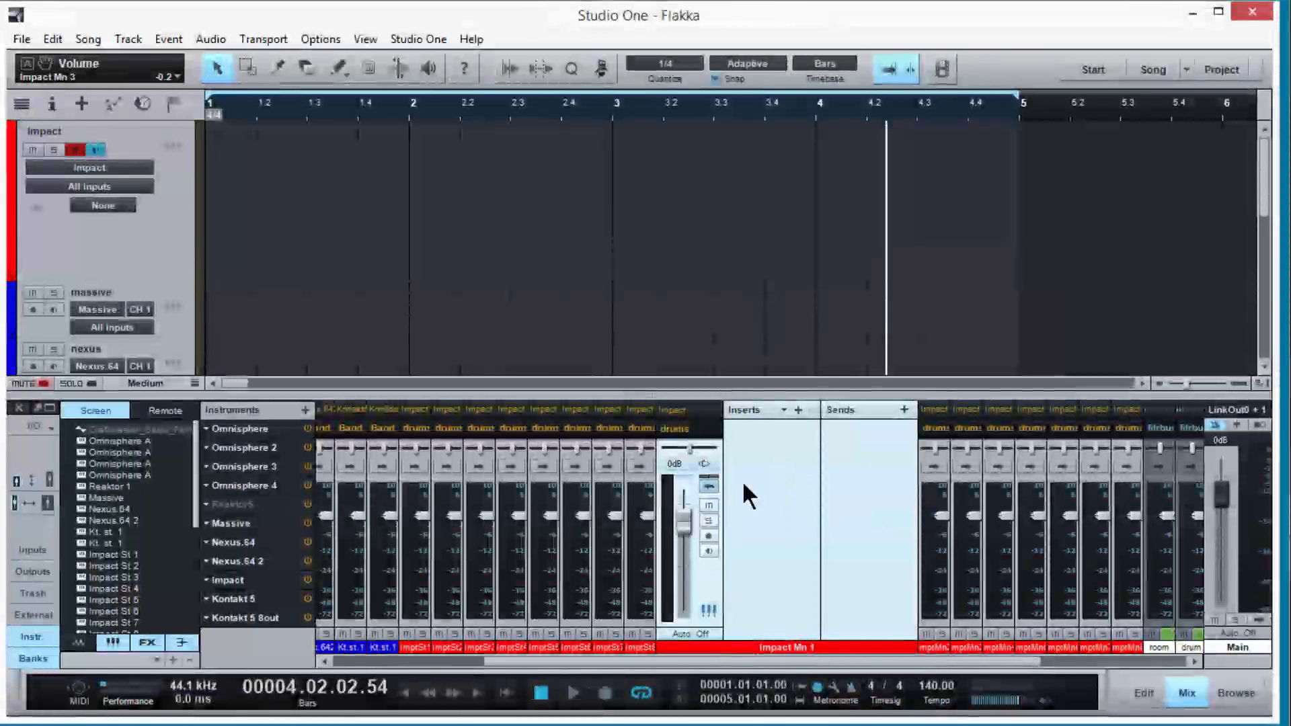
Step: Collapse Impact Mn 1, then check the inserts and sends of the Impact St 8 and Impact St 7 channels and collapse them
{"action": "left_click", "coordinate": [703, 464]}
{"action": "left_click", "coordinate": [640, 464]}
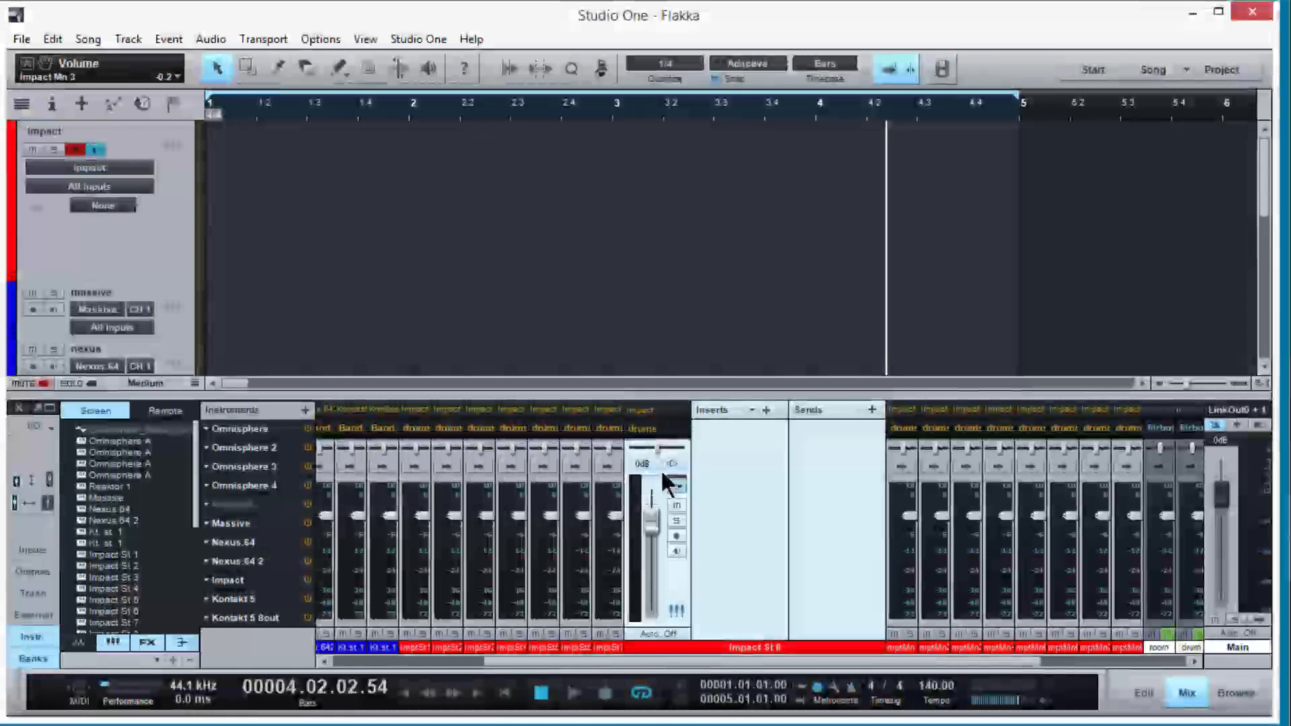
{"action": "left_click", "coordinate": [667, 470]}
{"action": "left_click", "coordinate": [615, 464]}
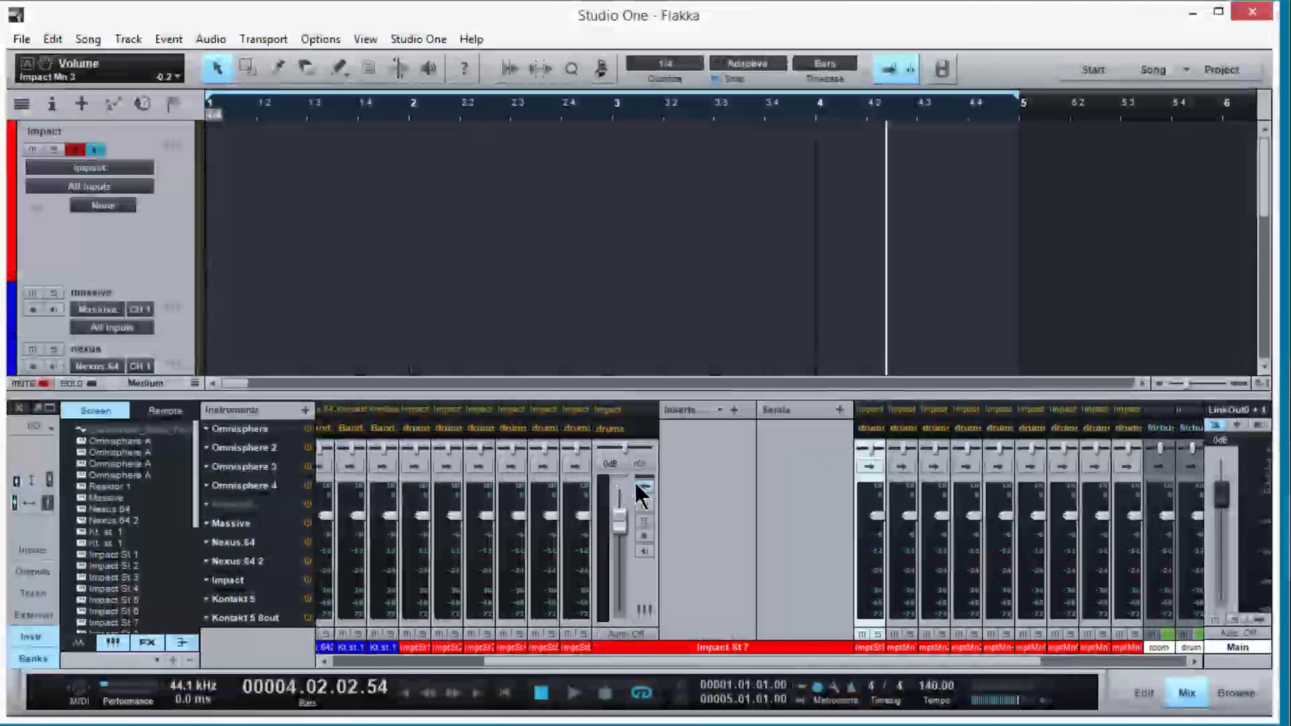
{"action": "left_click", "coordinate": [636, 481]}
{"action": "left_click_drag", "start_coordinate": [779, 659], "coordinate": [366, 637]}
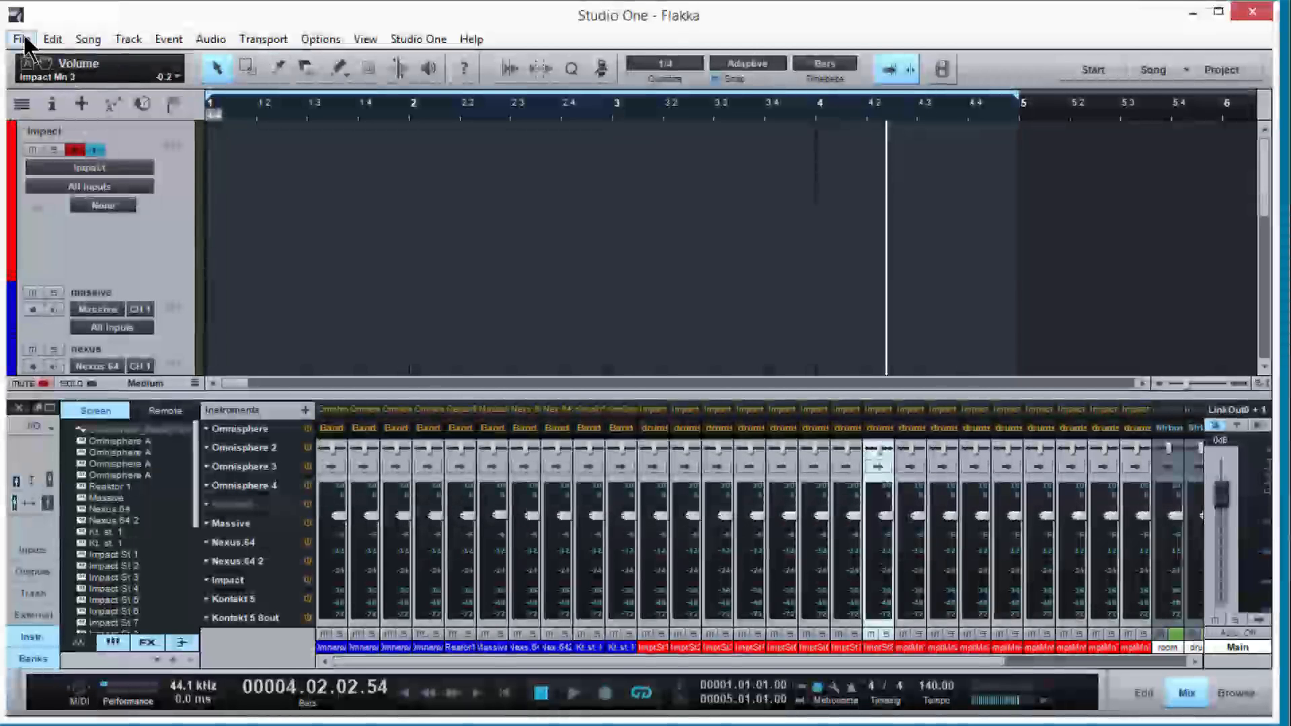
Step: Save the song as a template titled "Production Template 1"
{"action": "left_click", "coordinate": [22, 39]}
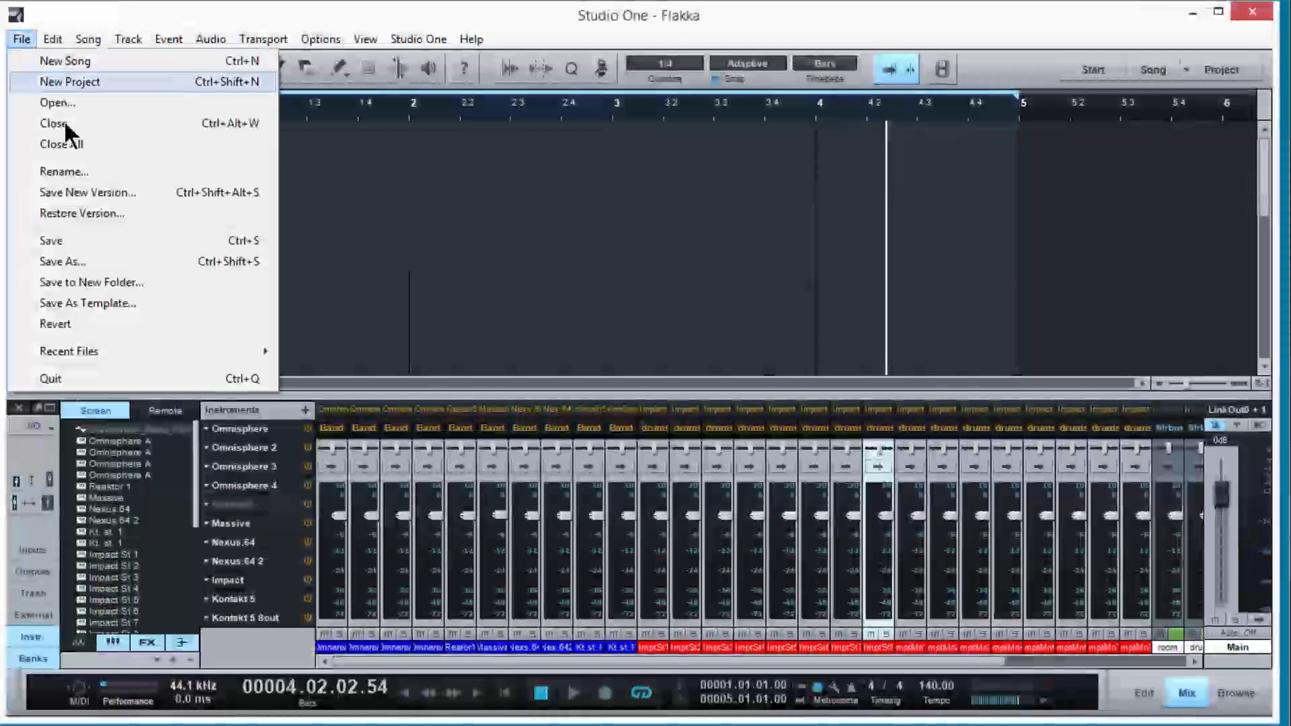
{"action": "left_click", "coordinate": [136, 304]}
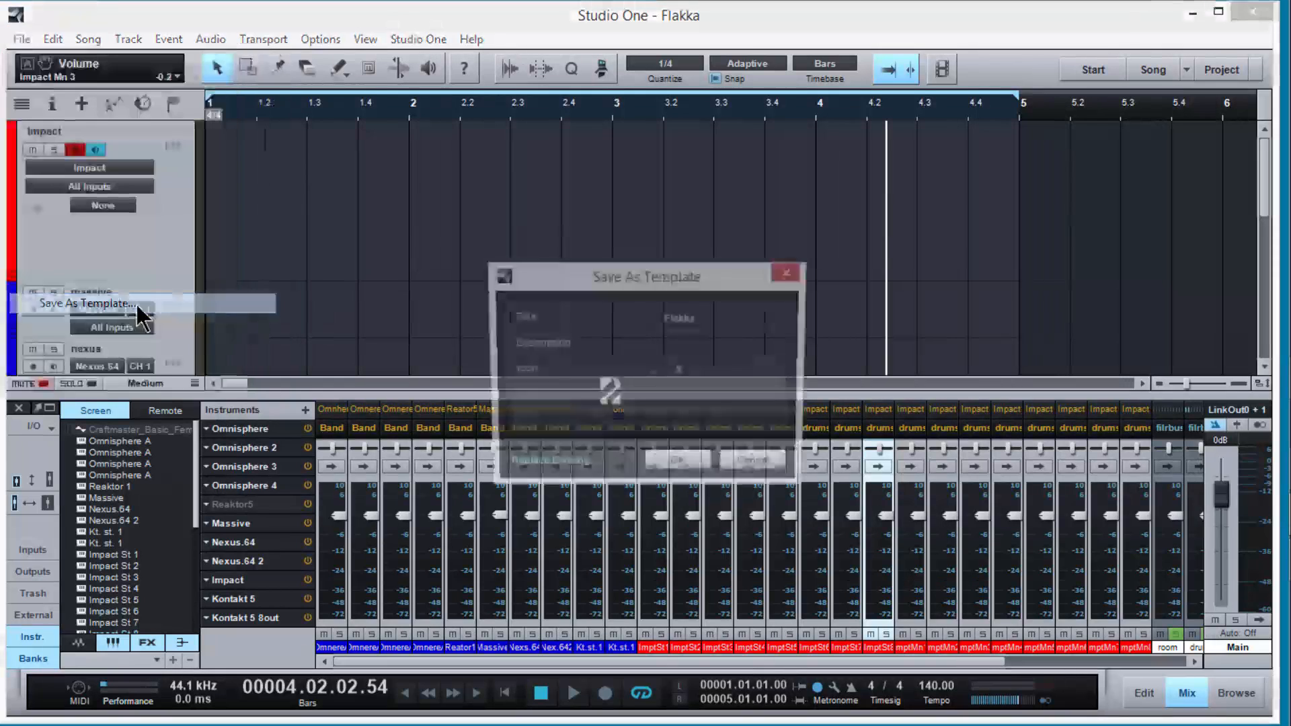
{"action": "key", "text": "BackSpace"}
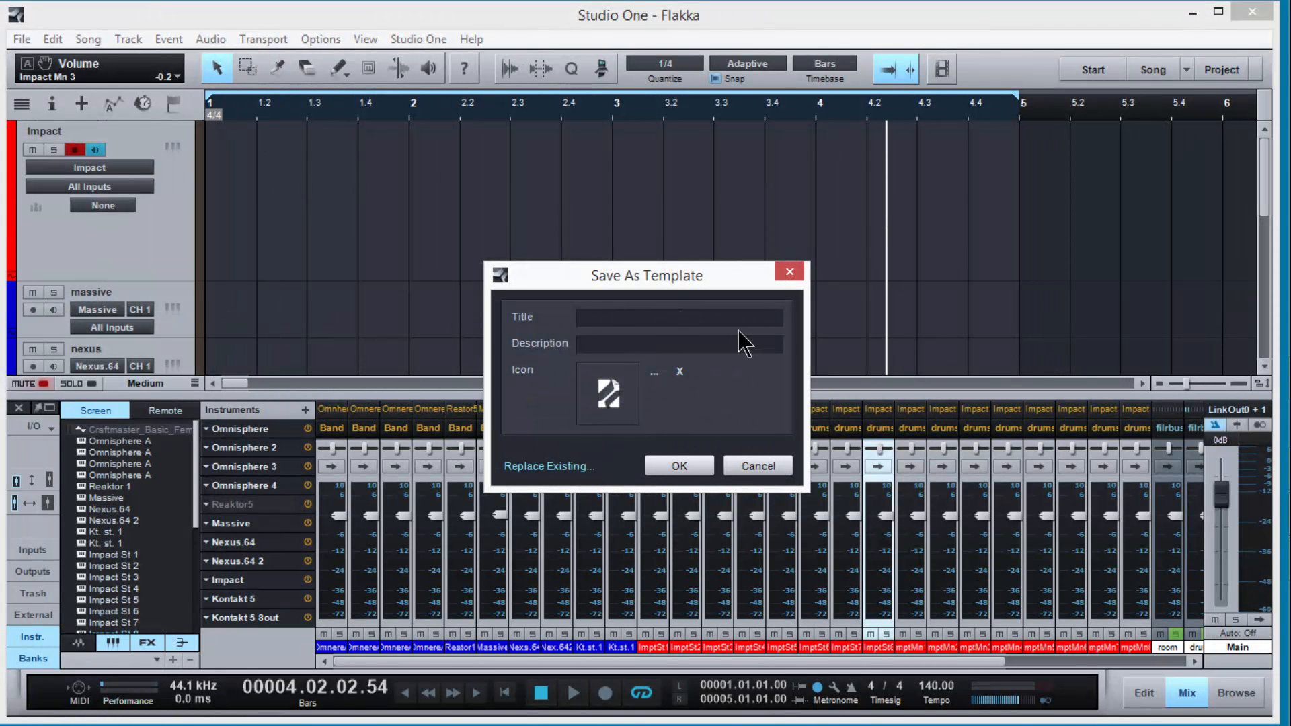
{"action": "type", "text": "Production Temp"}
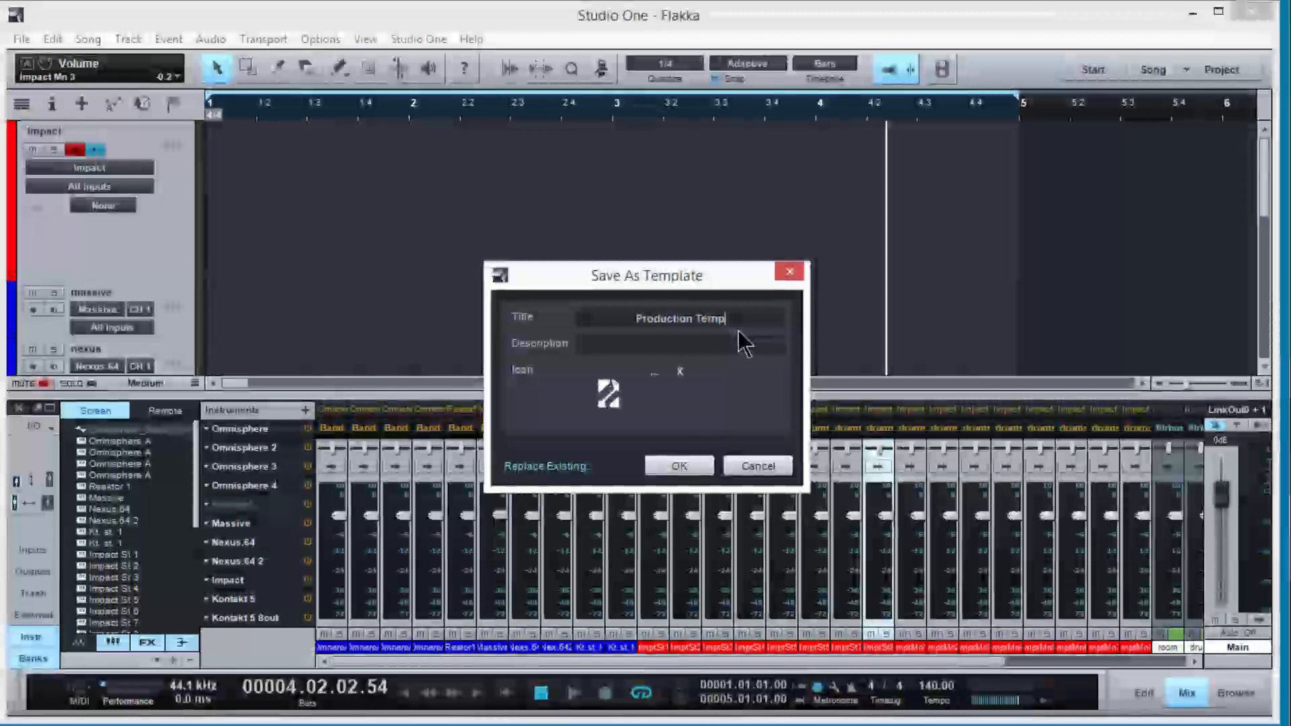
{"action": "type", "text": "late 1"}
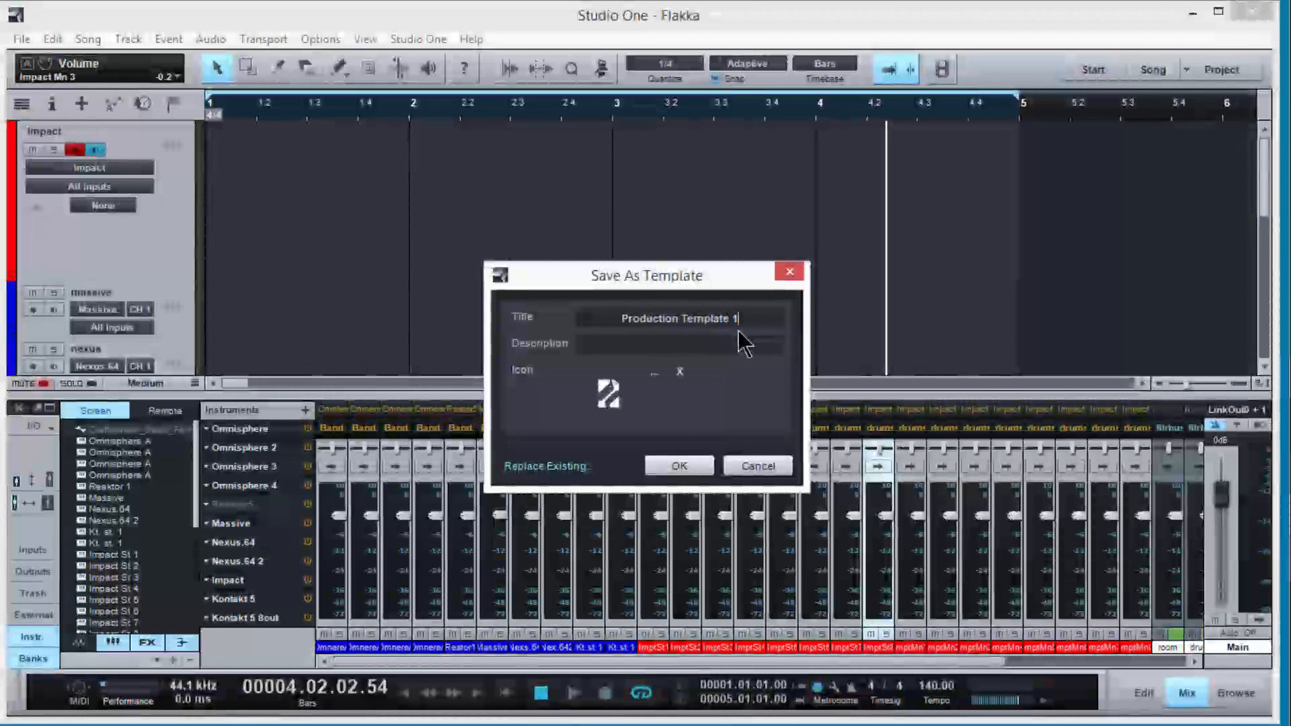
{"action": "left_click", "coordinate": [679, 466]}
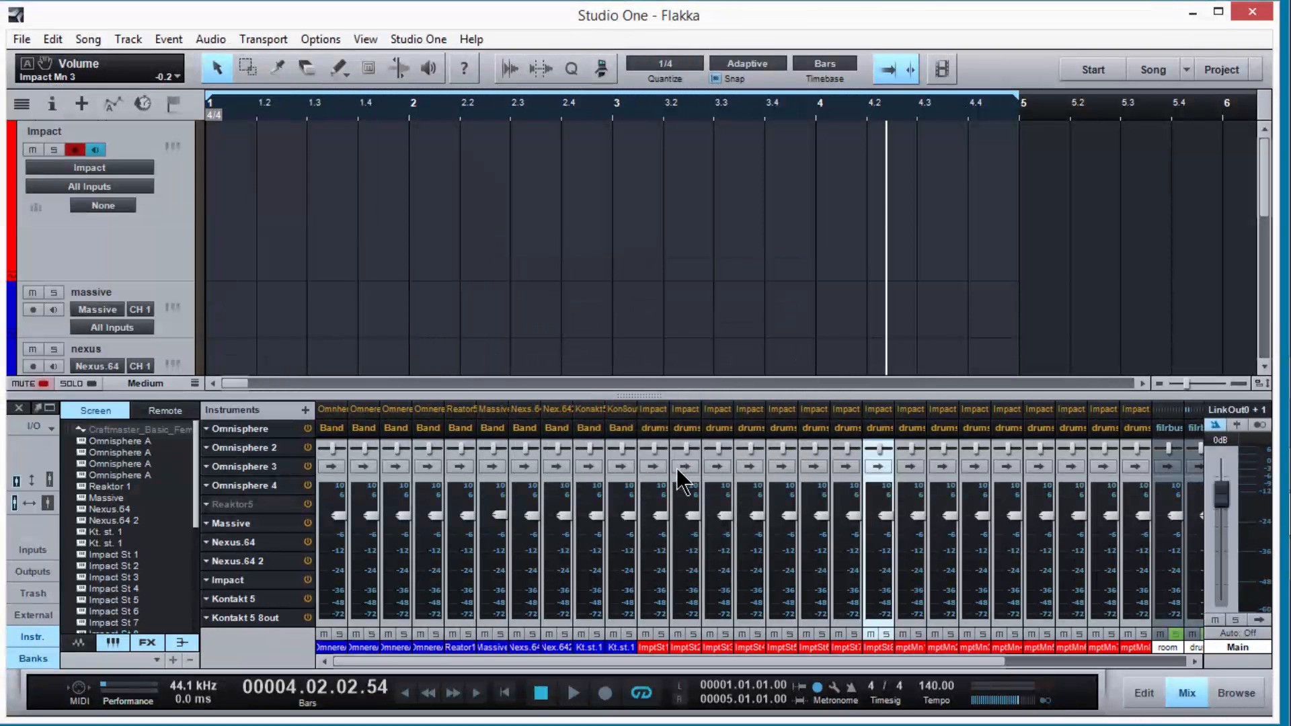
Step: Close the Flakka song and return to the start page
{"action": "left_click", "coordinate": [30, 40]}
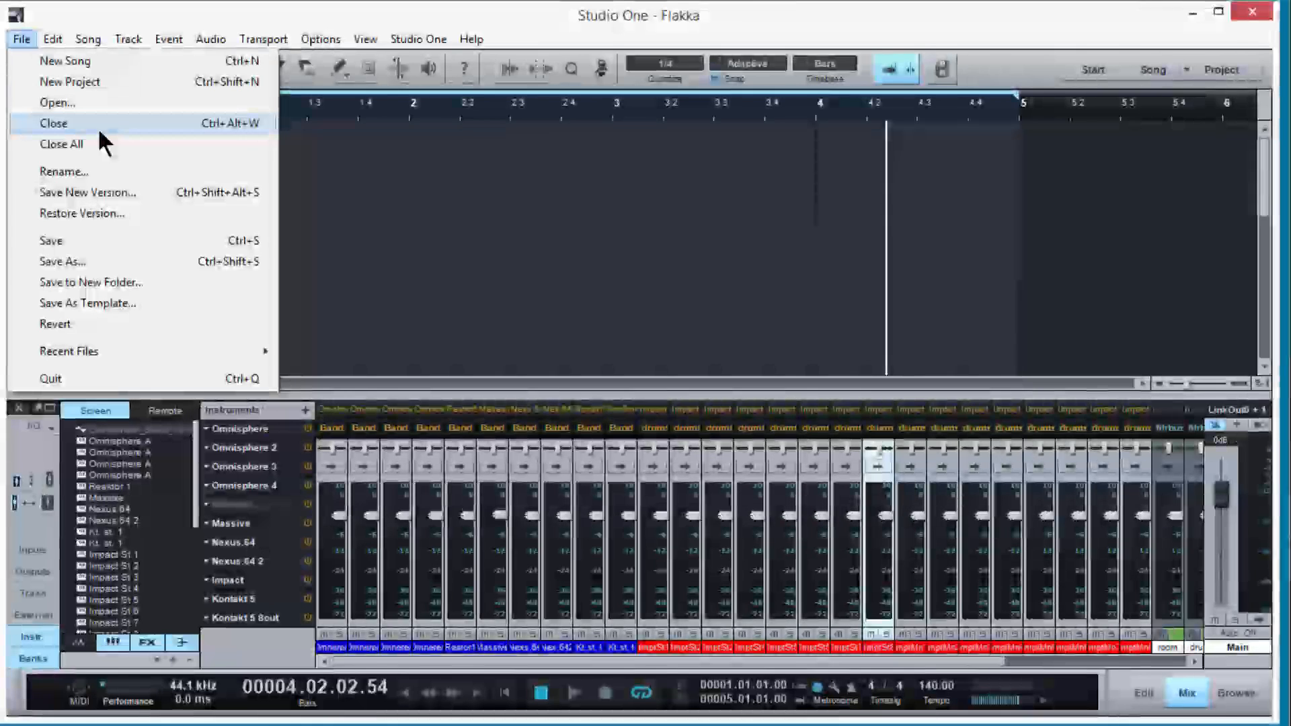
{"action": "left_click", "coordinate": [98, 128]}
{"action": "left_click", "coordinate": [662, 437]}
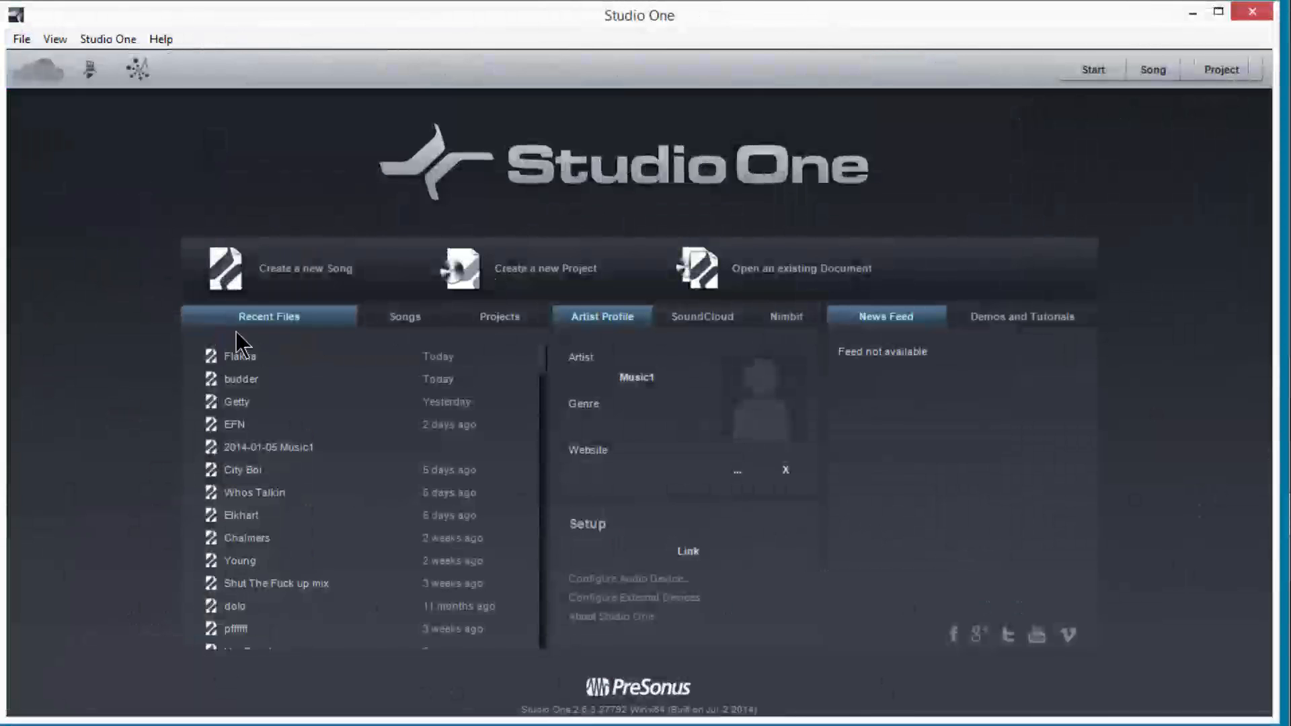
Step: Create a new song titled "flakka" from the user template Production Template 1
{"action": "left_click", "coordinate": [327, 287]}
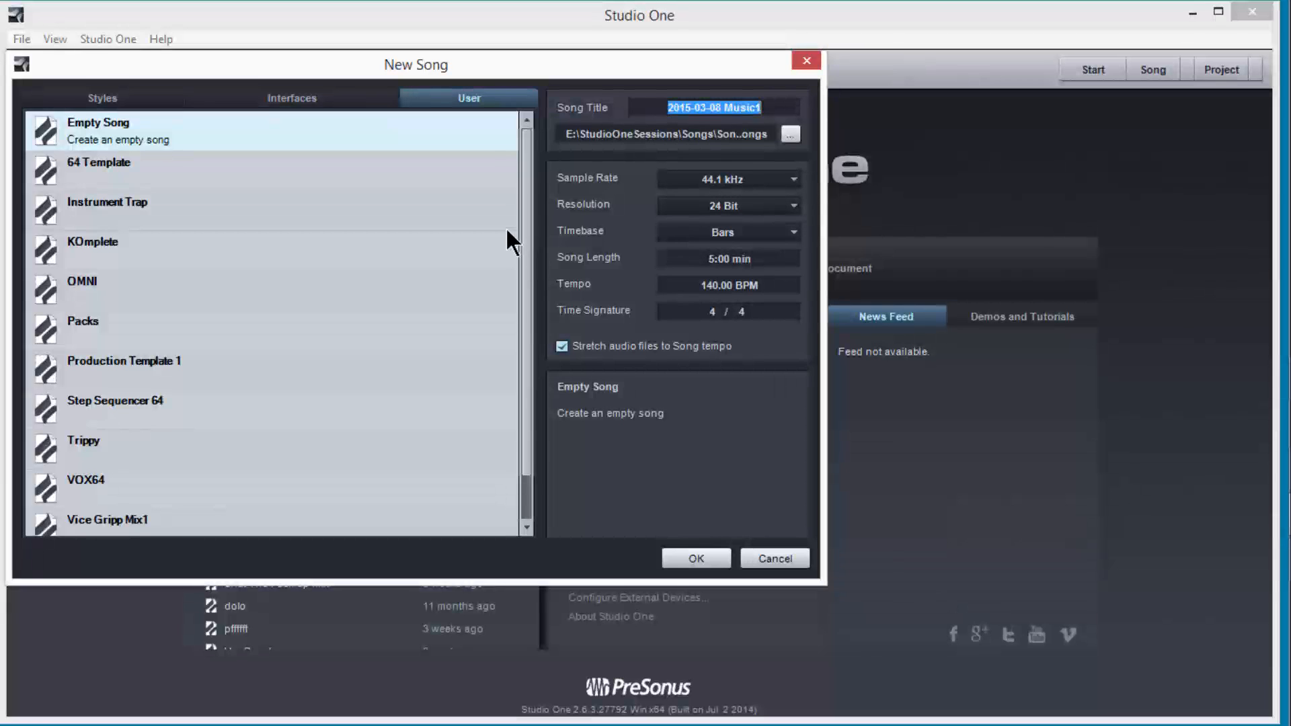
{"action": "scroll", "coordinate": [522, 255], "scroll_direction": "down", "scroll_amount": 1}
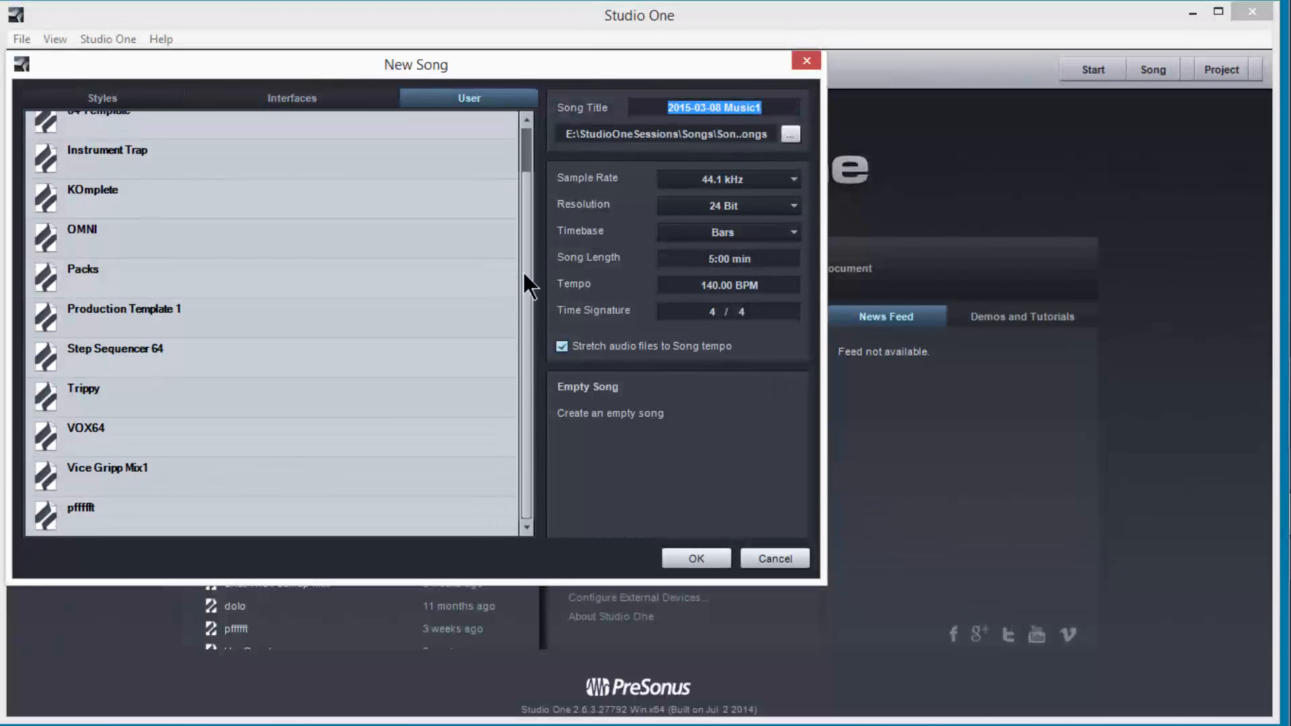
{"action": "left_click", "coordinate": [116, 316]}
{"action": "left_click", "coordinate": [775, 109]}
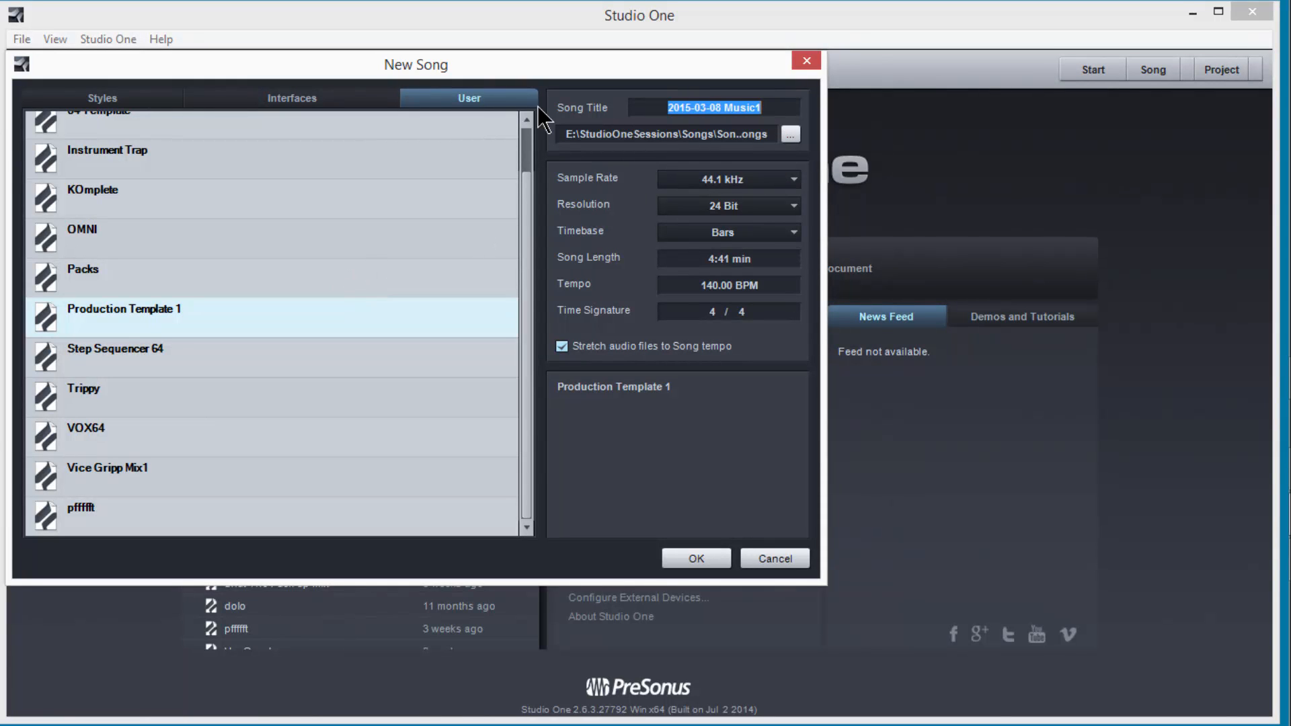
{"action": "type", "text": "flakaa"}
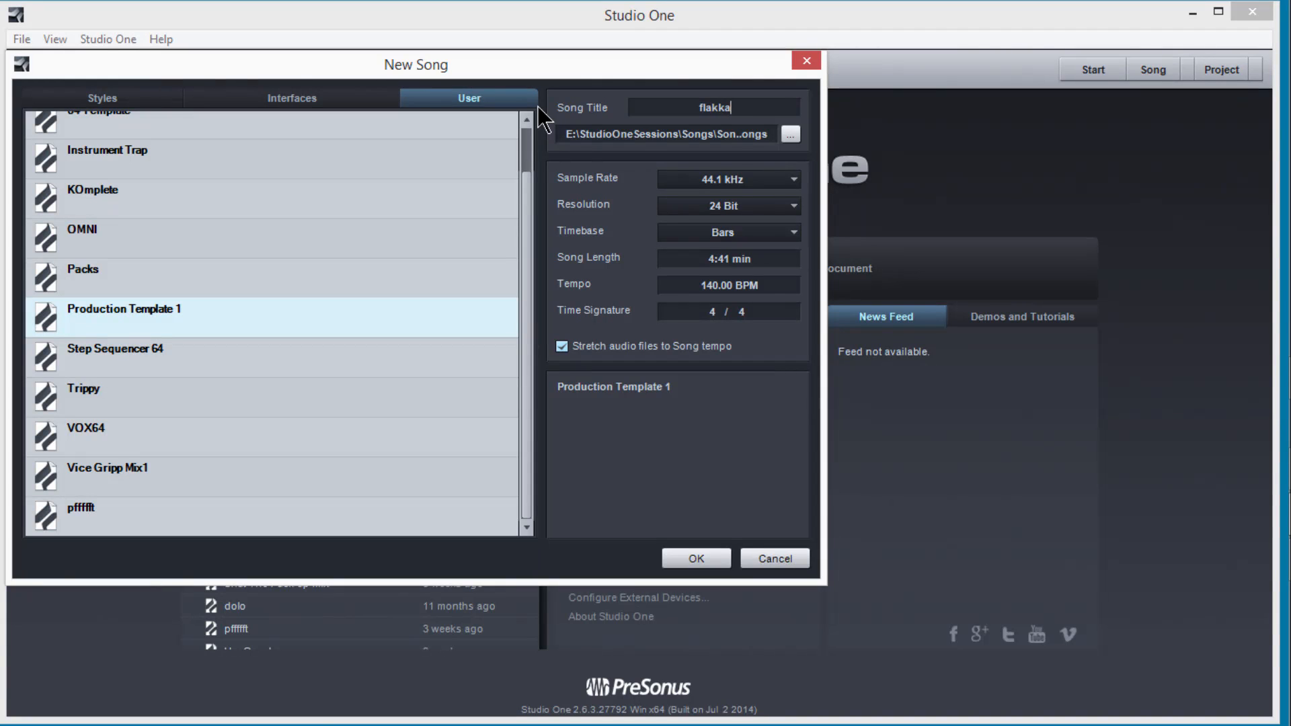
{"action": "left_click", "coordinate": [702, 558]}
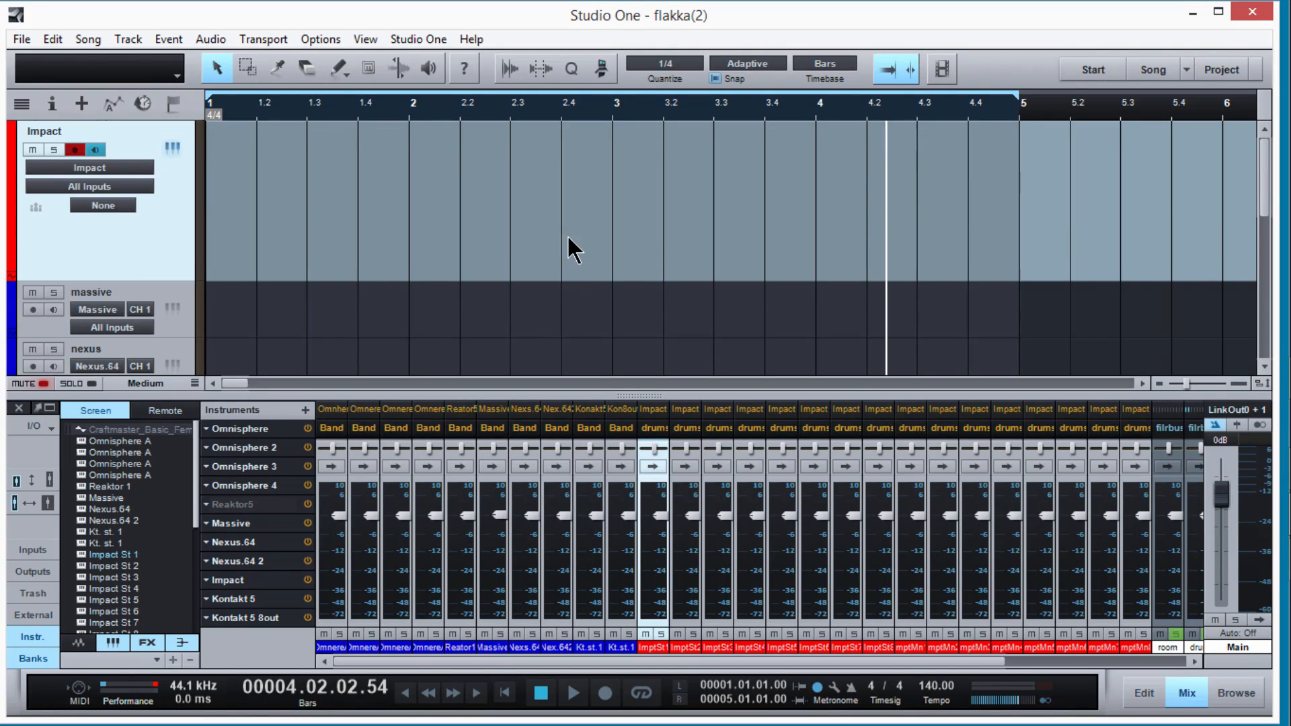
Step: Fit all tracks into a compact arrangement overview and examine the mixer channels through to the FX and bus channels
{"action": "left_click_drag", "start_coordinate": [459, 116], "coordinate": [492, 26]}
{"action": "key", "text": "shift+w"}
{"action": "key", "text": "shift+w"}
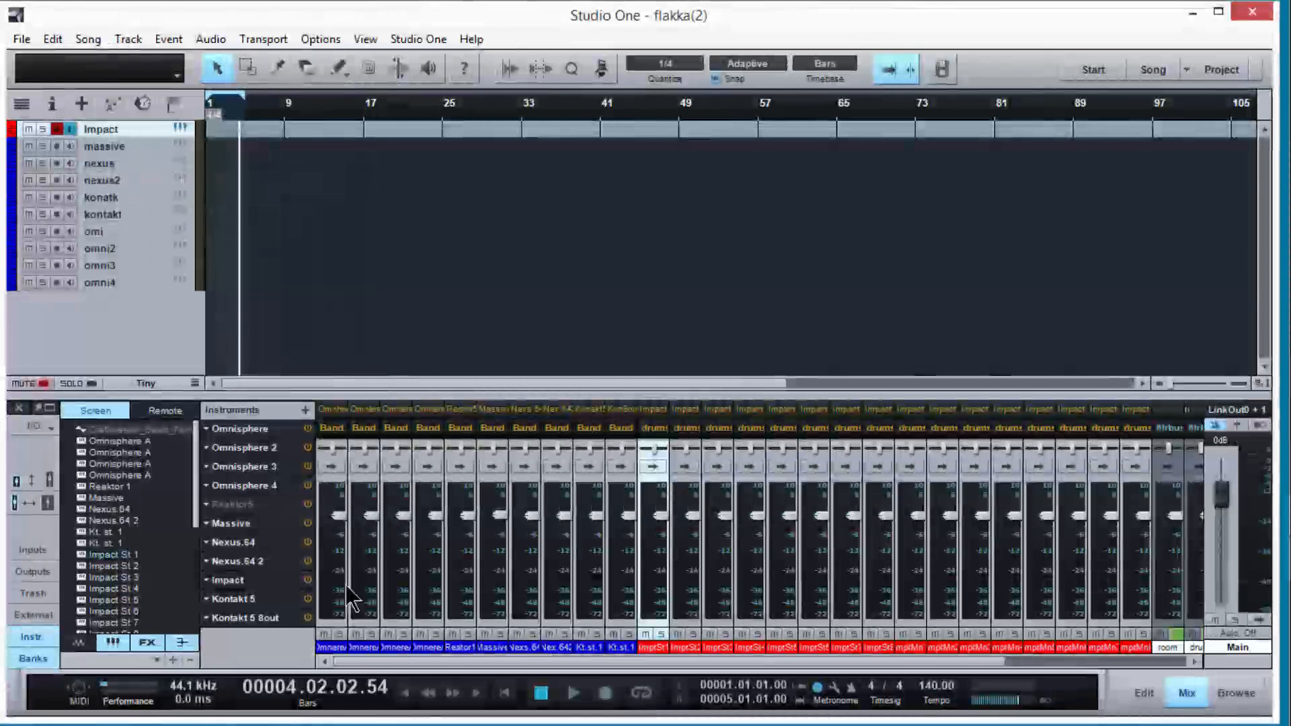
{"action": "left_click_drag", "start_coordinate": [362, 657], "coordinate": [565, 668]}
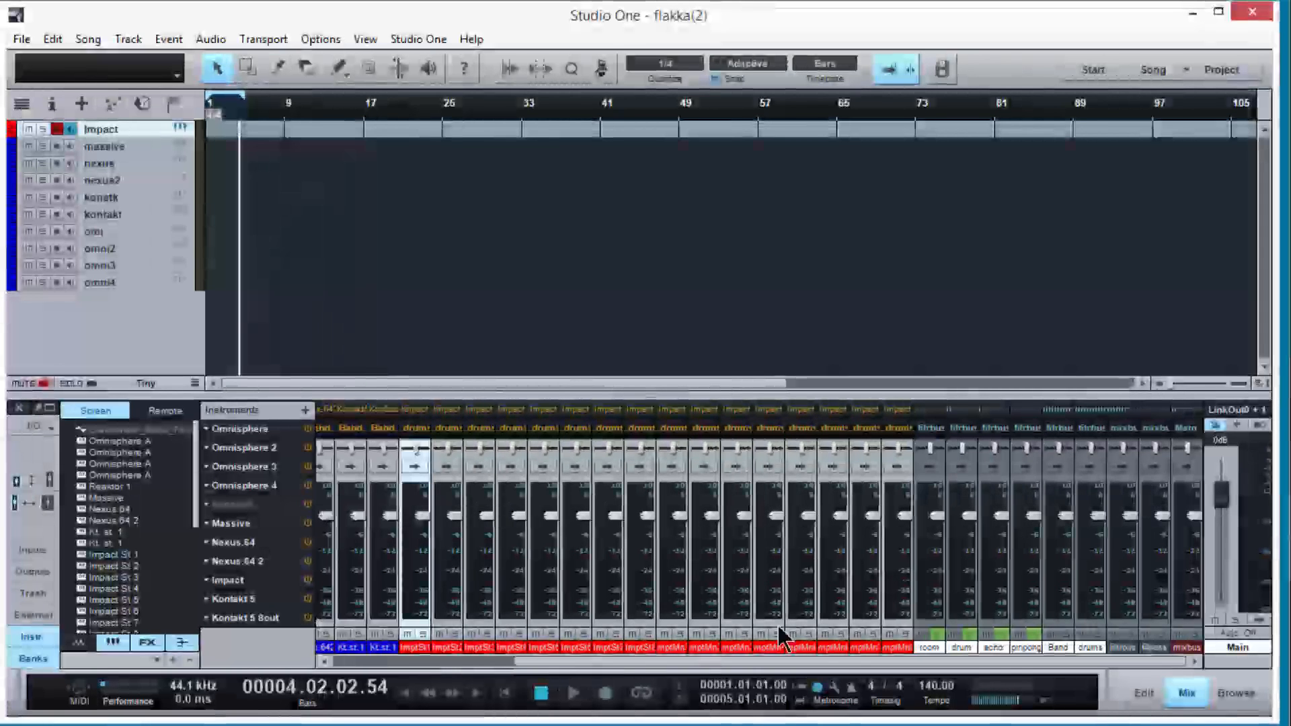
{"action": "left_click_drag", "start_coordinate": [1121, 659], "coordinate": [650, 646]}
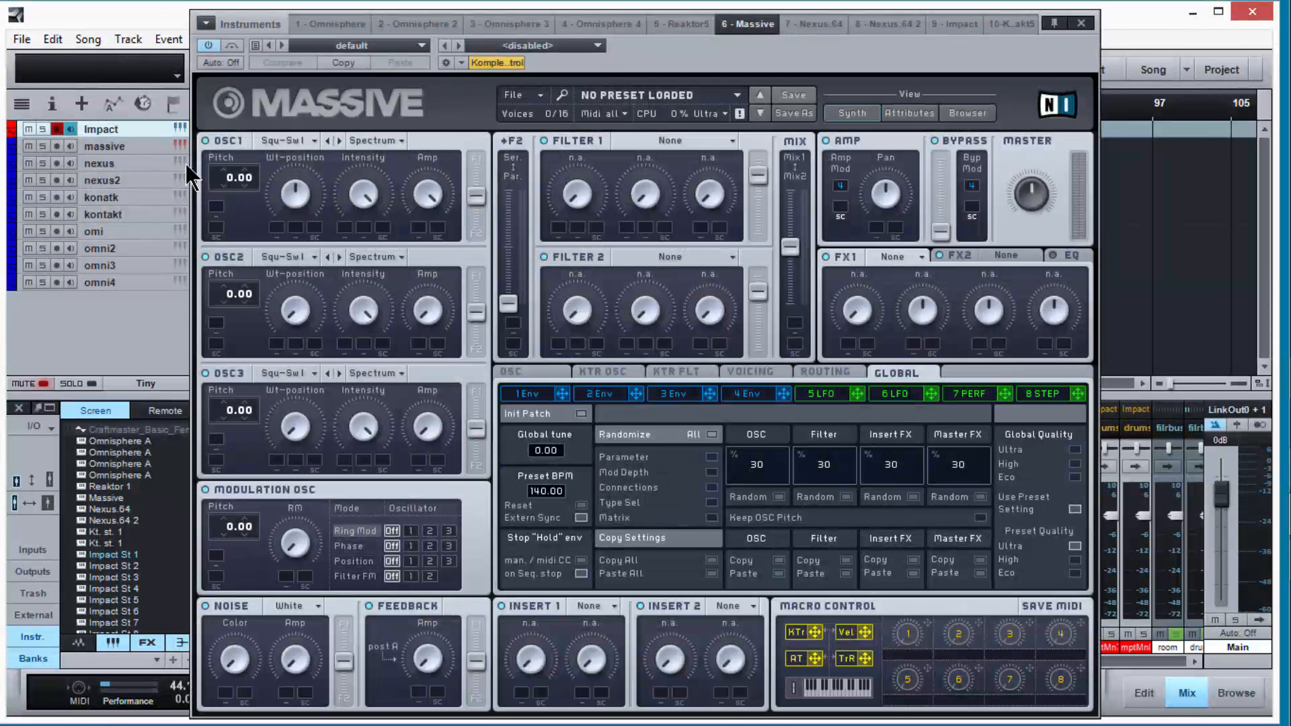
Step: Check the instrument editors of the nexus, kontakt and omi tracks
{"action": "left_click", "coordinate": [179, 163]}
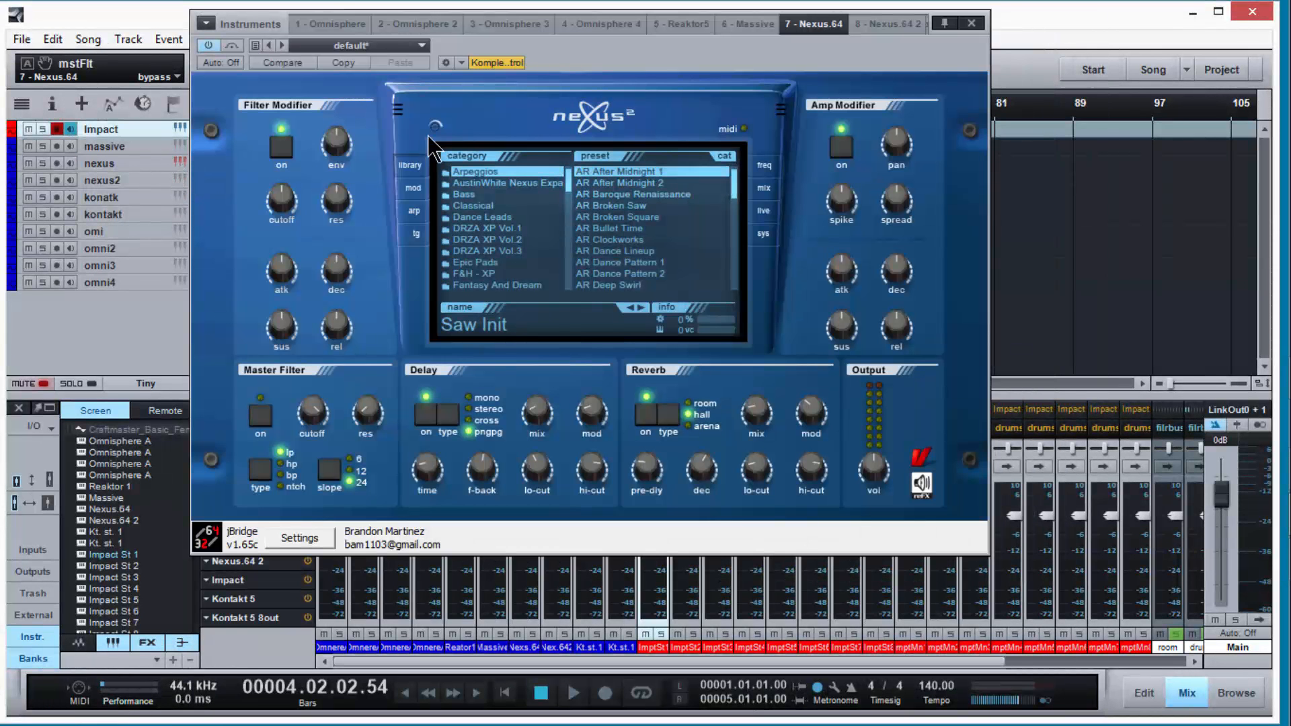
{"action": "left_click", "coordinate": [137, 214]}
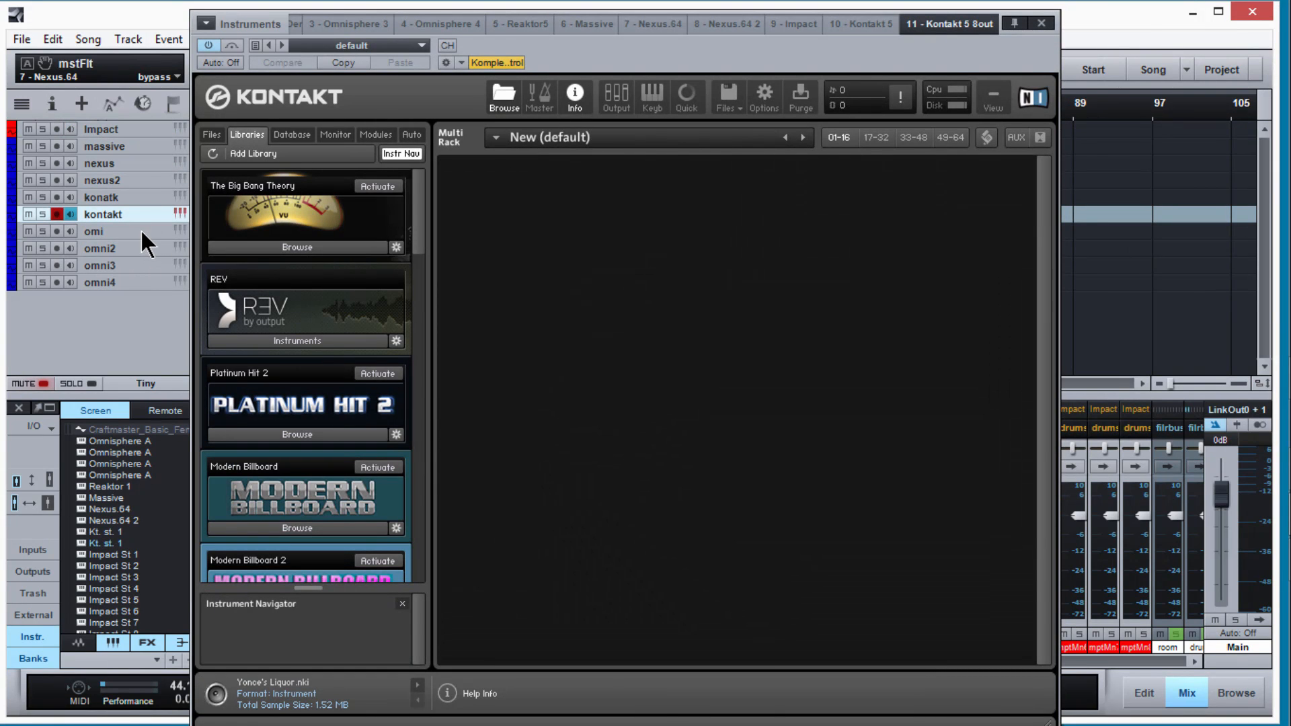
{"action": "left_click", "coordinate": [140, 230]}
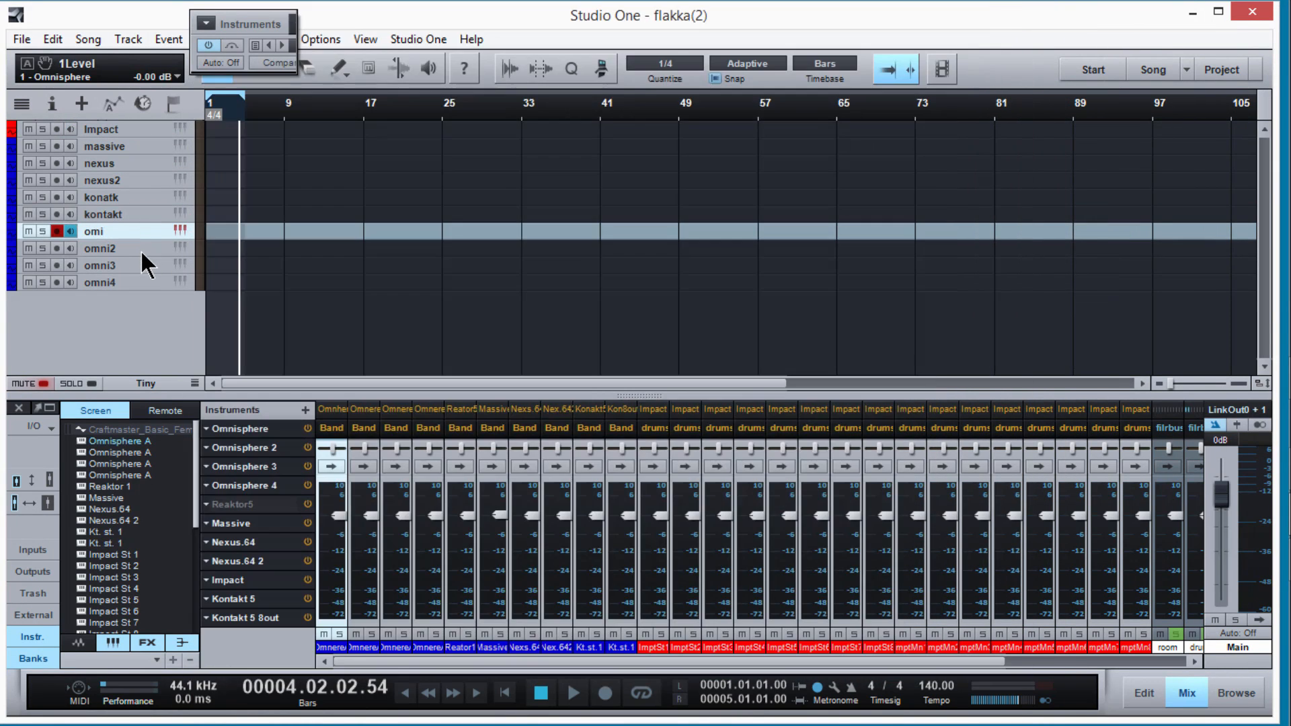
Step: Try the King David's Lyre patch in the omni2 track's Omnisphere, replace it with Tribalism and close the instrument window
{"action": "left_click", "coordinate": [142, 250]}
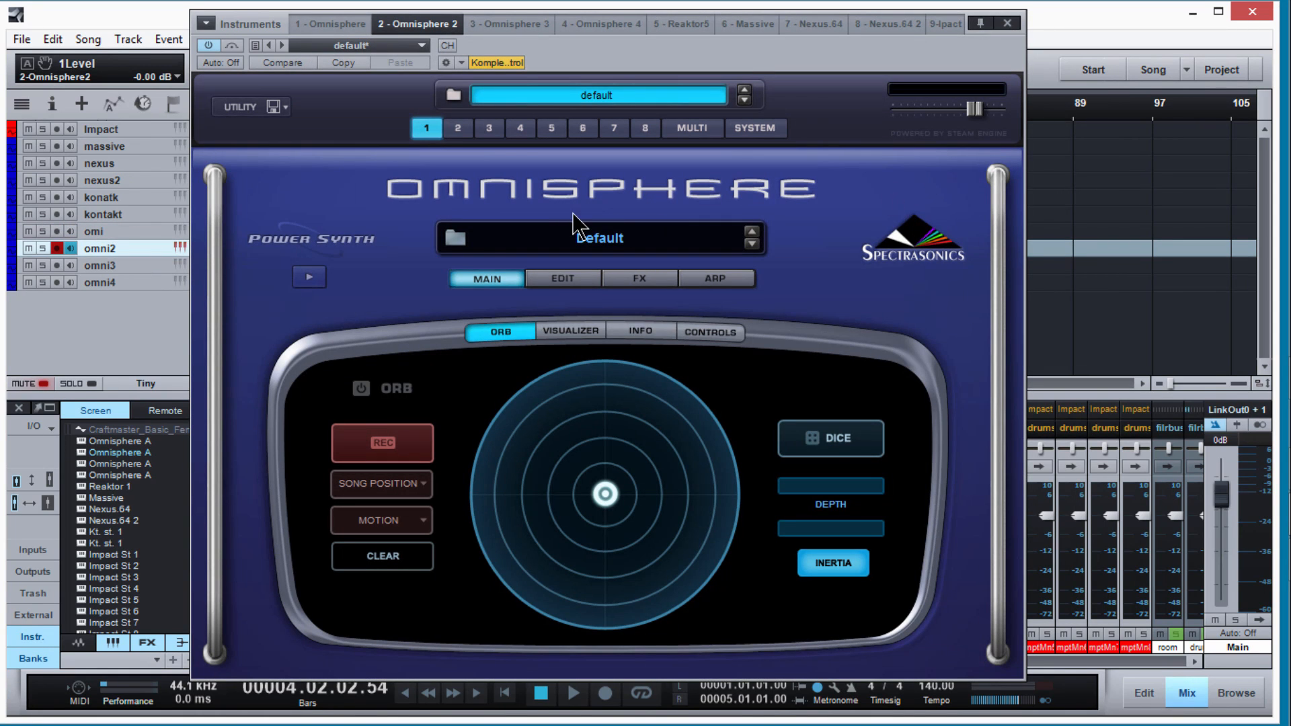
{"action": "left_click", "coordinate": [455, 238]}
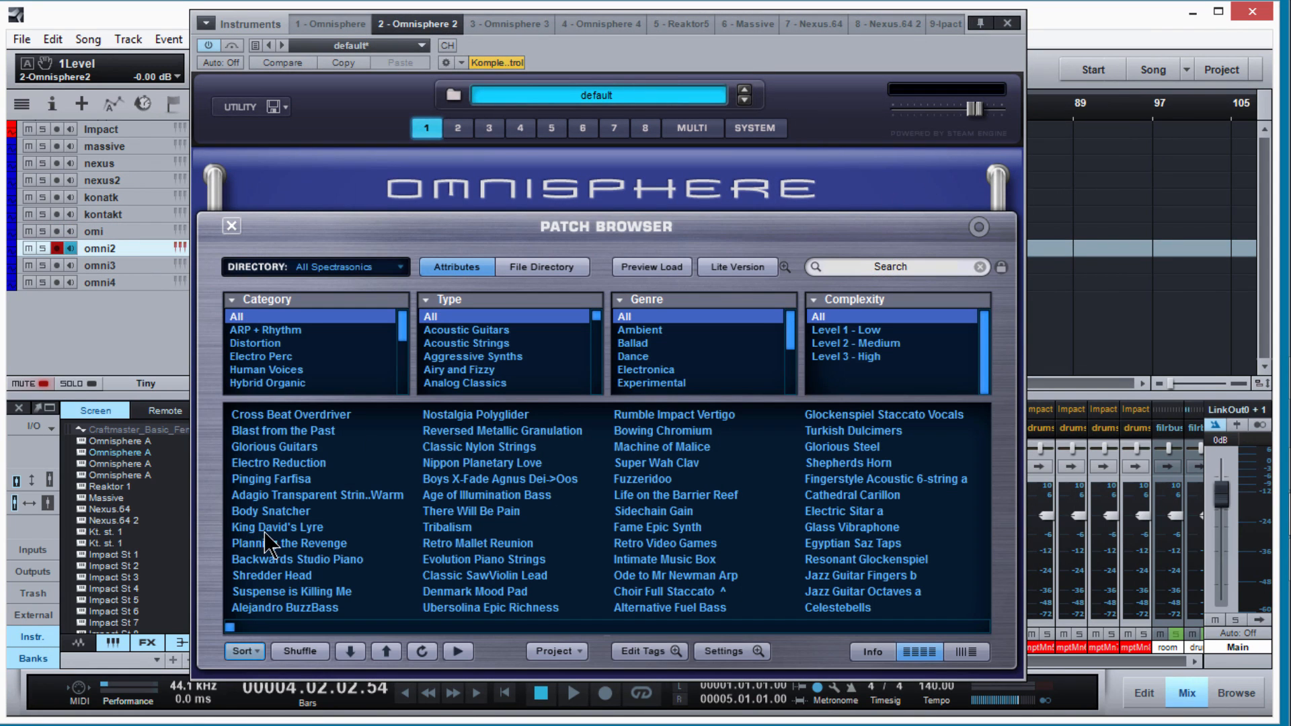
{"action": "left_click", "coordinate": [284, 529]}
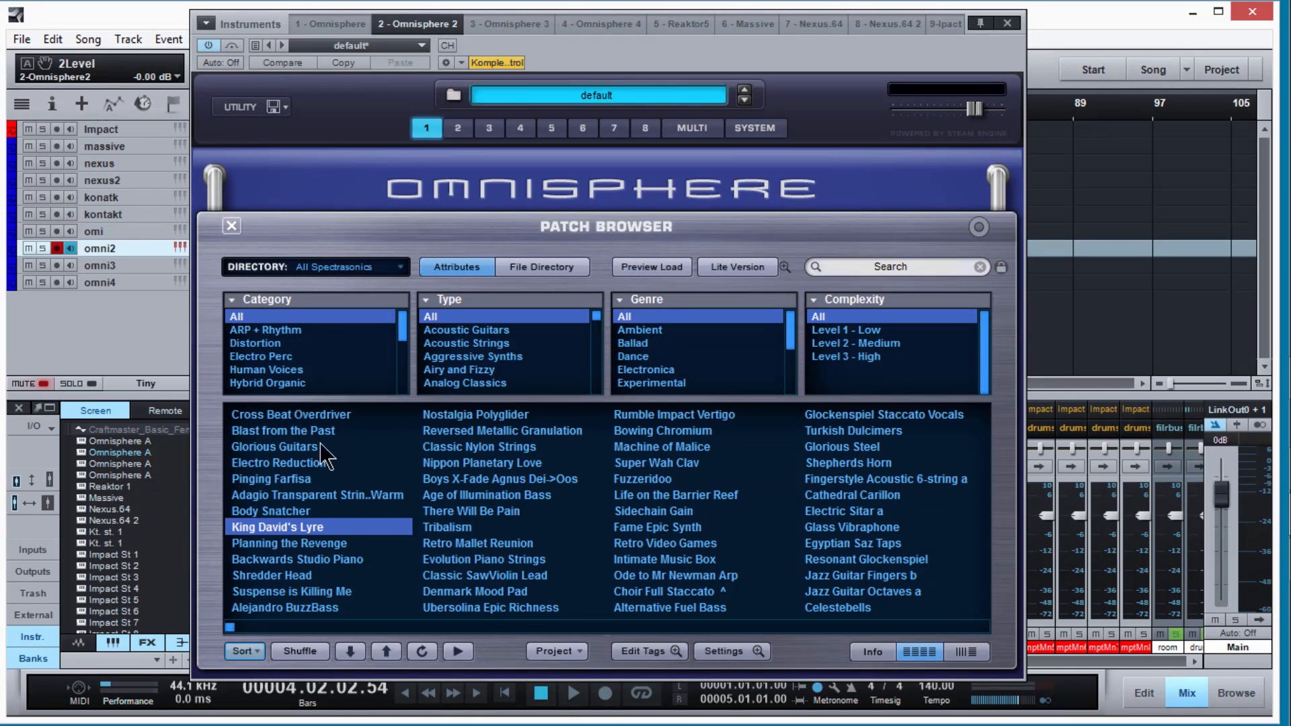
{"action": "left_click", "coordinate": [459, 530]}
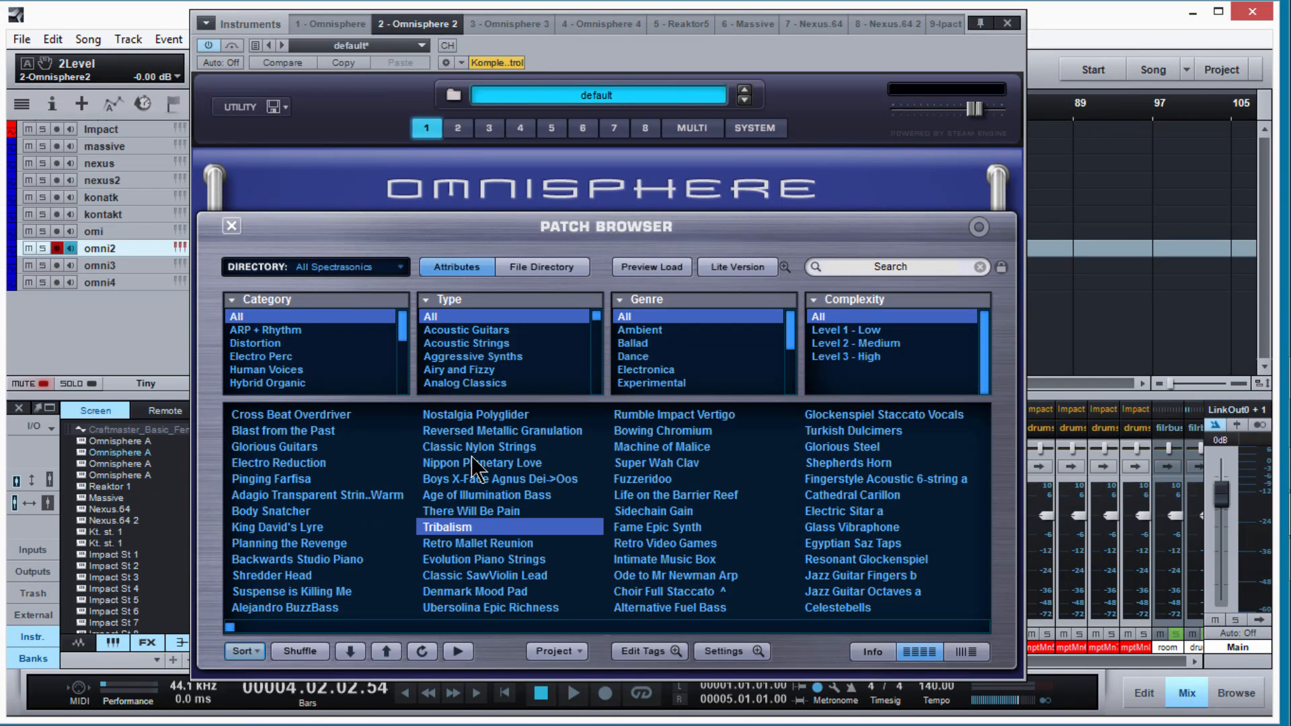
{"action": "left_click", "coordinate": [1008, 24]}
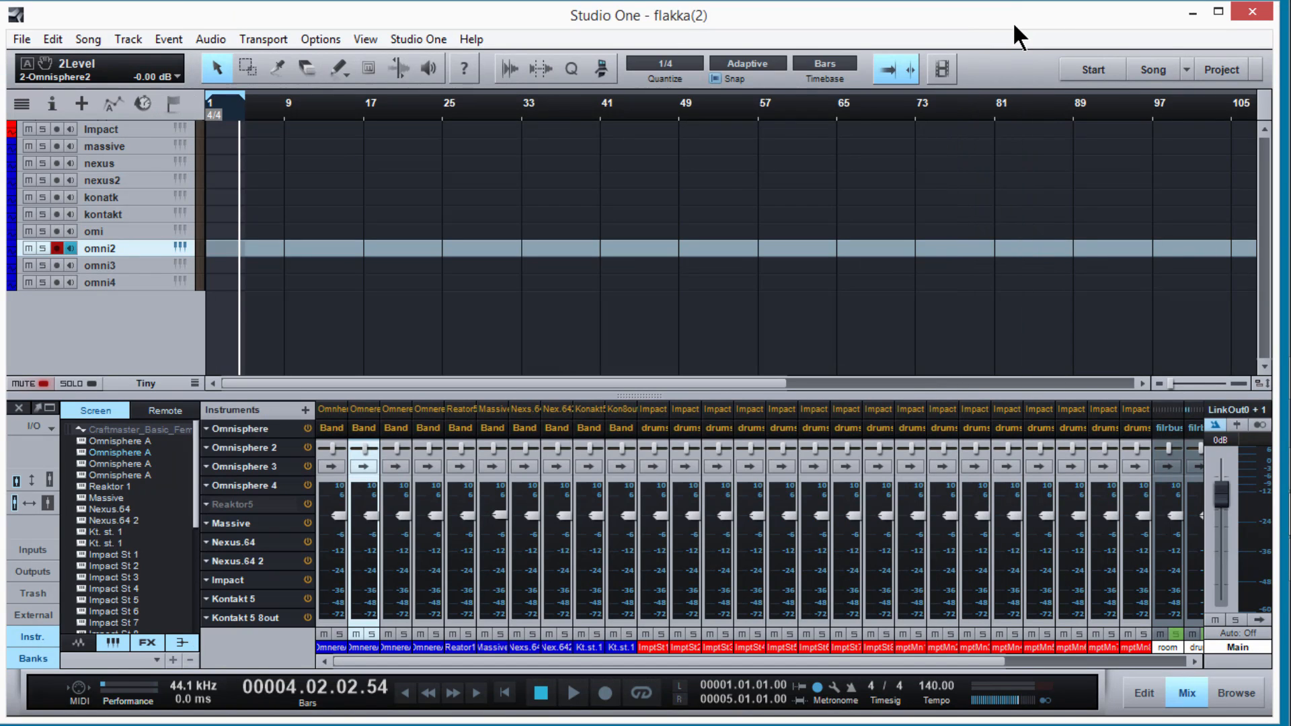